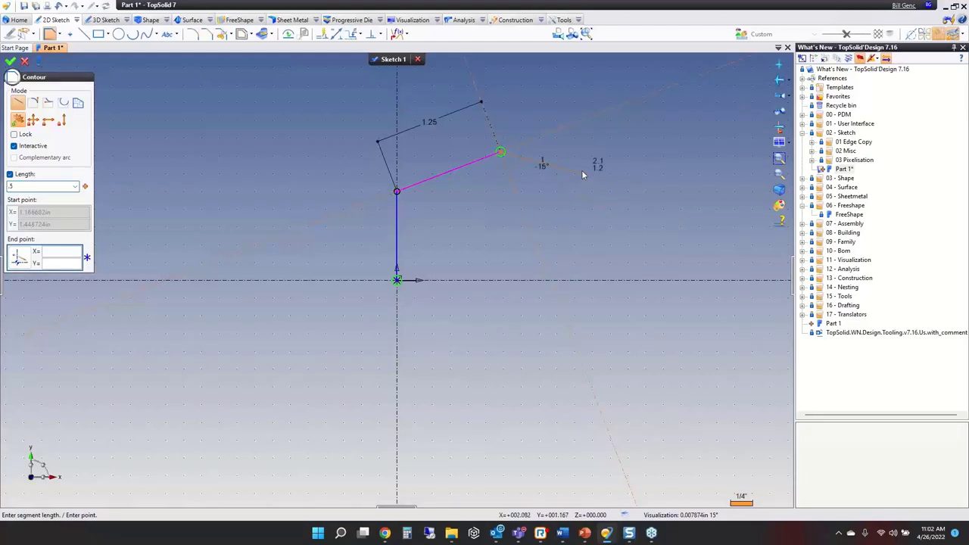
- Extend the contour with a .5 in horizontal segment followed by a .75 in vertical segment running downward
{"action": "key", "text": "Return"}
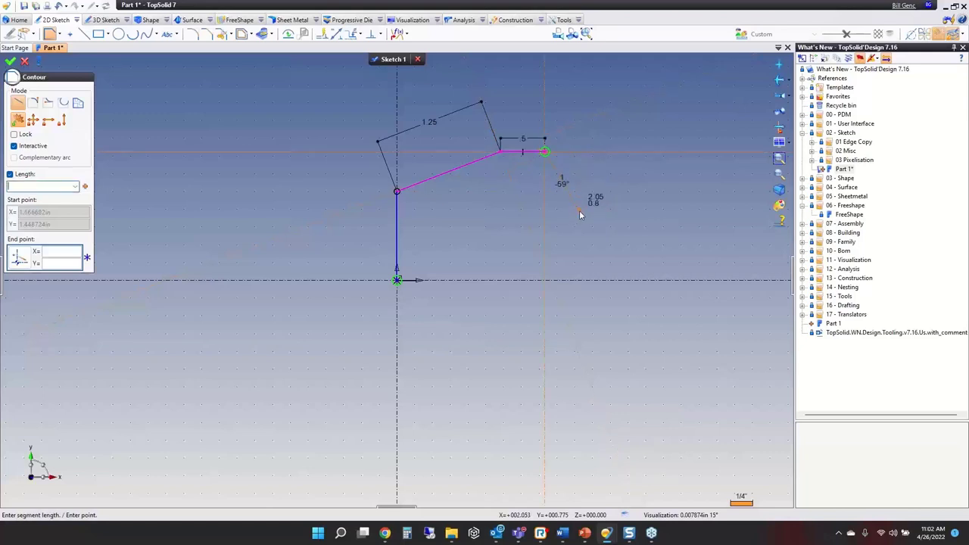
{"action": "type", "text": ".75"}
{"action": "left_click", "coordinate": [546, 254]}
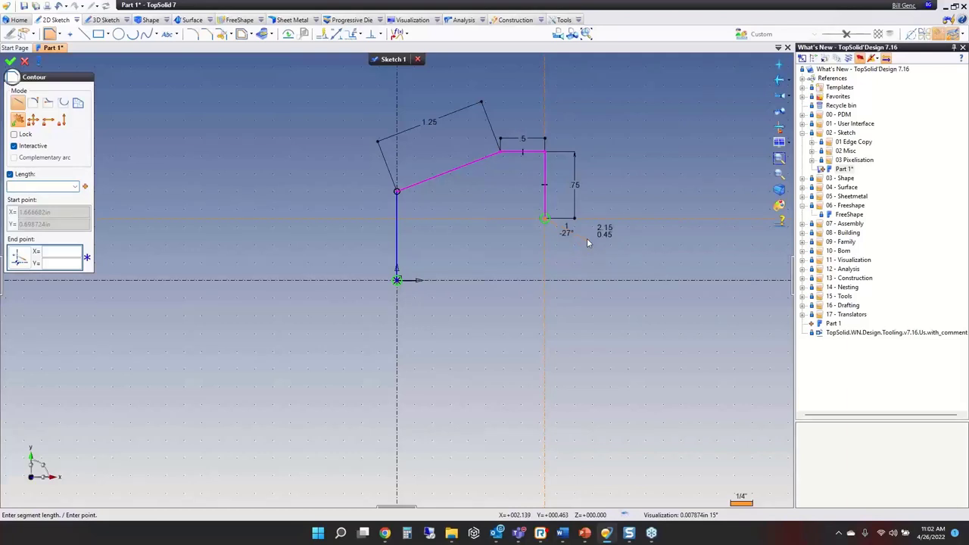
- Draw the contour's inner return segments, keeping the sloped one parallel to the outer sloped segment, and end on the horizontal axis
{"action": "left_click", "coordinate": [530, 219]}
{"action": "left_click", "coordinate": [531, 180]}
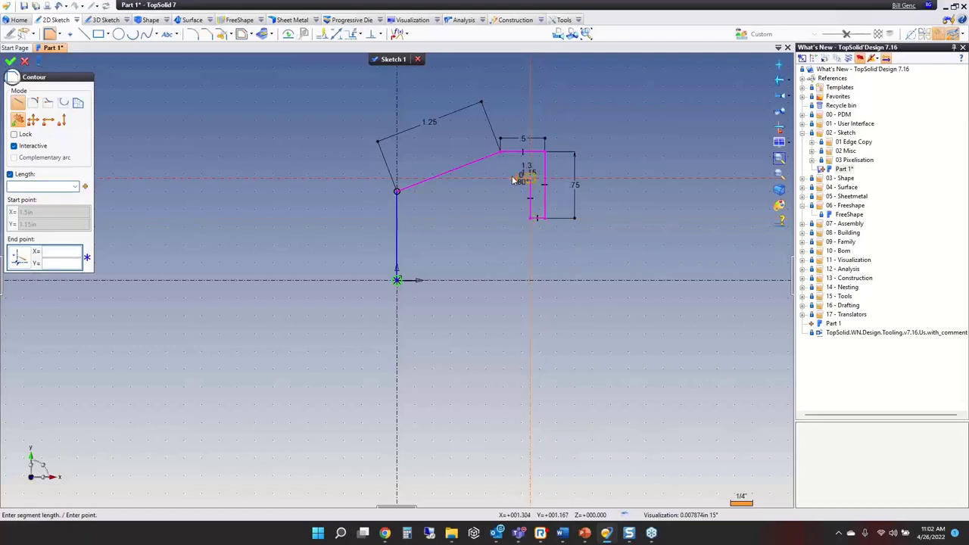
{"action": "left_click", "coordinate": [511, 179]}
{"action": "left_click", "coordinate": [469, 169]}
{"action": "left_click", "coordinate": [428, 210]}
{"action": "left_click", "coordinate": [428, 280]}
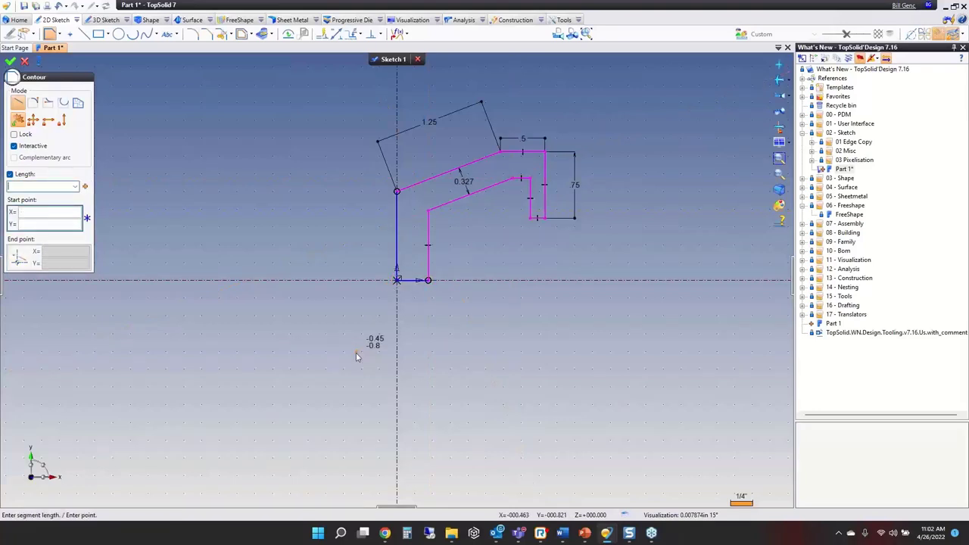
{"action": "key", "text": "Escape"}
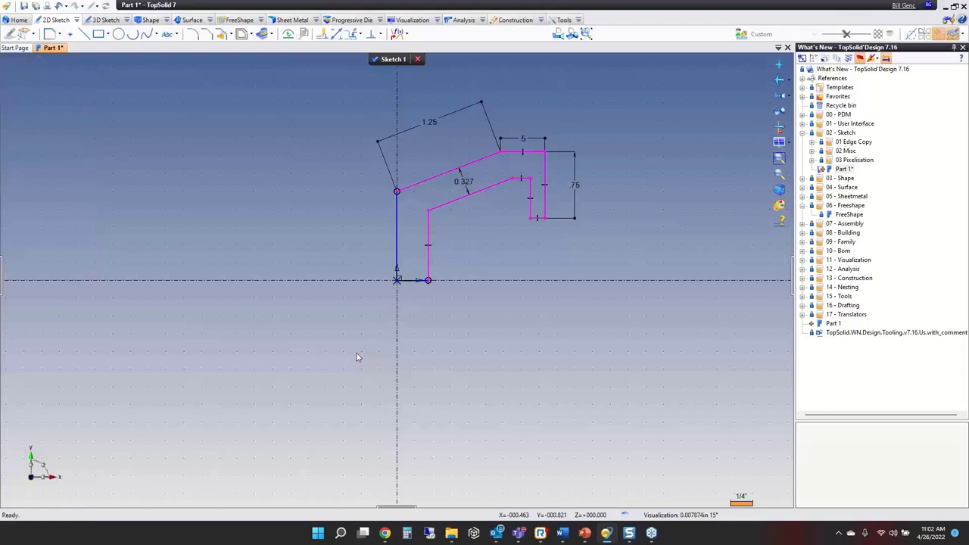
- Delete the whole contour with its dimensions and draw four crossing lines that outline a rough quadrilateral
{"action": "left_click_drag", "start_coordinate": [628, 91], "coordinate": [257, 351]}
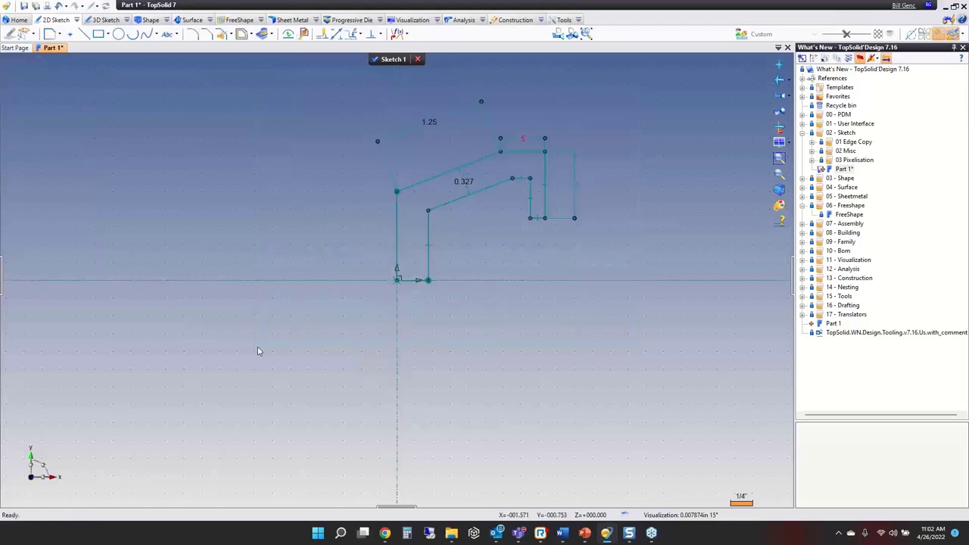
{"action": "key", "text": "Delete"}
{"action": "left_click", "coordinate": [83, 33]}
{"action": "left_click", "coordinate": [285, 241]}
{"action": "left_click", "coordinate": [365, 165]}
{"action": "left_click", "coordinate": [365, 165]}
{"action": "left_click", "coordinate": [530, 218]}
{"action": "left_click", "coordinate": [503, 183]}
{"action": "left_click", "coordinate": [477, 319]}
{"action": "left_click", "coordinate": [479, 320]}
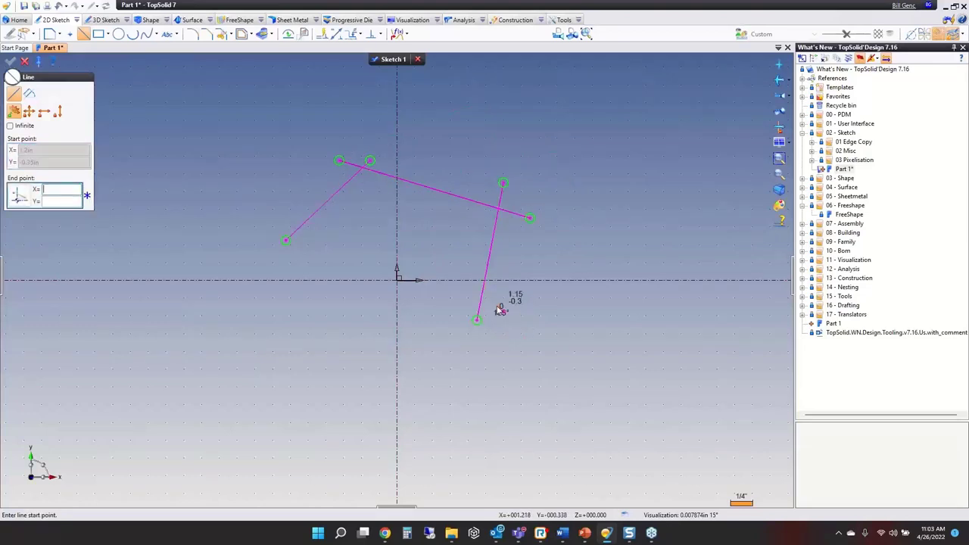
{"action": "left_click", "coordinate": [273, 214]}
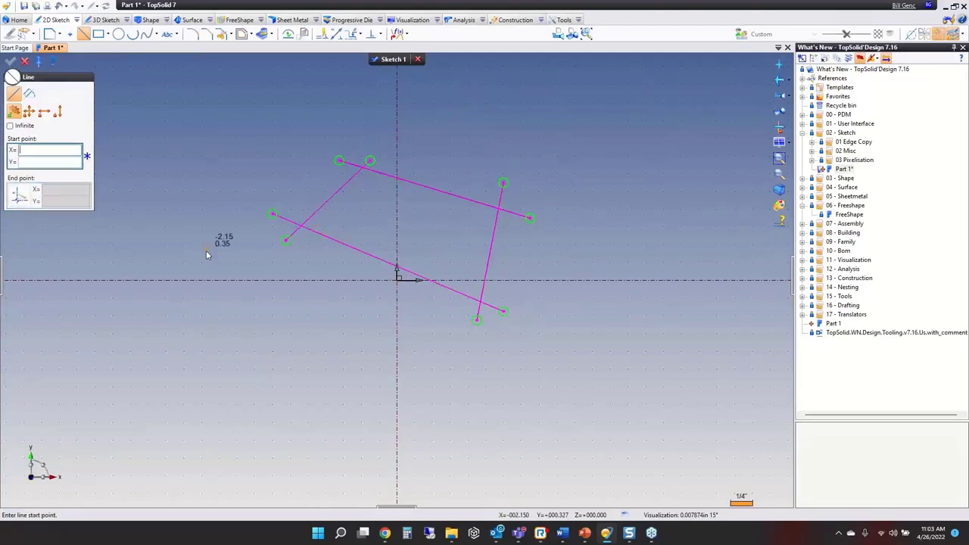
- Trim the overhanging ends at all four line crossings to leave a closed quadrilateral
{"action": "left_click", "coordinate": [224, 35]}
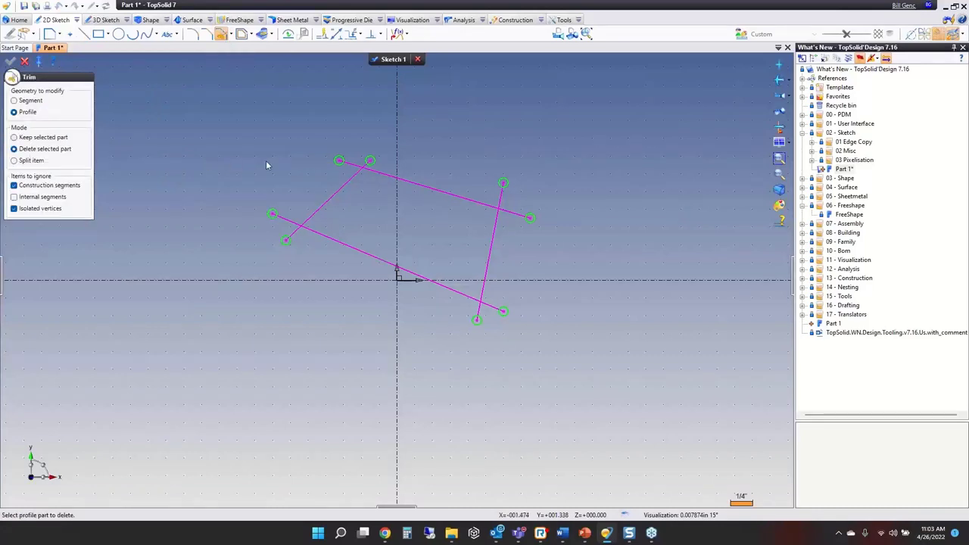
{"action": "scroll", "coordinate": [284, 147], "scroll_direction": "up", "scroll_amount": 3}
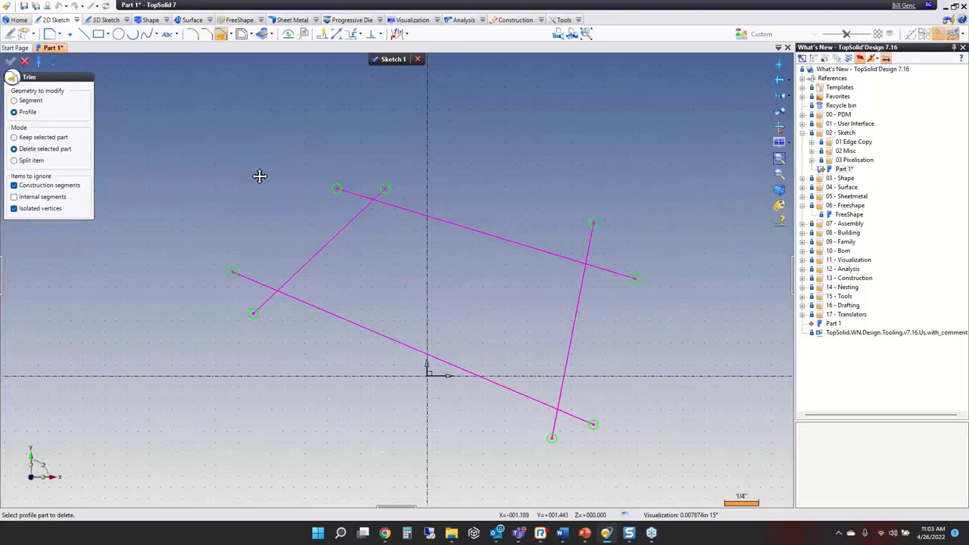
{"action": "left_click", "coordinate": [248, 284]}
{"action": "left_click", "coordinate": [258, 306]}
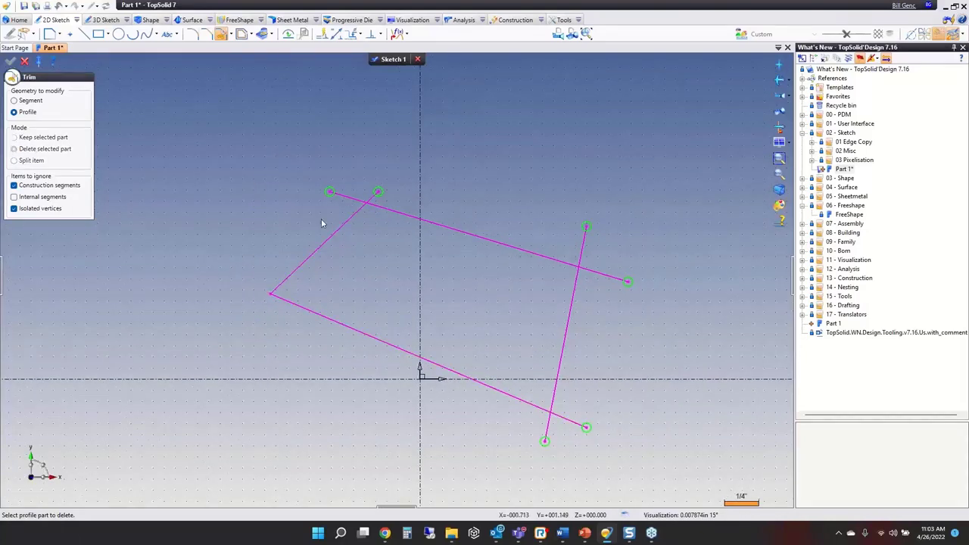
{"action": "mouse_move", "coordinate": [333, 203]}
{"action": "left_mouse_down"}
{"action": "mouse_move", "coordinate": [368, 194]}
{"action": "mouse_move", "coordinate": [599, 245]}
{"action": "mouse_move", "coordinate": [616, 352]}
{"action": "mouse_move", "coordinate": [561, 436]}
{"action": "mouse_move", "coordinate": [514, 439]}
{"action": "left_mouse_up"}
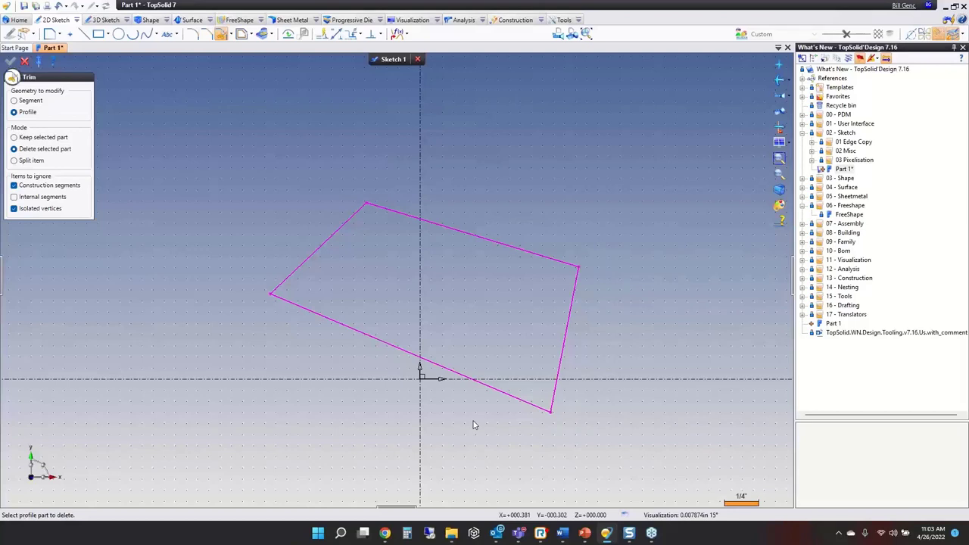
{"action": "key", "text": "Escape"}
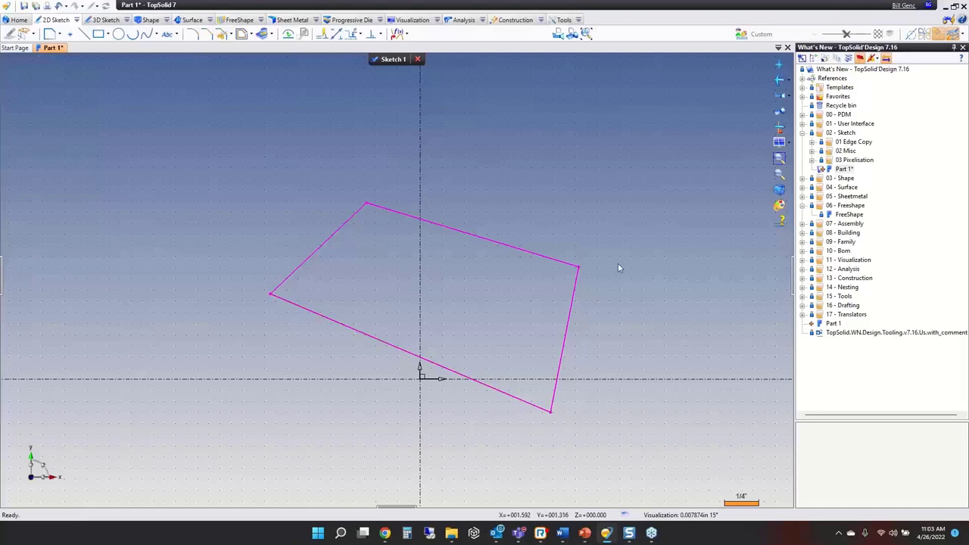
- Switch to the PowerPoint slide show to view the fillet, rectangle and edge copy slide, and return to TopSolid
{"action": "mouse_move", "coordinate": [595, 537]}
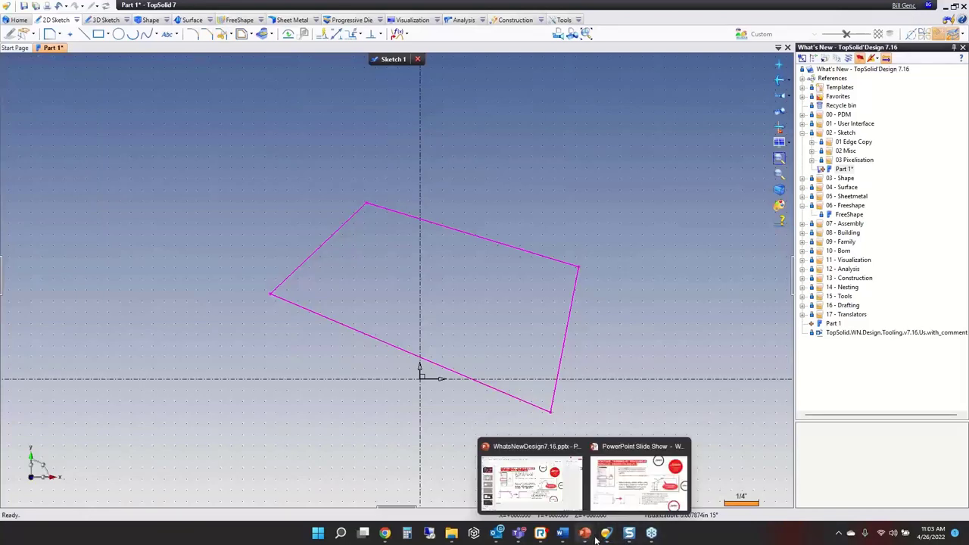
{"action": "left_click", "coordinate": [639, 476]}
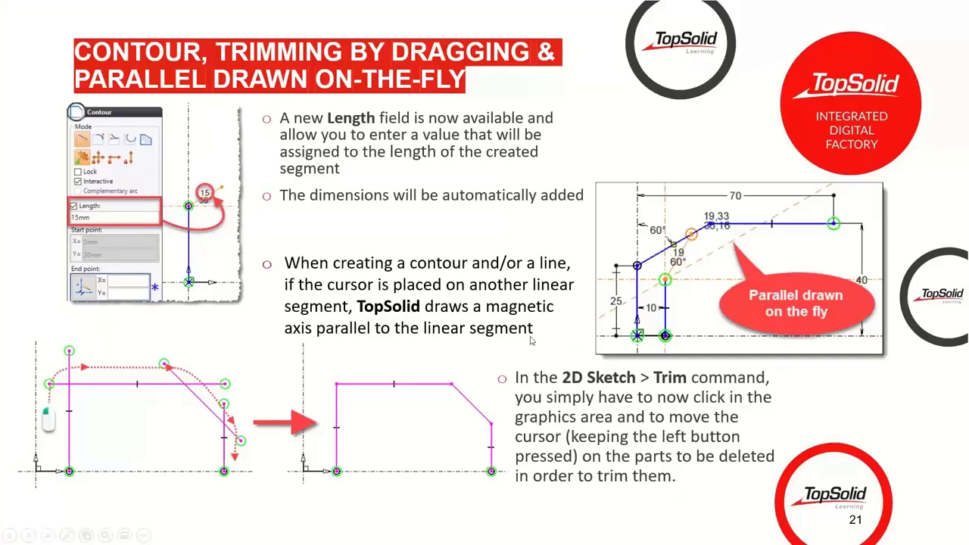
{"action": "left_click", "coordinate": [548, 383]}
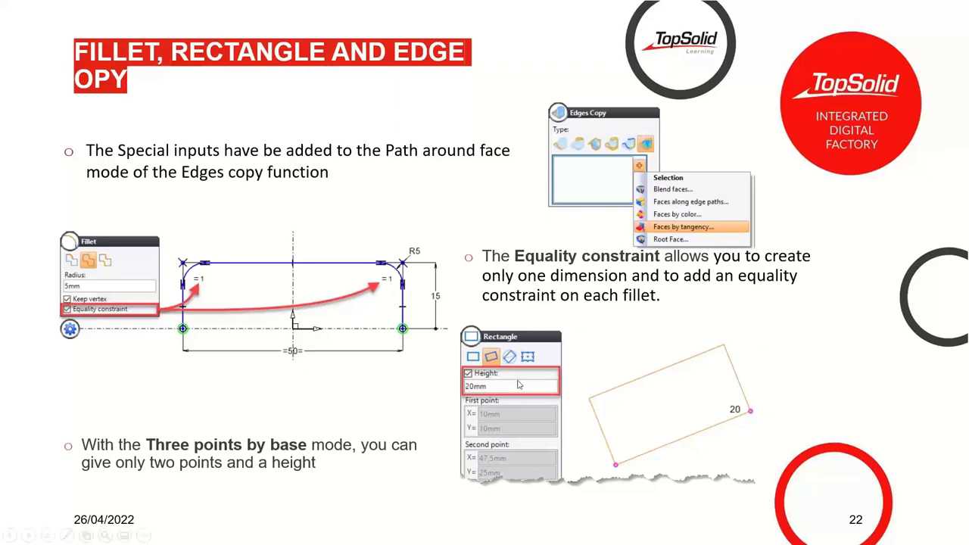
{"action": "key", "text": "super"}
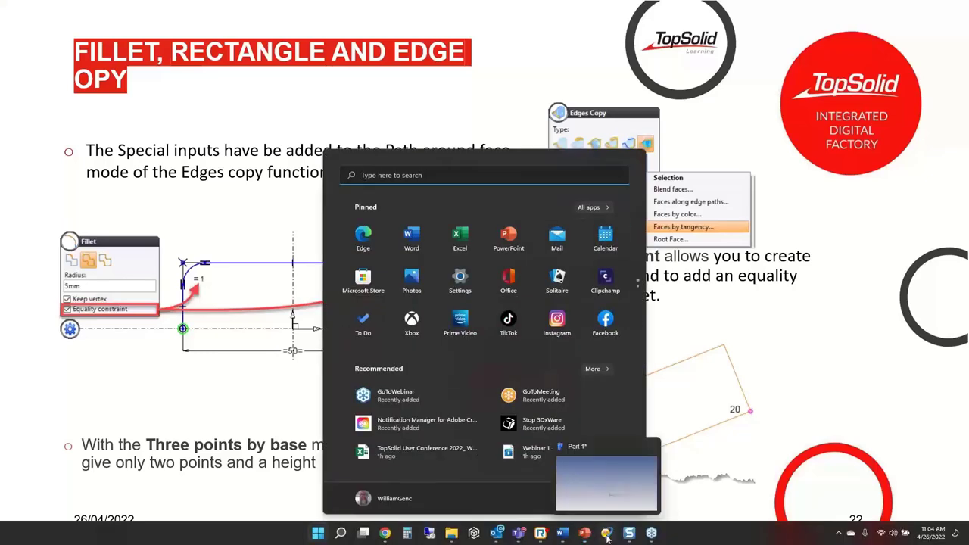
{"action": "left_click", "coordinate": [607, 533]}
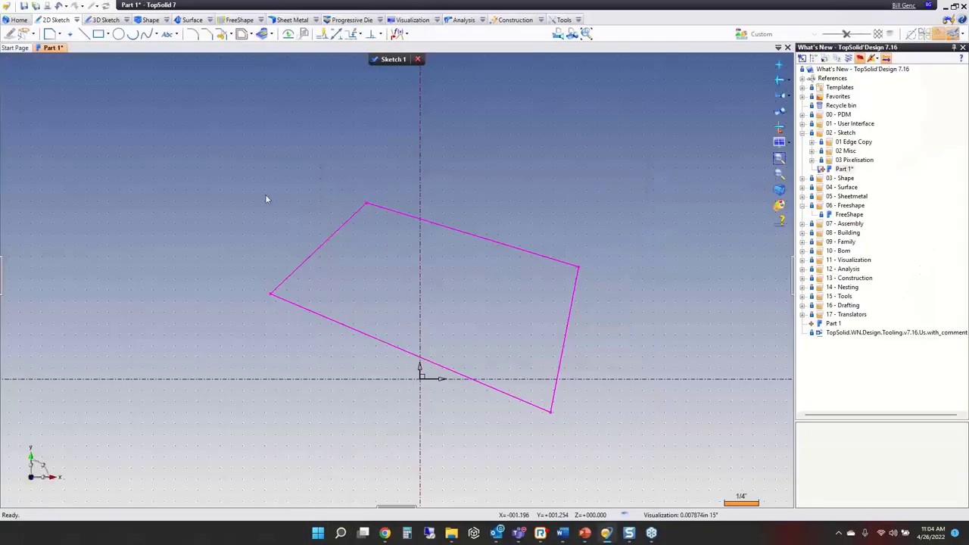
- Fillet all corners of the quadrilateral with a .125 in radius and the equality constraint turned off
{"action": "left_click", "coordinate": [193, 34]}
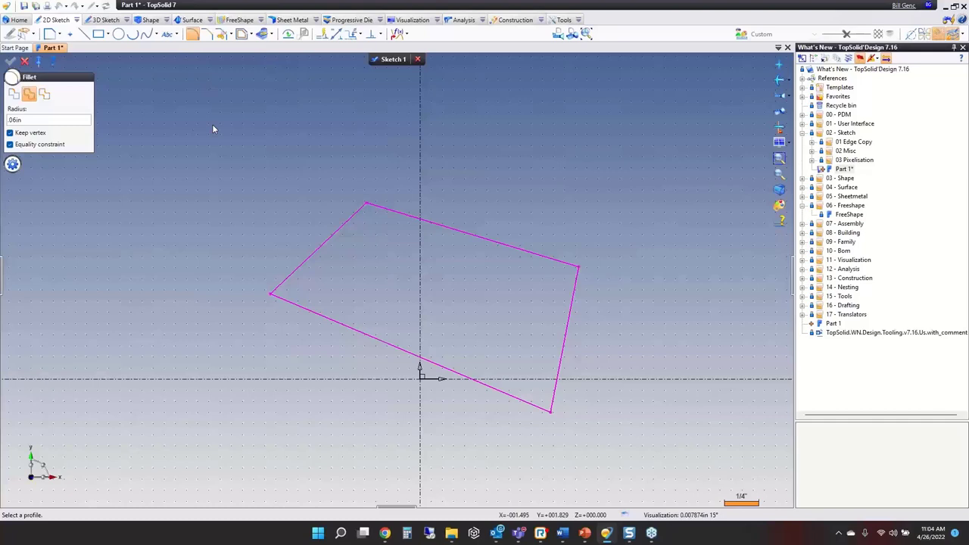
{"action": "left_click", "coordinate": [21, 121]}
{"action": "type", "text": ".12"}
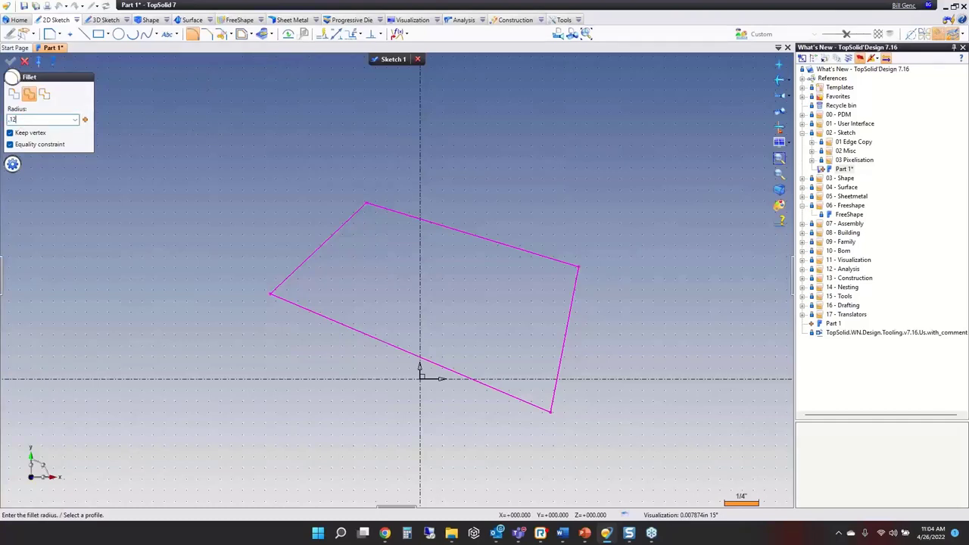
{"action": "type", "text": "5"}
{"action": "left_click", "coordinate": [38, 144]}
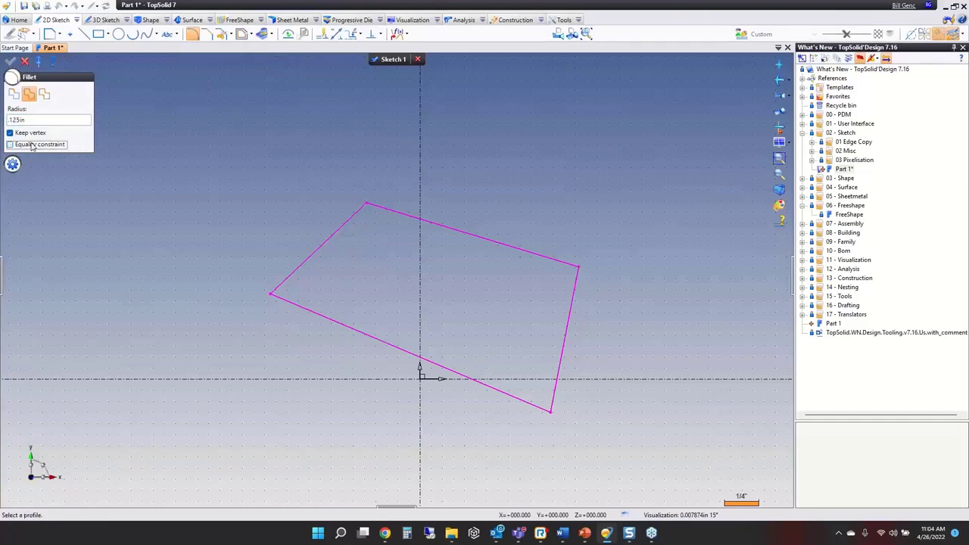
{"action": "left_click", "coordinate": [356, 216]}
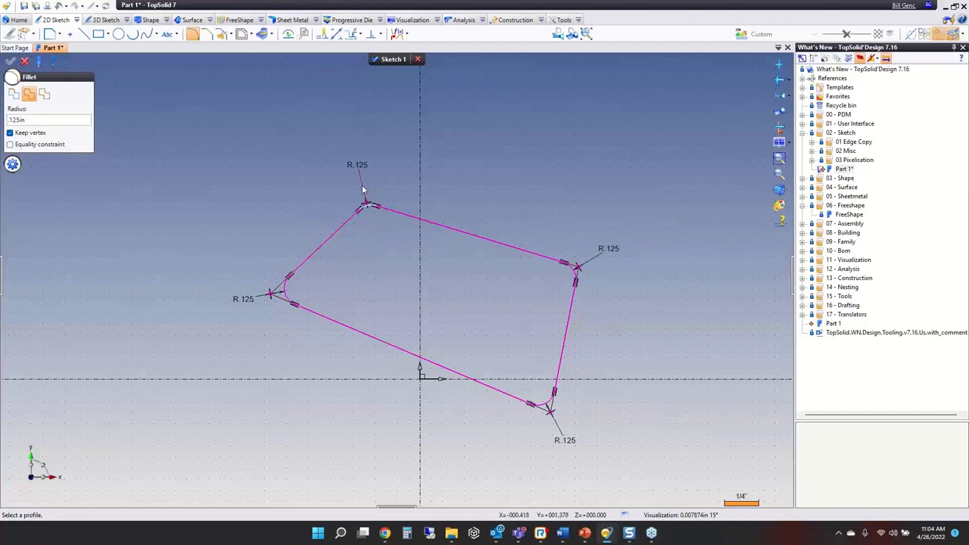
- Set the radius of the quadrilateral's lower-right corner fillet to .5 in
{"action": "double_click", "coordinate": [565, 440]}
{"action": "type", "text": ".5"}
{"action": "key", "text": "Return"}
{"action": "scroll", "coordinate": [424, 363], "scroll_direction": "up", "scroll_amount": 5}
{"action": "scroll", "coordinate": [424, 360], "scroll_direction": "down", "scroll_amount": 5}
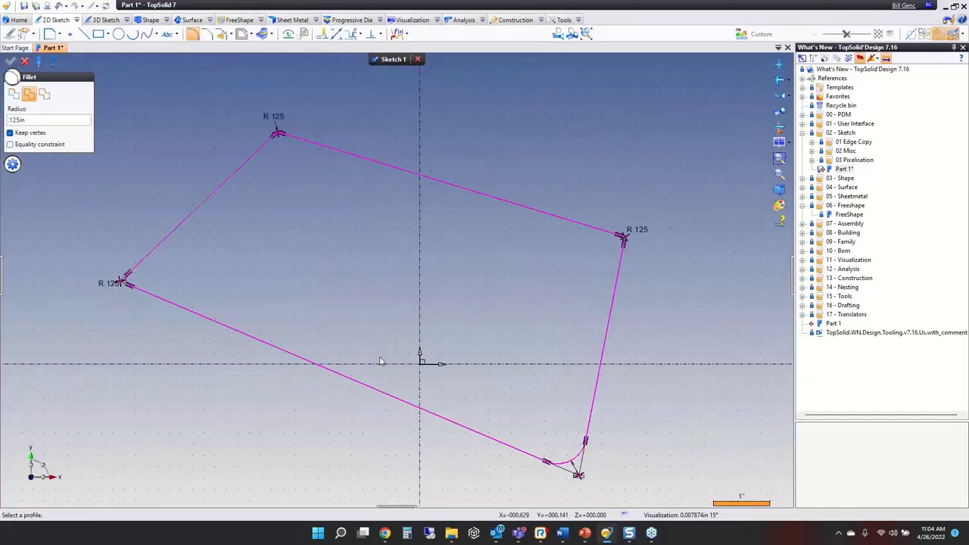
- Undo the single fillet's radius change and the unconstrained corner fillets
{"action": "left_click_drag", "start_coordinate": [506, 434], "coordinate": [547, 474]}
{"action": "key", "text": "ctrl+z"}
{"action": "scroll", "coordinate": [471, 379], "scroll_direction": "down", "scroll_amount": 4}
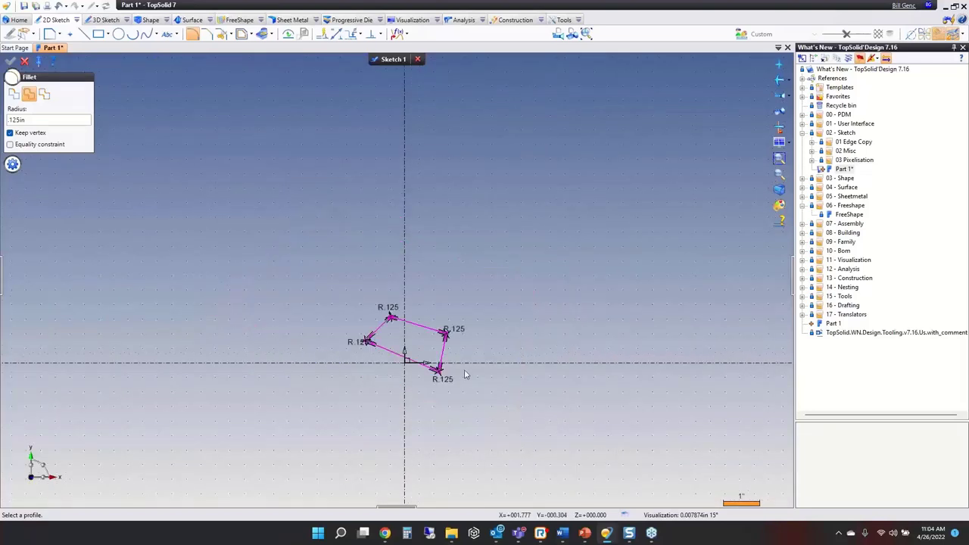
{"action": "scroll", "coordinate": [425, 345], "scroll_direction": "up", "scroll_amount": 2}
{"action": "key", "text": "ctrl+z"}
{"action": "scroll", "coordinate": [416, 340], "scroll_direction": "up", "scroll_amount": 4}
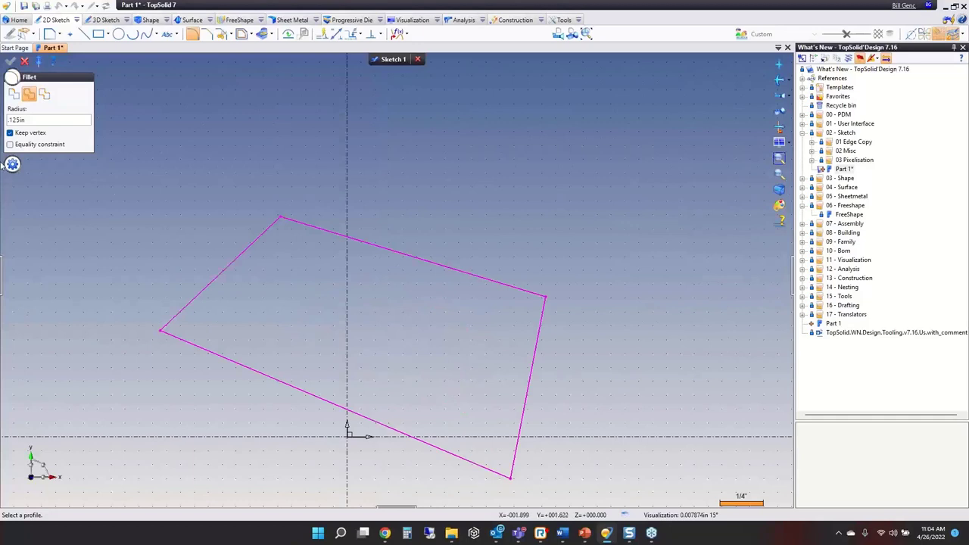
- Fillet all corners at .125 in with the equality constraint on, and change the shared radius dimension to .25 in
{"action": "left_click", "coordinate": [298, 226]}
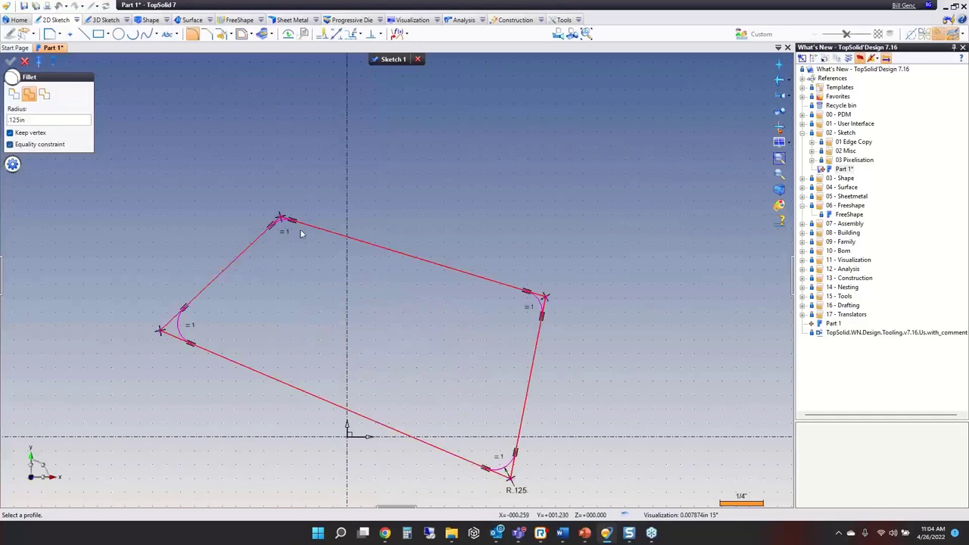
{"action": "scroll", "coordinate": [280, 284], "scroll_direction": "down", "scroll_amount": 1}
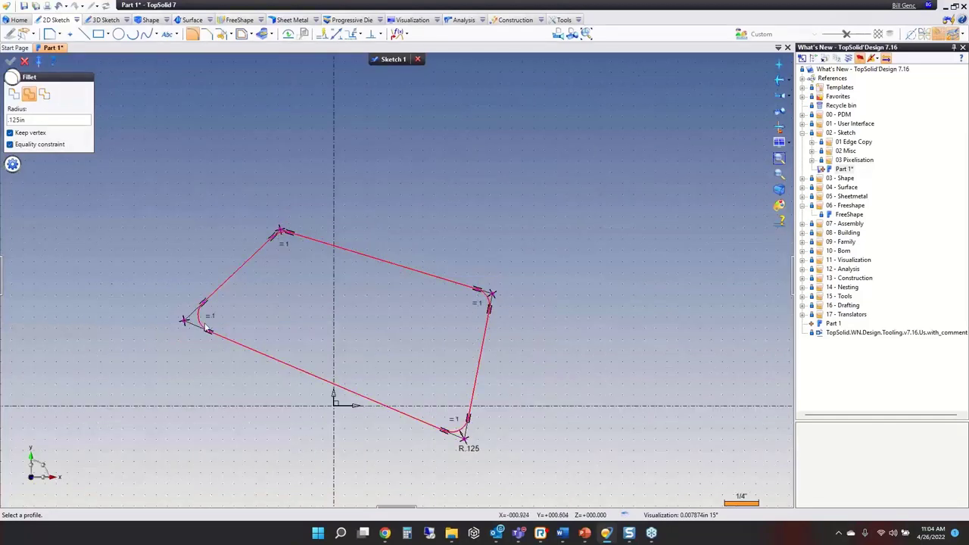
{"action": "left_click_drag", "start_coordinate": [475, 457], "coordinate": [524, 474]}
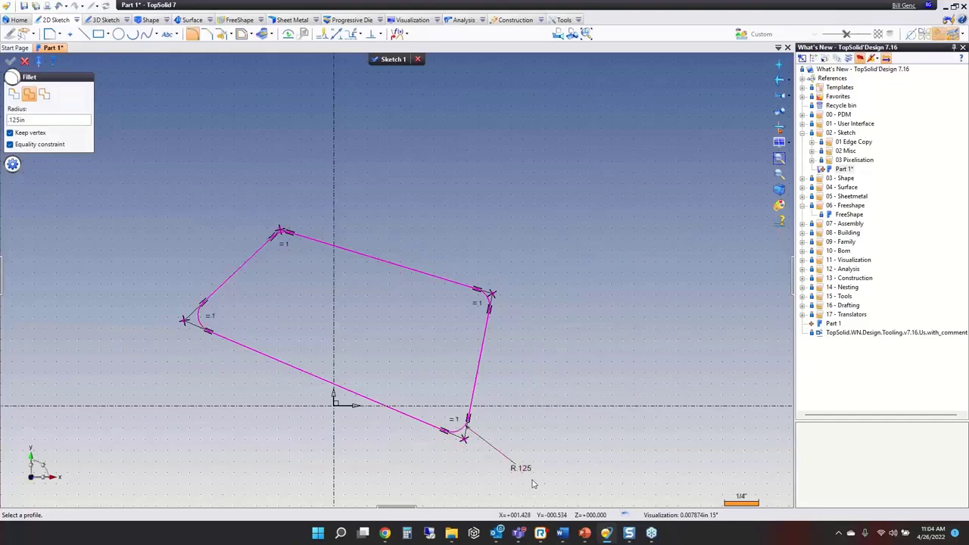
{"action": "double_click", "coordinate": [524, 468]}
{"action": "type", "text": ".25"}
{"action": "key", "text": "Return"}
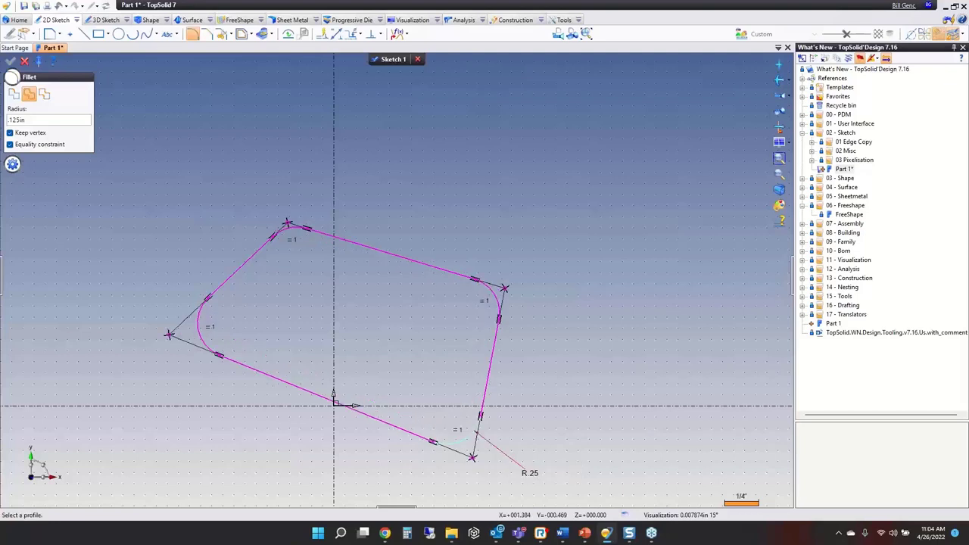
{"action": "left_click", "coordinate": [10, 60]}
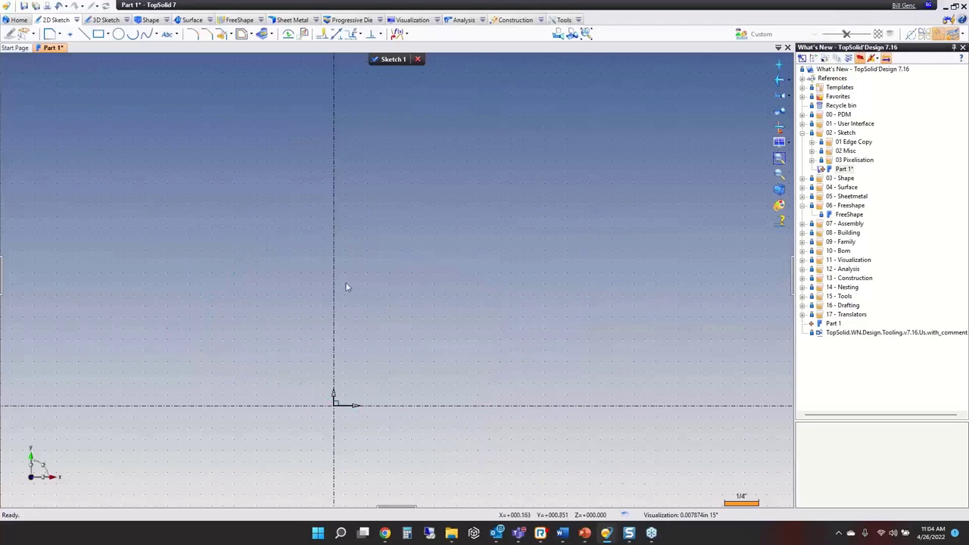
- Draw a tilted rectangle in the three-points-by-base mode with a .5 in height and a base about 2.815 in long
{"action": "left_click", "coordinate": [97, 34]}
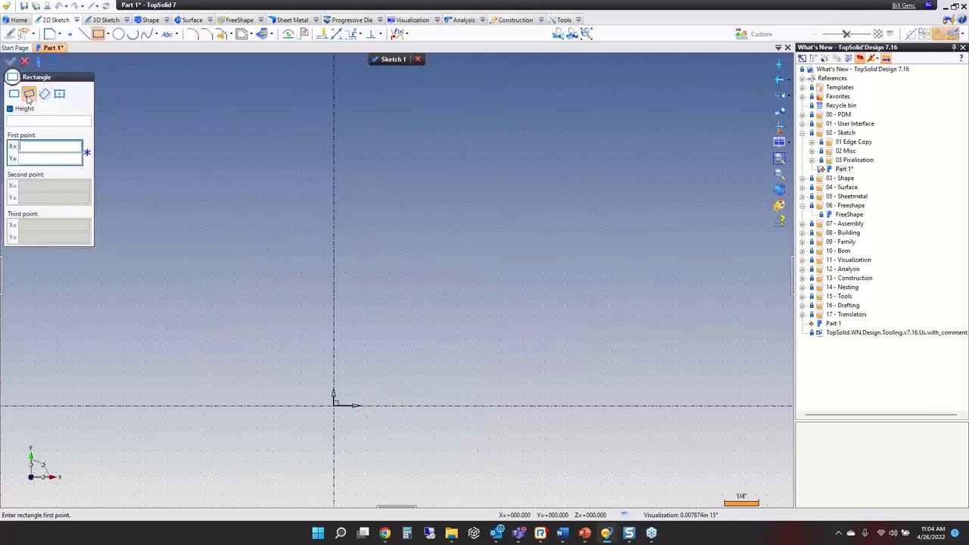
{"action": "left_click", "coordinate": [25, 119]}
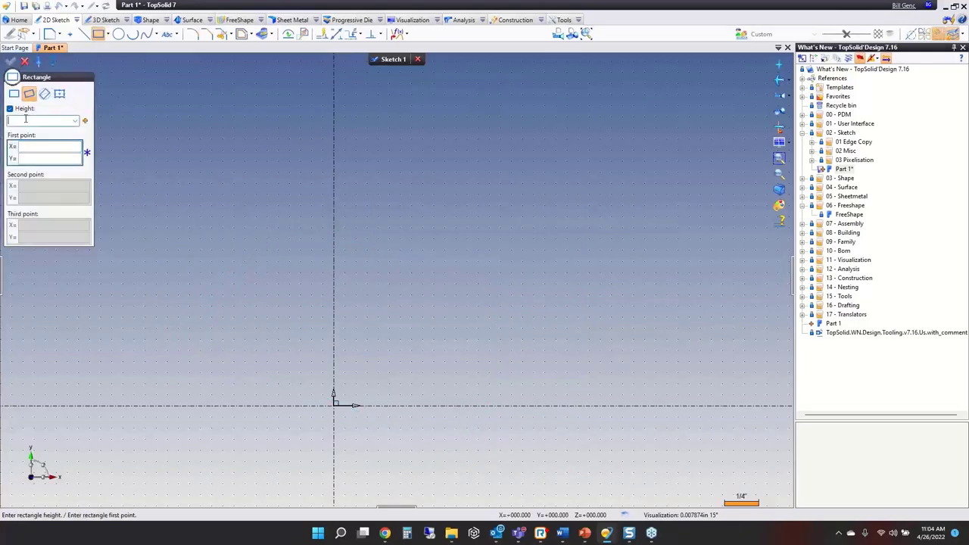
{"action": "type", "text": "5"}
{"action": "left_click", "coordinate": [251, 321]}
{"action": "left_click", "coordinate": [620, 191]}
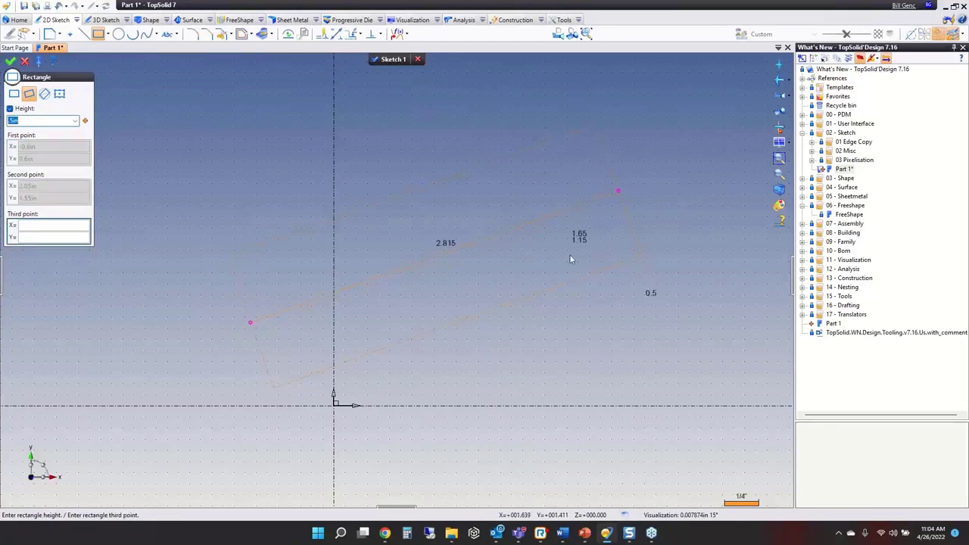
{"action": "left_click", "coordinate": [542, 177]}
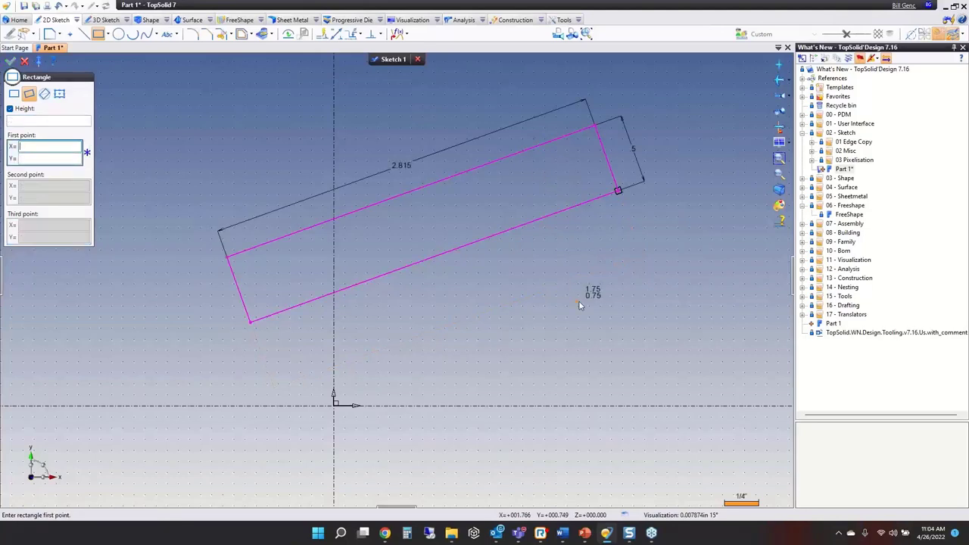
{"action": "key", "text": "Escape"}
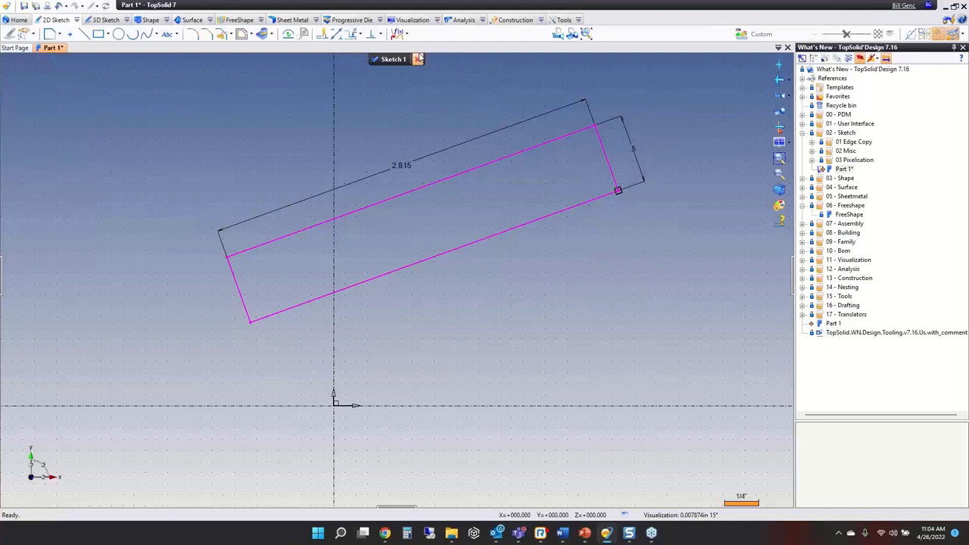
- Cancel the rectangle sketch and close the Part 1 document without saving
{"action": "left_click", "coordinate": [418, 58]}
{"action": "left_click", "coordinate": [464, 284]}
{"action": "middle_click", "coordinate": [44, 47]}
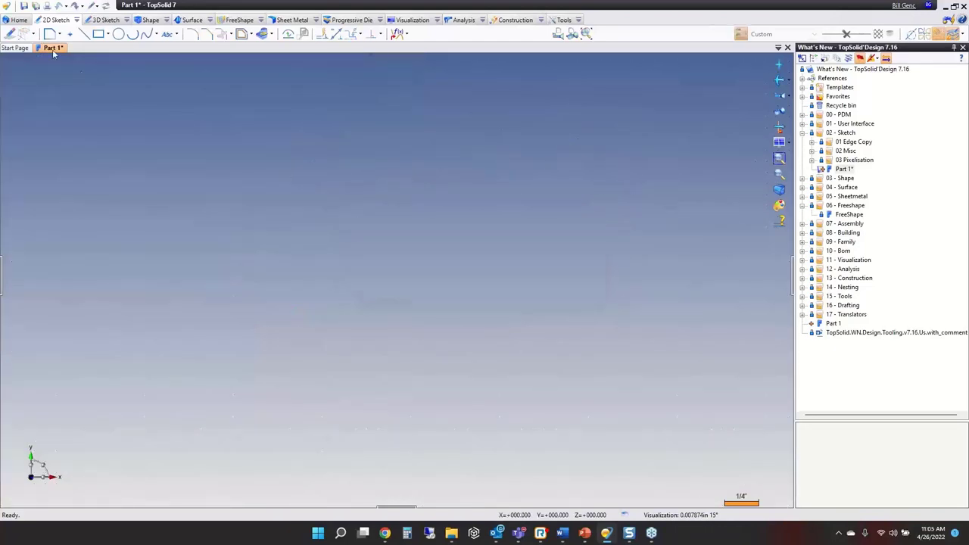
{"action": "left_click", "coordinate": [509, 287]}
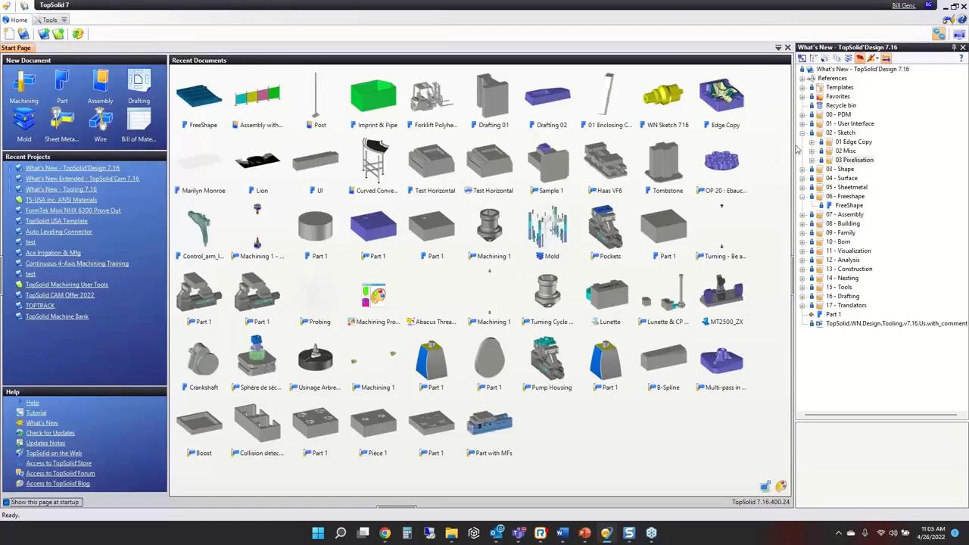
- Open the Edge Copy part and start an edges copy of type Paths around faces in a new 3D sketch
{"action": "double_click", "coordinate": [841, 153]}
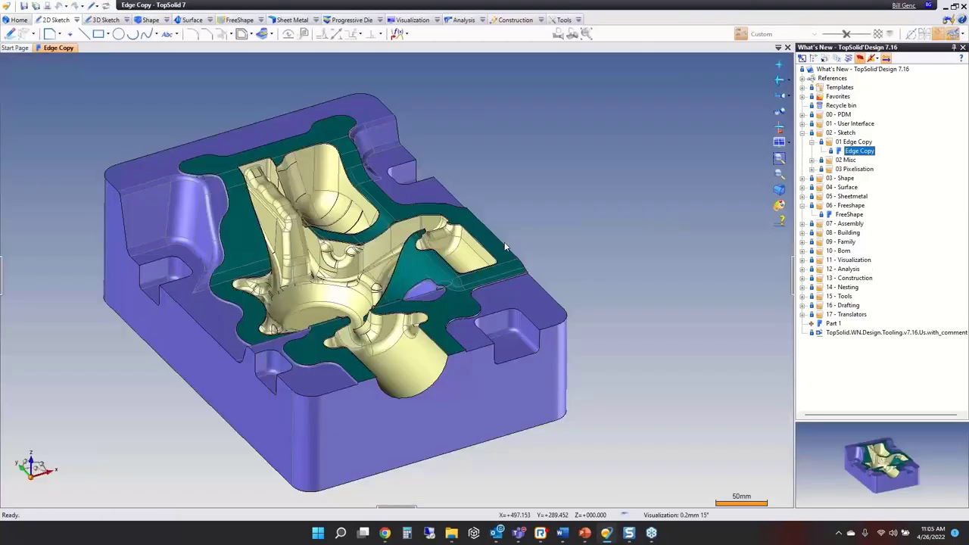
{"action": "middle_click_drag", "start_coordinate": [471, 261], "coordinate": [507, 256]}
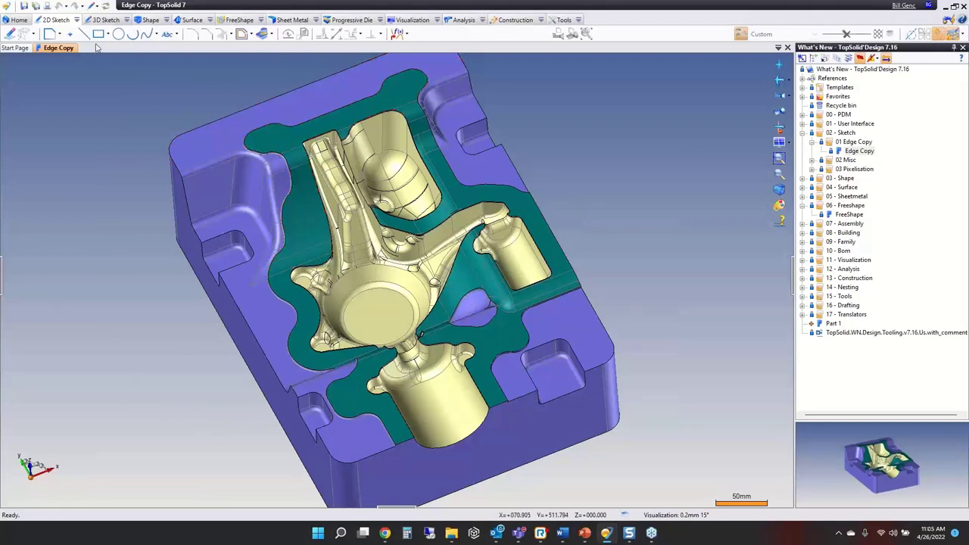
{"action": "left_click", "coordinate": [104, 20]}
{"action": "left_click", "coordinate": [328, 35]}
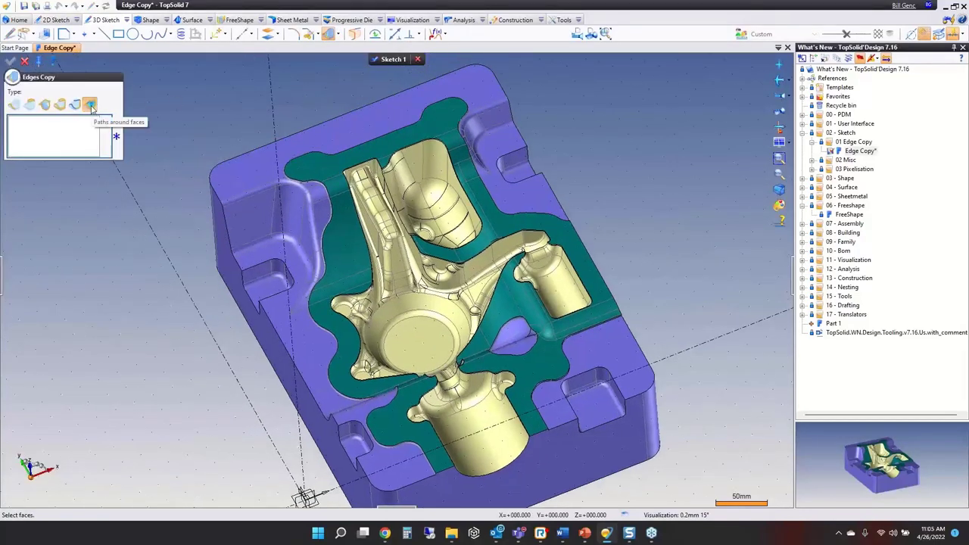
{"action": "left_click", "coordinate": [90, 105]}
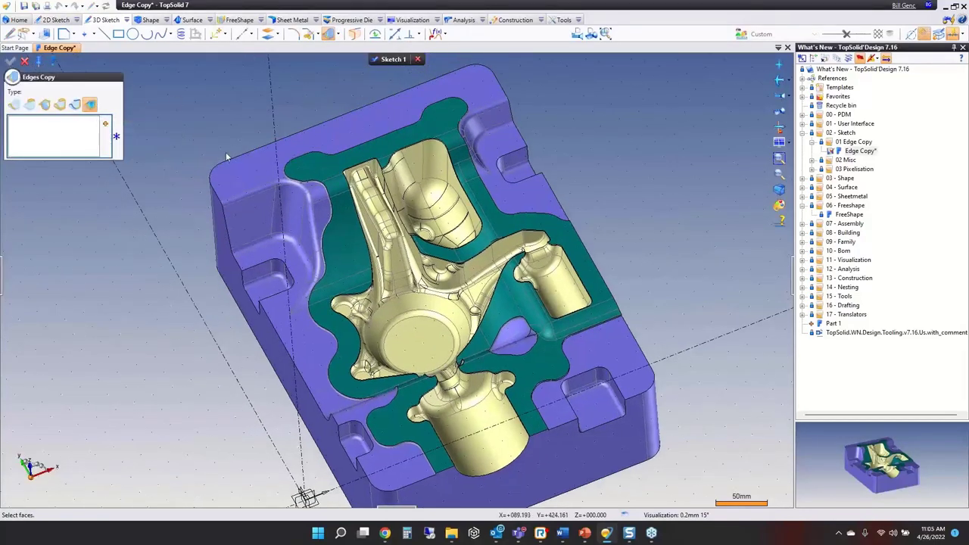
- Pick adjoining parting faces of the mold one by one for the edges copy, and clear the whole face selection
{"action": "left_click", "coordinate": [307, 162]}
{"action": "left_click", "coordinate": [345, 220]}
{"action": "left_click", "coordinate": [347, 224]}
{"action": "left_click", "coordinate": [338, 337]}
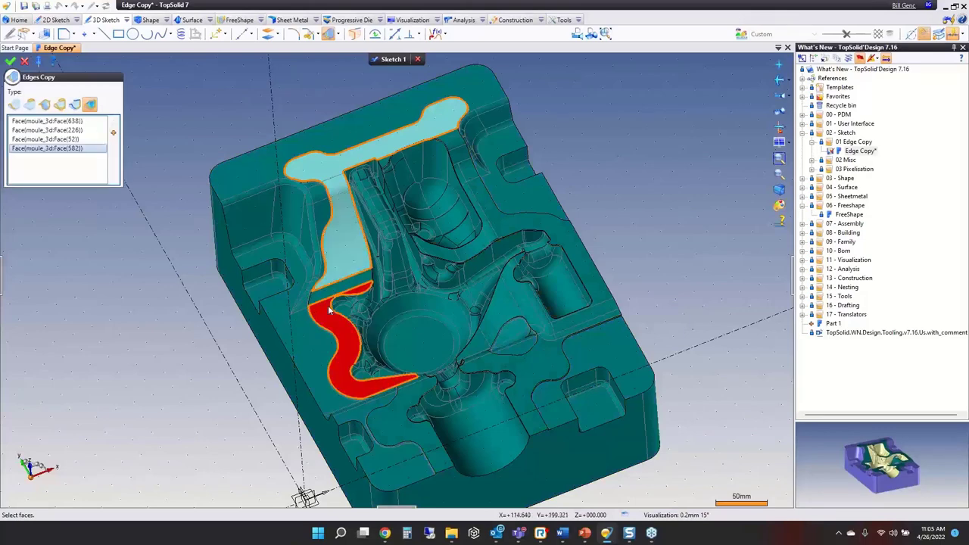
{"action": "left_click", "coordinate": [347, 286]}
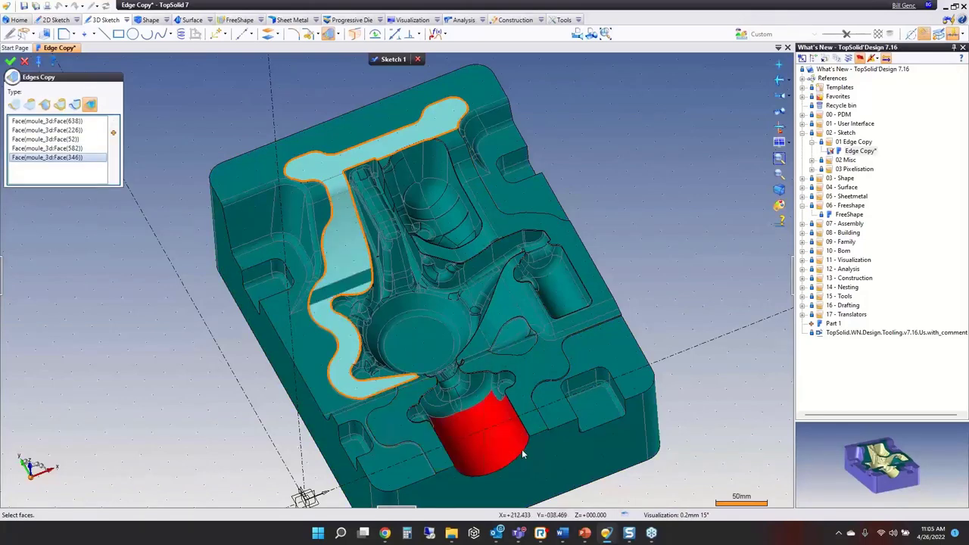
{"action": "right_click", "coordinate": [44, 141]}
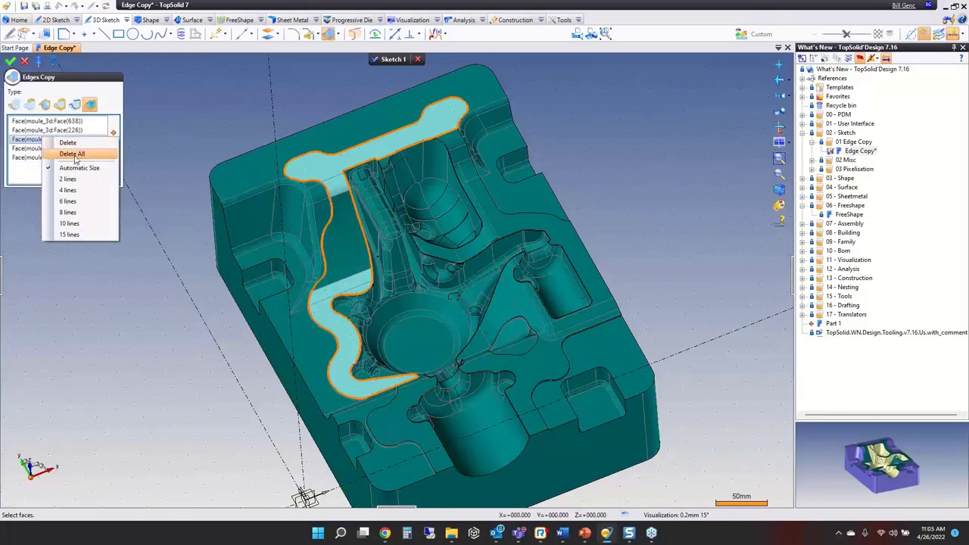
{"action": "left_click", "coordinate": [64, 154]}
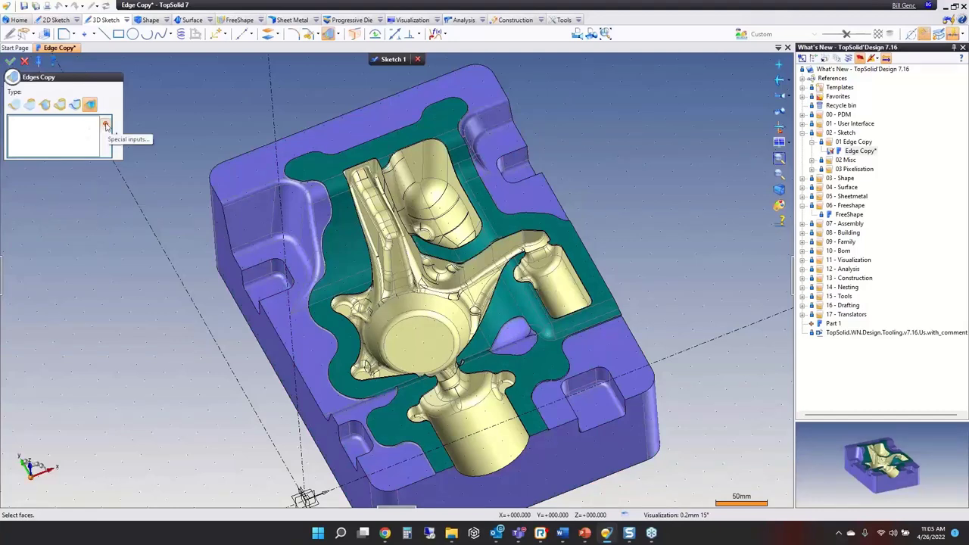
- Select the teal faces of the moule_3d shape by color for the edges copy, and cancel the 3D sketch editing
{"action": "left_click", "coordinate": [106, 125]}
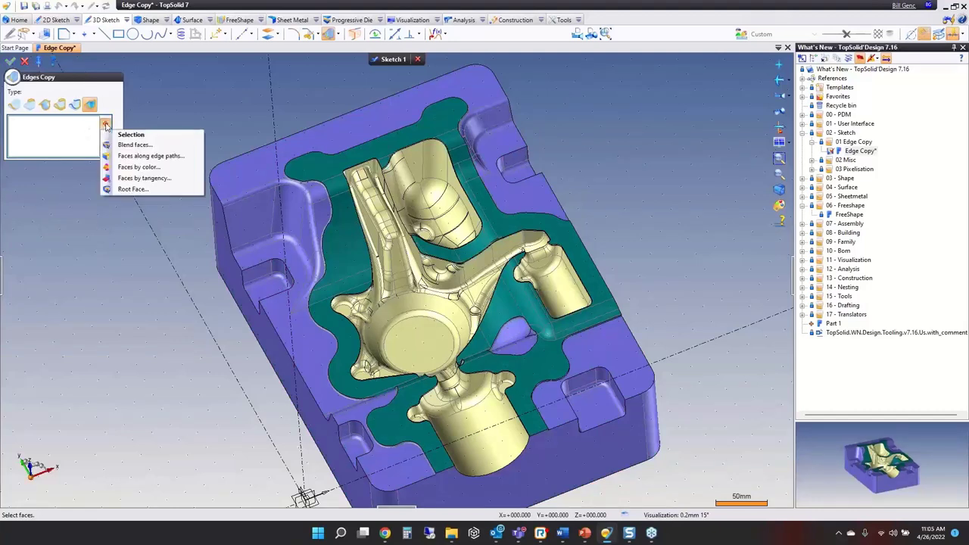
{"action": "left_click", "coordinate": [165, 168]}
{"action": "left_click", "coordinate": [229, 115]}
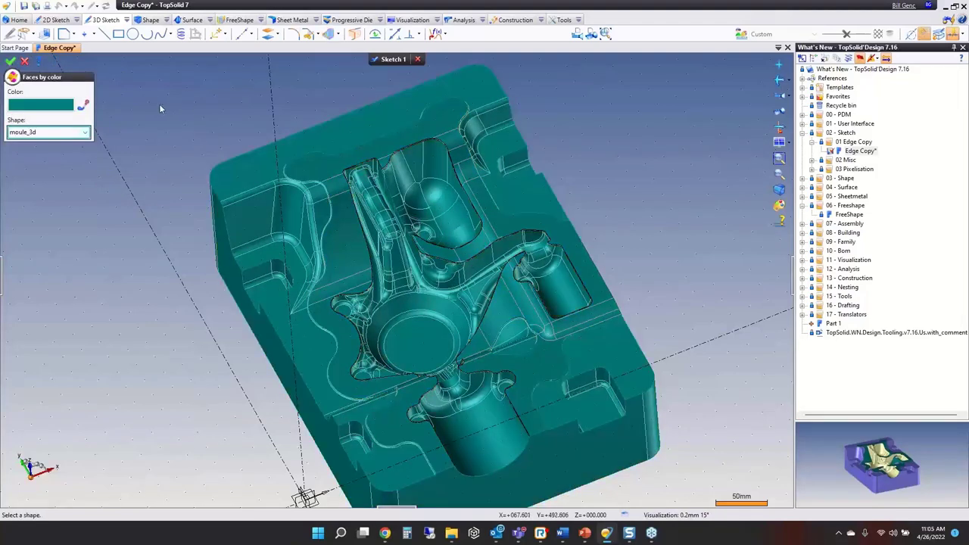
{"action": "left_click", "coordinate": [9, 61]}
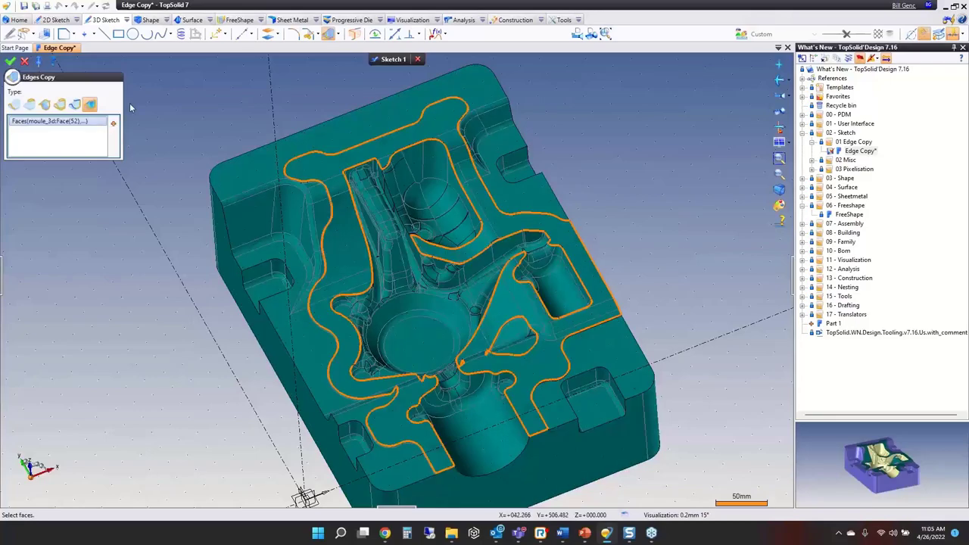
{"action": "mouse_move", "coordinate": [259, 201]}
{"action": "middle_mouse_down"}
{"action": "mouse_move", "coordinate": [250, 219]}
{"action": "mouse_move", "coordinate": [205, 230]}
{"action": "mouse_move", "coordinate": [247, 204]}
{"action": "middle_mouse_up"}
{"action": "key", "text": "Return"}
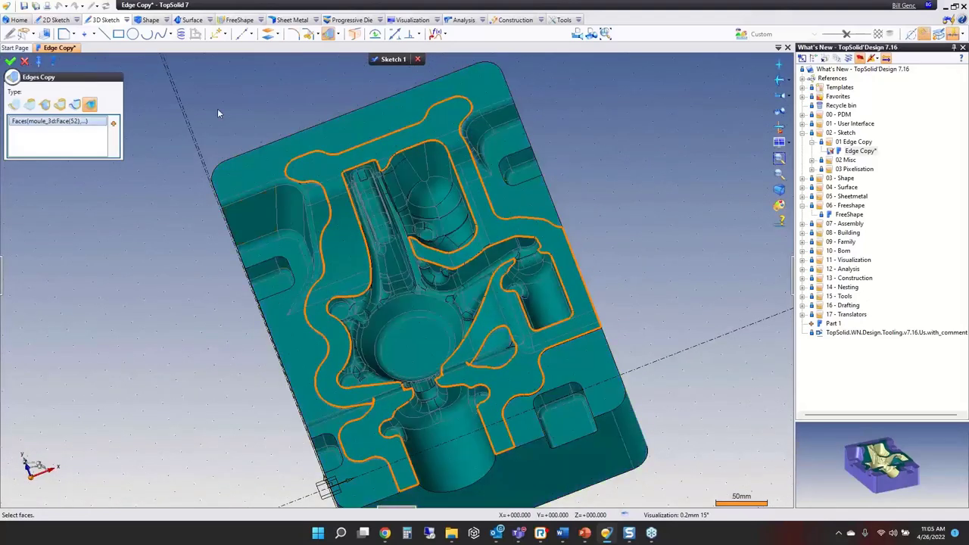
{"action": "left_click", "coordinate": [417, 58]}
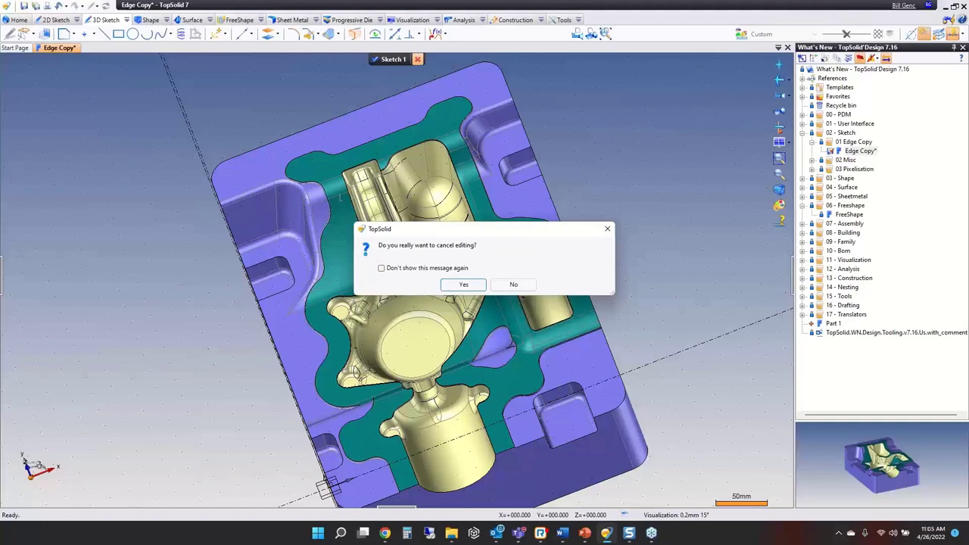
{"action": "left_click", "coordinate": [468, 287]}
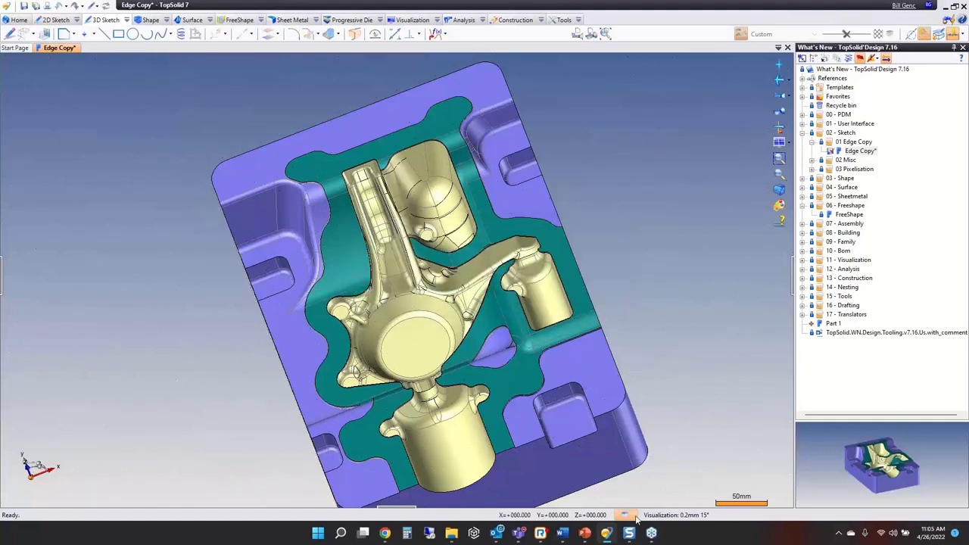
- Switch to the PowerPoint slide show to view the Pixelating slide, and return to TopSolid
{"action": "mouse_move", "coordinate": [585, 535]}
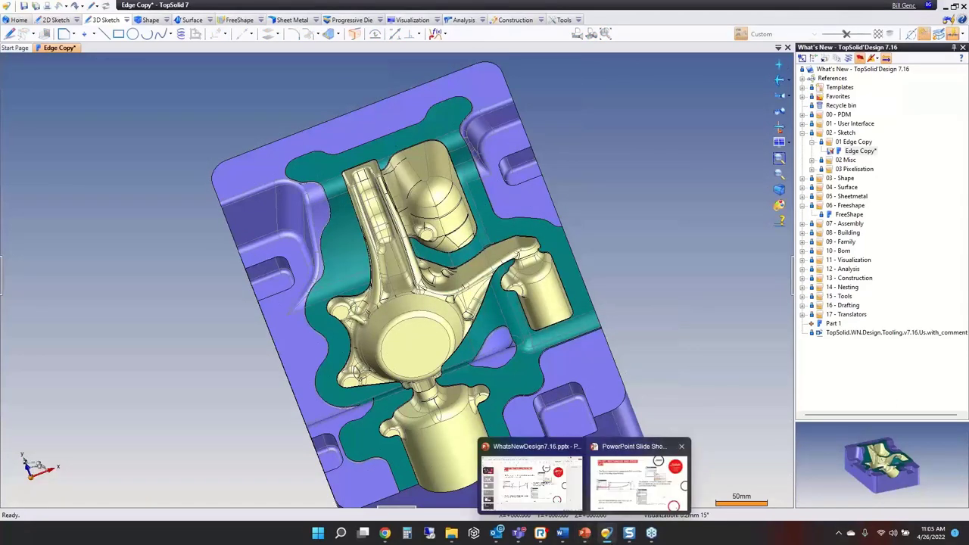
{"action": "left_click", "coordinate": [639, 481]}
{"action": "left_click", "coordinate": [470, 309]}
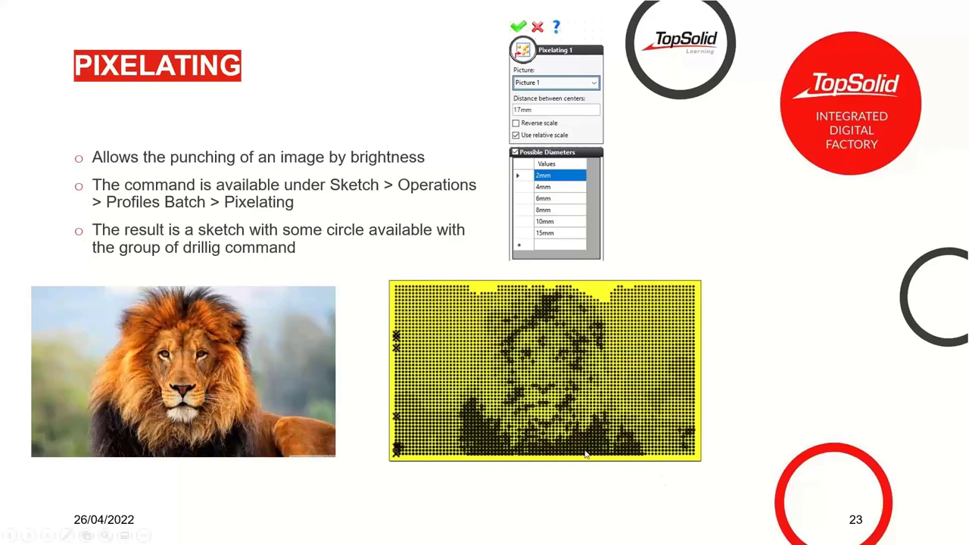
{"action": "key", "text": "super"}
{"action": "left_click", "coordinate": [607, 533]}
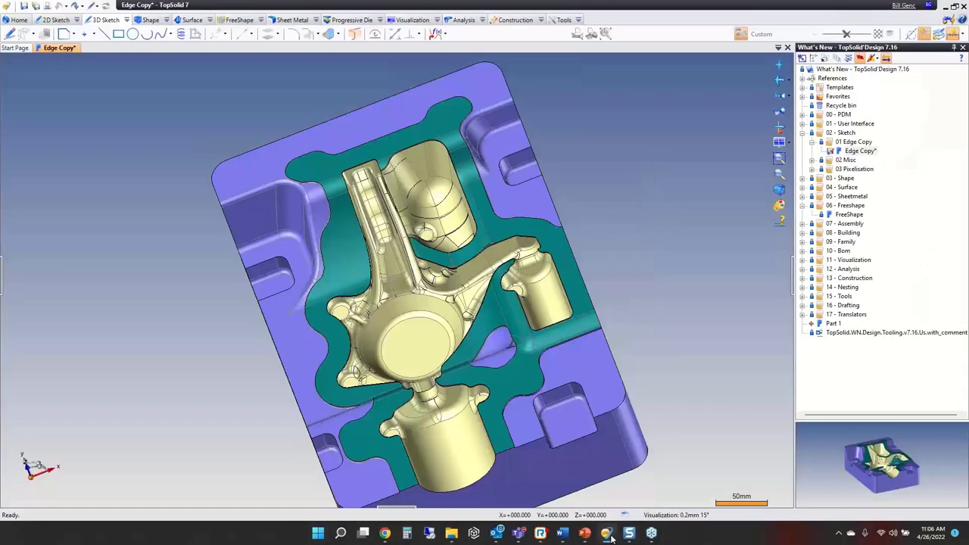
- Close the Edge Copy document without saving and open the Lion part from the 03 Pixelisation folder
{"action": "middle_click", "coordinate": [63, 50]}
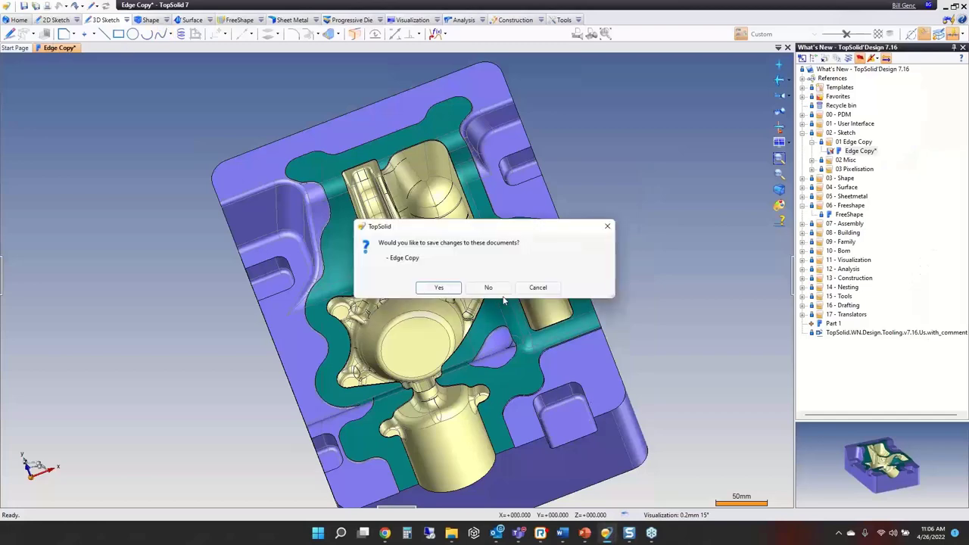
{"action": "left_click", "coordinate": [488, 287]}
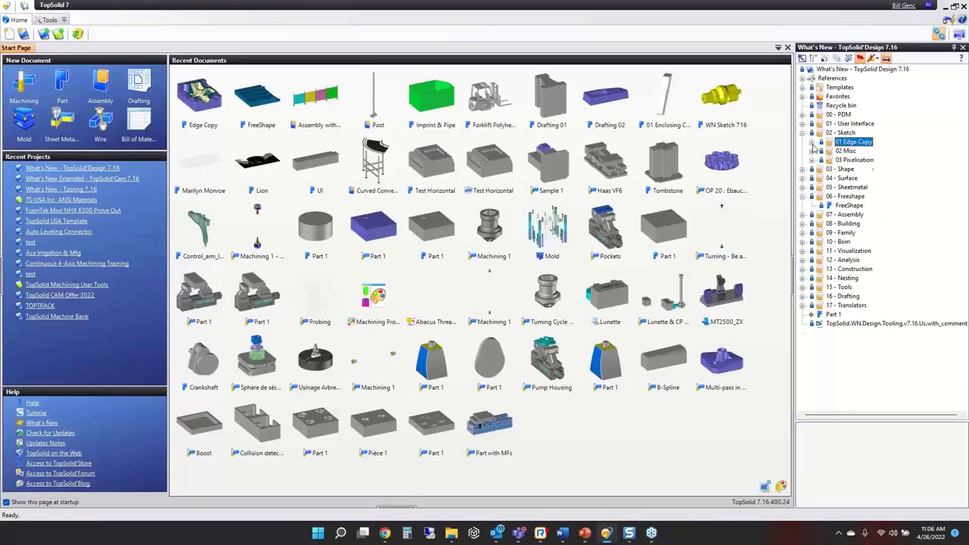
{"action": "left_click", "coordinate": [812, 159]}
{"action": "double_click", "coordinate": [851, 169]}
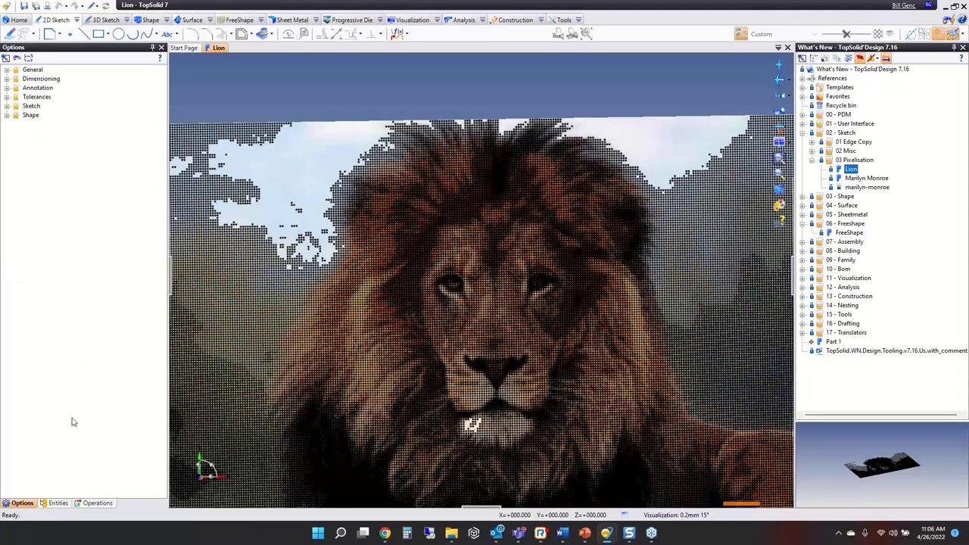
- Toggle the visibility of the Sketches entities off and on to compare the pixelated sketch with the lion picture
{"action": "left_click", "coordinate": [56, 503]}
{"action": "left_click", "coordinate": [17, 164]}
{"action": "left_click", "coordinate": [16, 165]}
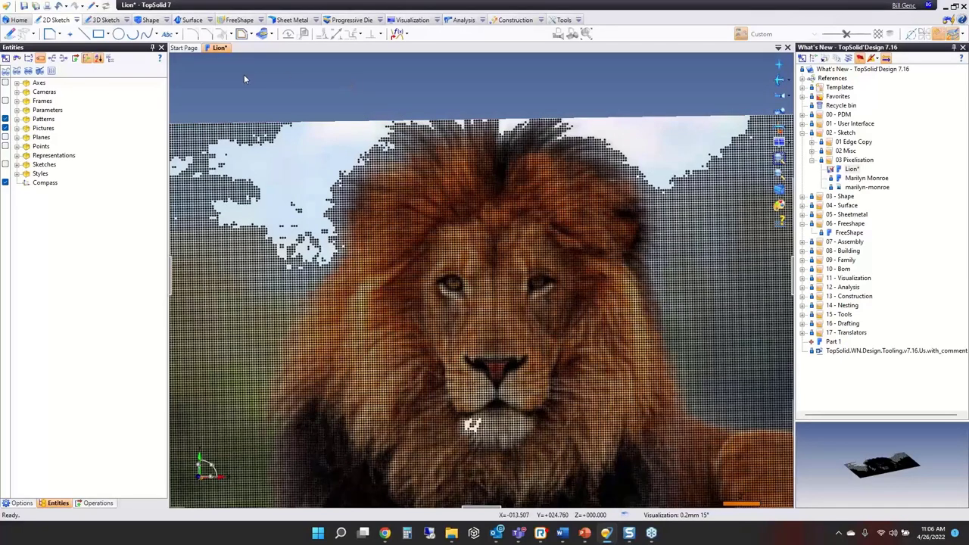
{"action": "scroll", "coordinate": [322, 89], "scroll_direction": "down", "scroll_amount": 2}
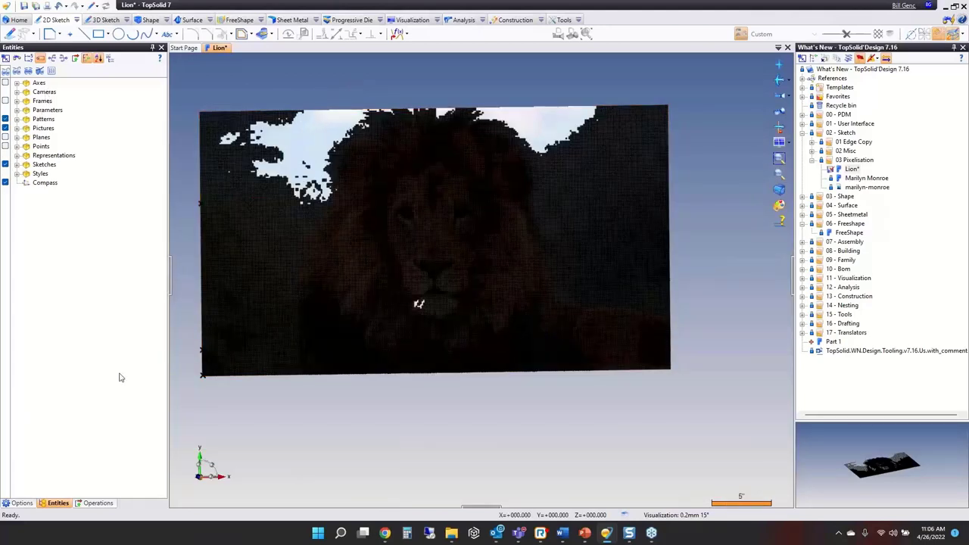
- Delete the existing Building (Sketch 1) operation from the Lion part, leaving only the picture
{"action": "left_click", "coordinate": [96, 502]}
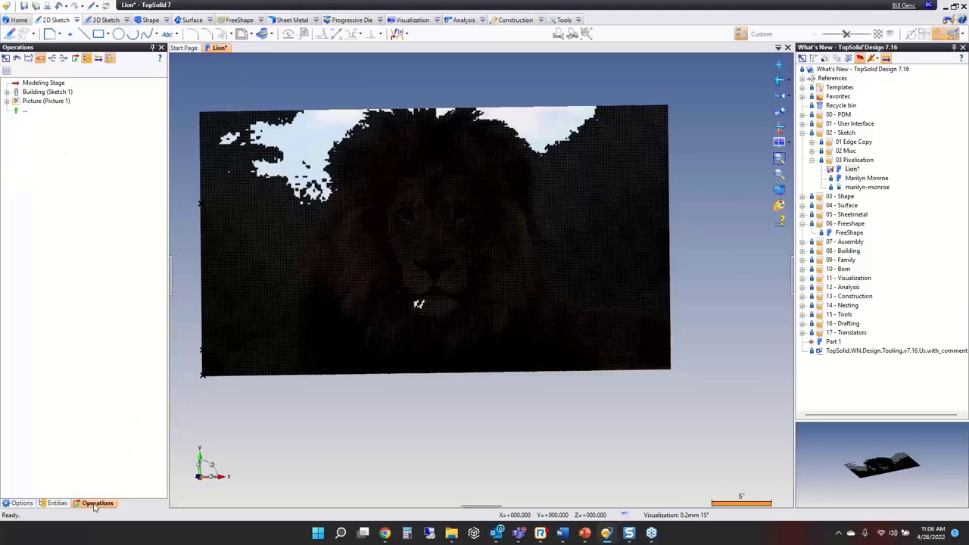
{"action": "left_click", "coordinate": [35, 92]}
{"action": "key", "text": "Delete"}
{"action": "scroll", "coordinate": [459, 190], "scroll_direction": "up", "scroll_amount": 3}
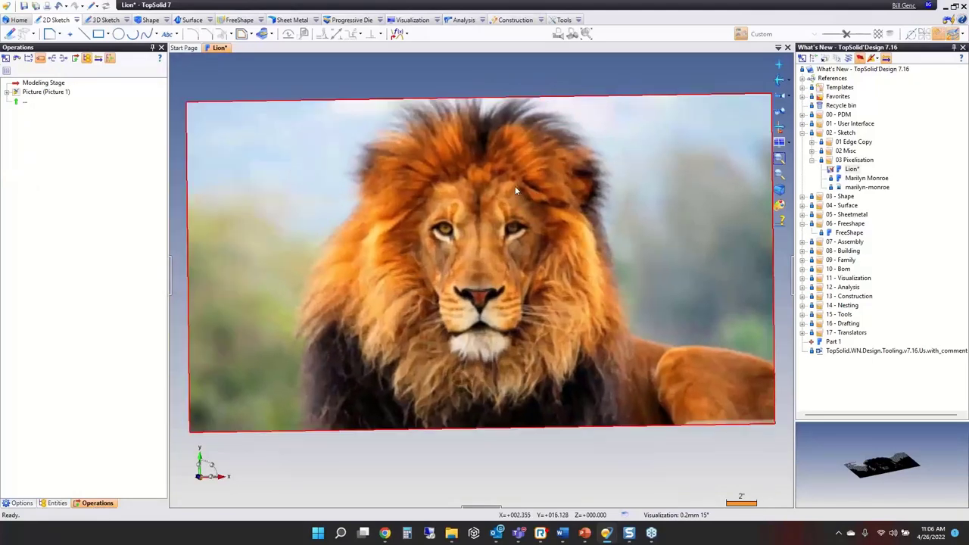
- Start a new 2D sketch over the lion picture and leave the Contour command
{"action": "right_click", "coordinate": [291, 90]}
{"action": "left_click", "coordinate": [302, 67]}
{"action": "scroll", "coordinate": [502, 335], "scroll_direction": "down", "scroll_amount": 3}
{"action": "scroll", "coordinate": [432, 401], "scroll_direction": "down", "scroll_amount": 3}
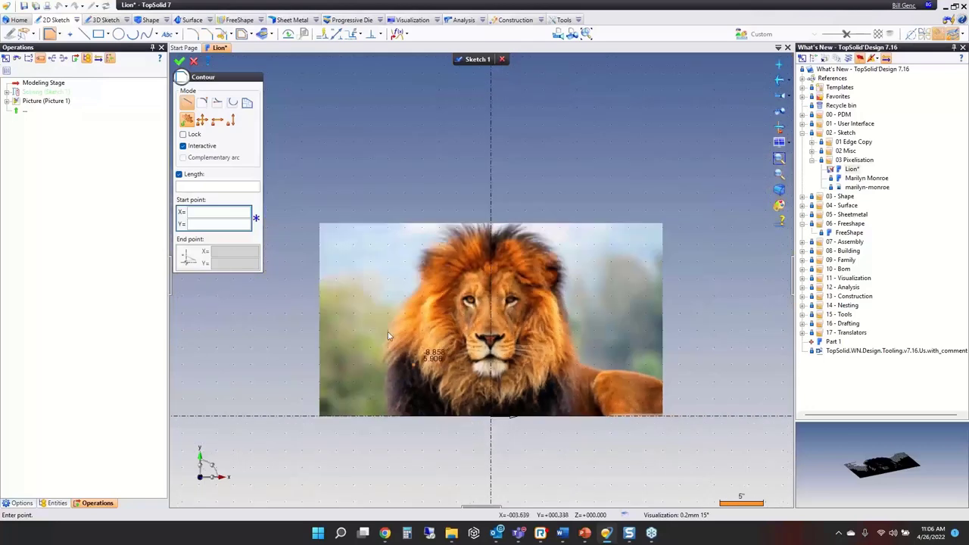
{"action": "left_click", "coordinate": [193, 62]}
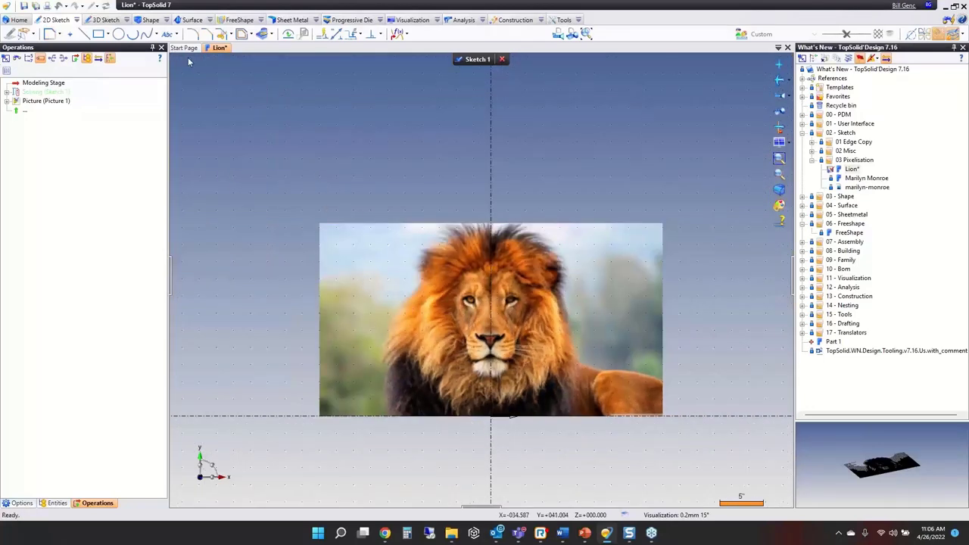
- Apply the Pixelating operation to Picture 1 with a distance between centers of .125 in
{"action": "left_click", "coordinate": [79, 21]}
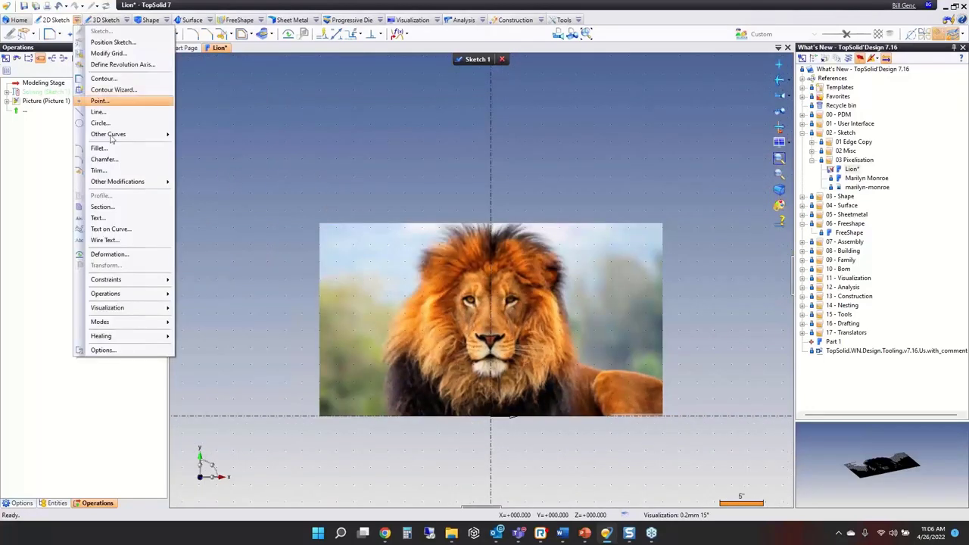
{"action": "mouse_move", "coordinate": [136, 294]}
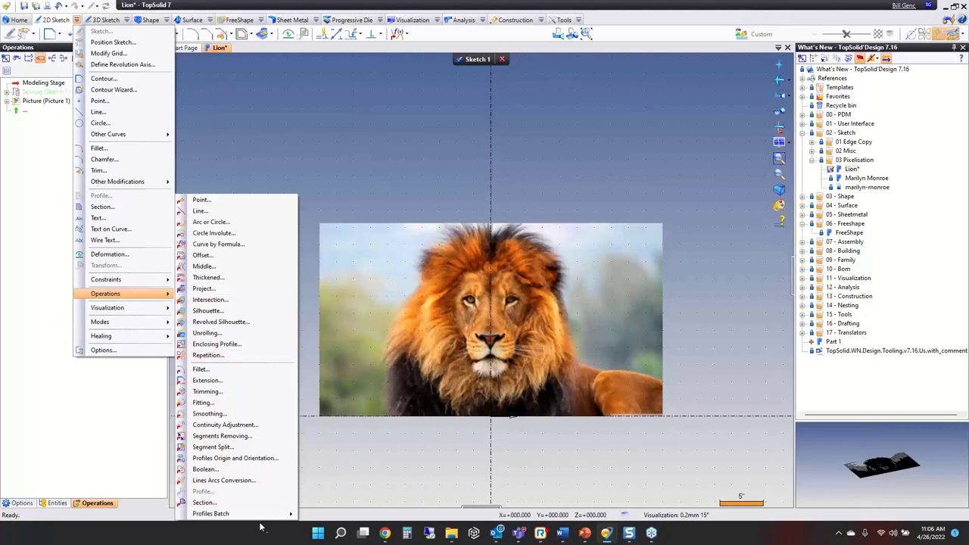
{"action": "mouse_move", "coordinate": [261, 514]}
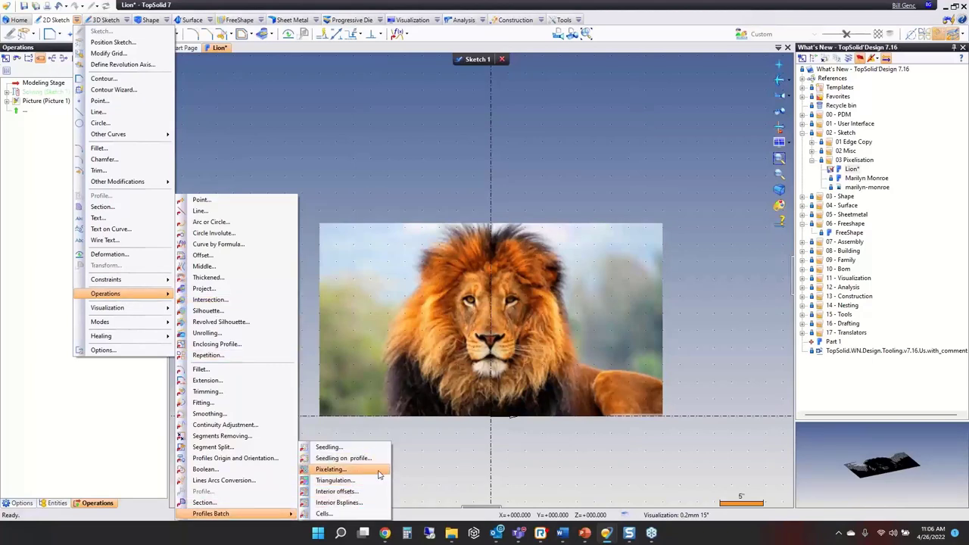
{"action": "left_click", "coordinate": [329, 121]}
{"action": "left_click", "coordinate": [399, 33]}
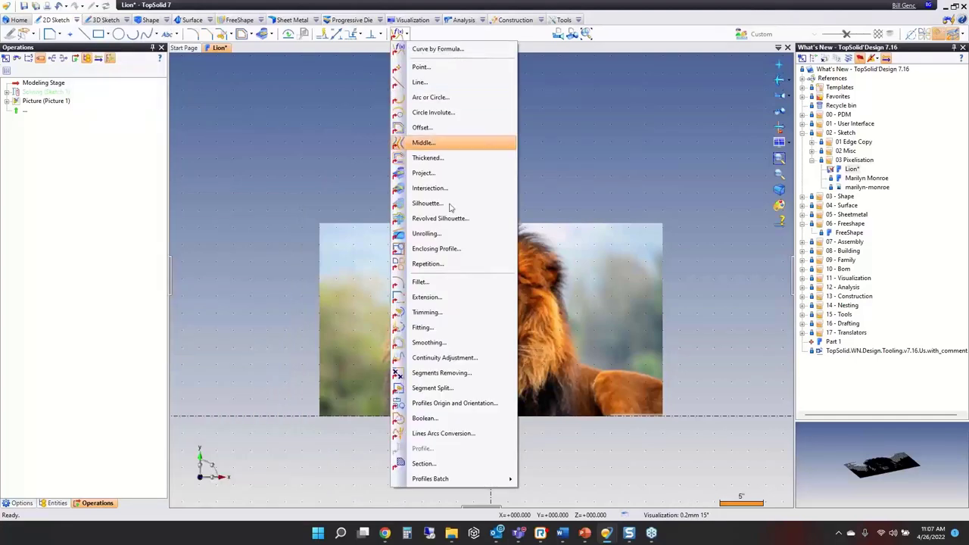
{"action": "mouse_move", "coordinate": [503, 478]}
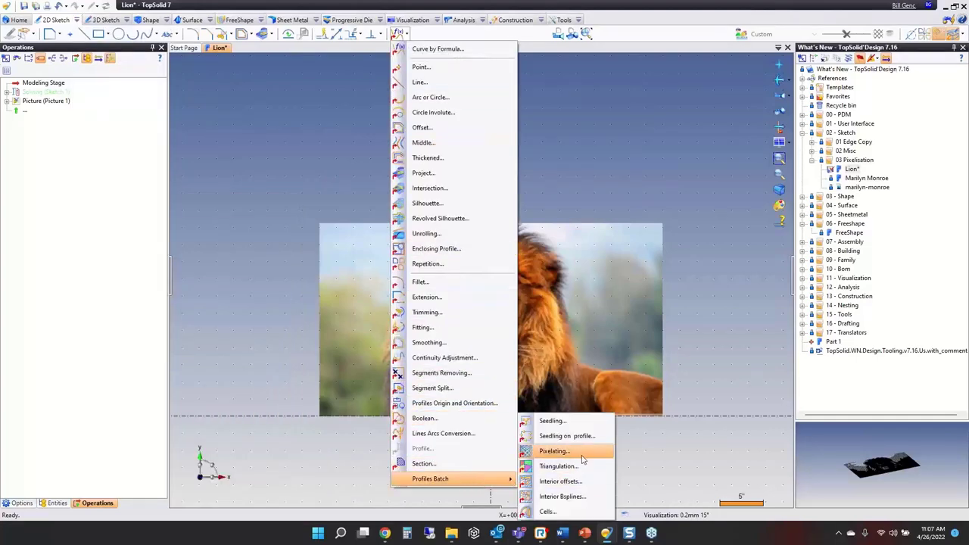
{"action": "left_click", "coordinate": [555, 451]}
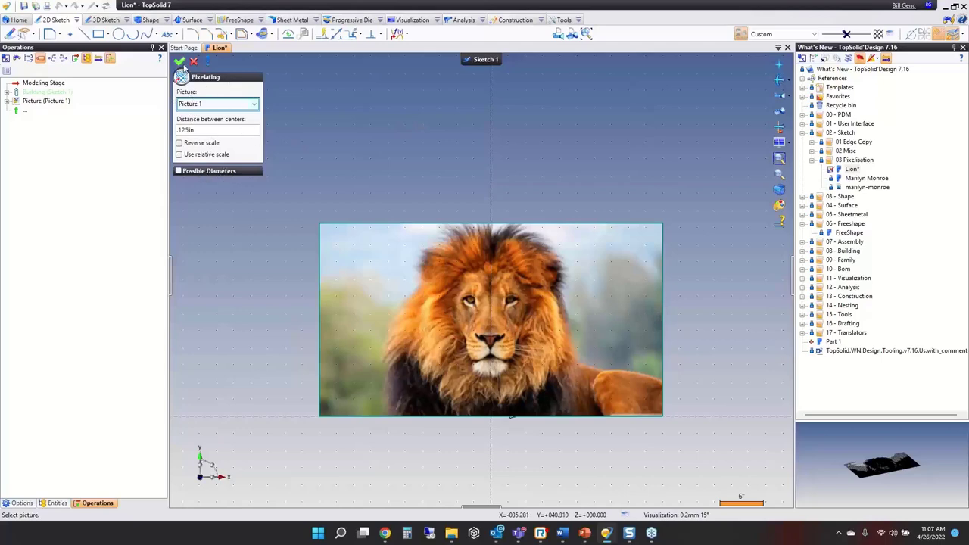
{"action": "left_click", "coordinate": [181, 61]}
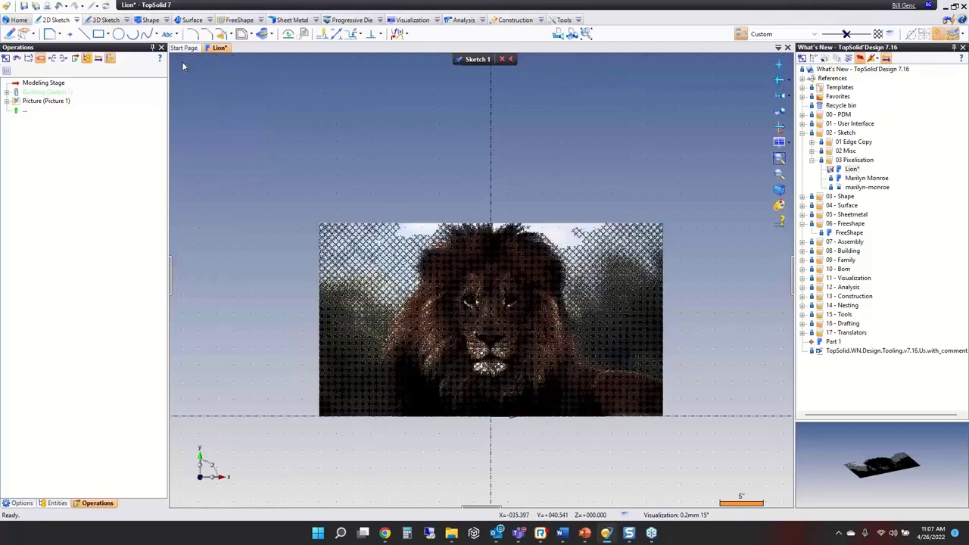
- Inspect the pixelated circles over the lion and hide the Pictures entities to leave only the sketch visible
{"action": "scroll", "coordinate": [389, 275], "scroll_direction": "up", "scroll_amount": 1}
{"action": "scroll", "coordinate": [480, 340], "scroll_direction": "up", "scroll_amount": 6}
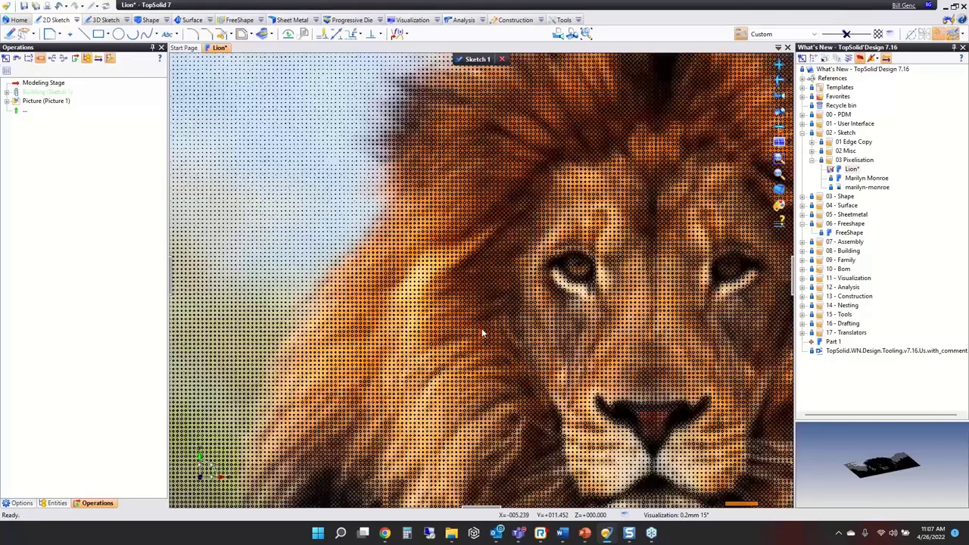
{"action": "scroll", "coordinate": [575, 302], "scroll_direction": "up", "scroll_amount": 3}
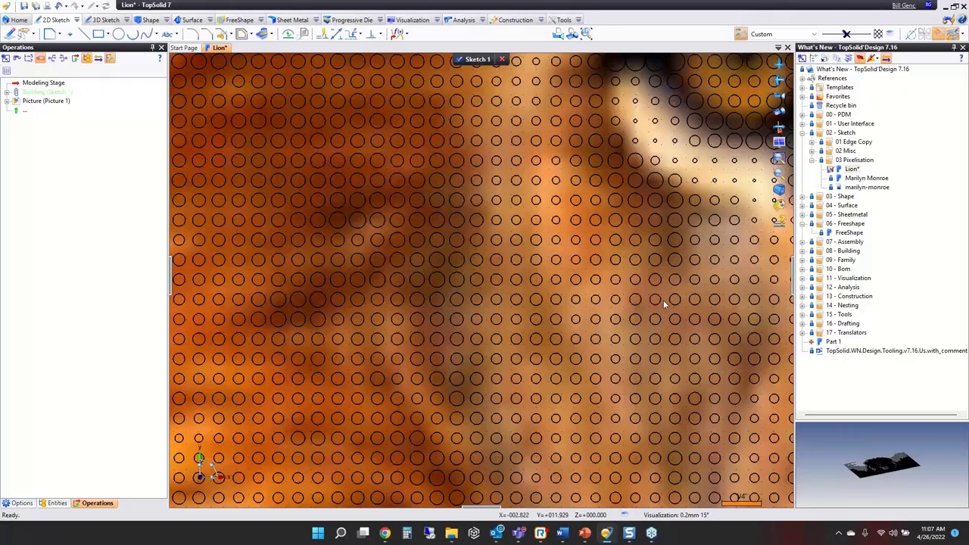
{"action": "scroll", "coordinate": [530, 292], "scroll_direction": "down", "scroll_amount": 8}
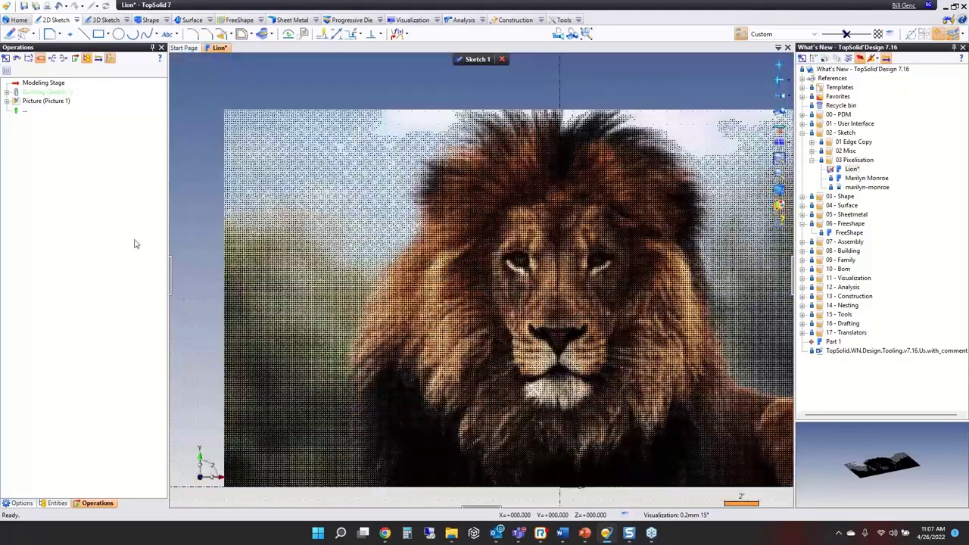
{"action": "left_click", "coordinate": [57, 503]}
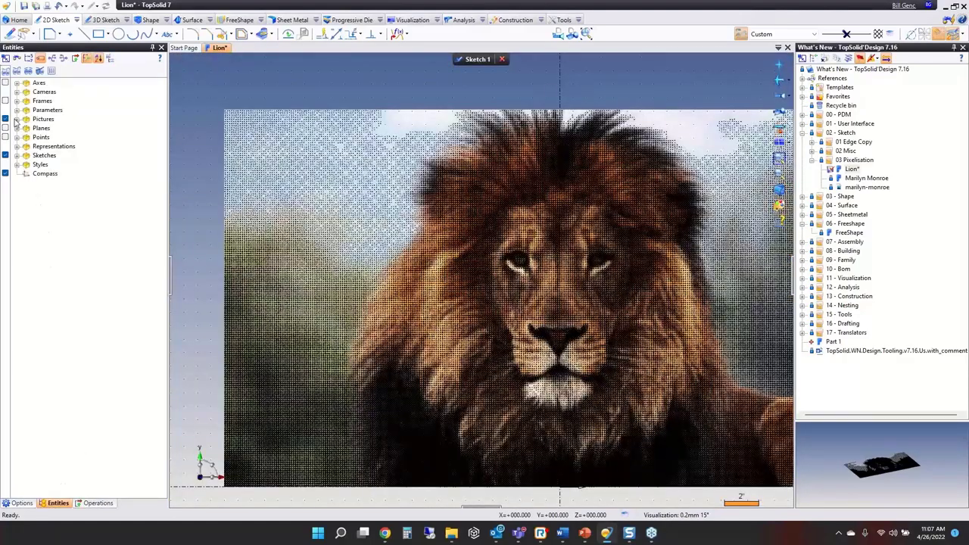
{"action": "left_click", "coordinate": [6, 119]}
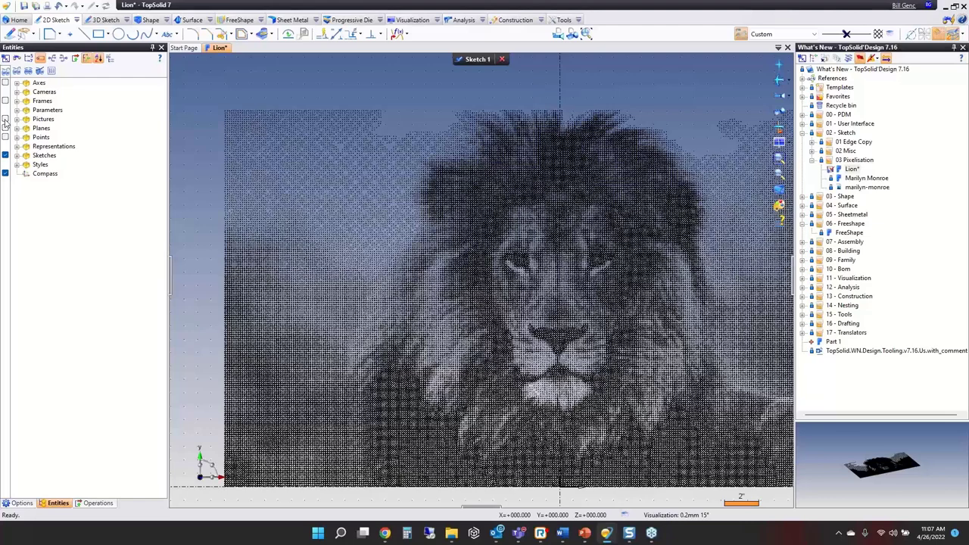
- Check the diameter of individual pixelated circles around the lion's eye
{"action": "right_click", "coordinate": [379, 229]}
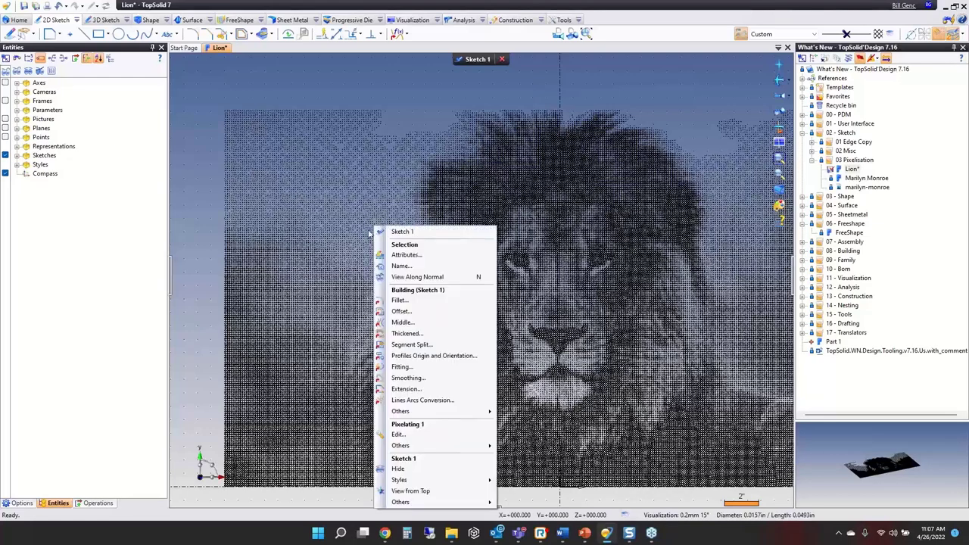
{"action": "left_click", "coordinate": [518, 274]}
{"action": "scroll", "coordinate": [521, 274], "scroll_direction": "up", "scroll_amount": 3}
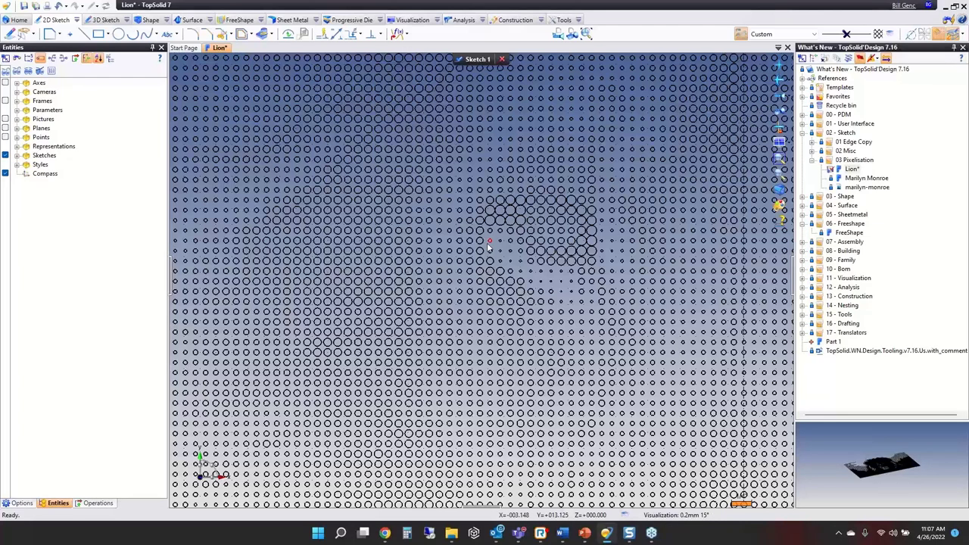
{"action": "left_click", "coordinate": [532, 263]}
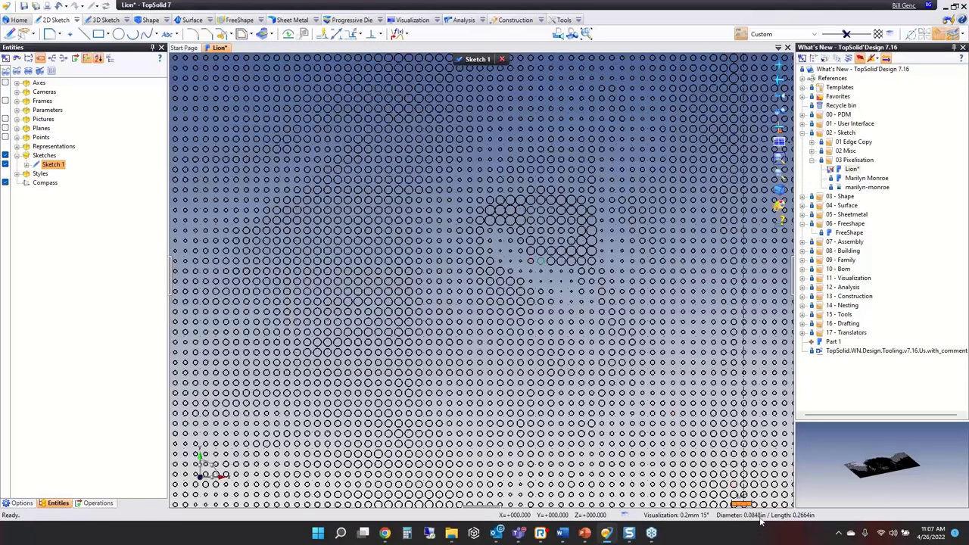
{"action": "left_click", "coordinate": [532, 272]}
{"action": "scroll", "coordinate": [371, 253], "scroll_direction": "down", "scroll_amount": 5}
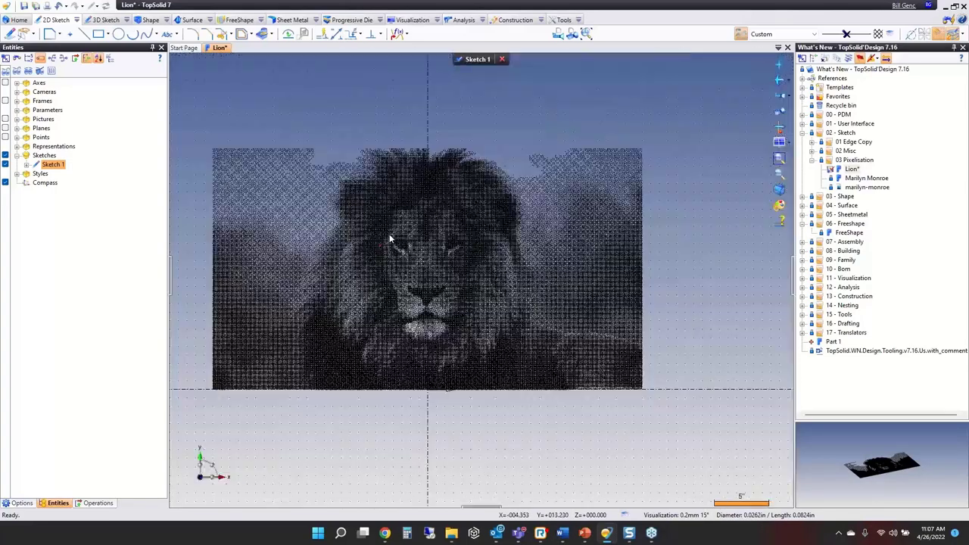
- Edit the Pixelating 1 operation, enable Possible Diameters and add the values .03125, .0625 and .125 in
{"action": "right_click", "coordinate": [327, 242]}
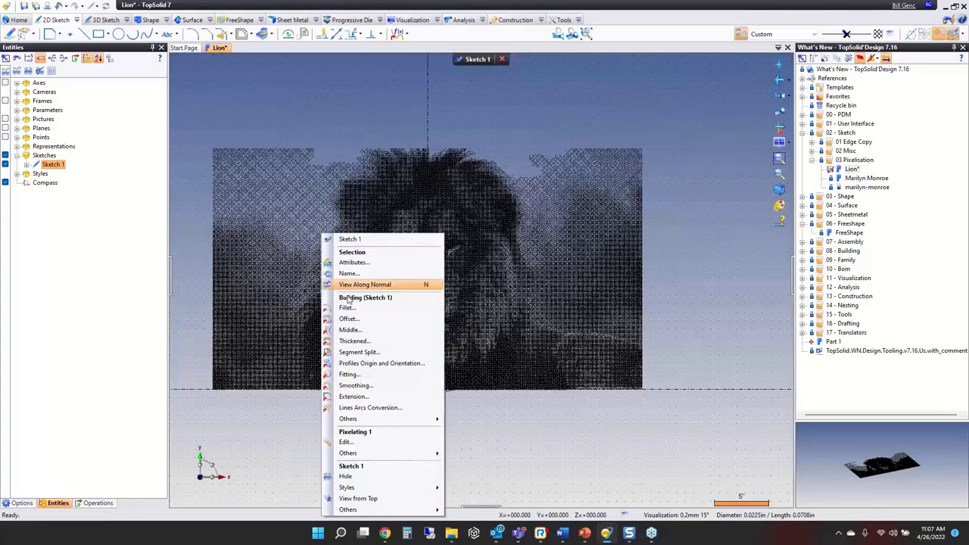
{"action": "left_click", "coordinate": [380, 444]}
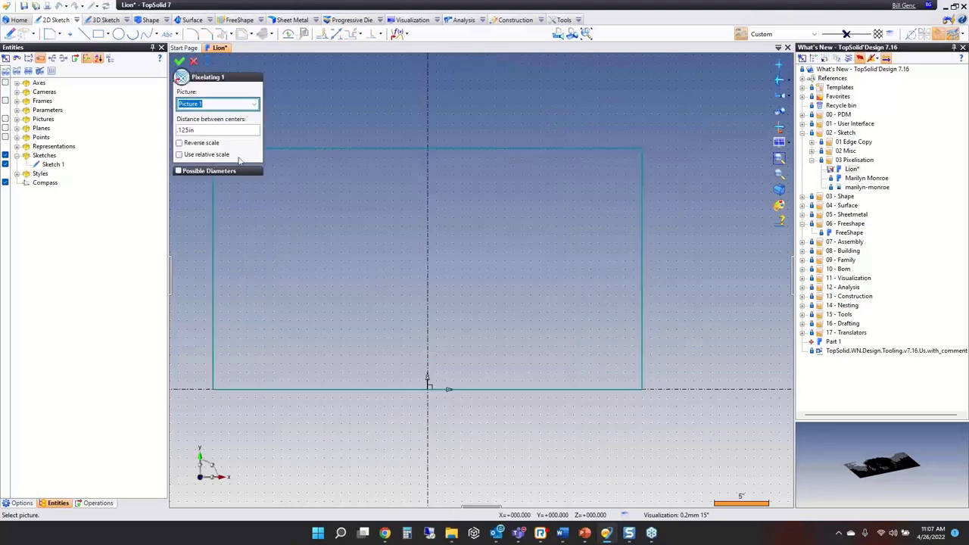
{"action": "left_click", "coordinate": [179, 172]}
{"action": "left_click", "coordinate": [212, 194]}
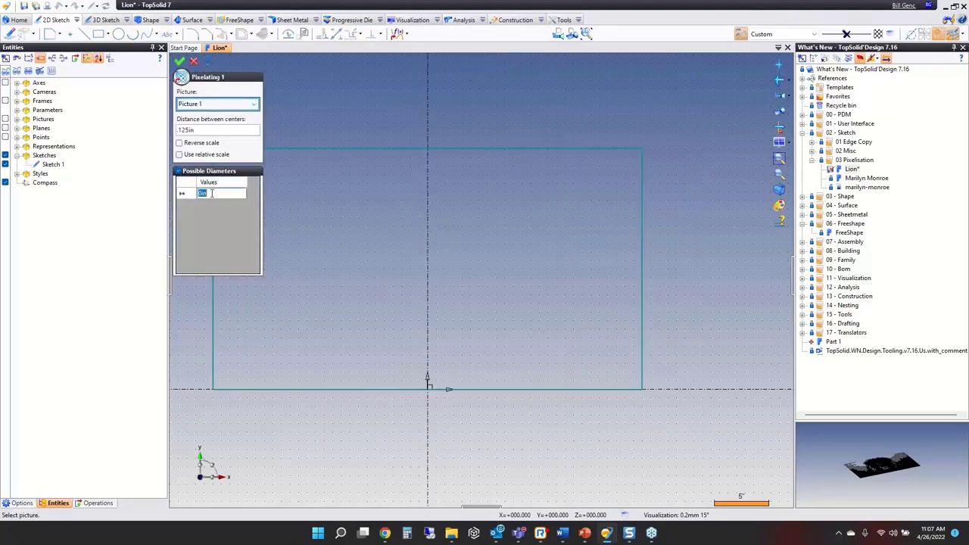
{"action": "type", "text": ".03125"}
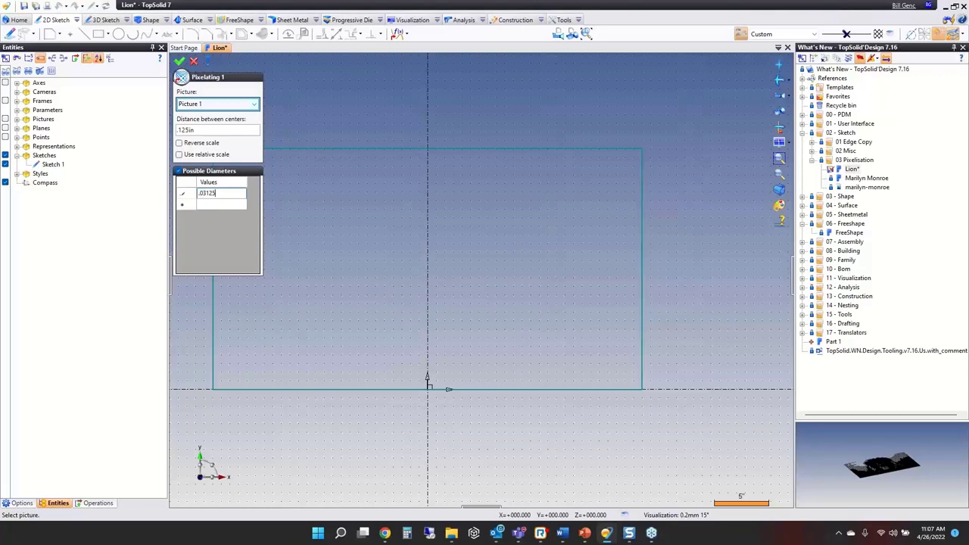
{"action": "key", "text": "Return"}
{"action": "type", "text": ".0625"}
{"action": "key", "text": "Return"}
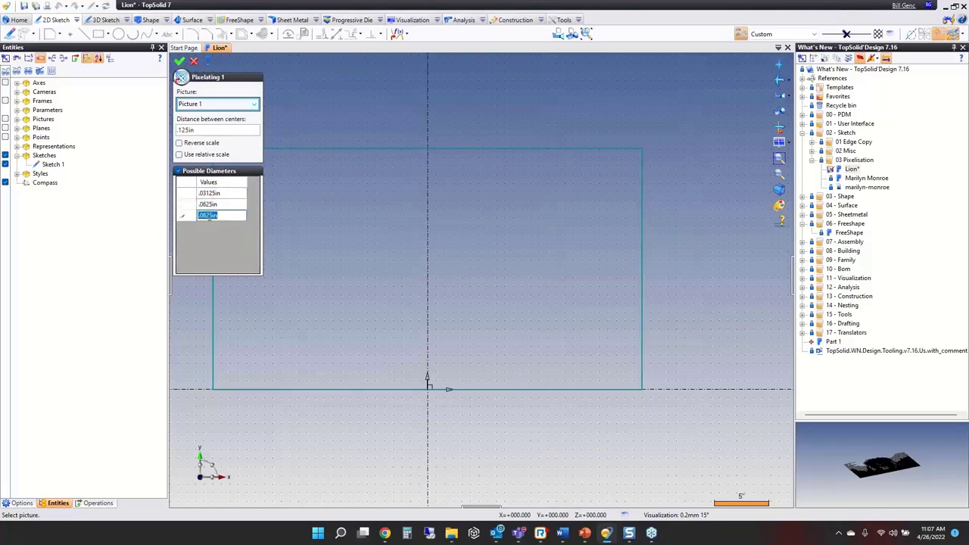
{"action": "type", "text": ".125"}
{"action": "key", "text": "Return"}
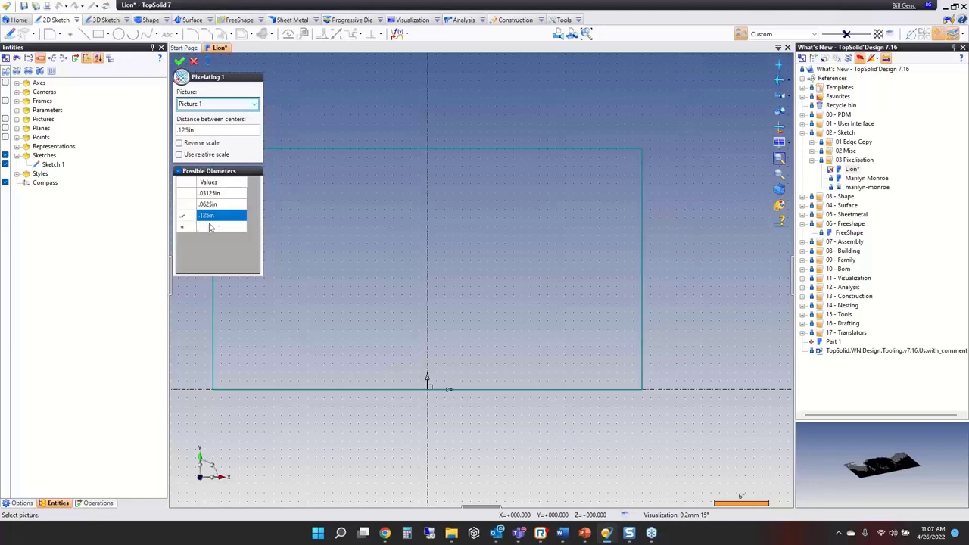
{"action": "type", "text": ".1"}
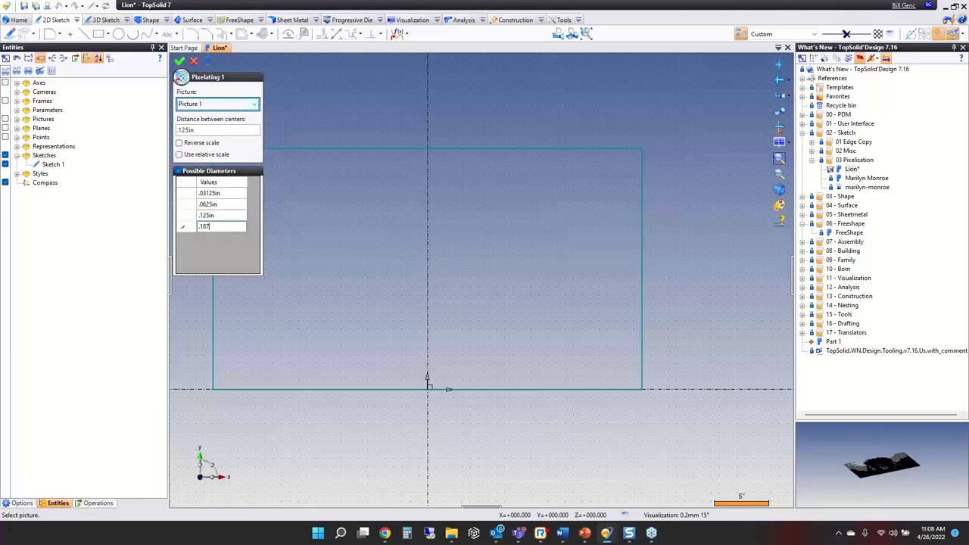
{"action": "type", "text": "87"}
{"action": "key", "text": "Return"}
{"action": "key", "text": "Escape"}
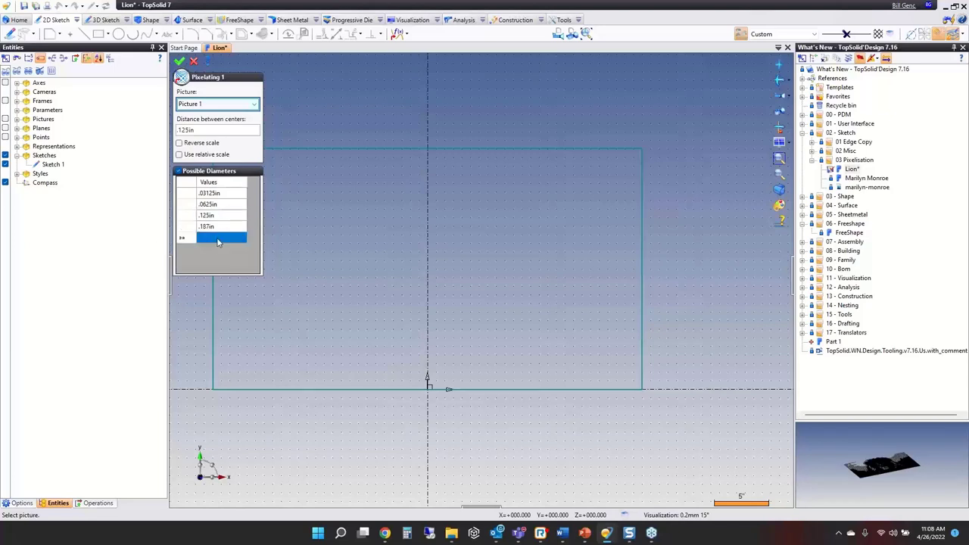
{"action": "left_click", "coordinate": [218, 239]}
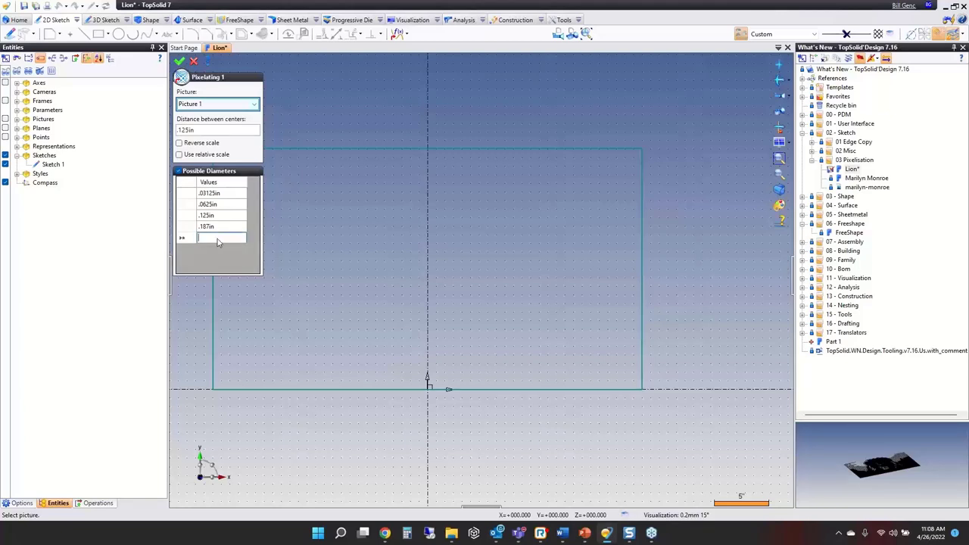
{"action": "left_click", "coordinate": [225, 227]}
{"action": "key", "text": "Escape"}
{"action": "left_click", "coordinate": [224, 227]}
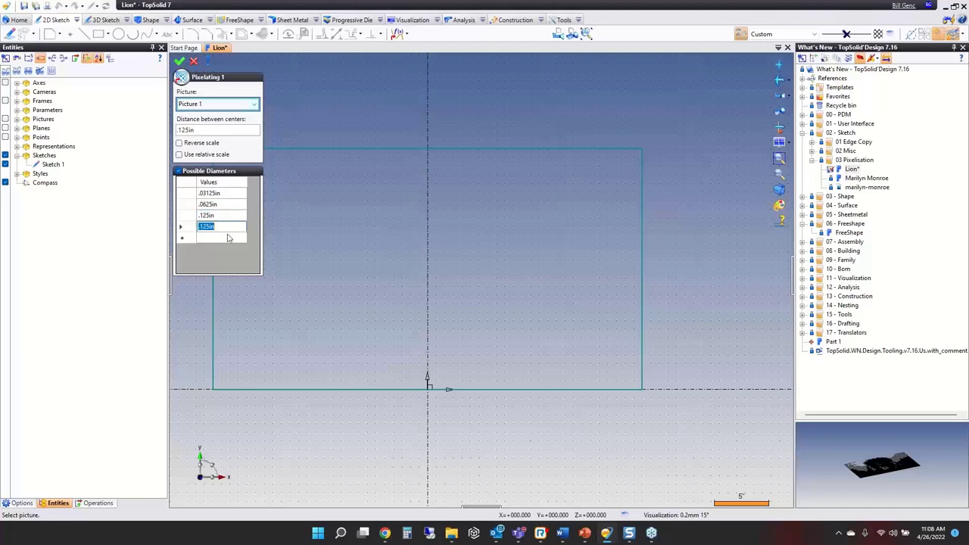
{"action": "key", "text": "BackSpace"}
{"action": "key", "text": "Escape"}
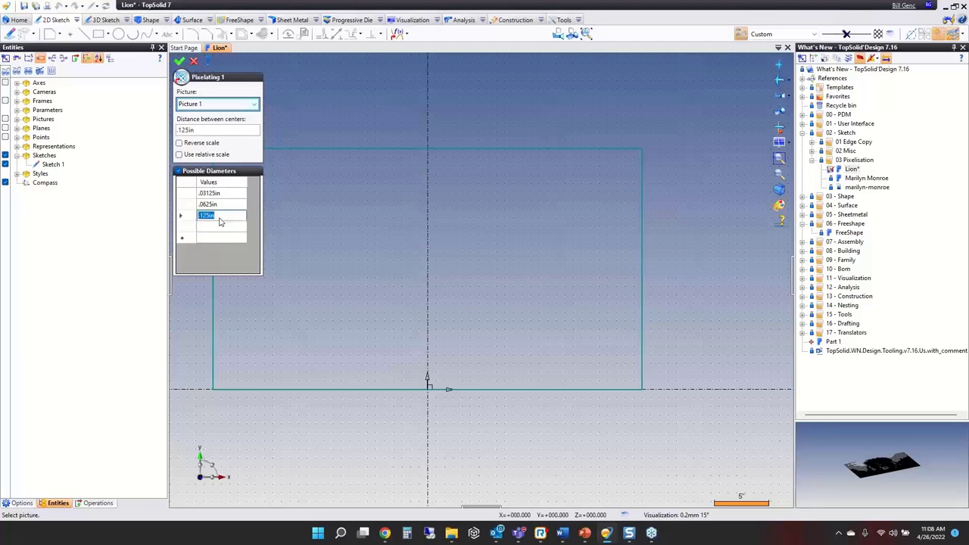
- Add possible diameters of .1875, .25 and .5 in and apply the edited pixelating operation
{"action": "left_click", "coordinate": [216, 226]}
{"action": "type", "text": ".1875"}
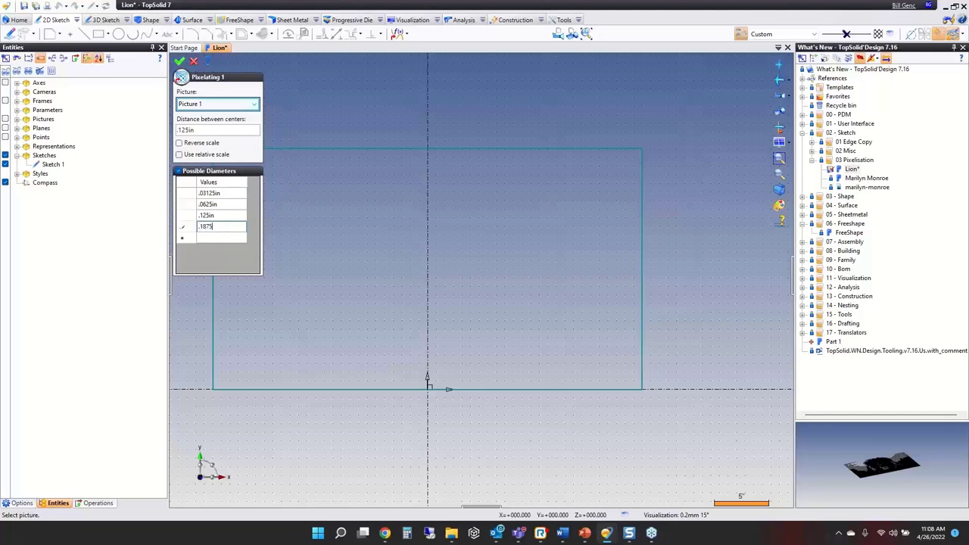
{"action": "left_click", "coordinate": [212, 238]}
{"action": "type", "text": ".25"}
{"action": "key", "text": "Return"}
{"action": "left_click", "coordinate": [213, 249]}
{"action": "type", "text": ".5"}
{"action": "key", "text": "Return"}
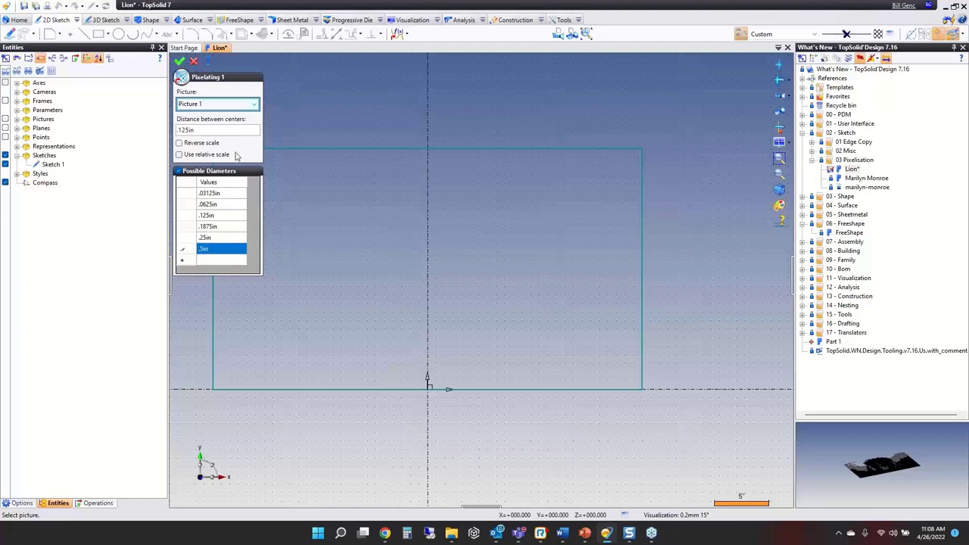
{"action": "left_click", "coordinate": [179, 64]}
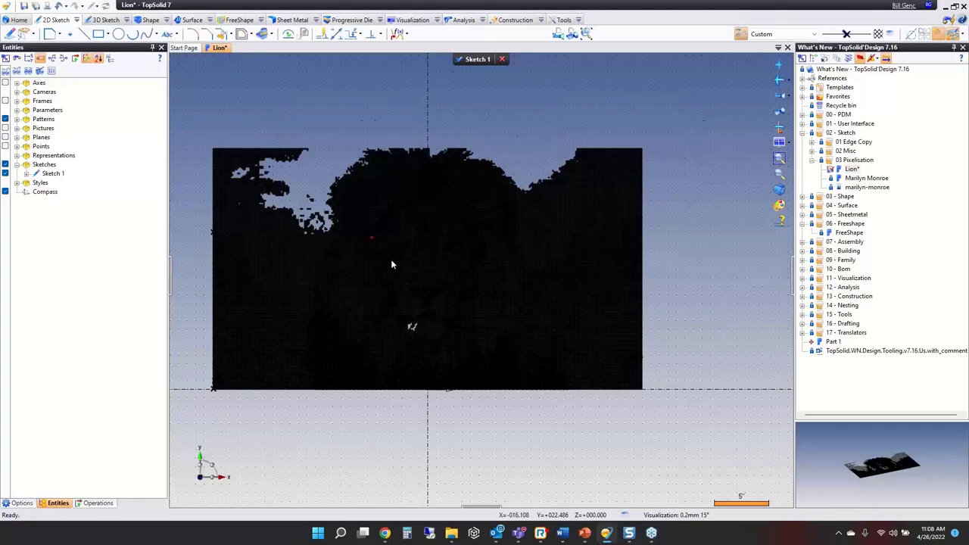
- Show the Pictures entities again behind the pixelated circles and finish editing Sketch 1
{"action": "scroll", "coordinate": [392, 260], "scroll_direction": "up", "scroll_amount": 5}
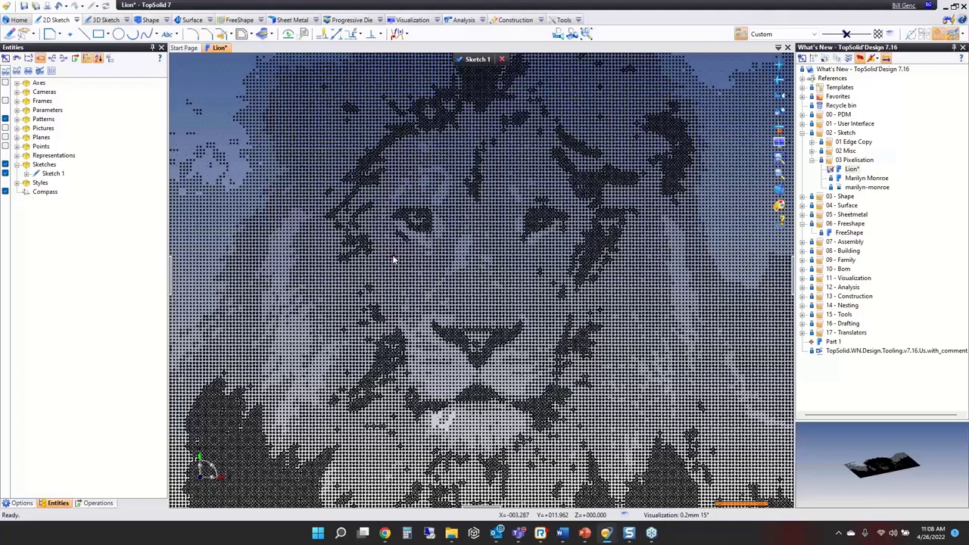
{"action": "left_click", "coordinate": [5, 128]}
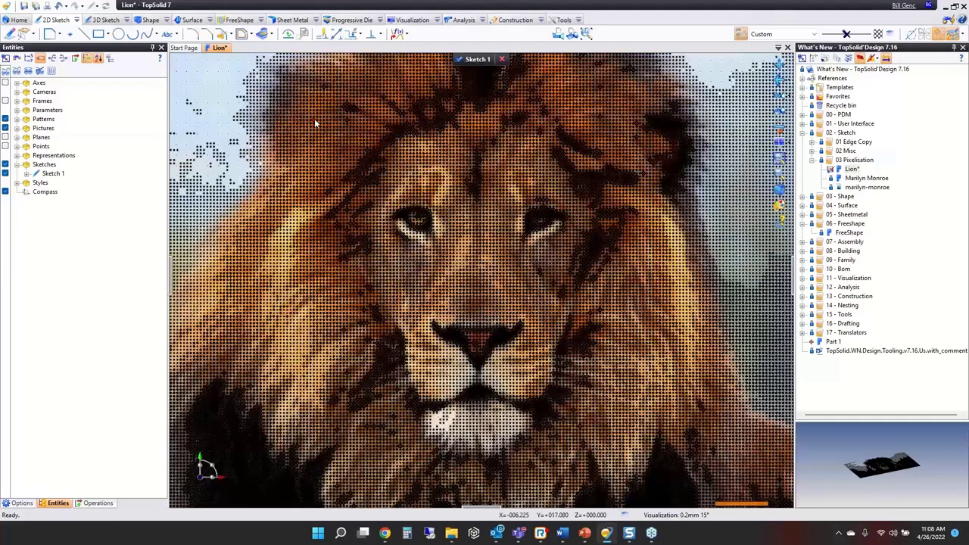
{"action": "scroll", "coordinate": [314, 118], "scroll_direction": "down", "scroll_amount": 5}
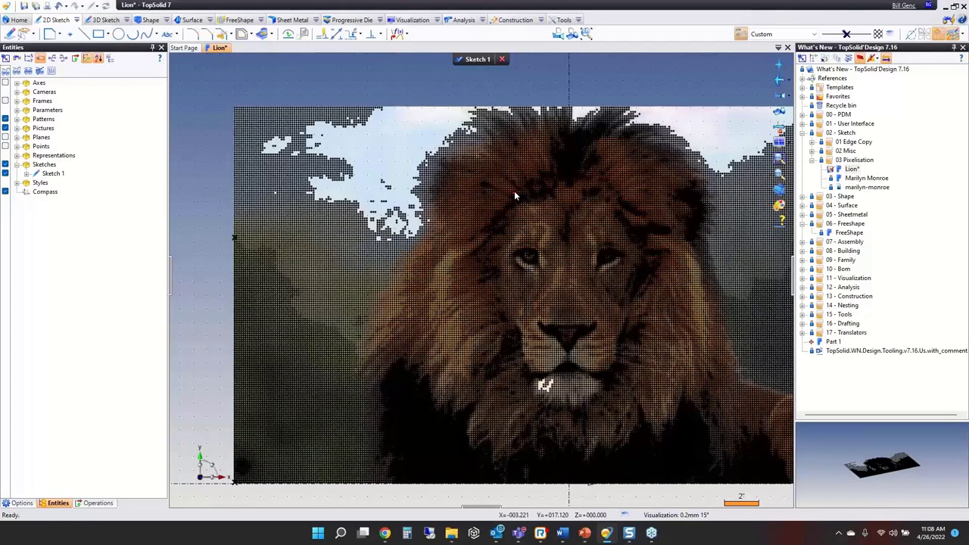
{"action": "left_click", "coordinate": [149, 20]}
{"action": "left_click", "coordinate": [476, 60]}
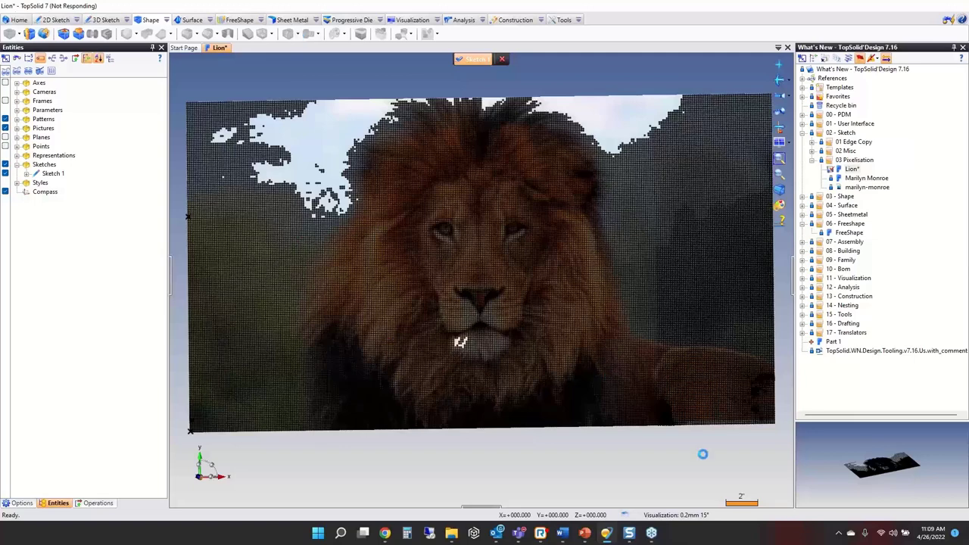
- Switch to the PowerPoint presentation and bring up the Half-Part Dimension & Options slide
{"action": "mouse_move", "coordinate": [586, 535]}
{"action": "left_click", "coordinate": [640, 477]}
{"action": "left_click", "coordinate": [765, 243]}
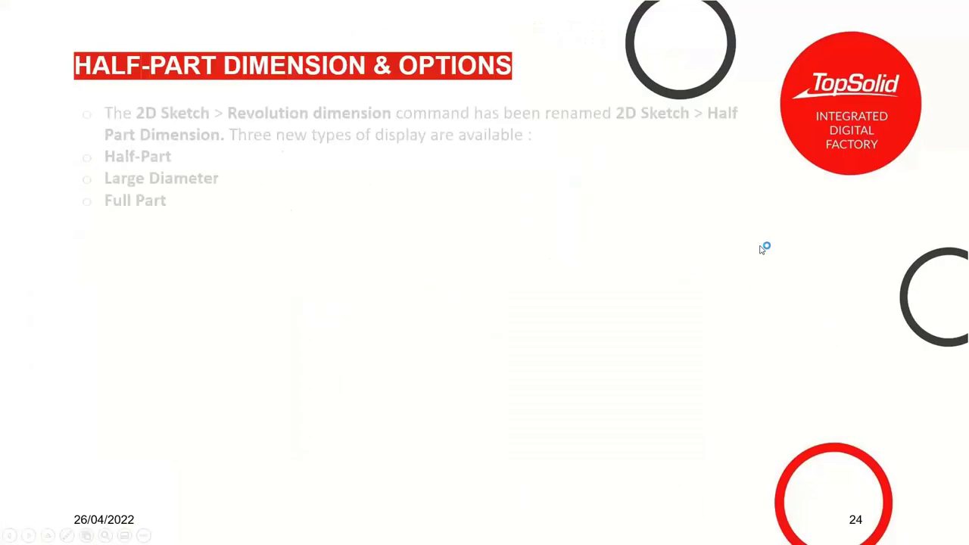
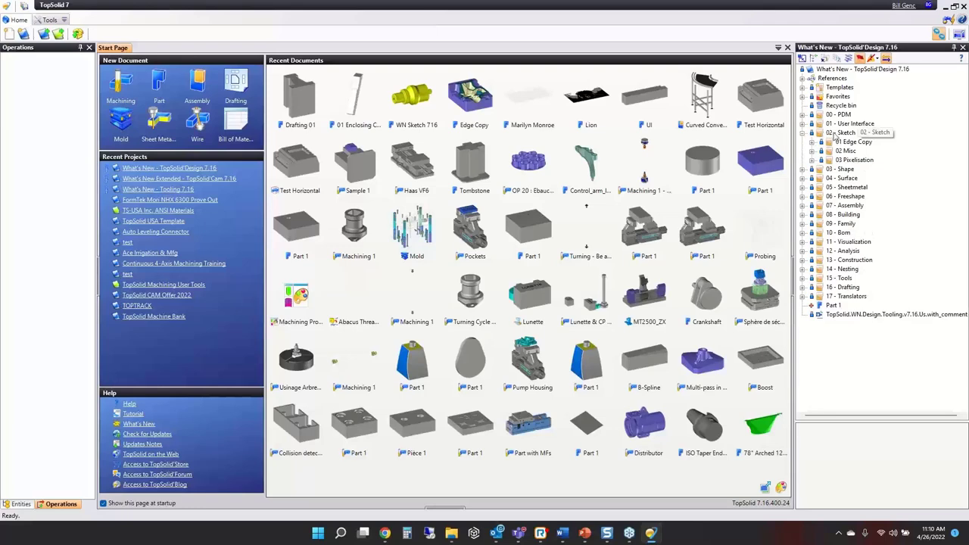
- Open the WN Sketch 716 part from the 02 Misc folder and edit its profile sketch, Esquisse 1
{"action": "left_click", "coordinate": [821, 151]}
{"action": "double_click", "coordinate": [864, 160]}
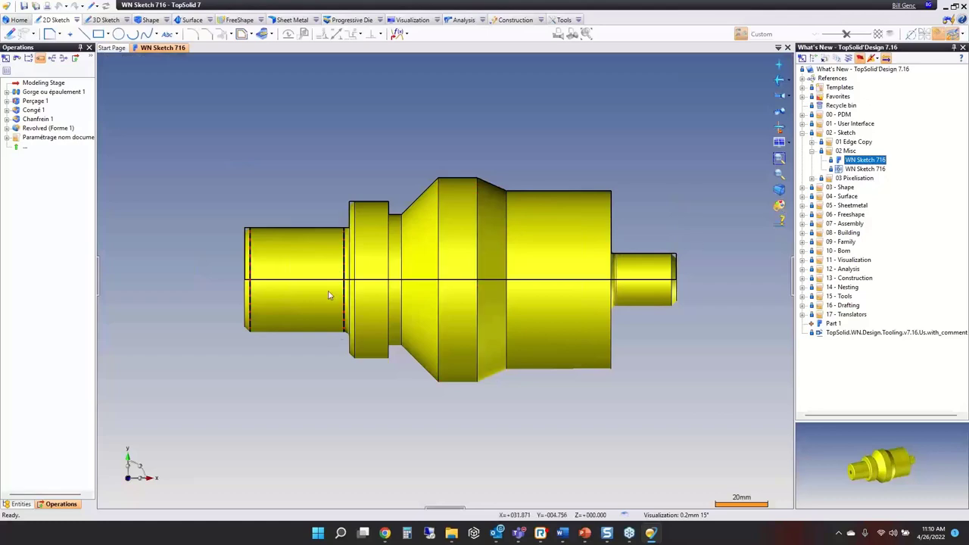
{"action": "right_click", "coordinate": [329, 282]}
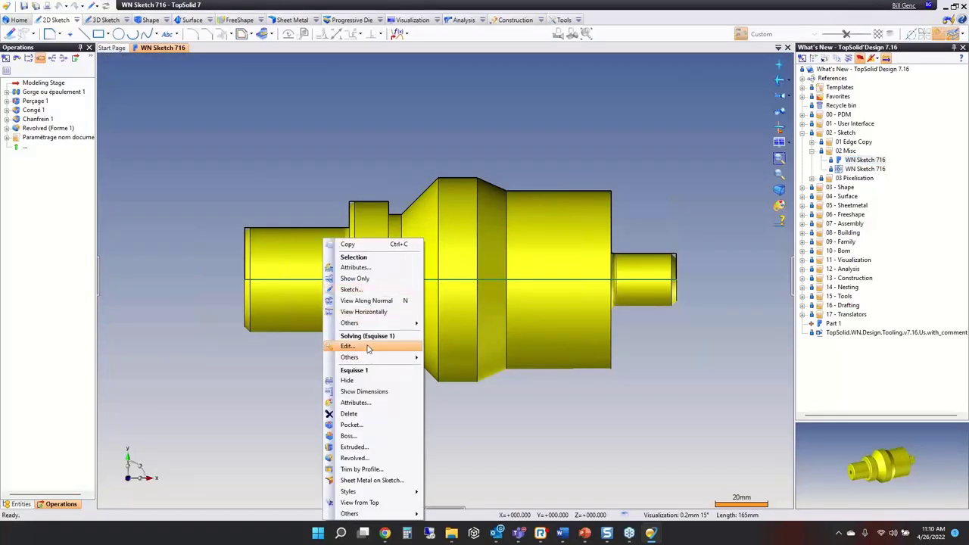
{"action": "left_click", "coordinate": [368, 346]}
- Delete the six diameter dimensions from the shaft's half profile
{"action": "left_click", "coordinate": [175, 217]}
{"action": "key", "text": "Delete"}
{"action": "left_click", "coordinate": [197, 181]}
{"action": "key", "text": "Delete"}
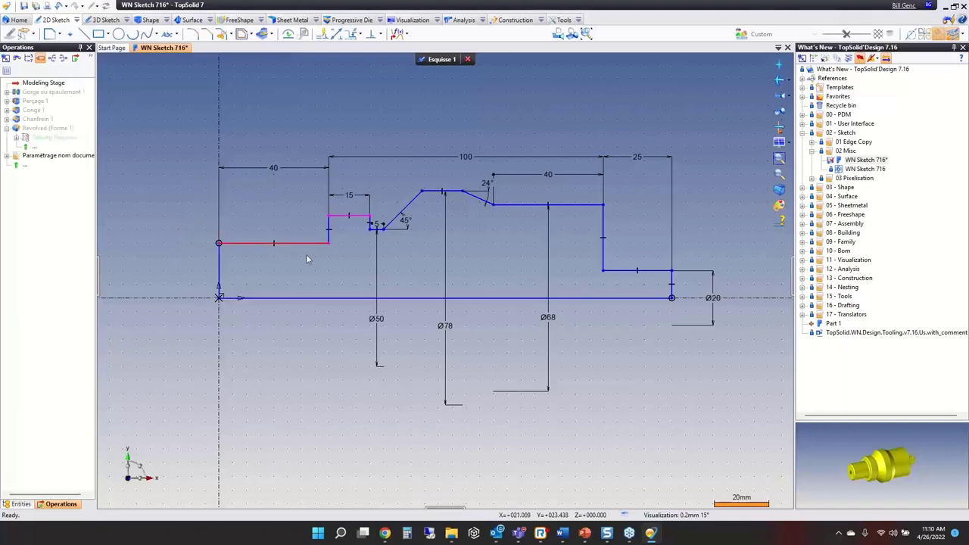
{"action": "left_click", "coordinate": [376, 319]}
{"action": "key", "text": "Delete"}
{"action": "left_click", "coordinate": [446, 327]}
{"action": "key", "text": "Delete"}
{"action": "left_click", "coordinate": [545, 318]}
{"action": "key", "text": "Delete"}
{"action": "left_click", "coordinate": [713, 299]}
{"action": "key", "text": "Delete"}
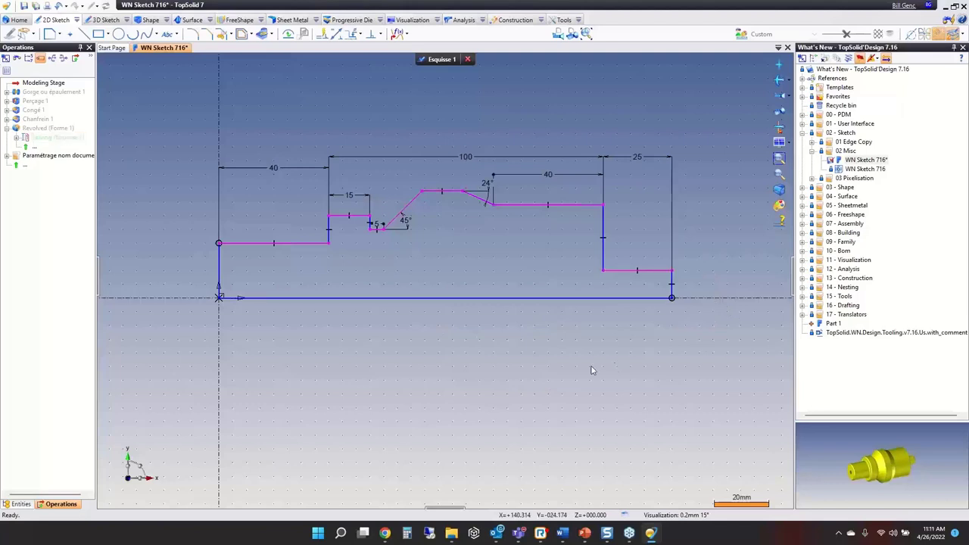
- Add a half-part dimension in the first mode to the shaft's left end segment, placing it left of the profile
{"action": "left_click", "coordinate": [353, 35]}
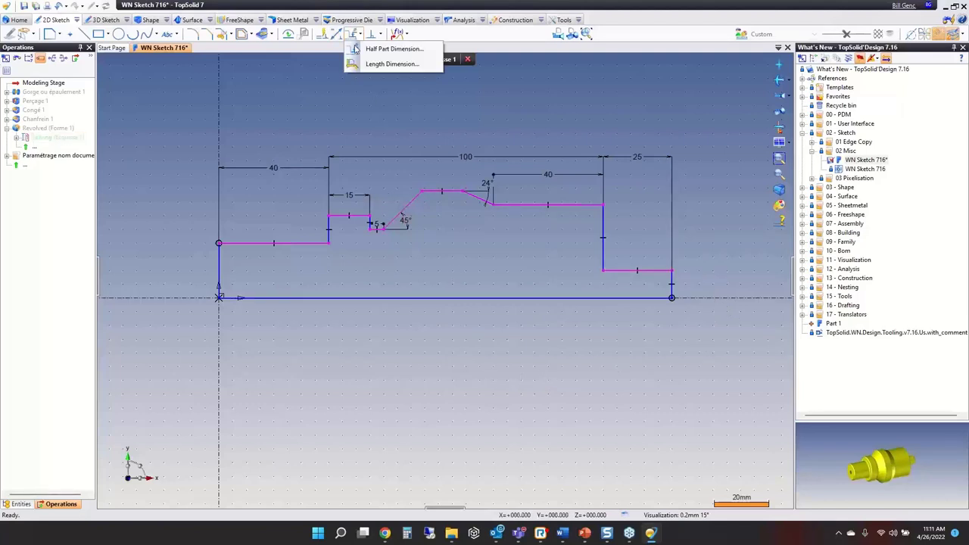
{"action": "left_click", "coordinate": [389, 50]}
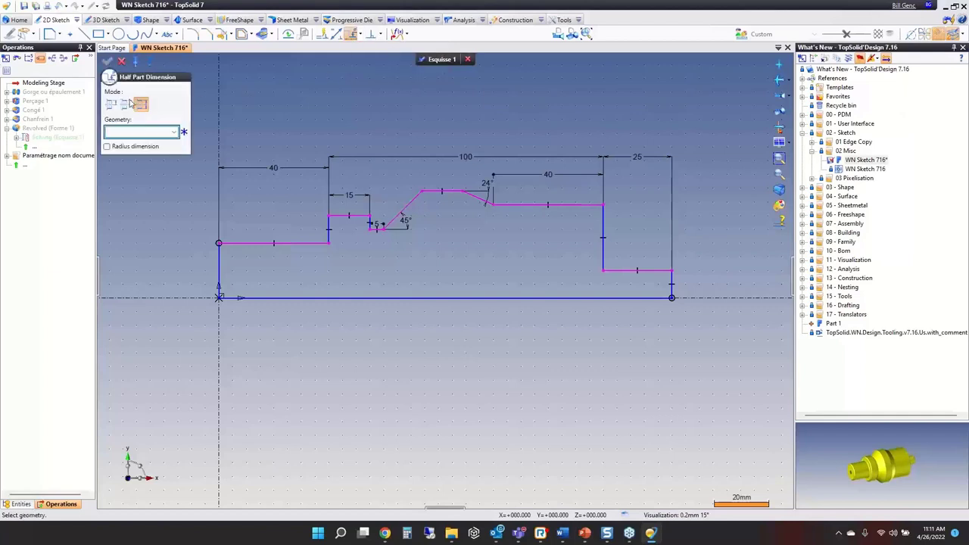
{"action": "left_click", "coordinate": [113, 105]}
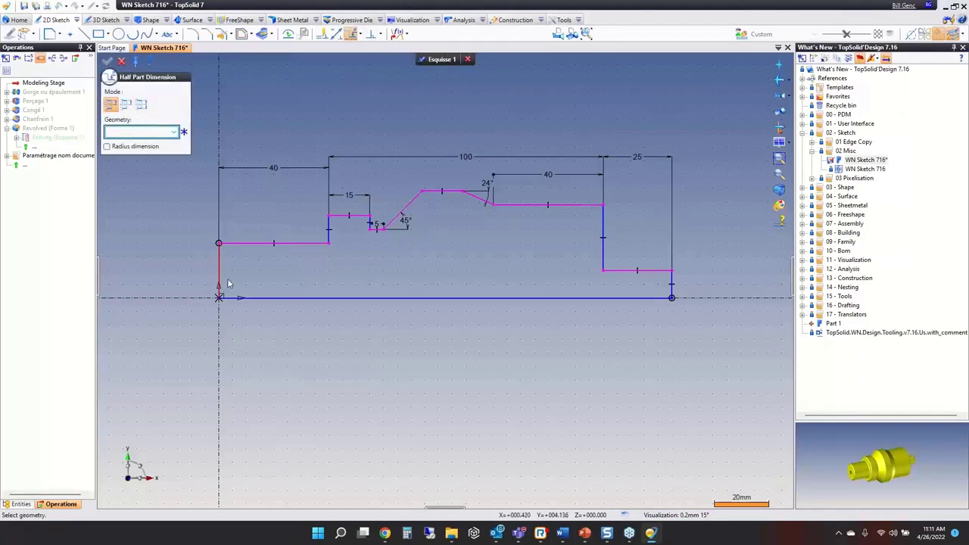
{"action": "left_click", "coordinate": [250, 243]}
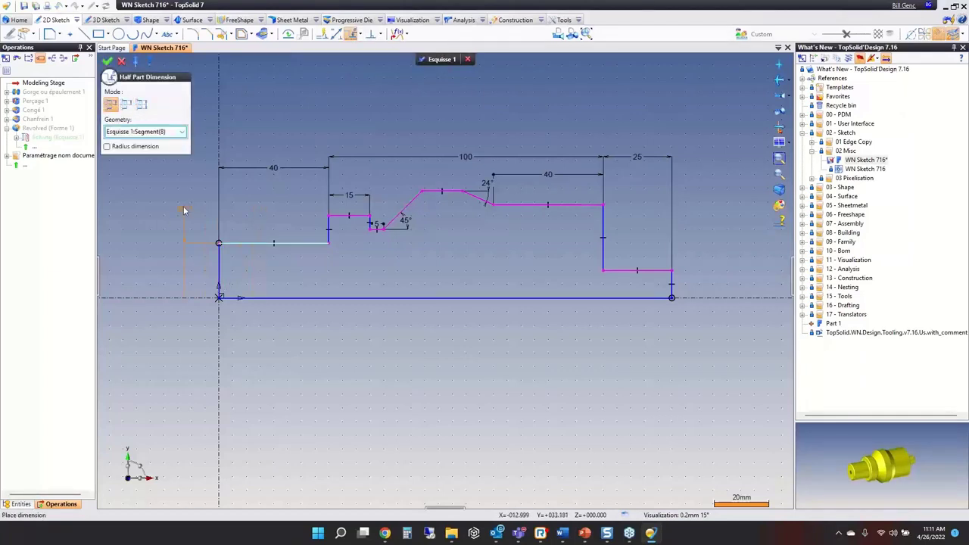
{"action": "left_click", "coordinate": [183, 210]}
{"action": "left_click", "coordinate": [216, 205]}
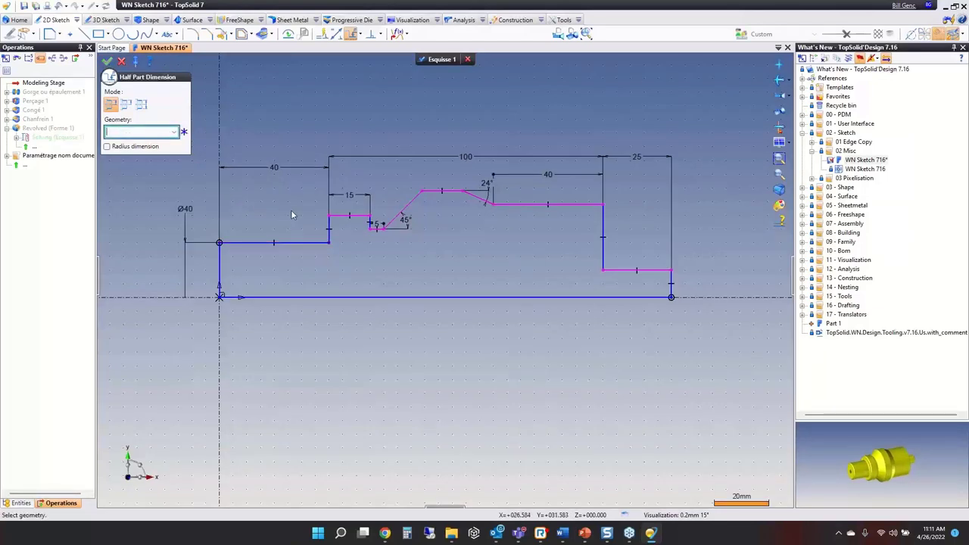
- Add a half-part dimension in the second mode to the profile's highest segment, placing it above the profile
{"action": "left_click", "coordinate": [126, 104]}
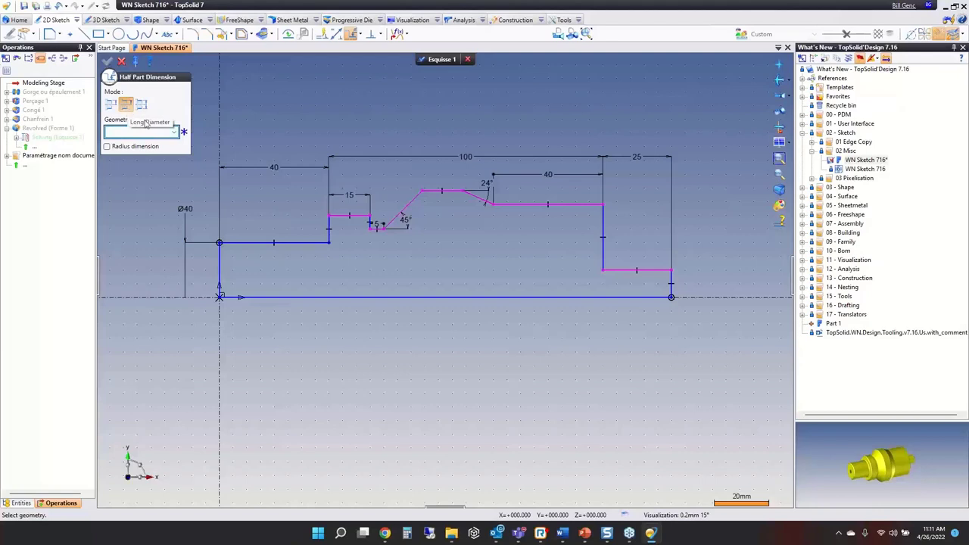
{"action": "left_click", "coordinate": [432, 194]}
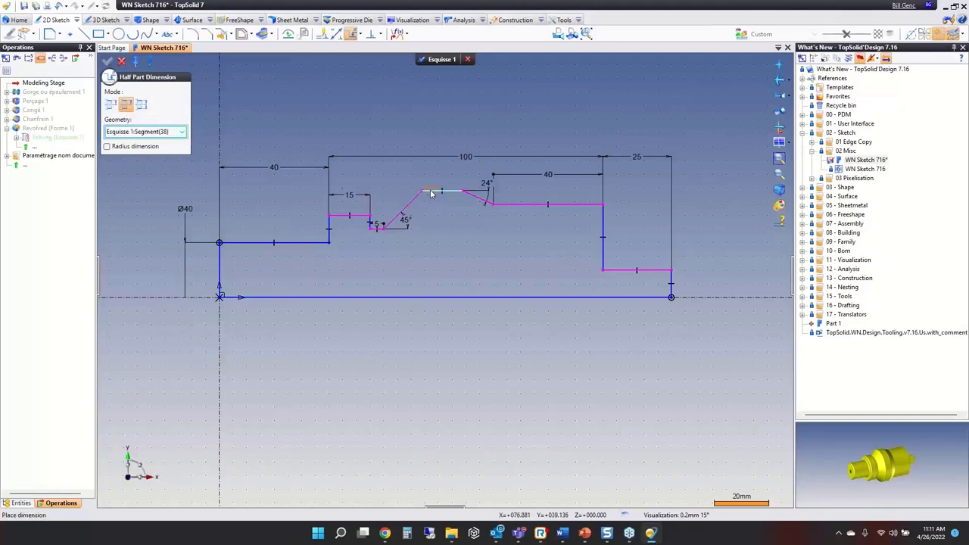
{"action": "left_click", "coordinate": [396, 112]}
{"action": "left_click", "coordinate": [430, 110]}
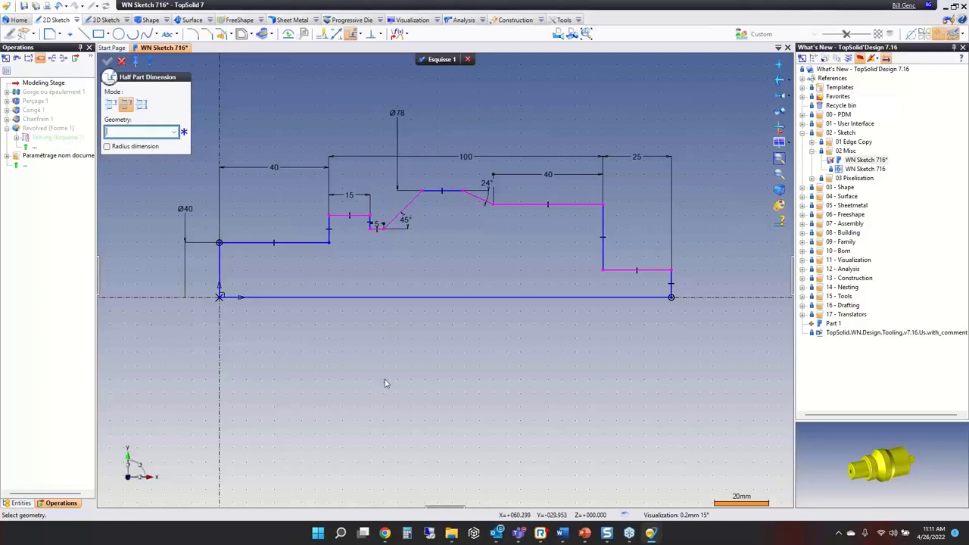
- Add full-diameter half-part dimensions in the third mode to the 15 mm long collar and the 40 mm long segment right of the taper
{"action": "left_click", "coordinate": [141, 103]}
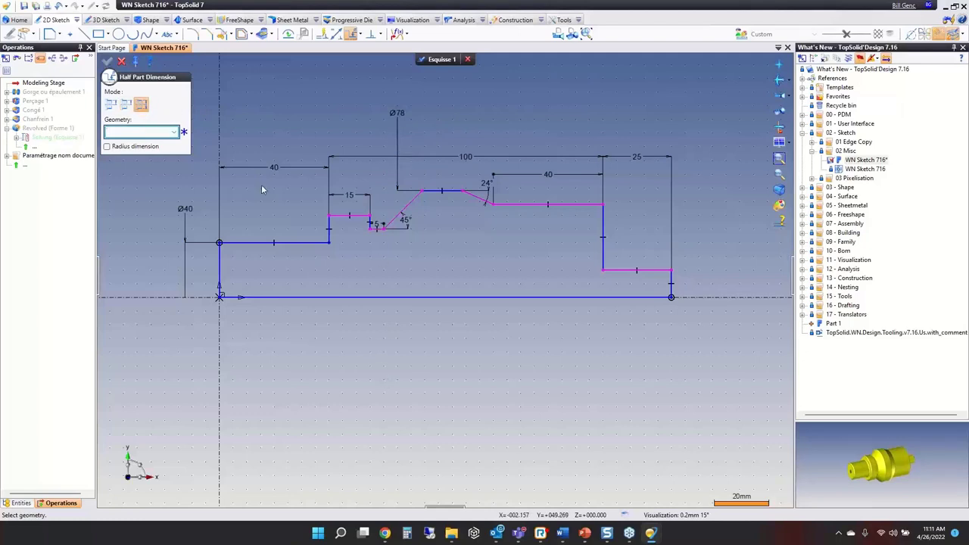
{"action": "left_click", "coordinate": [361, 217]}
{"action": "left_click", "coordinate": [351, 255]}
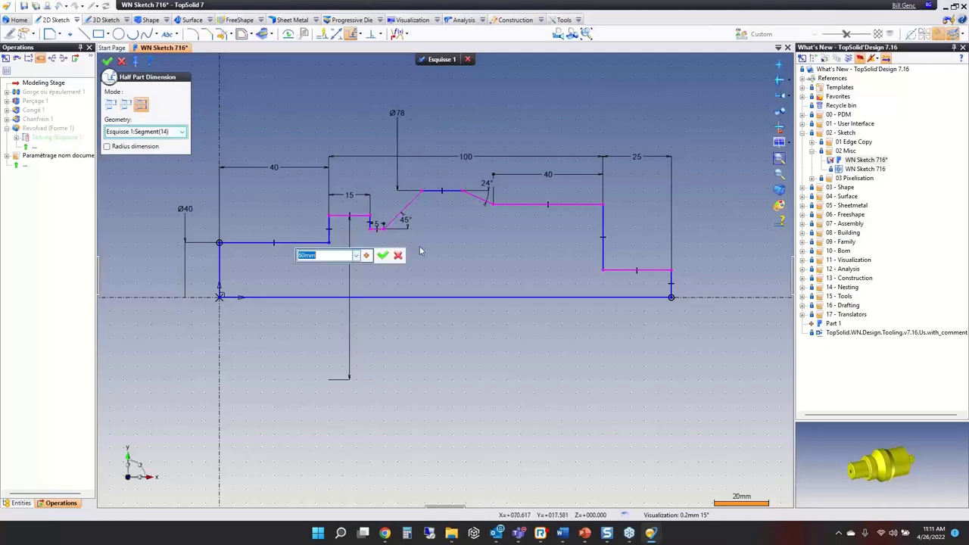
{"action": "key", "text": "Return"}
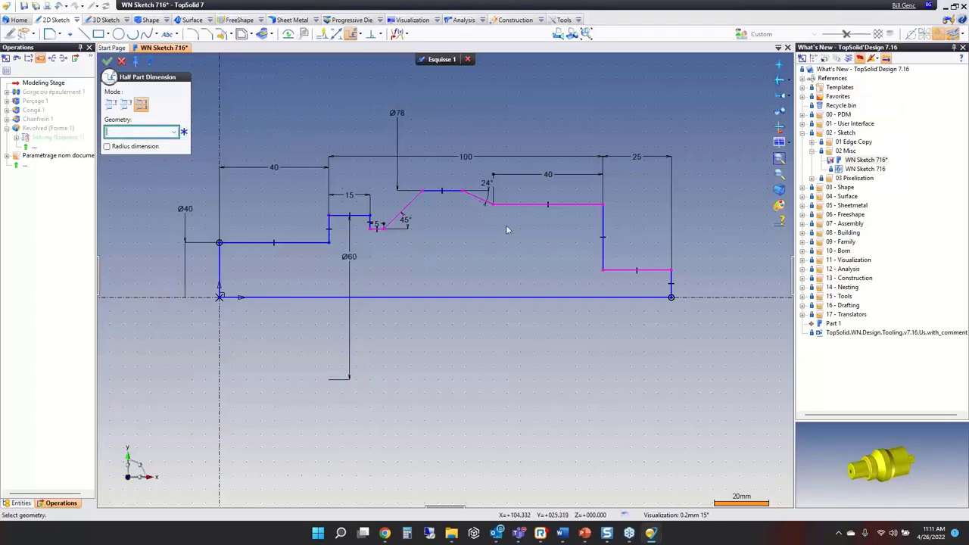
{"action": "left_click", "coordinate": [519, 211]}
{"action": "left_click", "coordinate": [526, 254]}
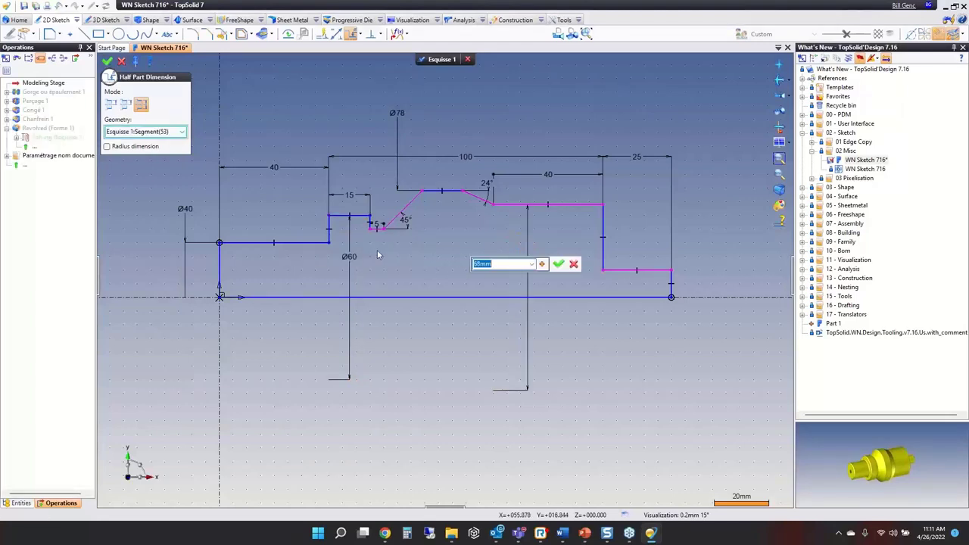
{"action": "key", "text": "Return"}
- Add full-diameter half-part dimensions to the 5 mm groove bottom and the 25 mm right end segment, and finish editing Esquisse 1
{"action": "scroll", "coordinate": [382, 242], "scroll_direction": "up", "scroll_amount": 2}
{"action": "left_click", "coordinate": [373, 221]}
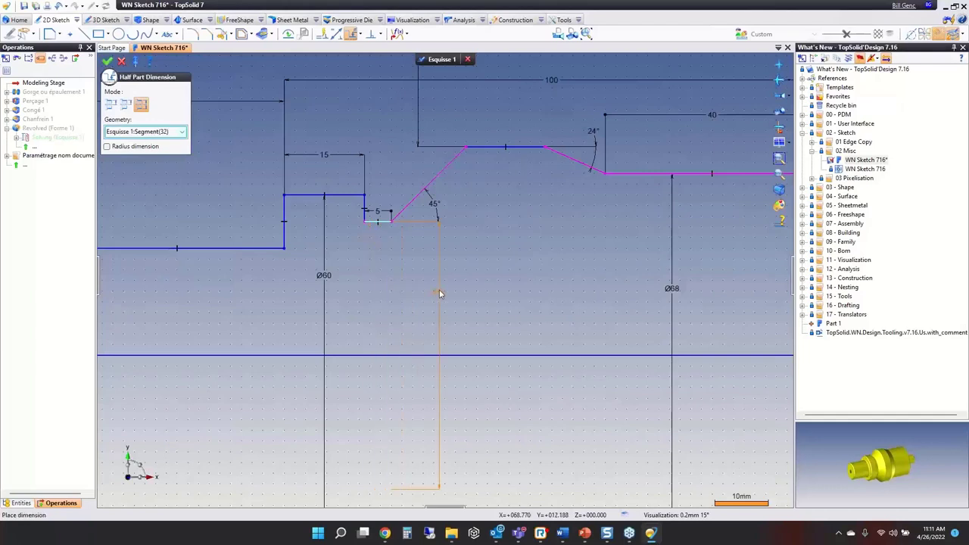
{"action": "left_click", "coordinate": [466, 295]}
{"action": "left_click", "coordinate": [497, 294]}
{"action": "scroll", "coordinate": [362, 255], "scroll_direction": "down", "scroll_amount": 2}
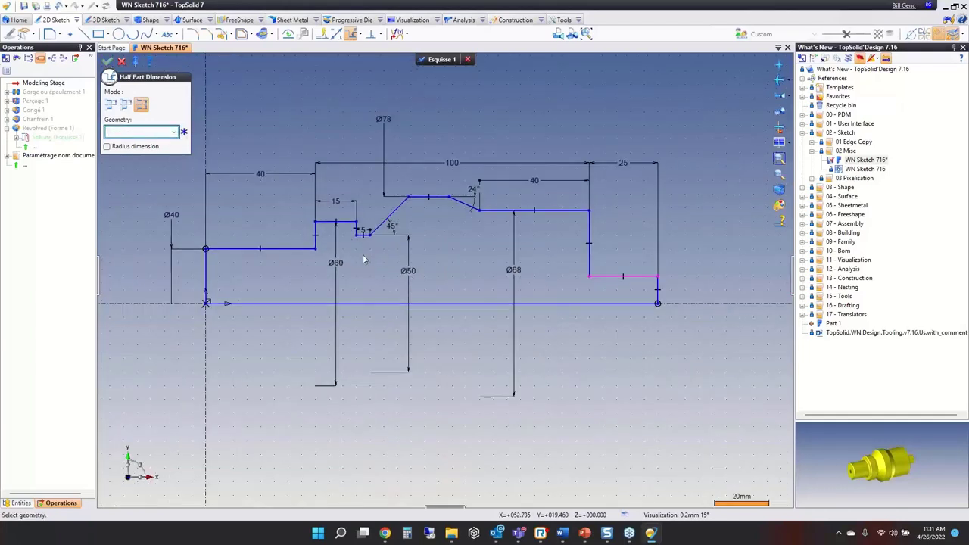
{"action": "left_click", "coordinate": [614, 280]}
{"action": "left_click", "coordinate": [698, 300]}
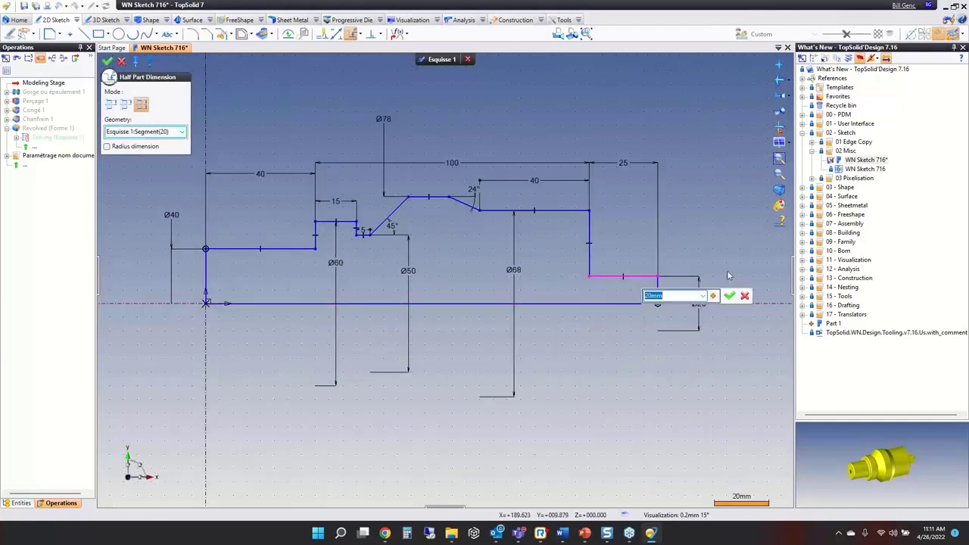
{"action": "left_click", "coordinate": [731, 295]}
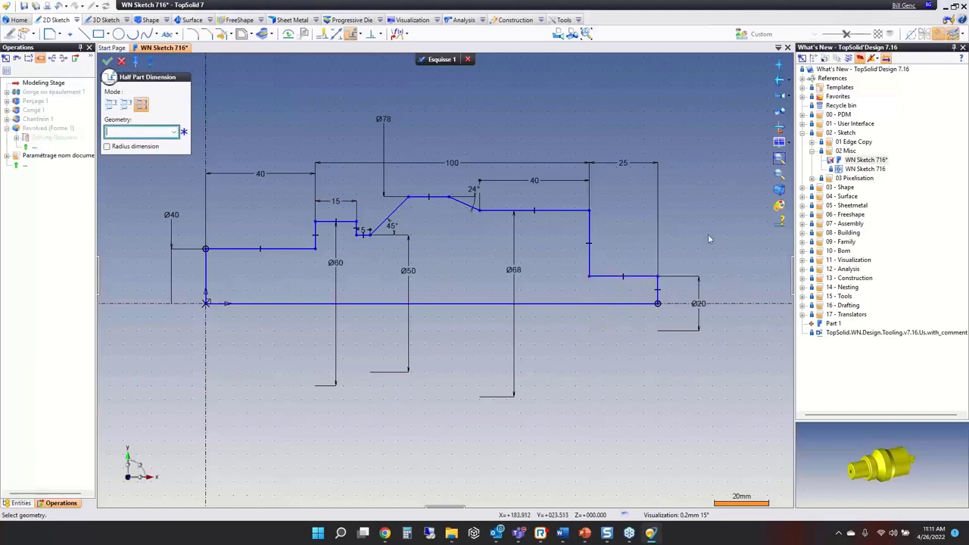
{"action": "left_click", "coordinate": [427, 61]}
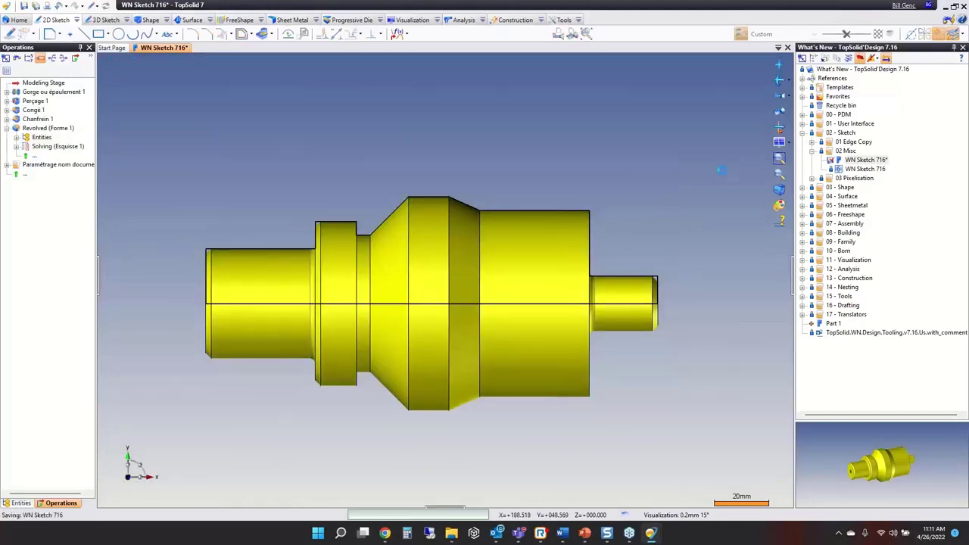
- Open the WN Sketch 716 drawing and bring the part's sketch dimensions into the main view
{"action": "double_click", "coordinate": [864, 169]}
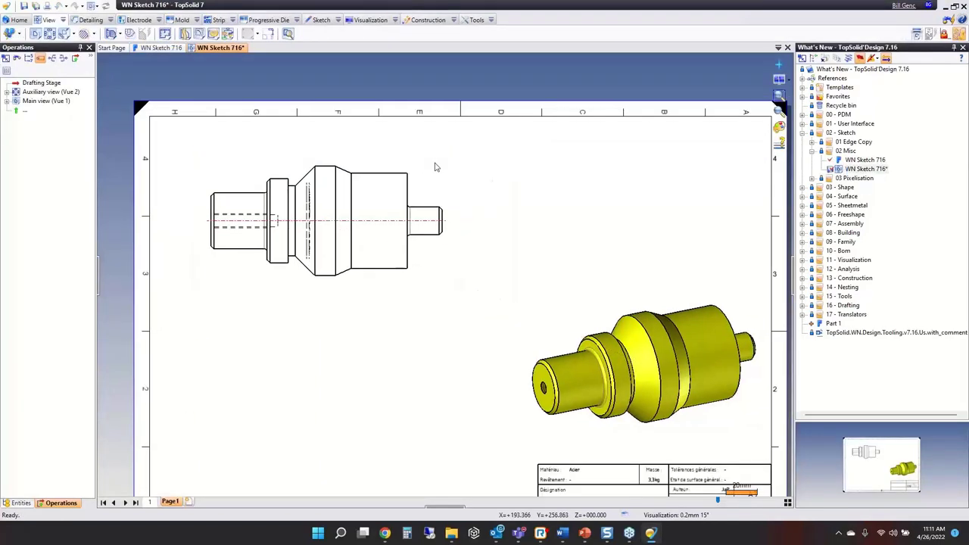
{"action": "left_click", "coordinate": [90, 21]}
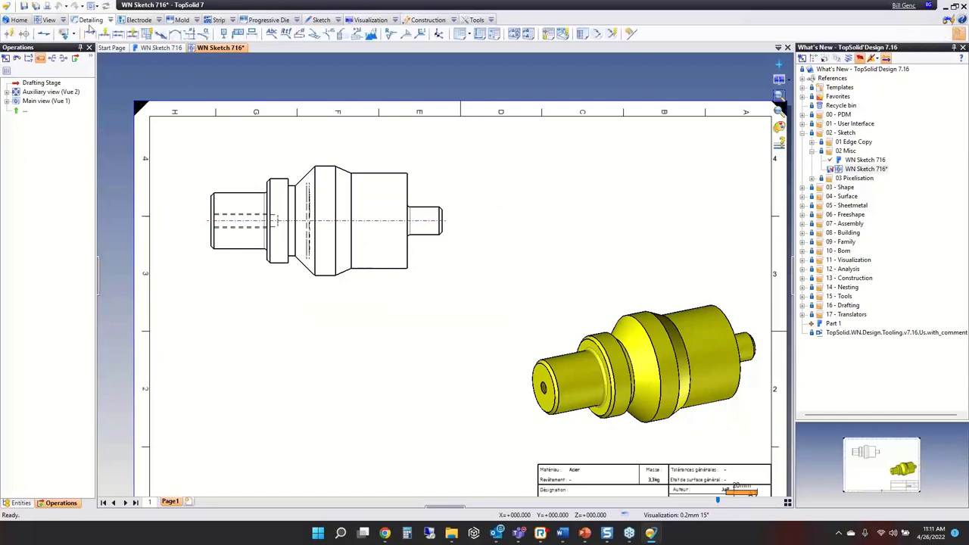
{"action": "left_click", "coordinate": [63, 33]}
{"action": "left_click", "coordinate": [325, 241]}
{"action": "left_click", "coordinate": [108, 61]}
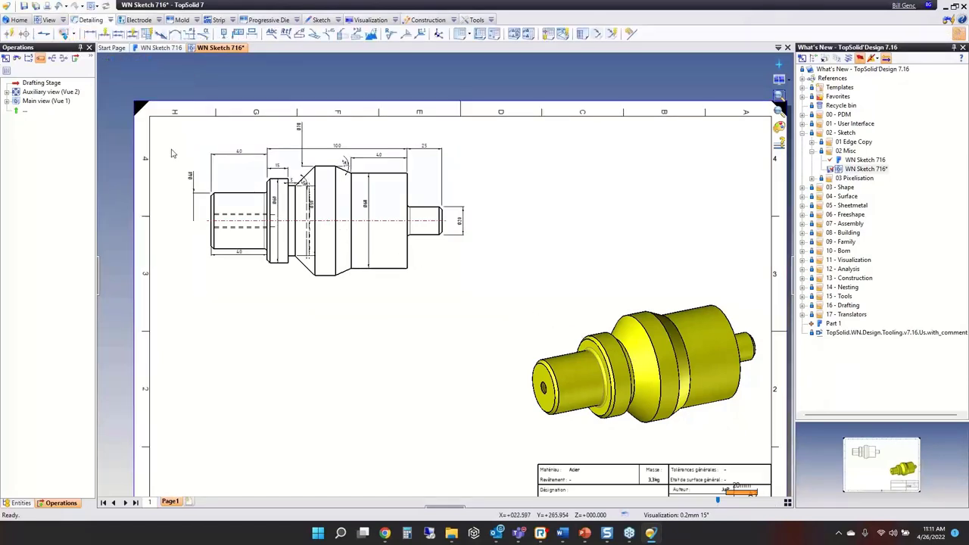
- Move the Ø60 dimension to the left of the shaft in the main view, and close the drawing with its changes saved
{"action": "scroll", "coordinate": [172, 154], "scroll_direction": "up", "scroll_amount": 3}
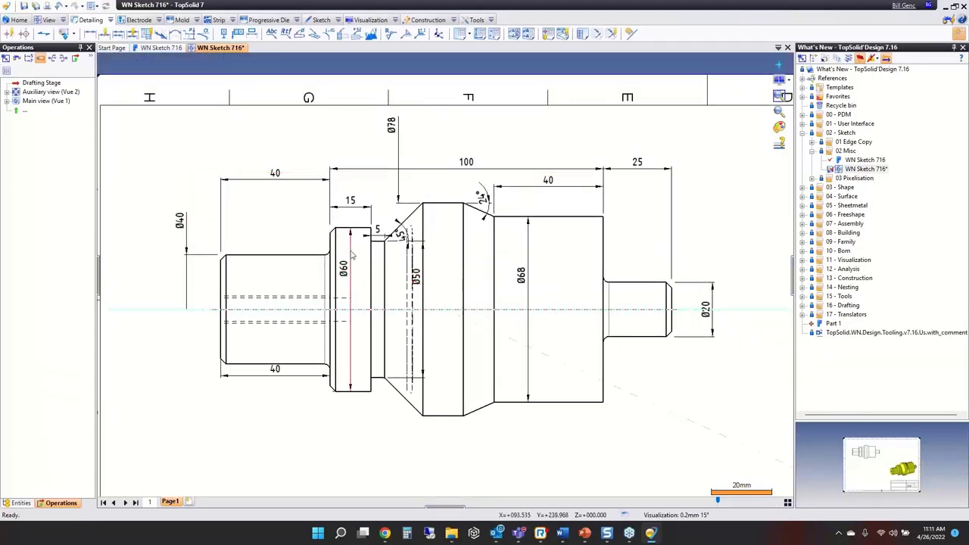
{"action": "left_click_drag", "start_coordinate": [338, 290], "coordinate": [140, 255]}
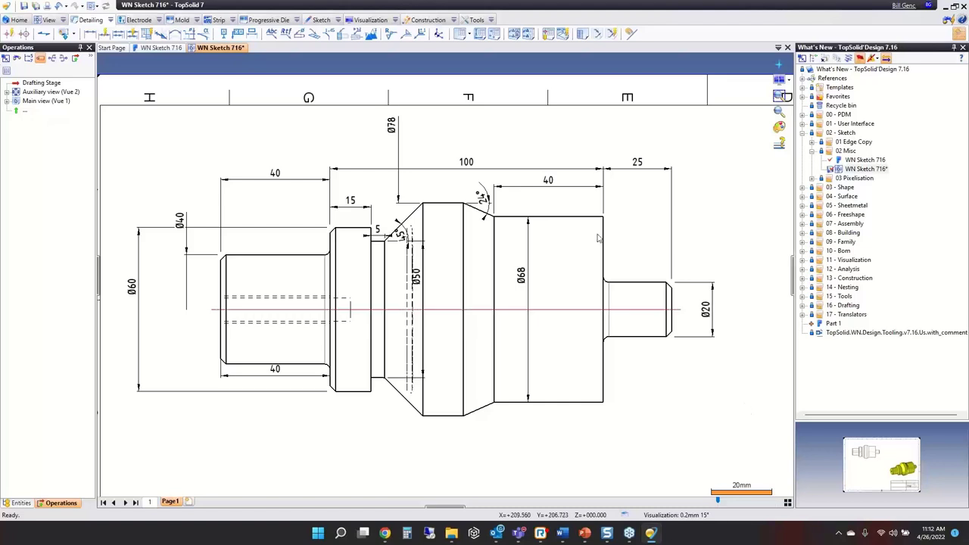
{"action": "middle_click", "coordinate": [208, 48]}
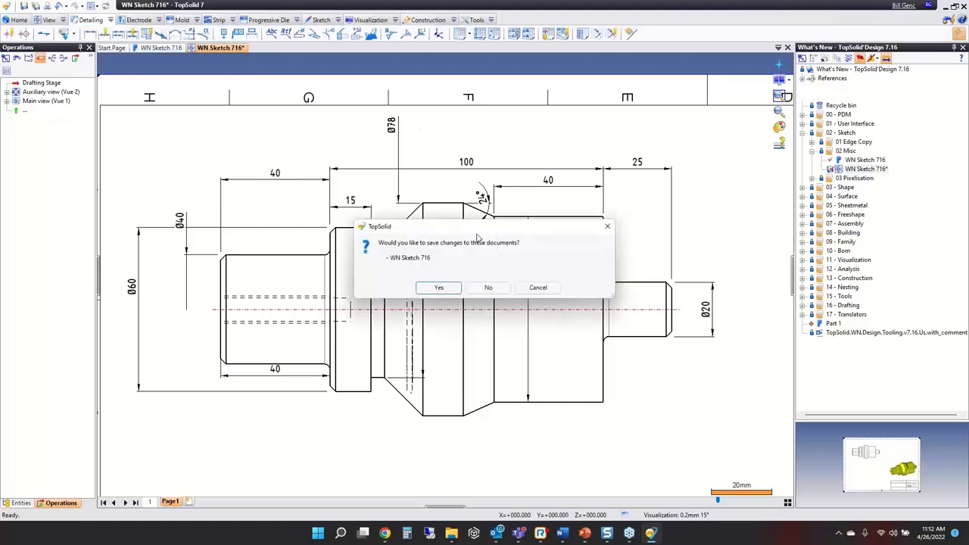
{"action": "left_click", "coordinate": [439, 287]}
{"action": "right_click", "coordinate": [342, 202]}
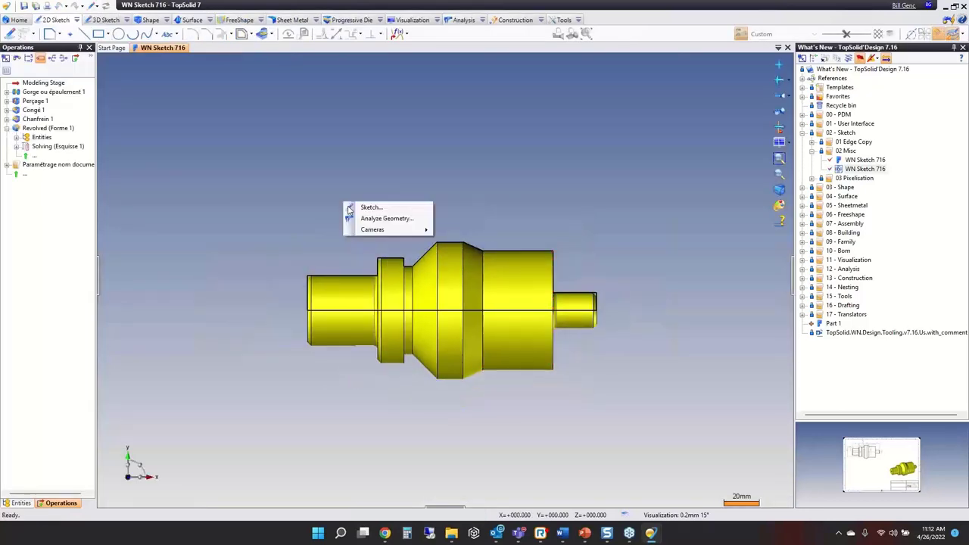
{"action": "left_click", "coordinate": [362, 209]}
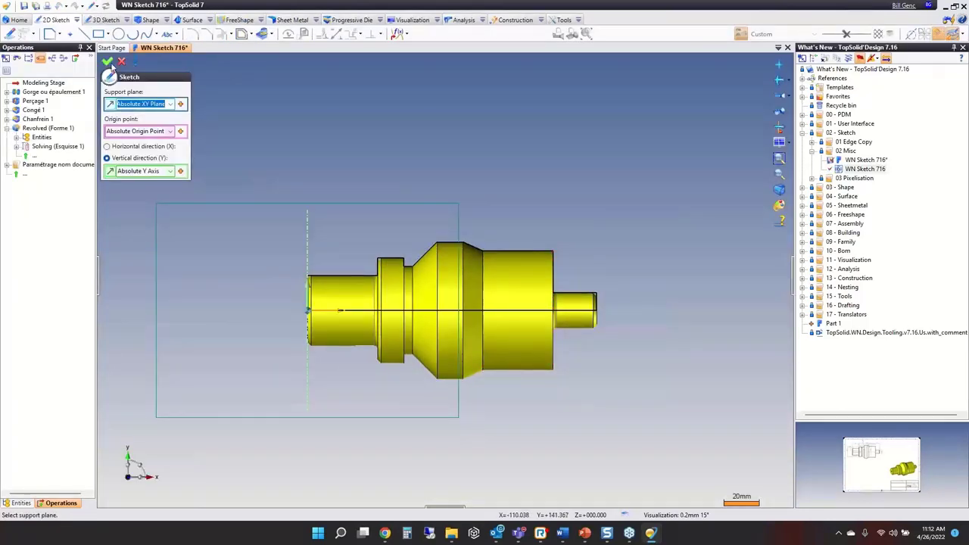
{"action": "middle_click", "coordinate": [210, 133]}
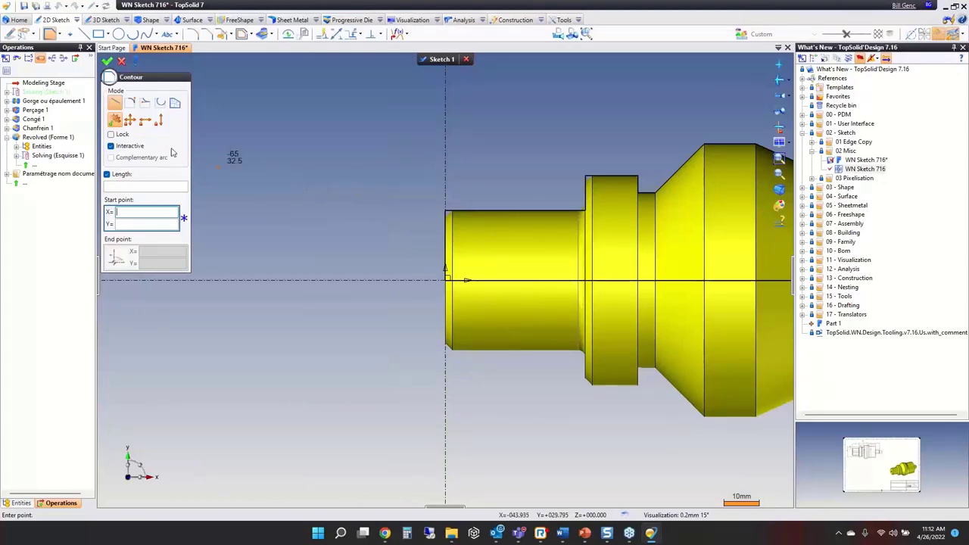
{"action": "left_click", "coordinate": [465, 59]}
{"action": "left_click", "coordinate": [465, 286]}
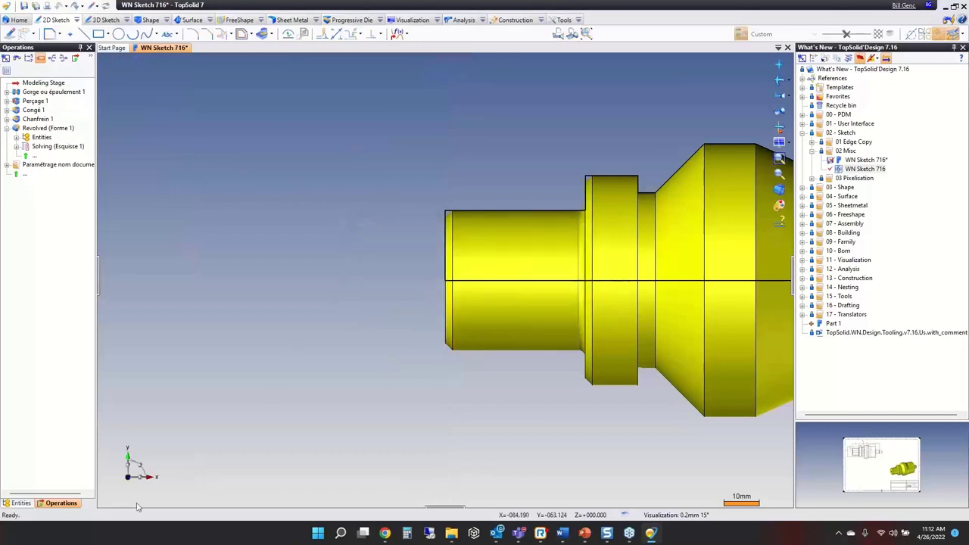
- Widen the side pane of the part and display the document's Options in it
{"action": "left_click", "coordinate": [21, 504]}
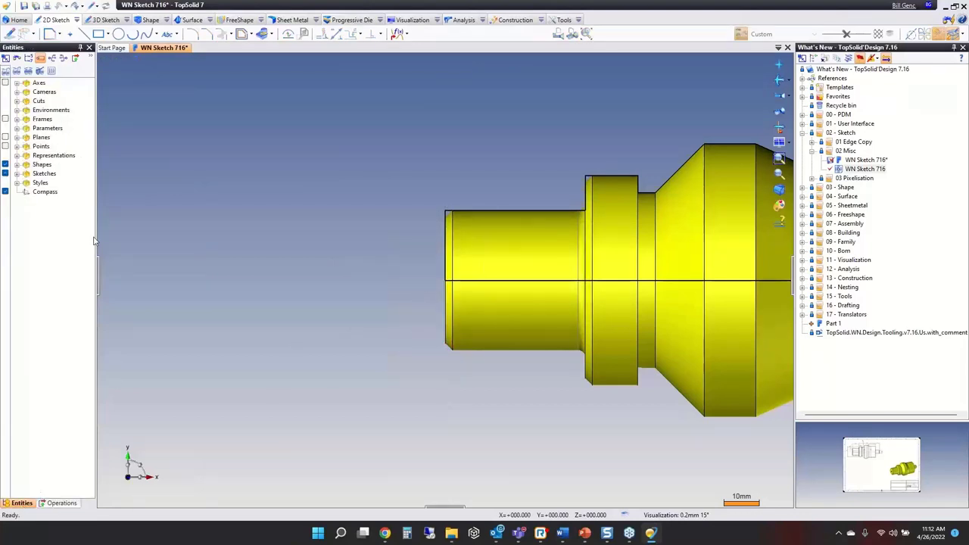
{"action": "left_click_drag", "start_coordinate": [98, 267], "coordinate": [168, 265]}
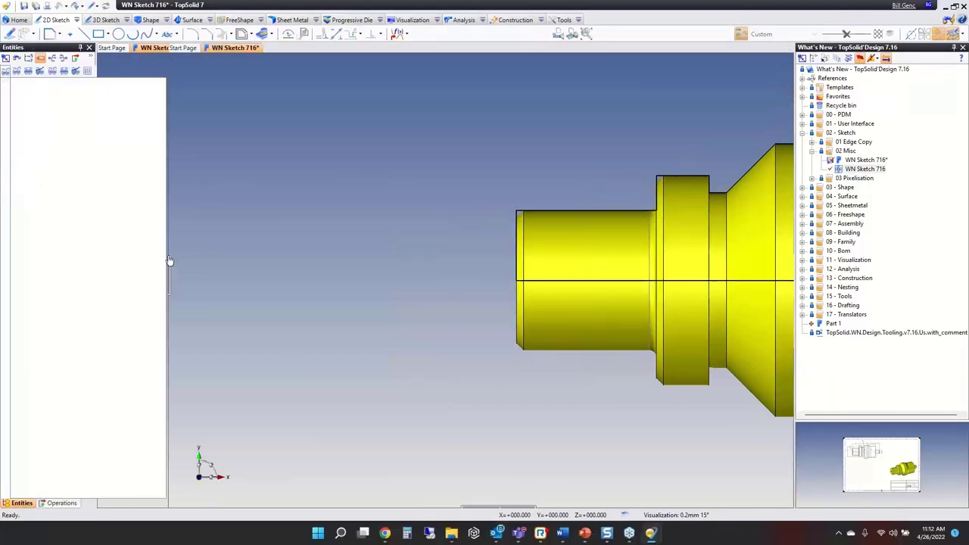
{"action": "right_click", "coordinate": [50, 49]}
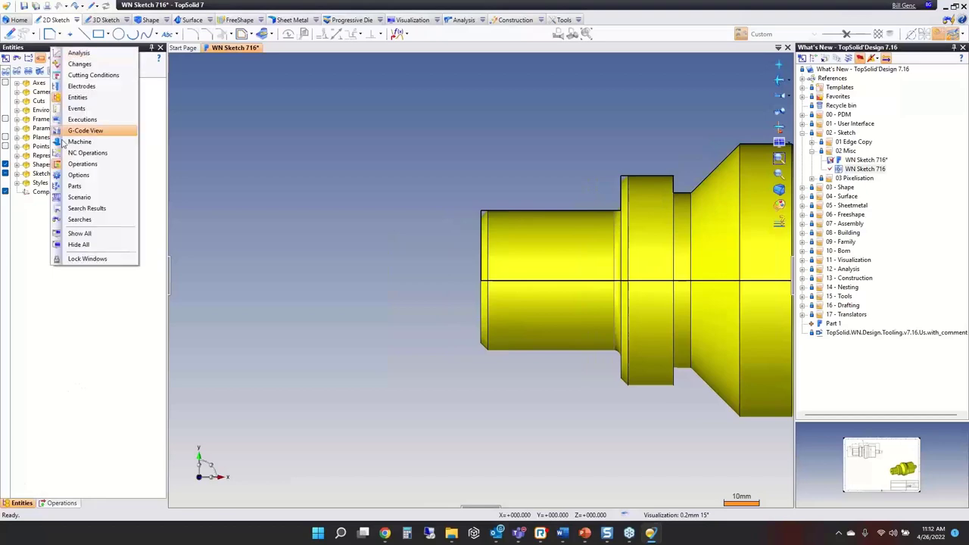
{"action": "left_click", "coordinate": [107, 176]}
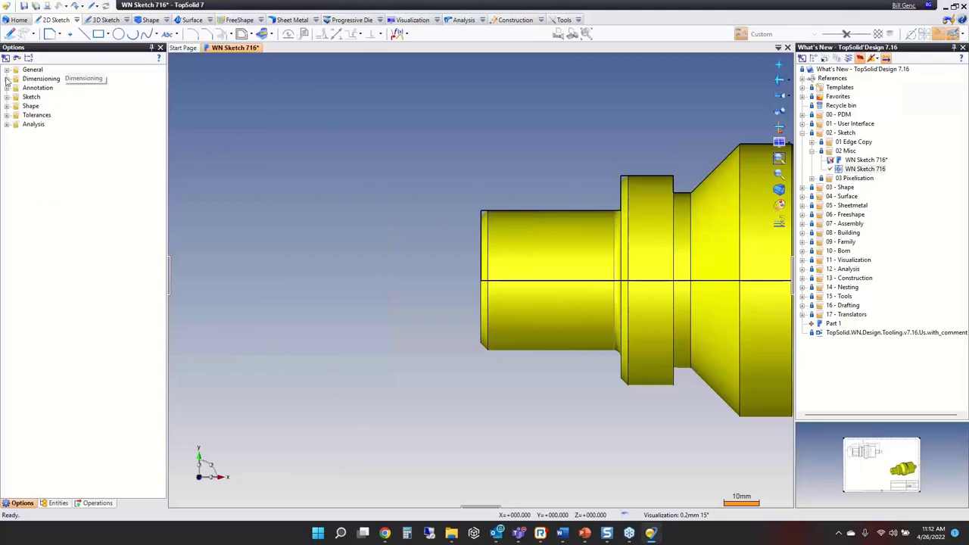
- Set the grid type to Points in the document's Planar Sketch options
{"action": "left_click", "coordinate": [6, 78]}
{"action": "left_click", "coordinate": [7, 78]}
{"action": "left_click", "coordinate": [7, 97]}
{"action": "left_click", "coordinate": [47, 106]}
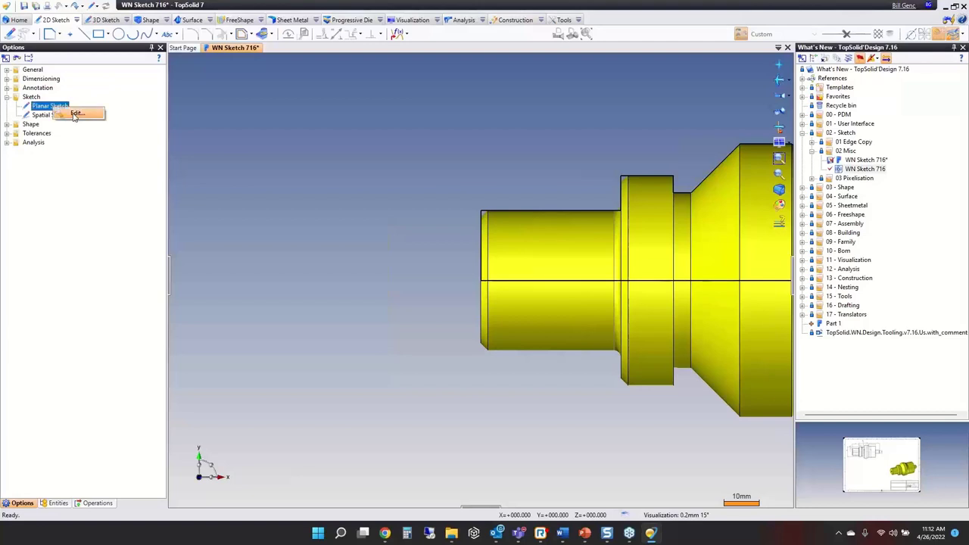
{"action": "left_click", "coordinate": [181, 349]}
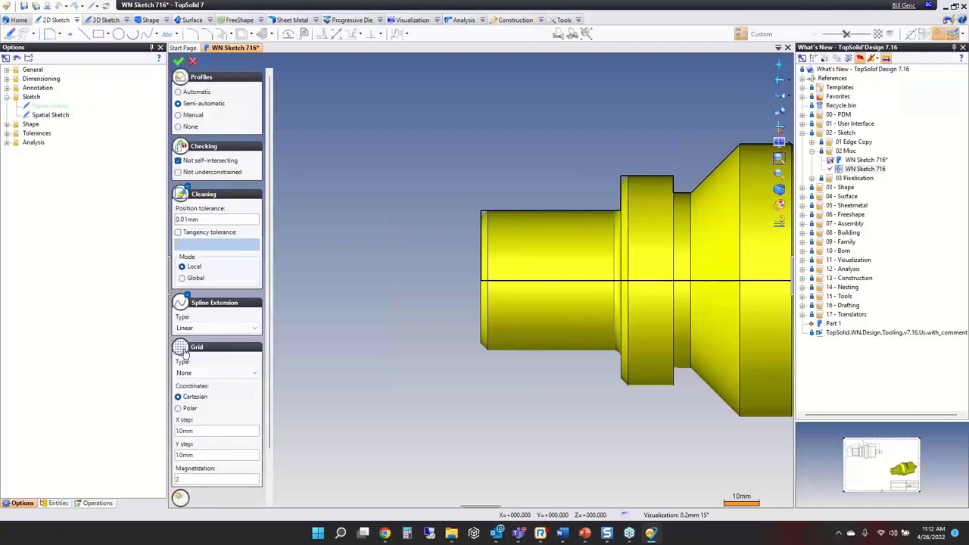
{"action": "left_click", "coordinate": [208, 373]}
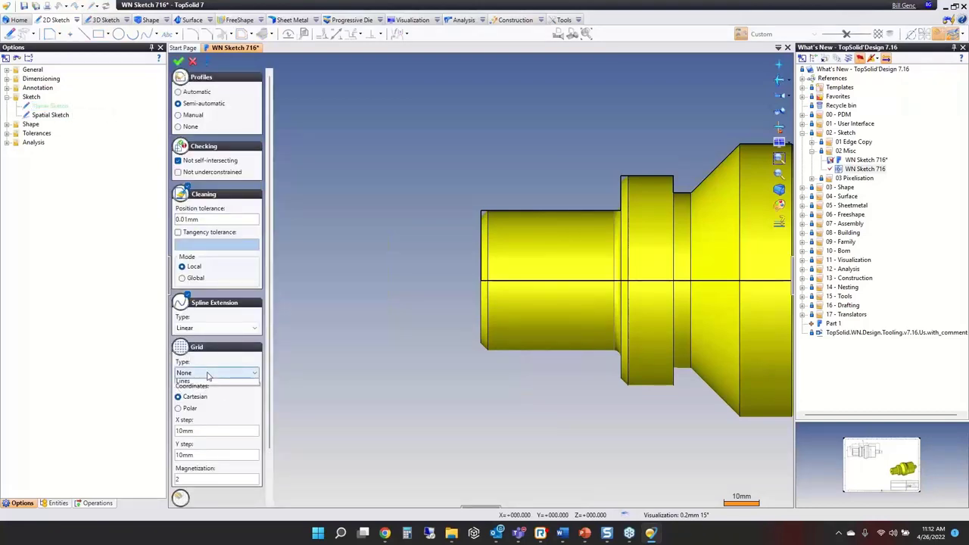
{"action": "left_click", "coordinate": [203, 391]}
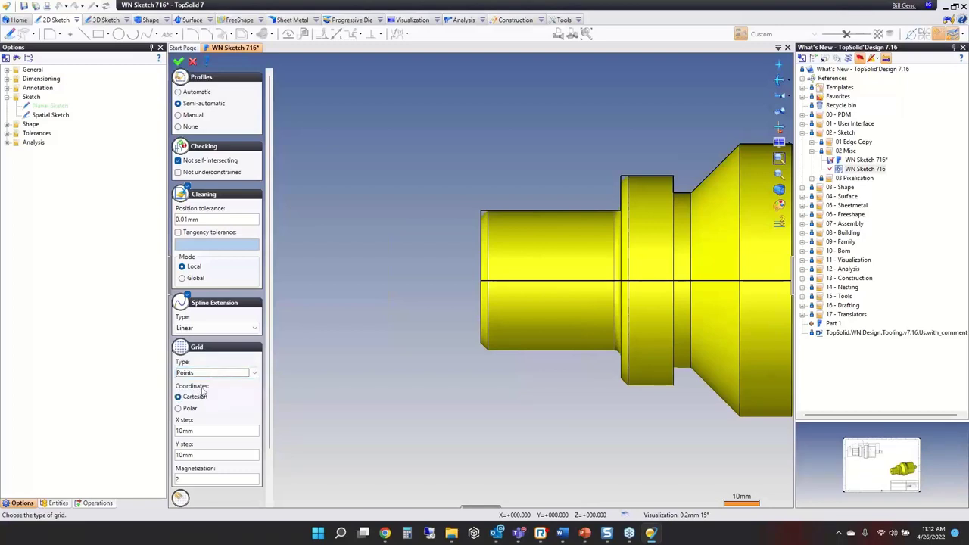
{"action": "left_click", "coordinate": [178, 60]}
- Start a new planar sketch to examine the point grid, and cancel the sketch
{"action": "right_click", "coordinate": [321, 182]}
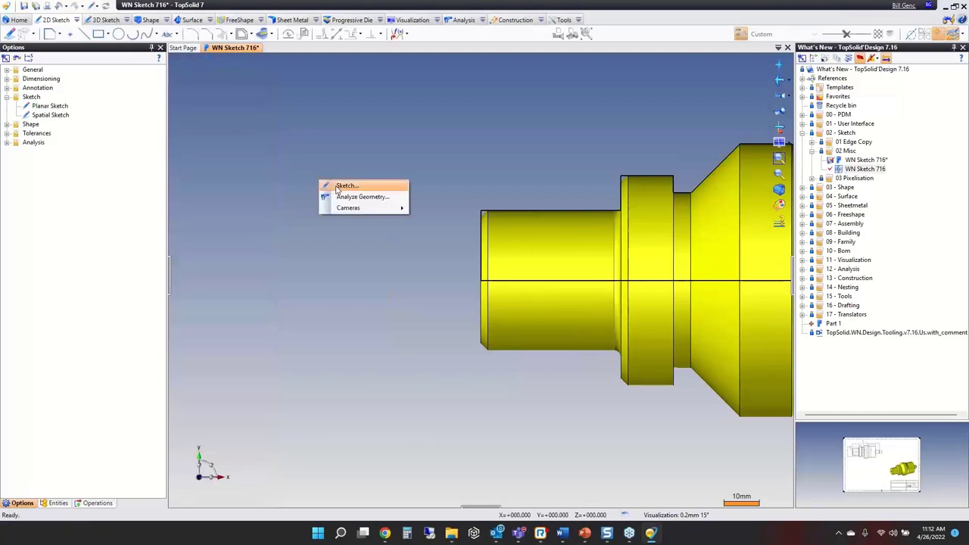
{"action": "left_click", "coordinate": [337, 189]}
{"action": "key", "text": "Return"}
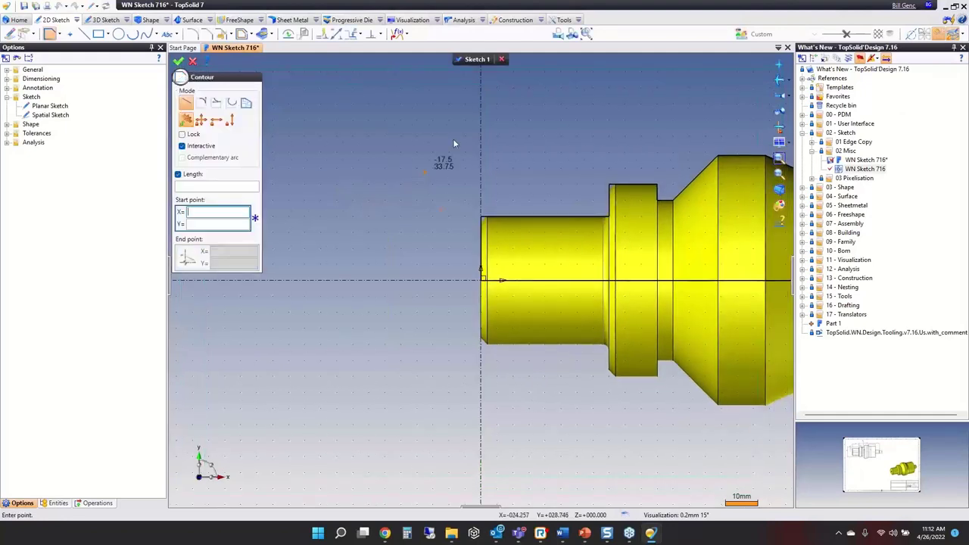
{"action": "left_click", "coordinate": [501, 59]}
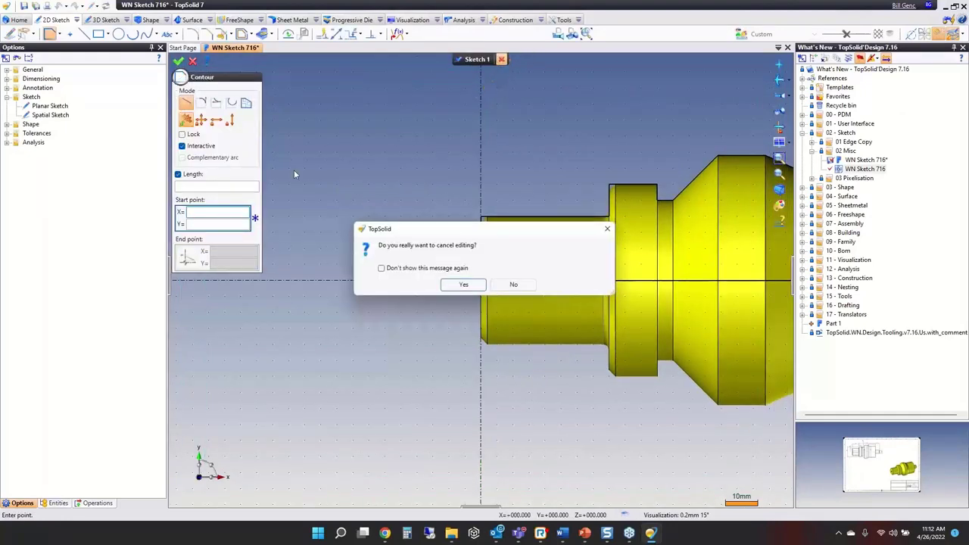
{"action": "left_click", "coordinate": [464, 284]}
- Set the grid type to Lines in the document's Planar Sketch options
{"action": "left_click", "coordinate": [50, 106]}
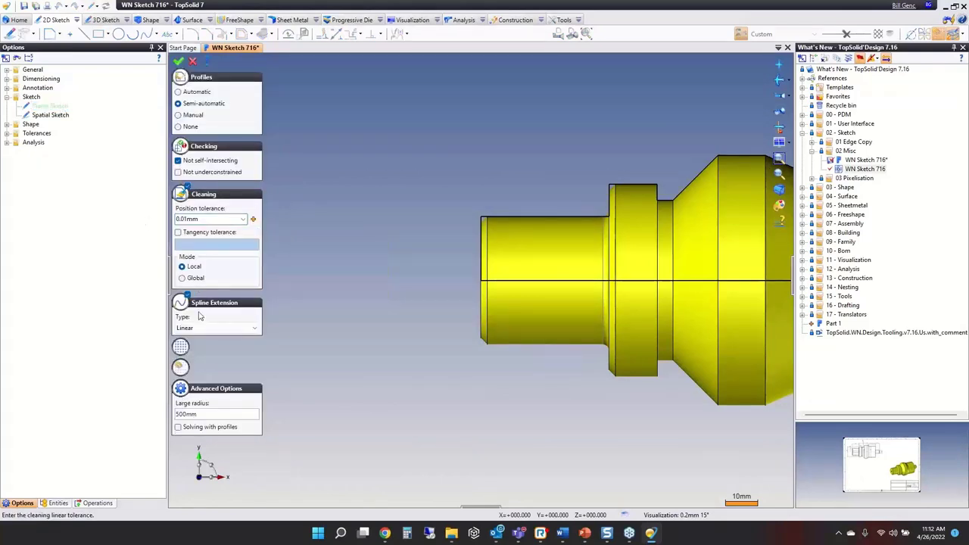
{"action": "left_click", "coordinate": [180, 346]}
{"action": "left_click", "coordinate": [203, 373]}
{"action": "left_click", "coordinate": [184, 395]}
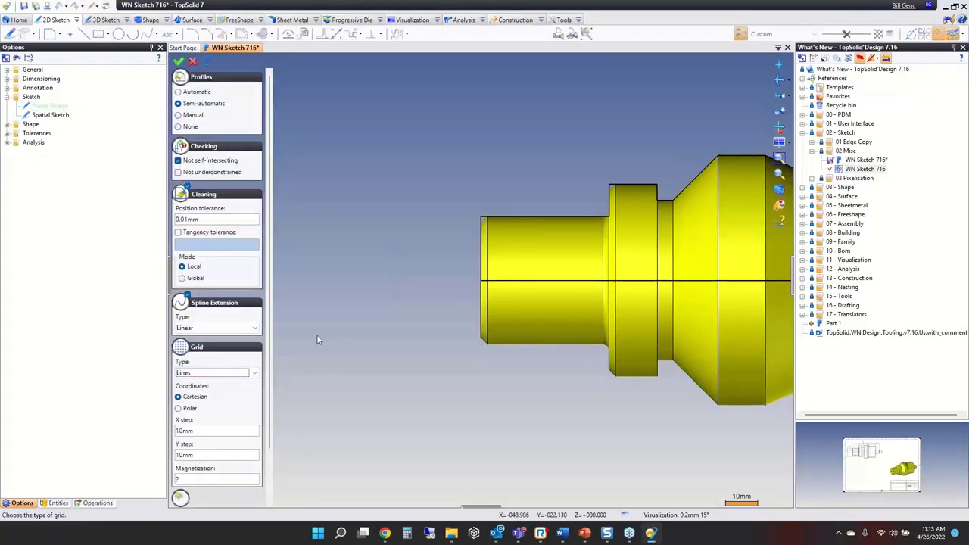
{"action": "left_click", "coordinate": [178, 60]}
- In a new planar sketch, draw a three-segment contour along the line grid from about X -35, Y 5 to X -25, Y 20 mm, and discard it
{"action": "right_click", "coordinate": [303, 186]}
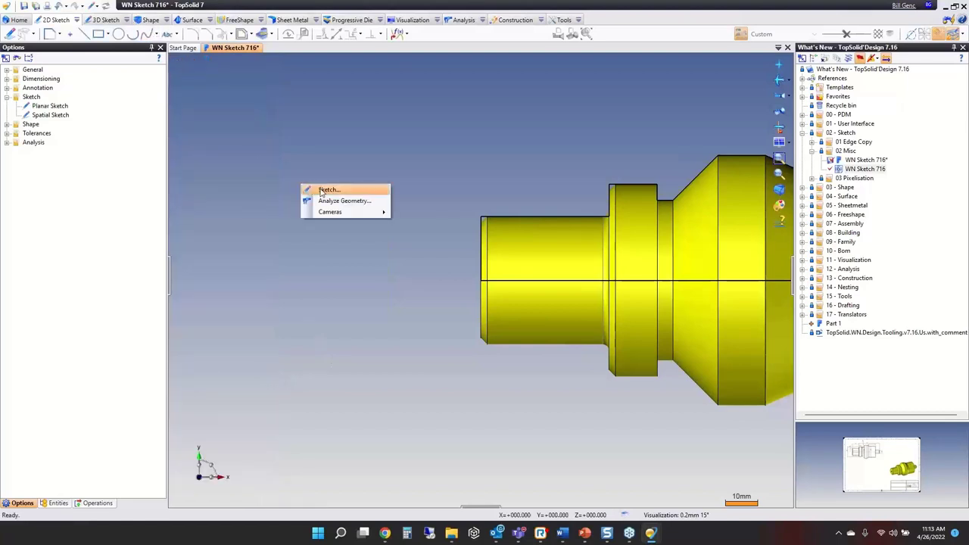
{"action": "left_click", "coordinate": [323, 190]}
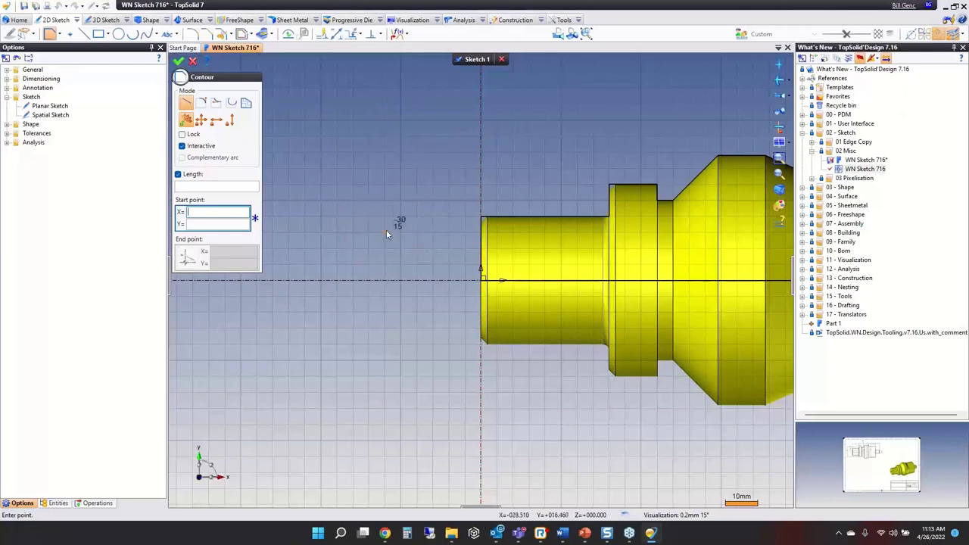
{"action": "left_click", "coordinate": [369, 265]}
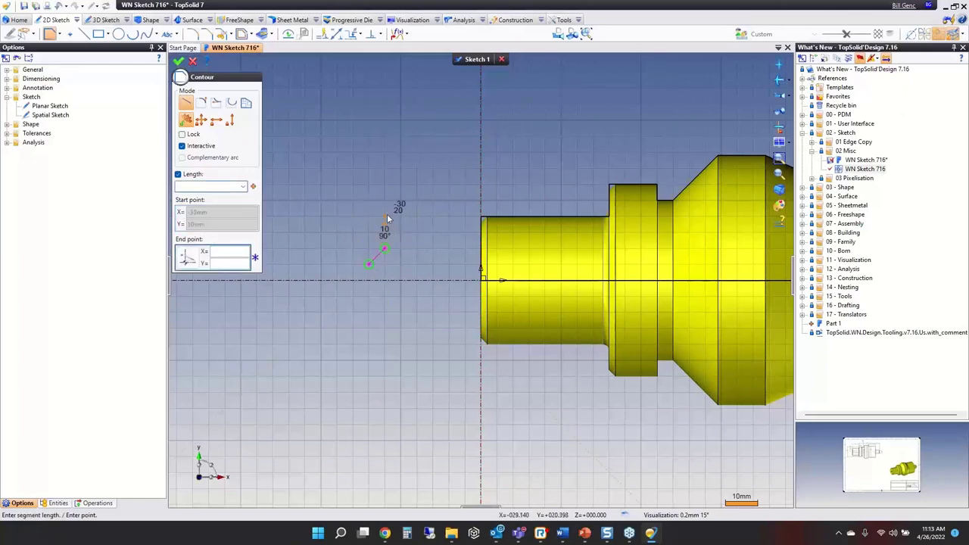
{"action": "left_click", "coordinate": [401, 217]}
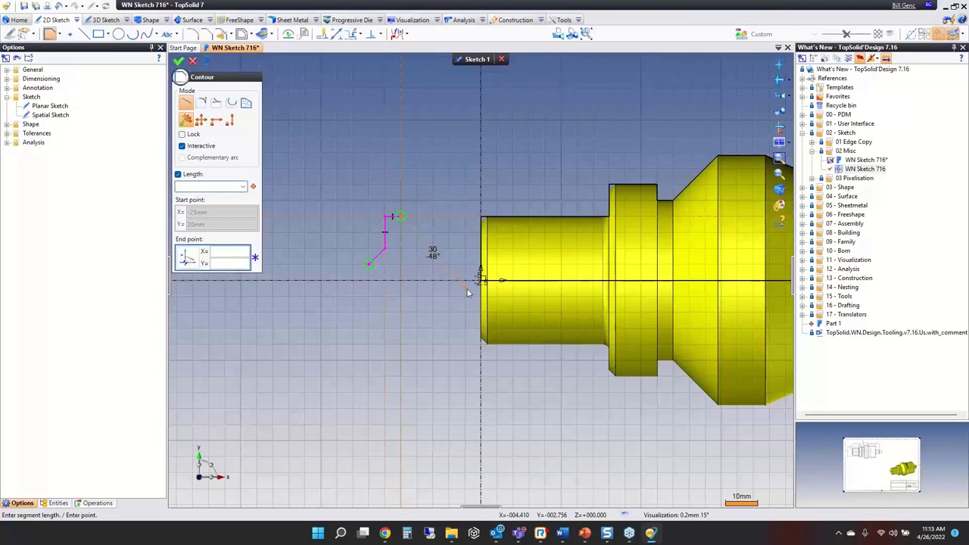
{"action": "key", "text": "Escape"}
{"action": "key", "text": "Escape"}
{"action": "left_click", "coordinate": [474, 60]}
- Set the grid type to Lines in the document's Spatial Sketch options
{"action": "left_click", "coordinate": [50, 114]}
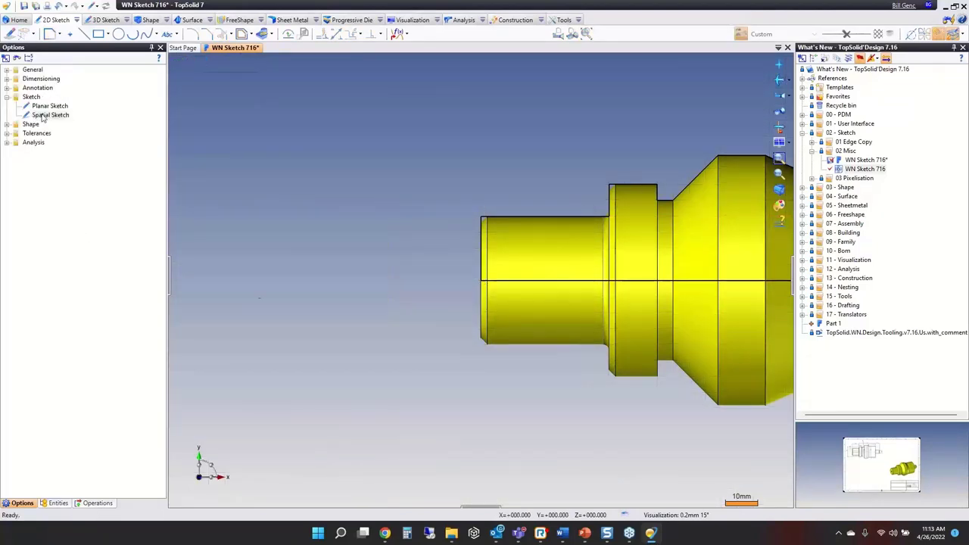
{"action": "left_click", "coordinate": [180, 349]}
{"action": "left_click", "coordinate": [199, 373]}
{"action": "left_click", "coordinate": [198, 399]}
{"action": "left_click", "coordinate": [178, 61]}
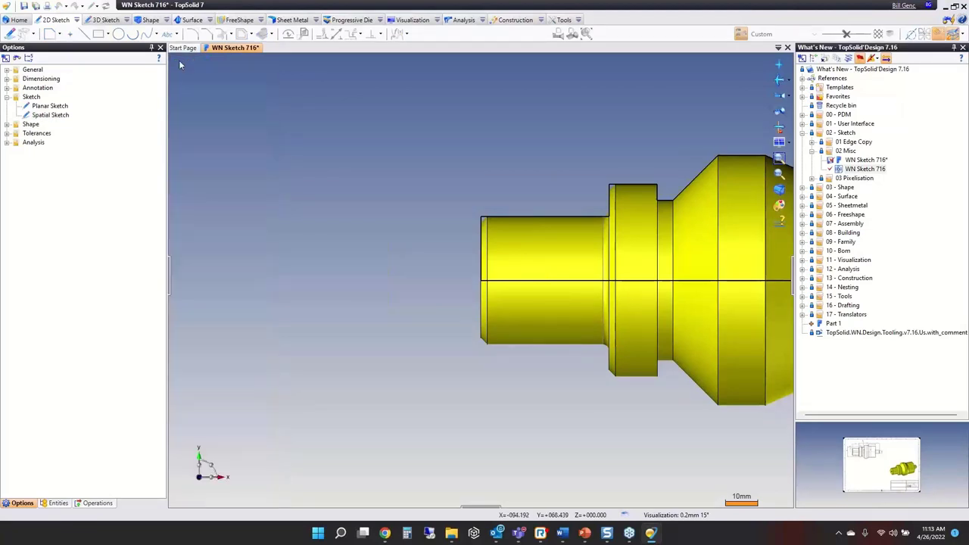
- Start a 3D sketch contour to examine the spatial line grid around the part, and cancel the sketch
{"action": "left_click", "coordinate": [106, 20]}
{"action": "left_click", "coordinate": [64, 34]}
{"action": "middle_click_drag", "start_coordinate": [467, 277], "coordinate": [397, 280]}
{"action": "scroll", "coordinate": [397, 285], "scroll_direction": "up", "scroll_amount": 3}
{"action": "scroll", "coordinate": [397, 285], "scroll_direction": "down", "scroll_amount": 3}
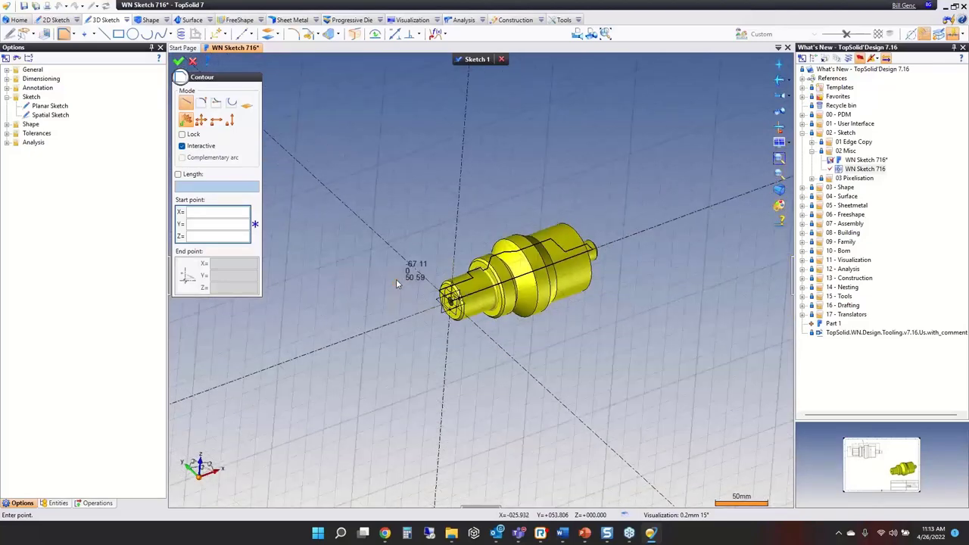
{"action": "mouse_move", "coordinate": [396, 284]}
{"action": "middle_mouse_down"}
{"action": "mouse_move", "coordinate": [364, 294]}
{"action": "mouse_move", "coordinate": [396, 281]}
{"action": "mouse_move", "coordinate": [379, 287]}
{"action": "mouse_move", "coordinate": [386, 290]}
{"action": "middle_mouse_up"}
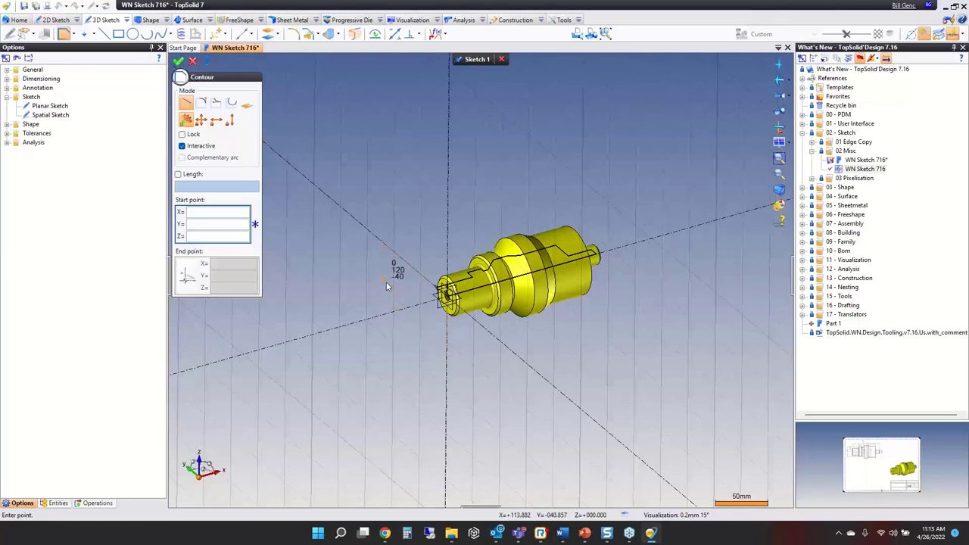
{"action": "key", "text": "Escape"}
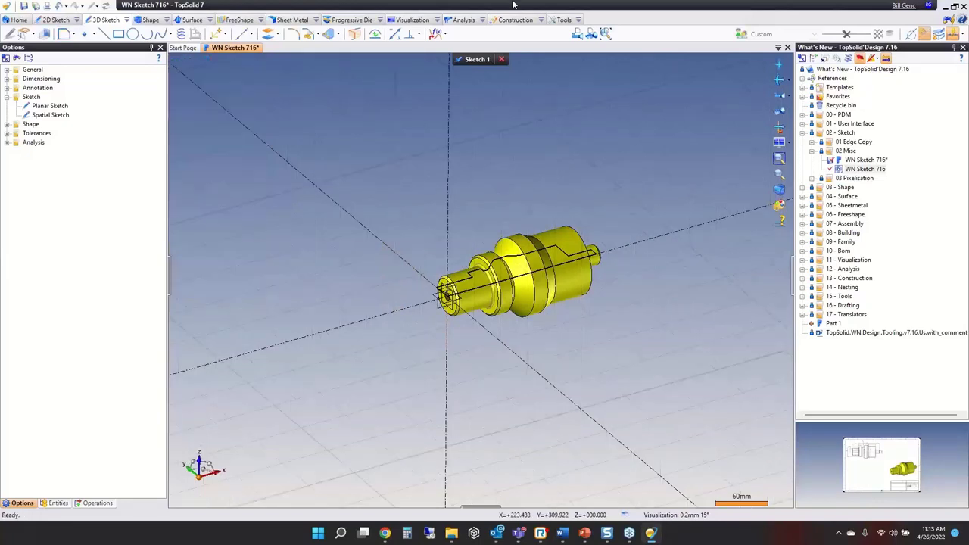
{"action": "left_click", "coordinate": [501, 59]}
{"action": "left_click", "coordinate": [462, 283]}
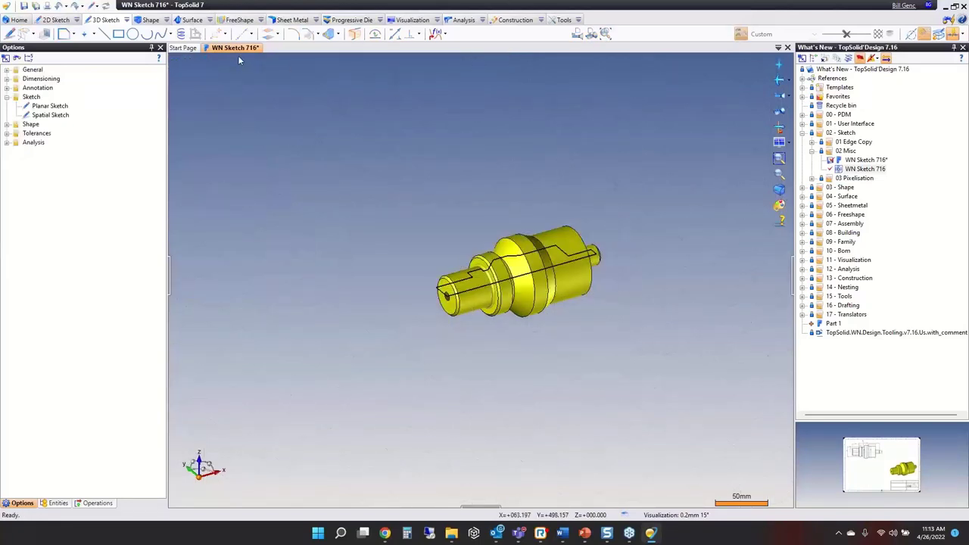
- Close the part without saving its changes, switch to the PowerPoint slide show and advance to the Parabolic & Hyperbolic Arcs slide
{"action": "left_click", "coordinate": [488, 286]}
{"action": "mouse_move", "coordinate": [585, 533]}
{"action": "left_click", "coordinate": [638, 479]}
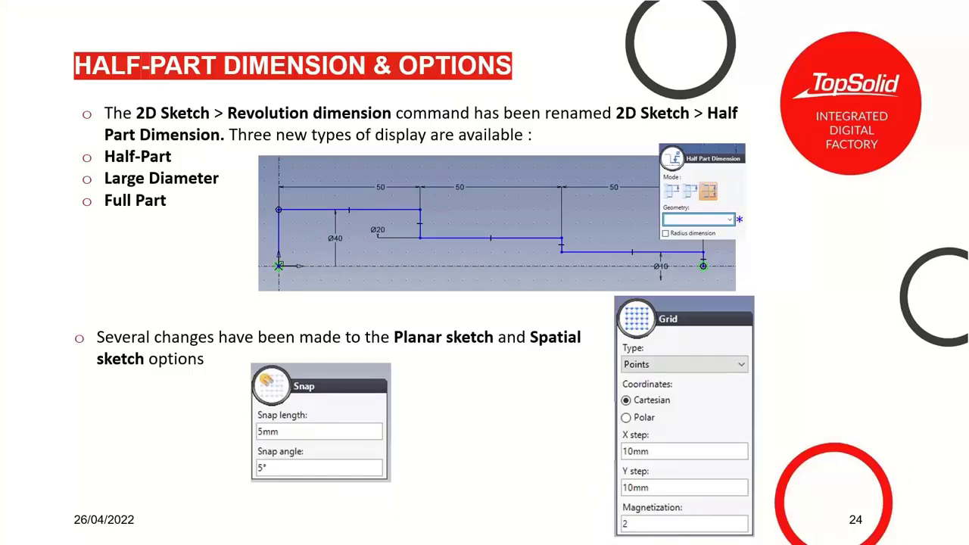
{"action": "left_click", "coordinate": [477, 400]}
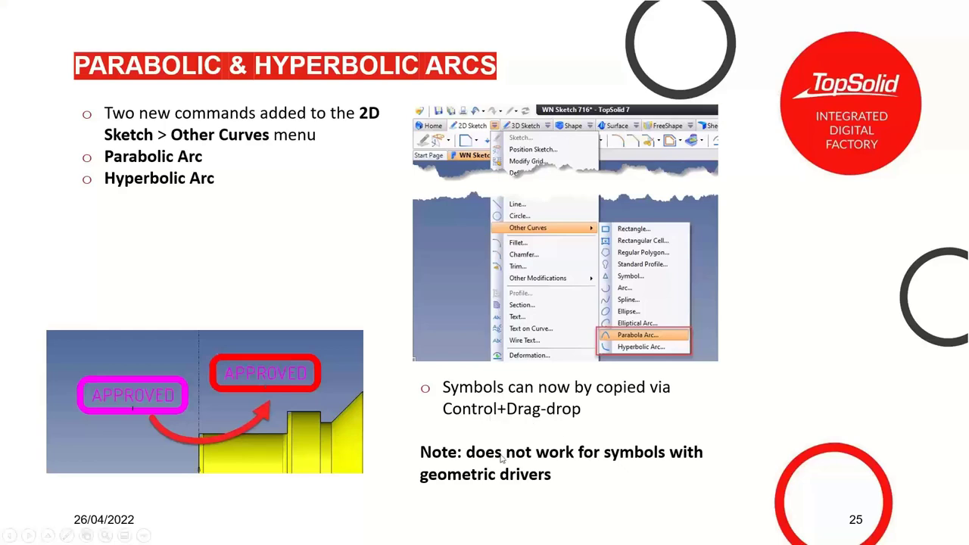
- Switch back to TopSolid and open the WN Sketch 716 part from the 02 Misc folder
{"action": "key", "text": "super"}
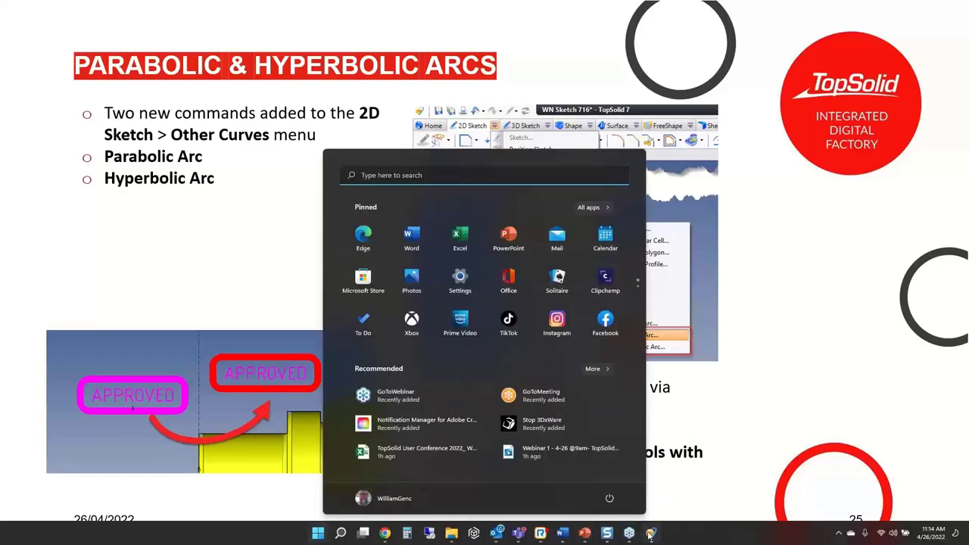
{"action": "left_click", "coordinate": [651, 534]}
{"action": "double_click", "coordinate": [863, 160]}
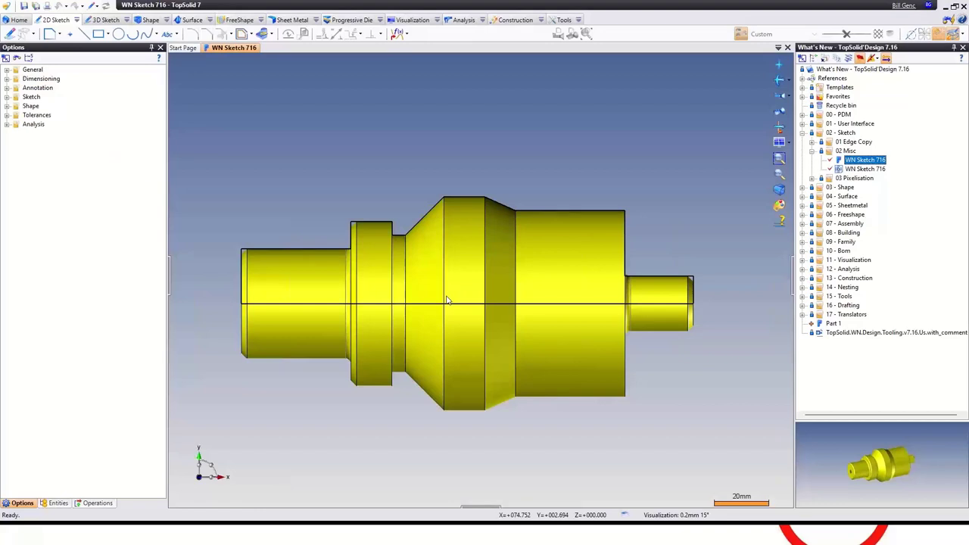
- Start a new planar sketch in the part
{"action": "right_click", "coordinate": [297, 123]}
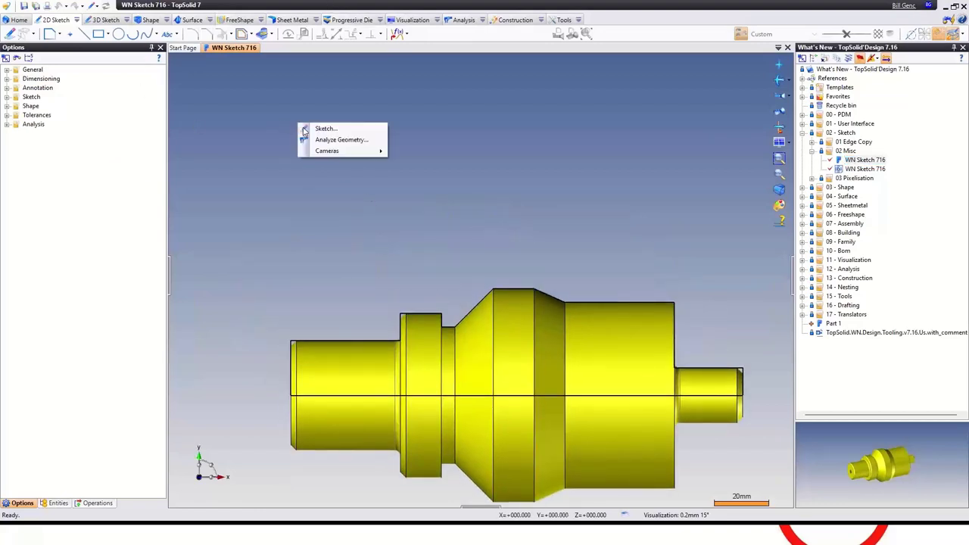
{"action": "left_click", "coordinate": [305, 129]}
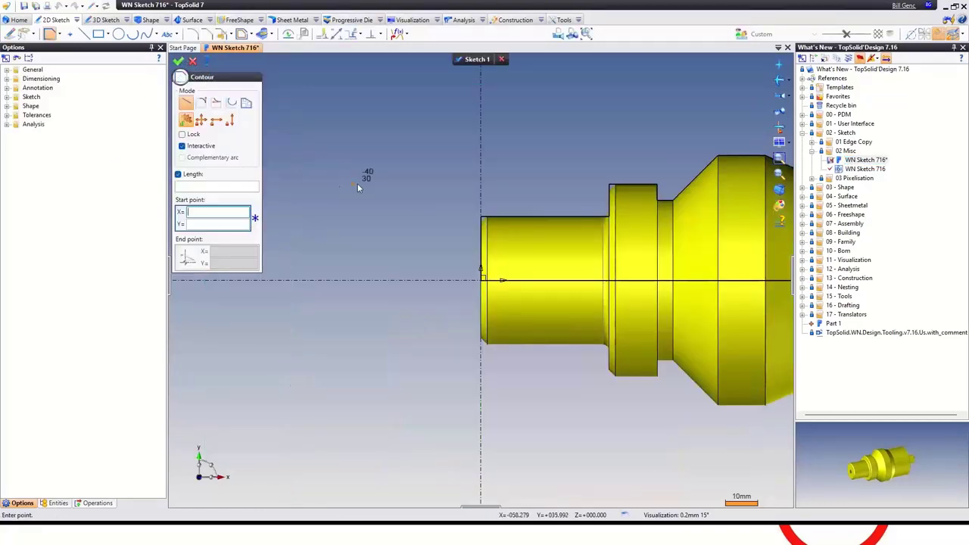
{"action": "scroll", "coordinate": [436, 251], "scroll_direction": "down", "scroll_amount": 2}
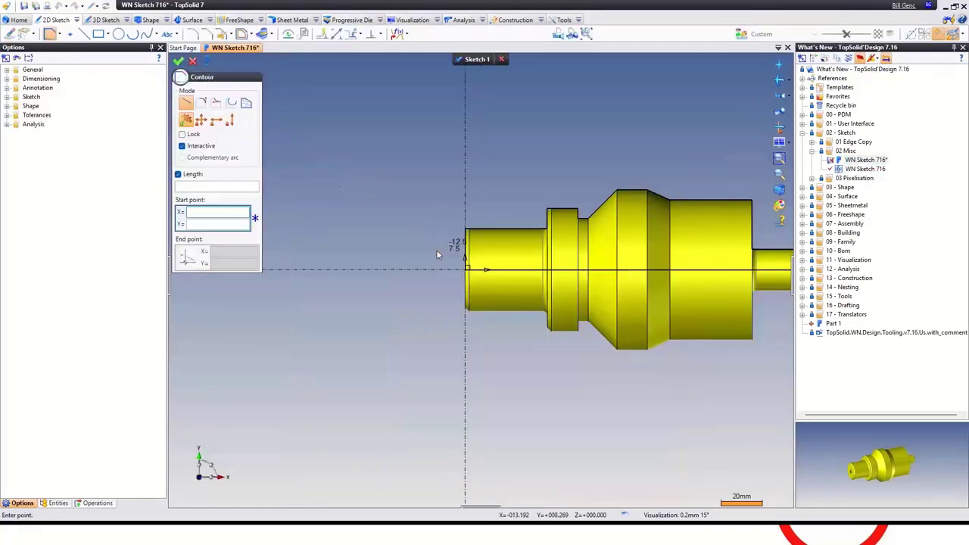
- Draw a parabola arc with its focus at X -100, Y -40 mm and its top point at X -45, Y 40 mm, and undo it
{"action": "left_click", "coordinate": [155, 34]}
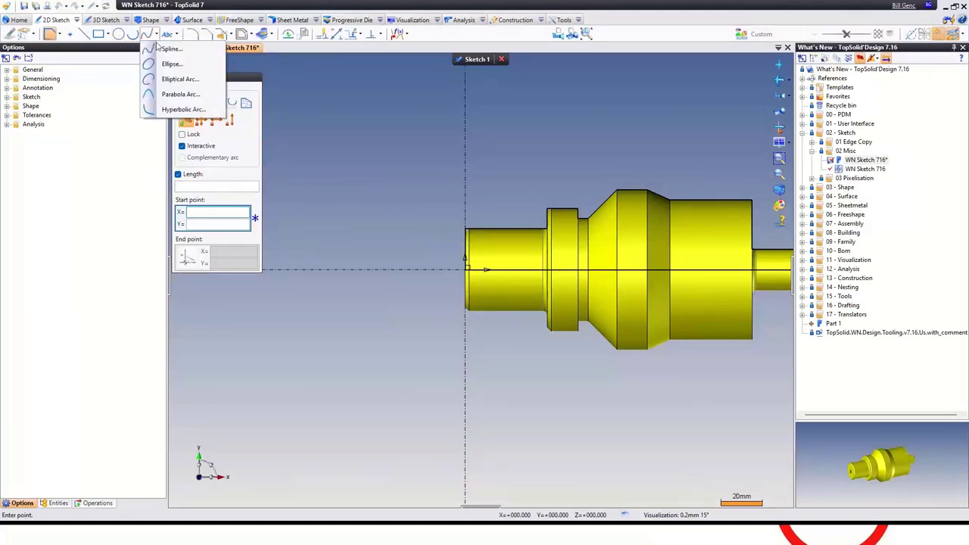
{"action": "left_click", "coordinate": [186, 93]}
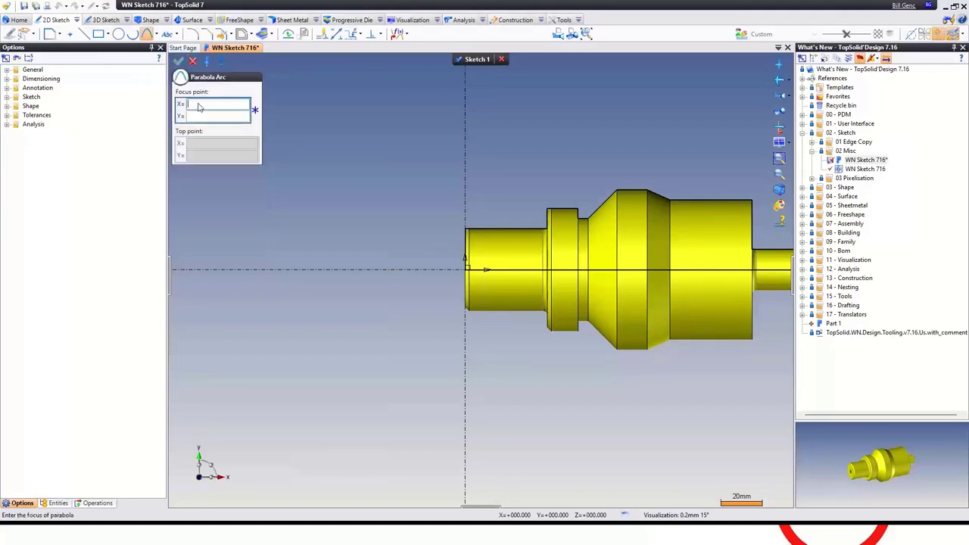
{"action": "scroll", "coordinate": [362, 315], "scroll_direction": "down", "scroll_amount": 2}
{"action": "left_click", "coordinate": [309, 334]}
{"action": "left_click", "coordinate": [367, 250]}
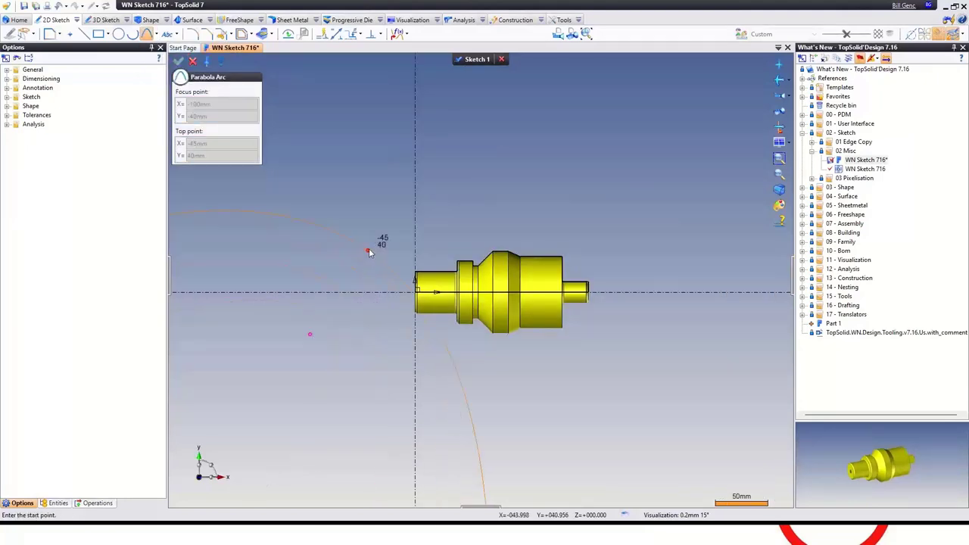
{"action": "left_click", "coordinate": [508, 445]}
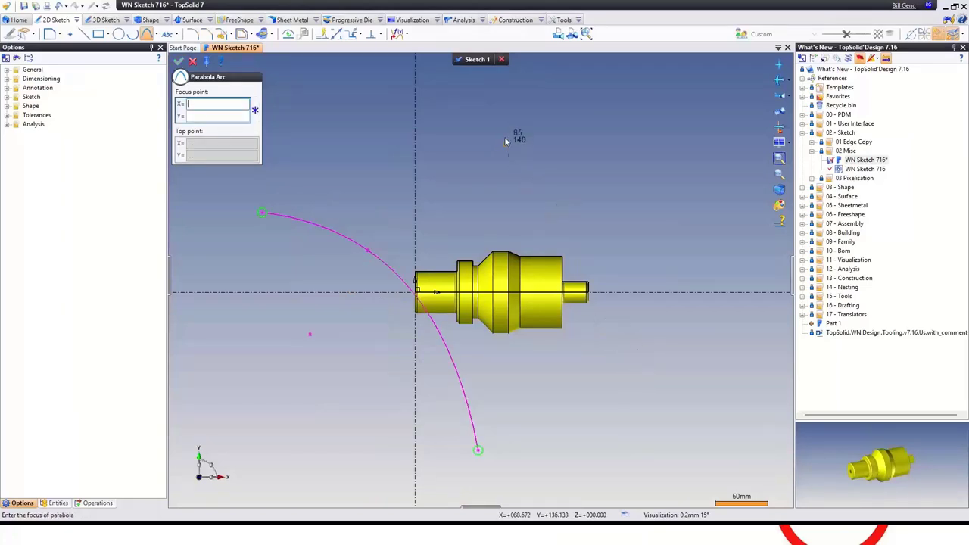
{"action": "key", "text": "Escape"}
{"action": "key", "text": "ctrl+z"}
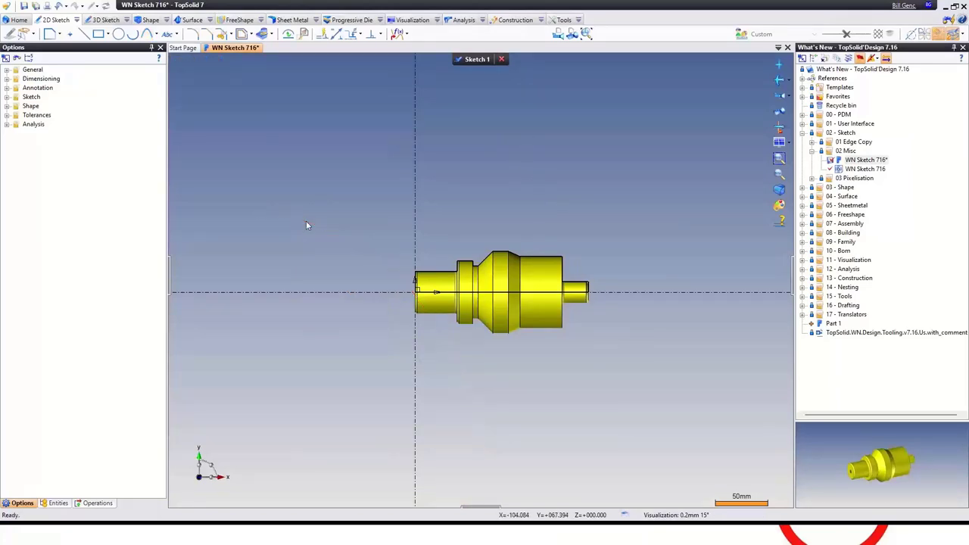
- Place the APPROVED Stamp symbol by its center to the left of the shaft, and copy it to above the shaft's conical section
{"action": "left_click", "coordinate": [108, 34]}
{"action": "left_click", "coordinate": [128, 112]}
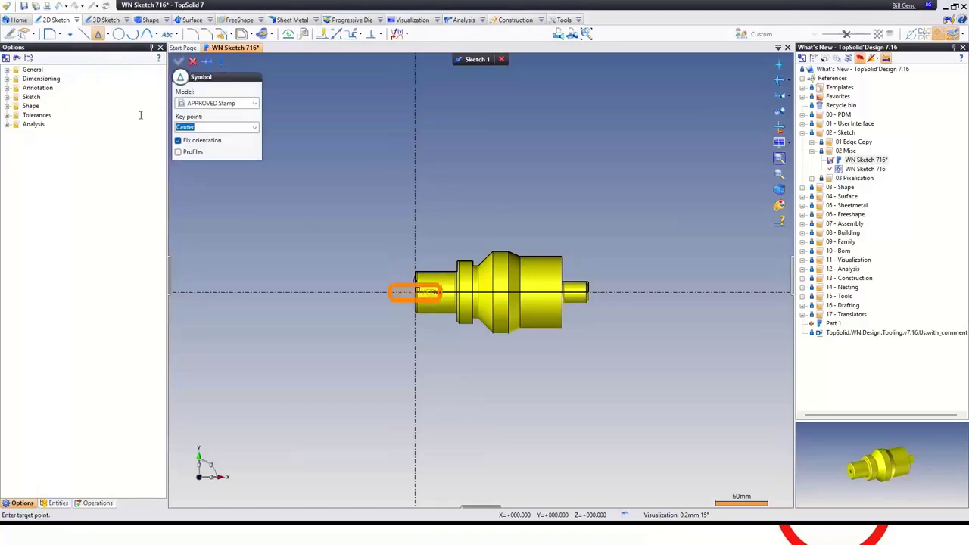
{"action": "left_click", "coordinate": [356, 256]}
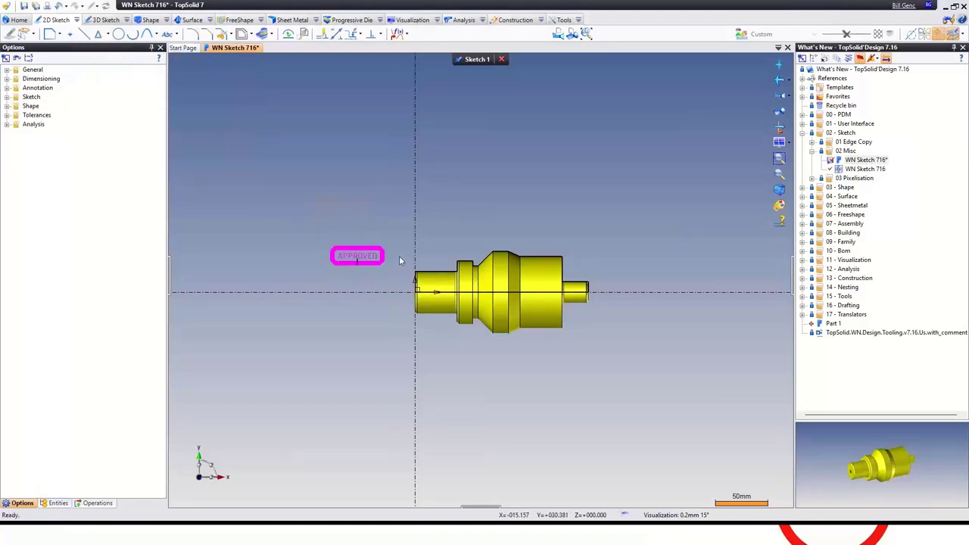
{"action": "scroll", "coordinate": [399, 256], "scroll_direction": "up", "scroll_amount": 2}
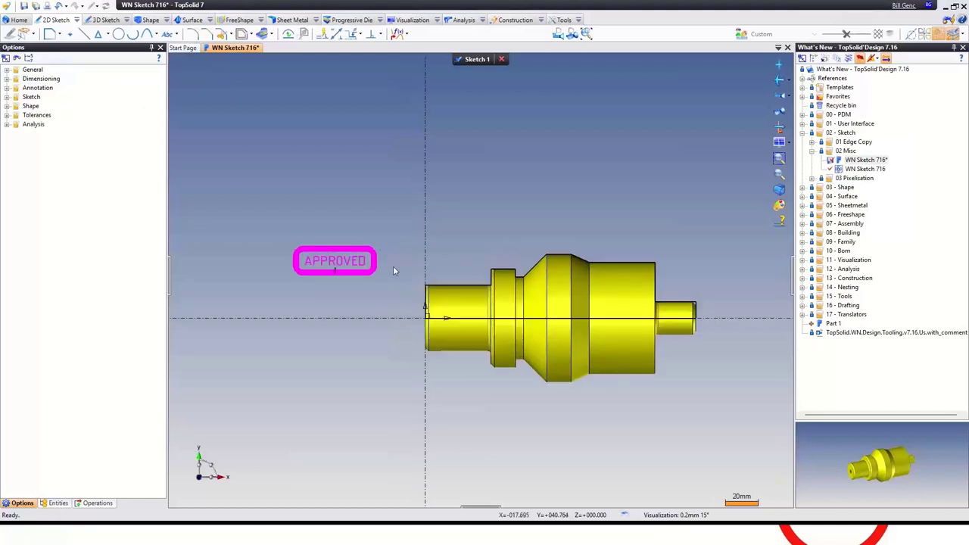
{"action": "left_click_drag", "start_coordinate": [358, 274], "coordinate": [553, 226]}
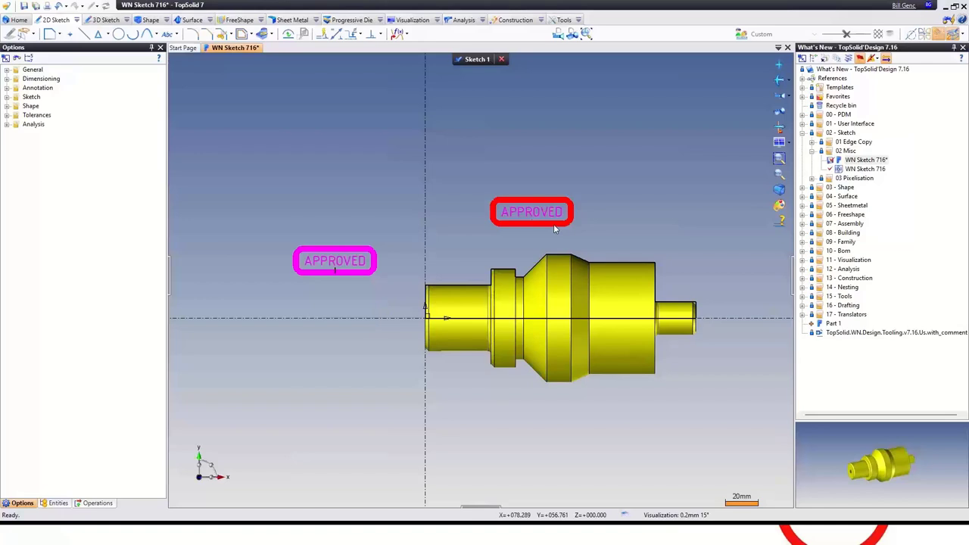
- Cancel the sketch edit with the two APPROVED stamps and close the WN Sketch 716 part without saving
{"action": "left_click_drag", "start_coordinate": [553, 224], "coordinate": [553, 224]}
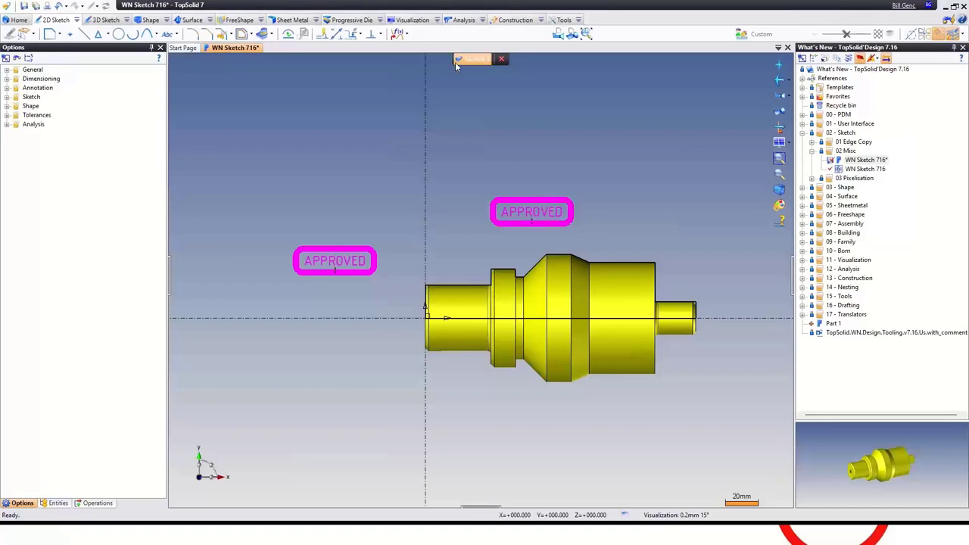
{"action": "left_click", "coordinate": [502, 59]}
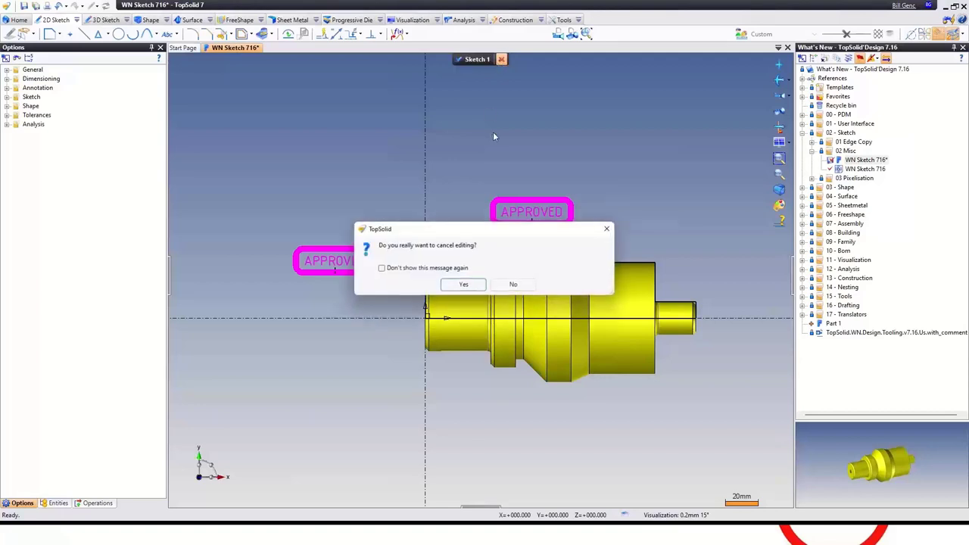
{"action": "left_click", "coordinate": [463, 284]}
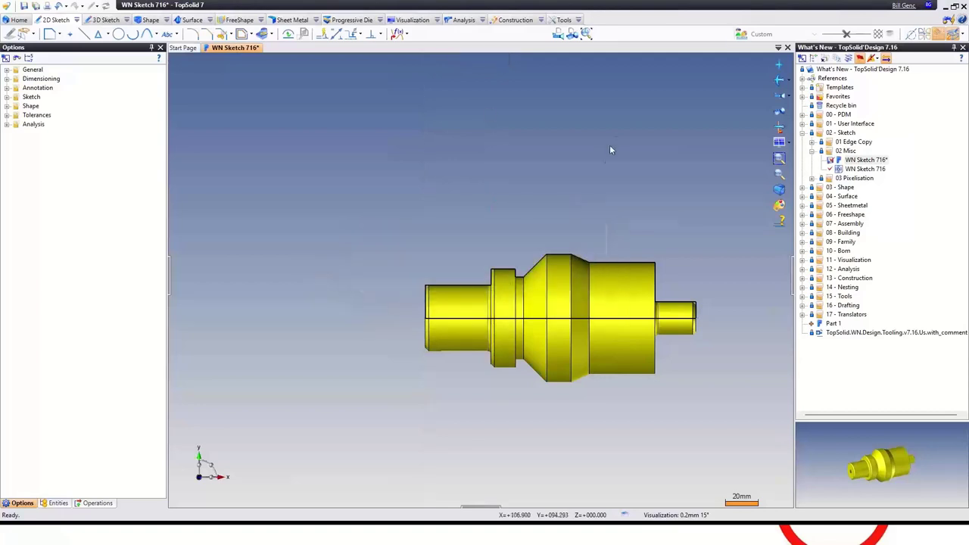
{"action": "left_click", "coordinate": [255, 47]}
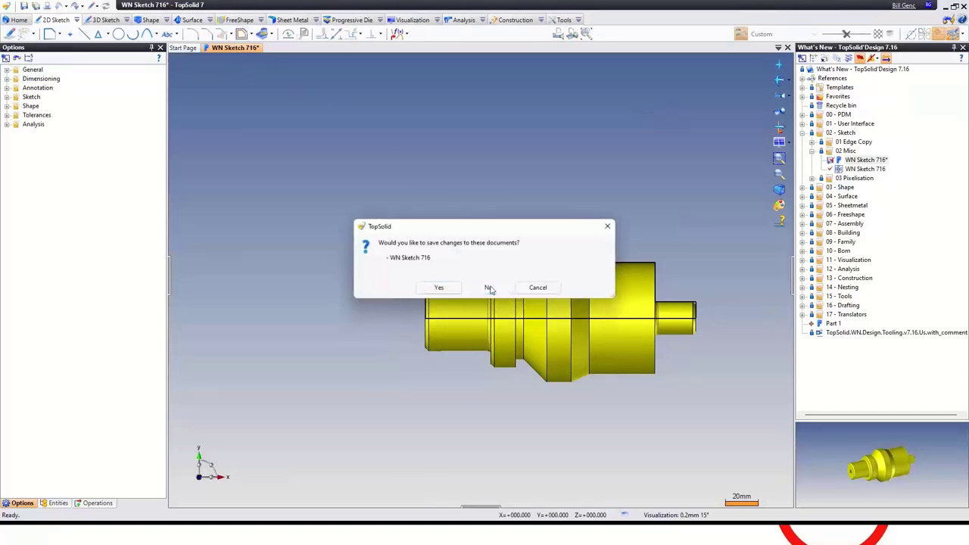
{"action": "left_click", "coordinate": [491, 288]}
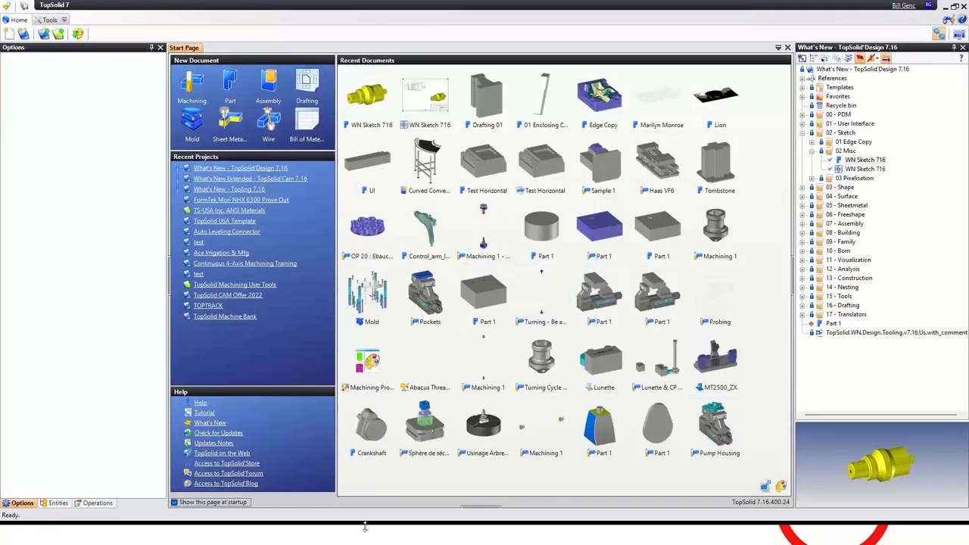
- Switch to the slide presentation and go through the Shape section to the Enclosing Cylinder, Drillings, Draft & Enclosing Block slide
{"action": "left_click", "coordinate": [551, 535]}
{"action": "left_click", "coordinate": [284, 270]}
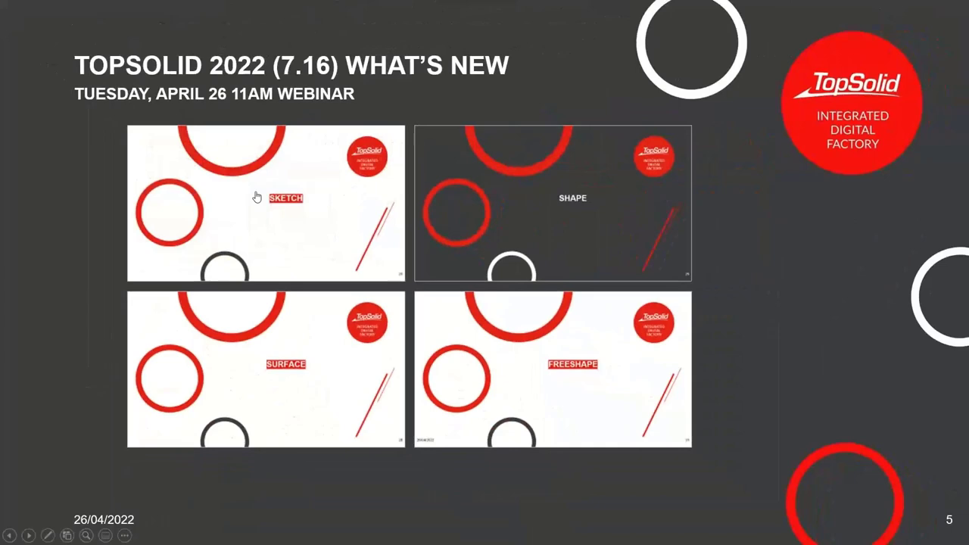
{"action": "left_click", "coordinate": [533, 186]}
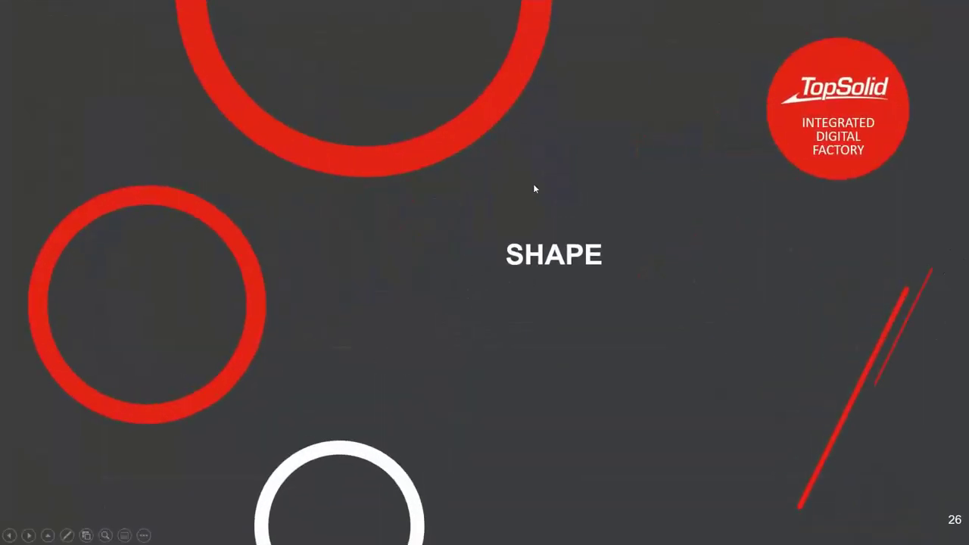
{"action": "left_click", "coordinate": [533, 183]}
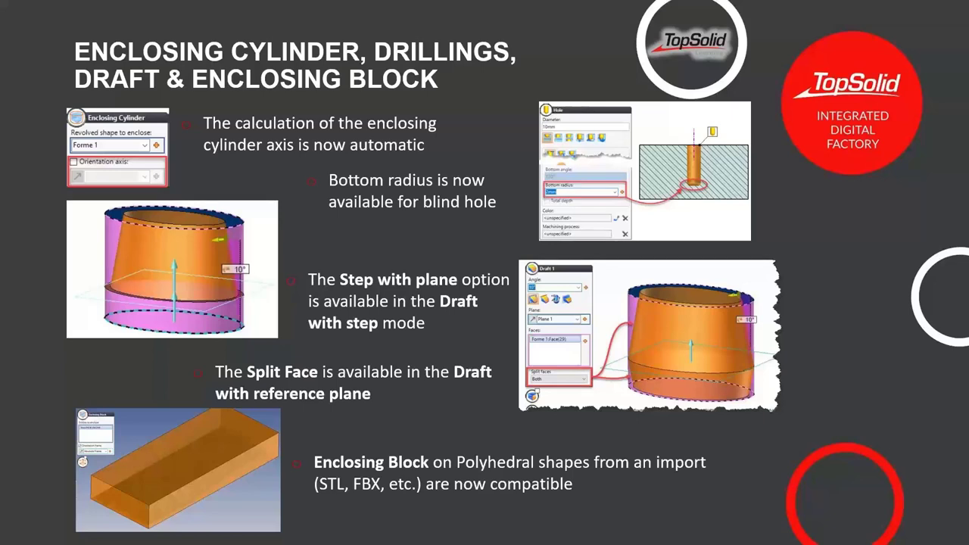
- Switch back to TopSolid and open the 01 Enclosing Cylinder part from the 03 - Shape folder
{"action": "key", "text": "super"}
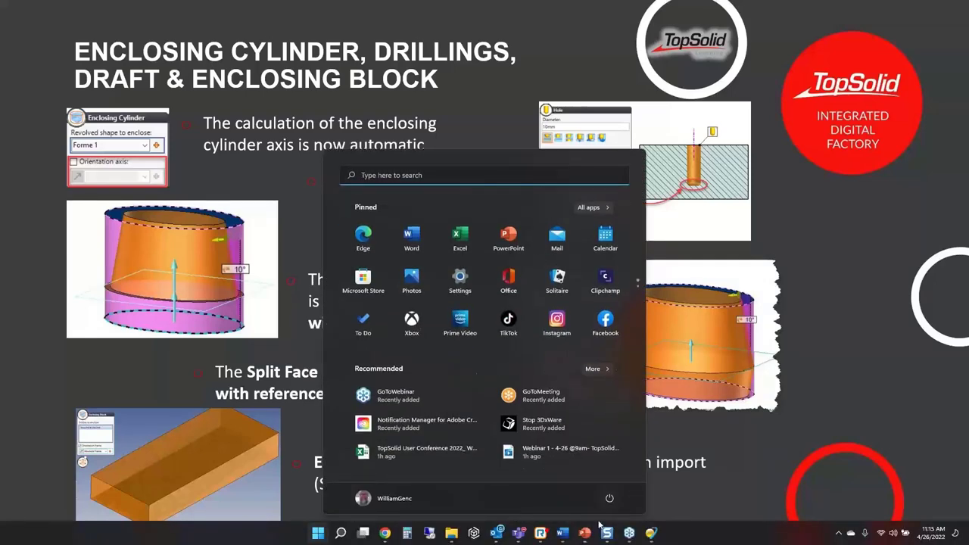
{"action": "left_click", "coordinate": [651, 533]}
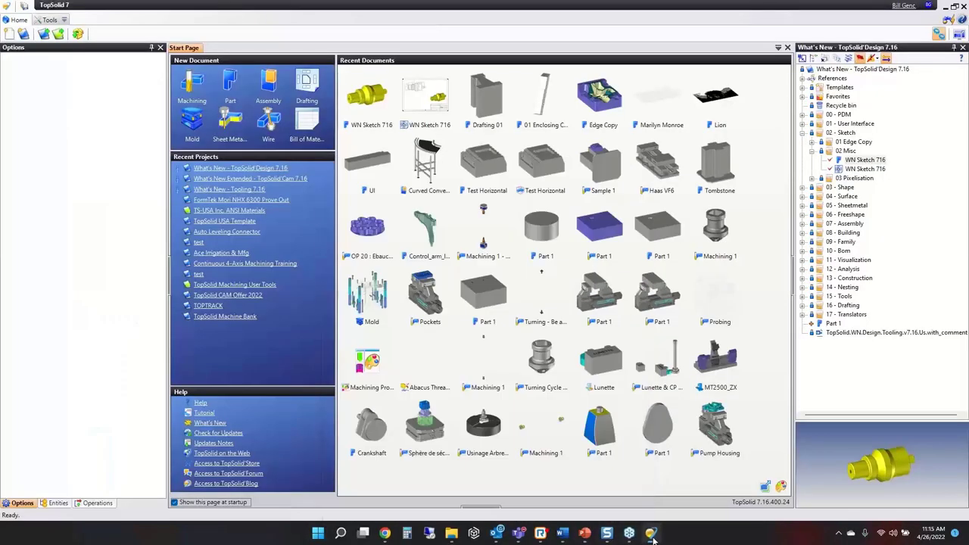
{"action": "left_click", "coordinate": [802, 133]}
{"action": "left_click", "coordinate": [803, 141]}
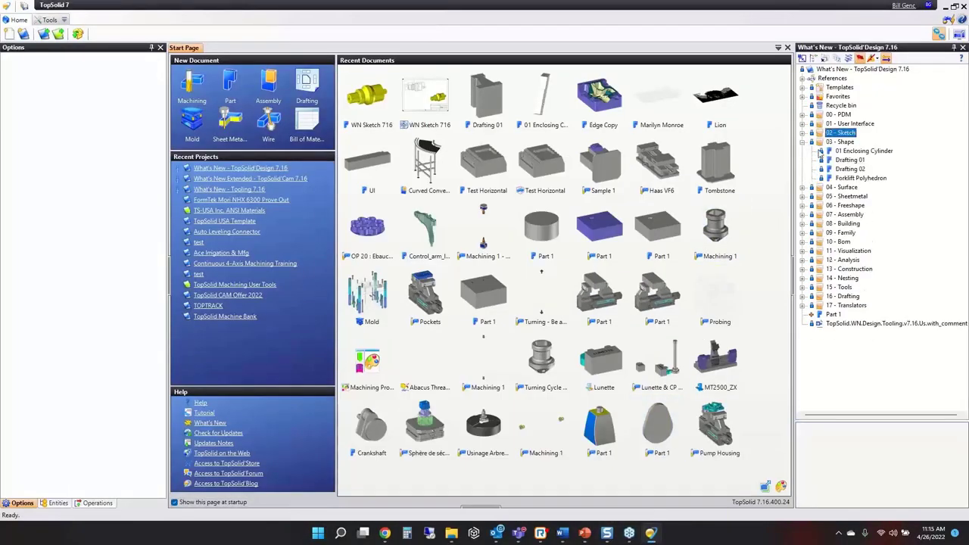
{"action": "double_click", "coordinate": [850, 152]}
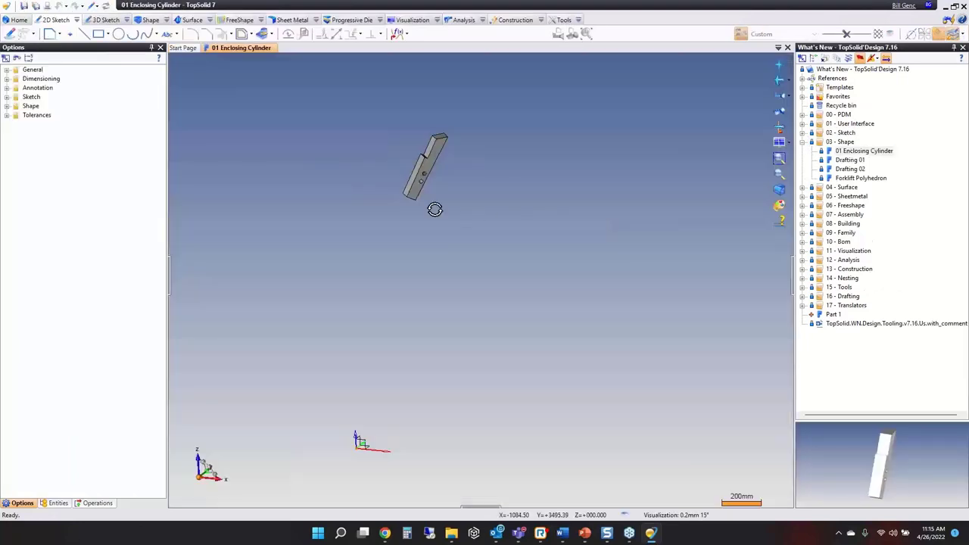
- Try an Enclosing Cylinder around the slanted bar without an orientation axis, and cancel it
{"action": "middle_click_drag", "start_coordinate": [435, 209], "coordinate": [389, 194]}
{"action": "scroll", "coordinate": [397, 156], "scroll_direction": "up", "scroll_amount": 2}
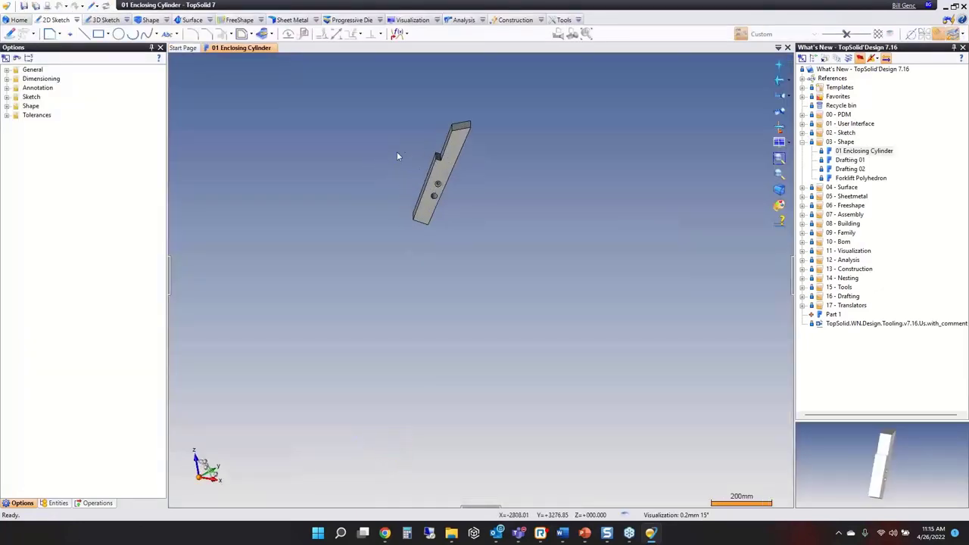
{"action": "scroll", "coordinate": [399, 211], "scroll_direction": "up", "scroll_amount": 1}
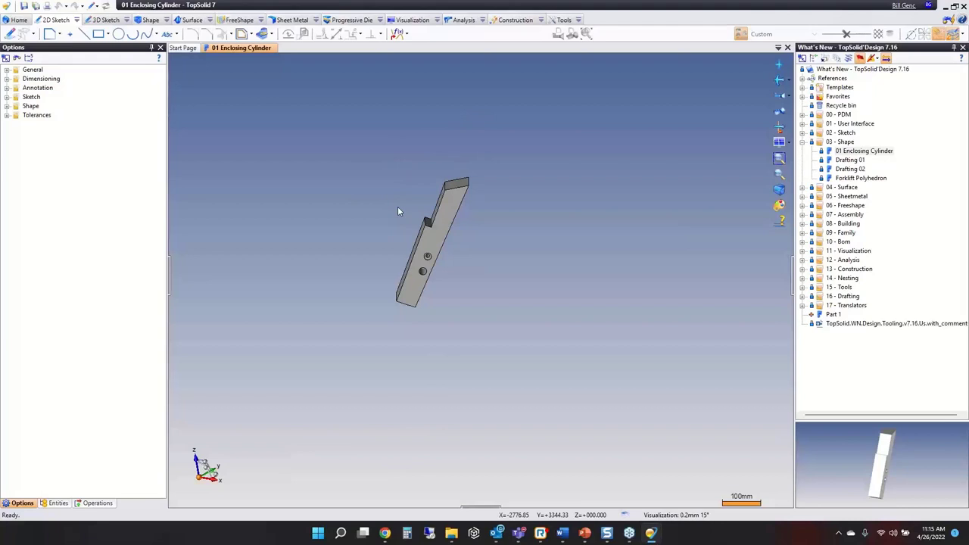
{"action": "left_click", "coordinate": [150, 20]}
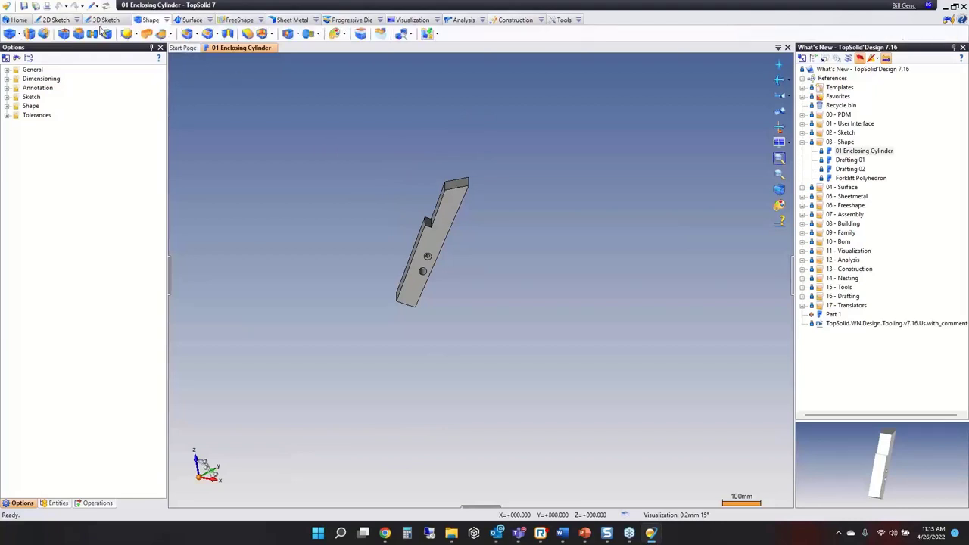
{"action": "left_click", "coordinate": [19, 36]}
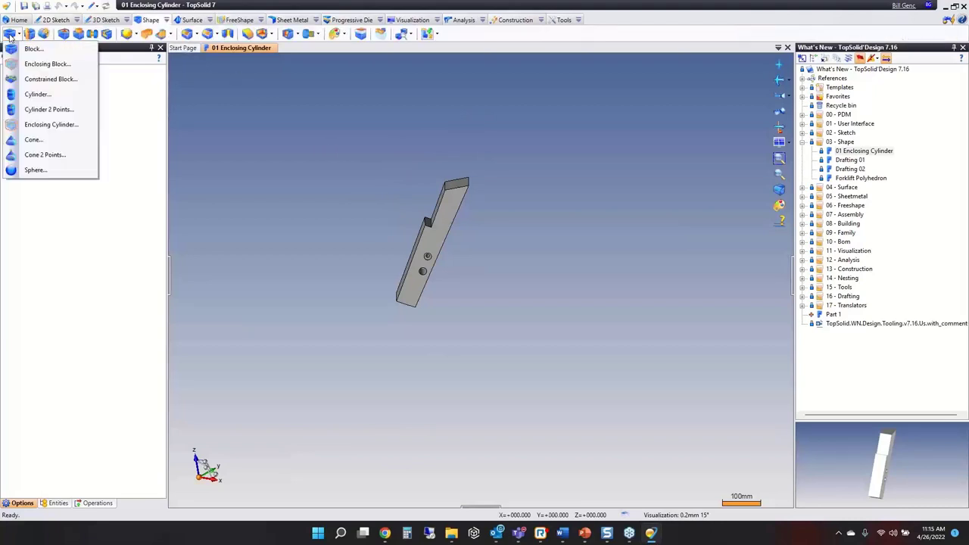
{"action": "left_click", "coordinate": [83, 131]}
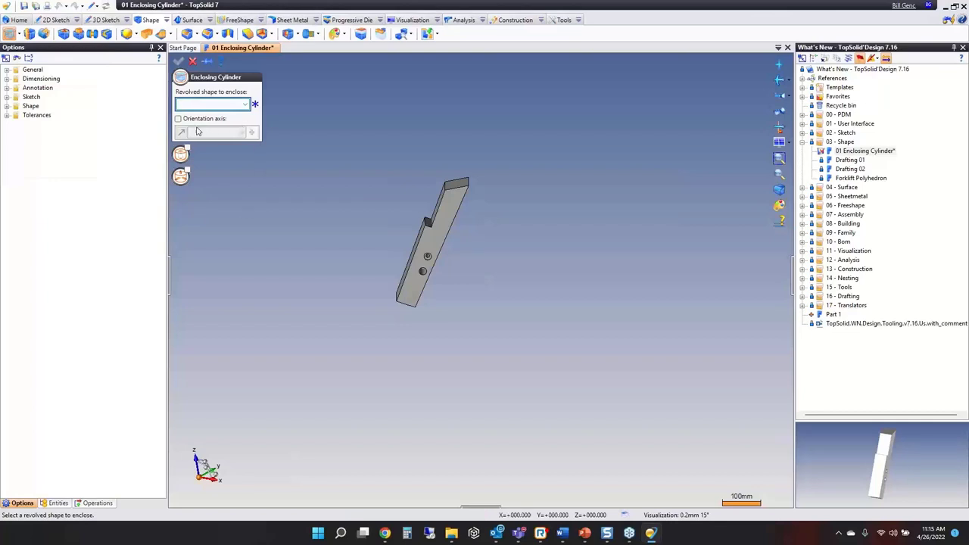
{"action": "left_click", "coordinate": [426, 257]}
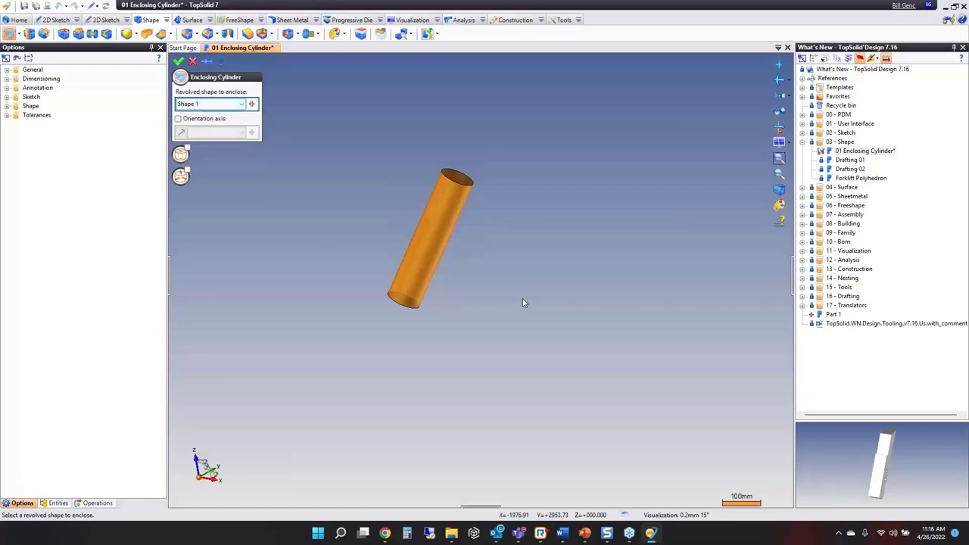
{"action": "key", "text": "Escape"}
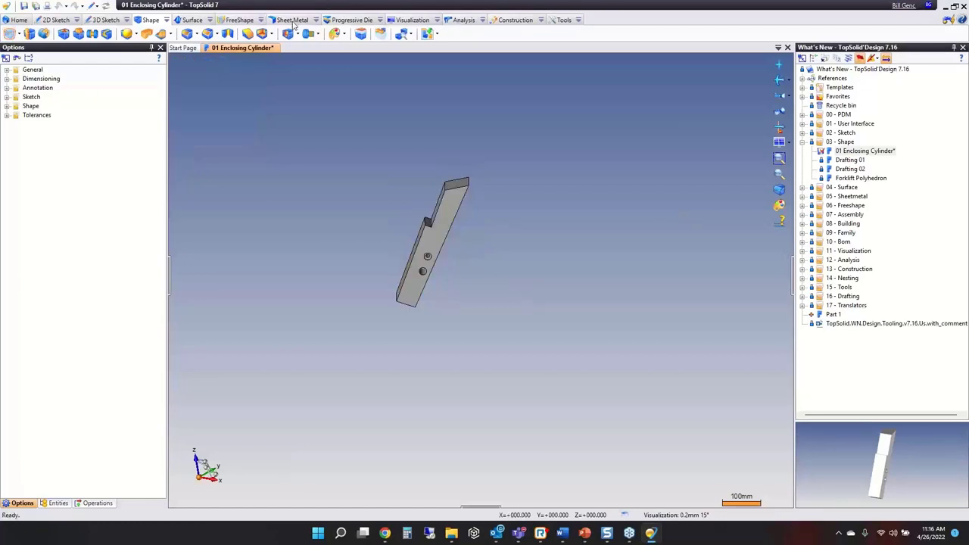
{"action": "middle_click", "coordinate": [255, 50]}
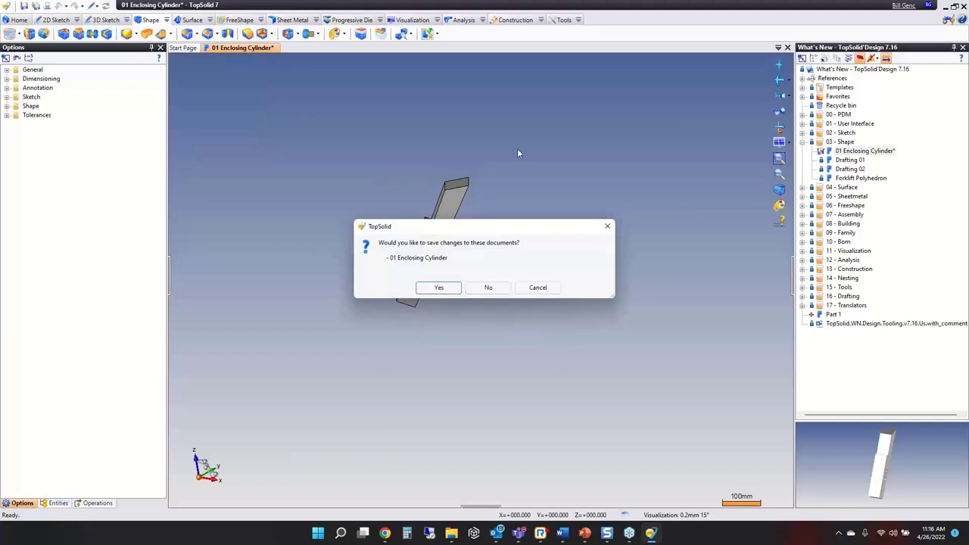
{"action": "left_click", "coordinate": [534, 289]}
{"action": "scroll", "coordinate": [415, 296], "scroll_direction": "up", "scroll_amount": 2}
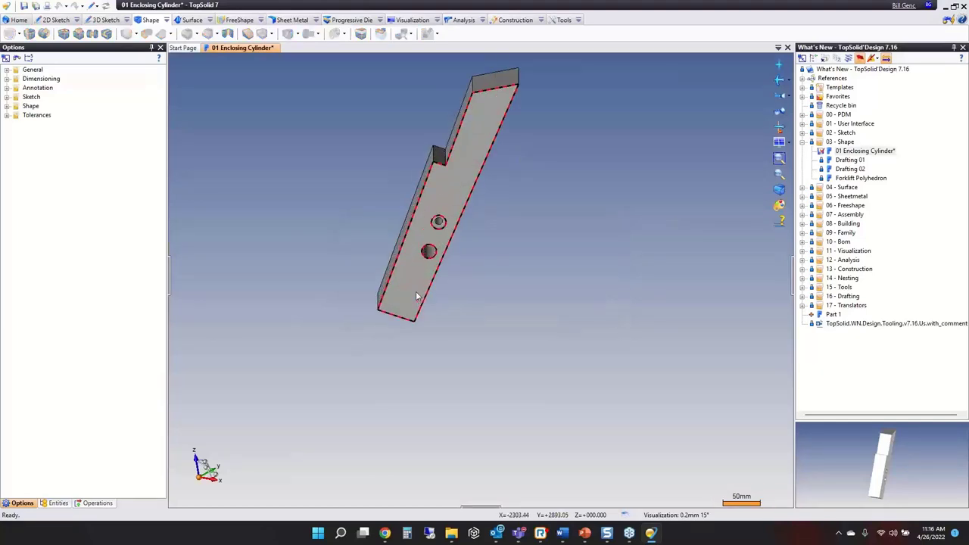
{"action": "key", "text": "n"}
{"action": "right_click", "coordinate": [402, 294]}
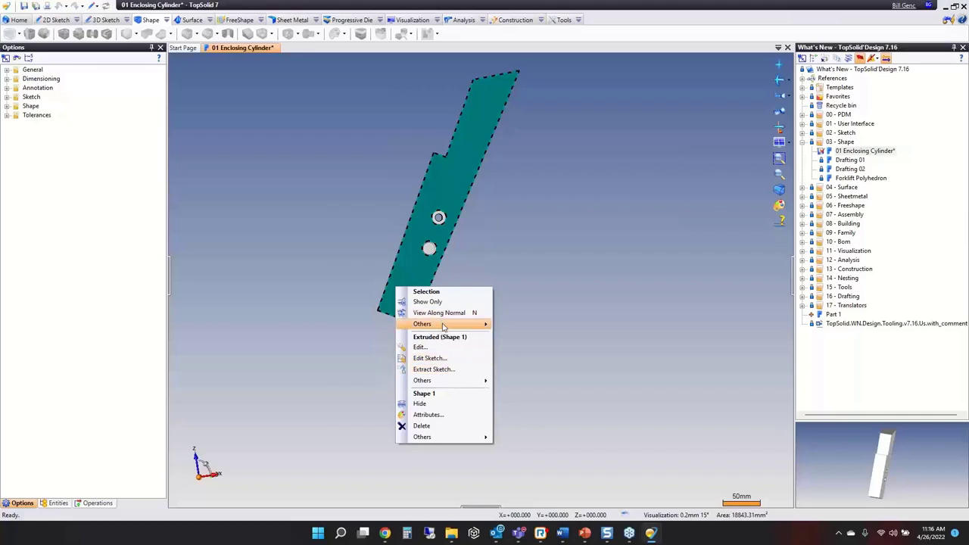
{"action": "left_click", "coordinate": [519, 218]}
{"action": "middle_click_drag", "start_coordinate": [520, 219], "coordinate": [486, 257]}
{"action": "key", "text": "n"}
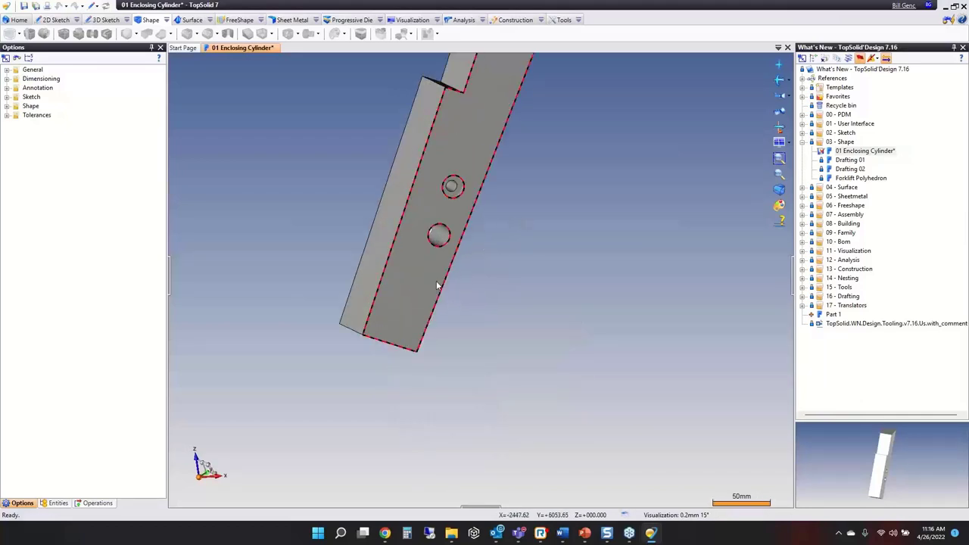
{"action": "right_click", "coordinate": [409, 283]}
{"action": "left_click", "coordinate": [318, 163]}
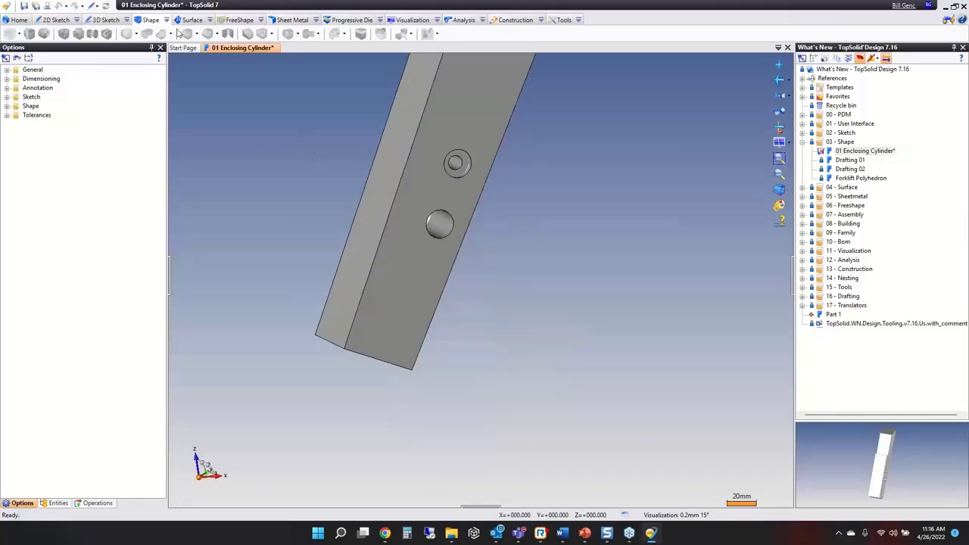
- Close the 01 Enclosing Cylinder part without saving and reopen it from the 03 - Shape folder
{"action": "middle_click", "coordinate": [250, 50]}
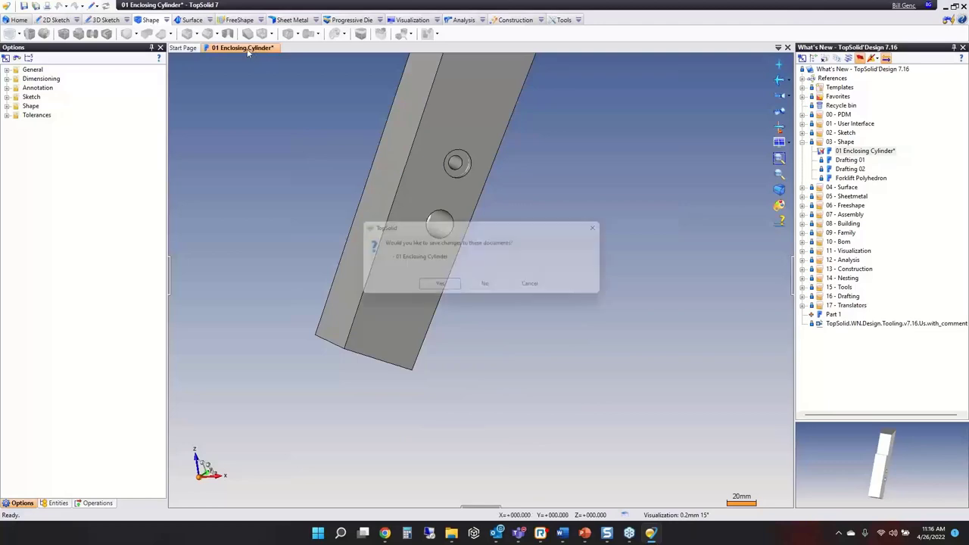
{"action": "left_click", "coordinate": [491, 289]}
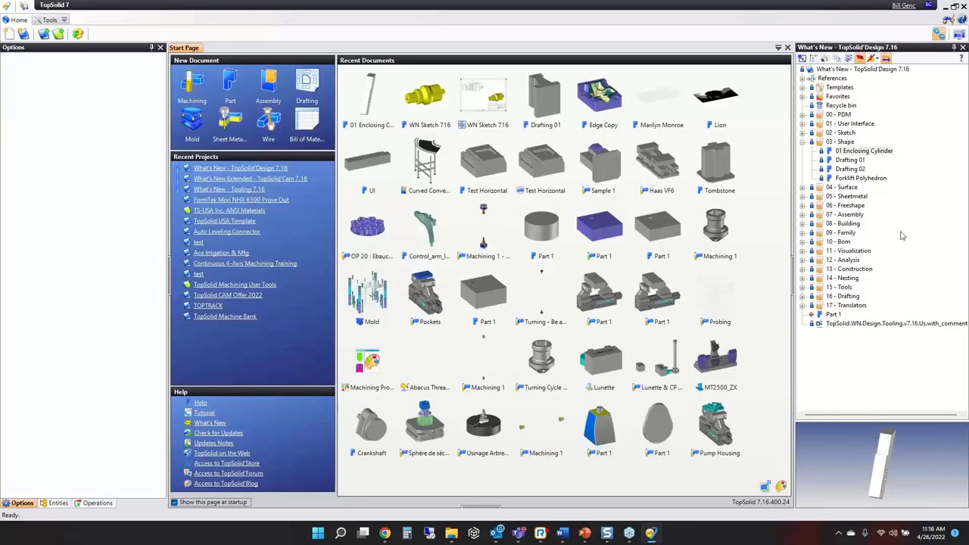
{"action": "left_click", "coordinate": [849, 153]}
{"action": "double_click", "coordinate": [849, 153]}
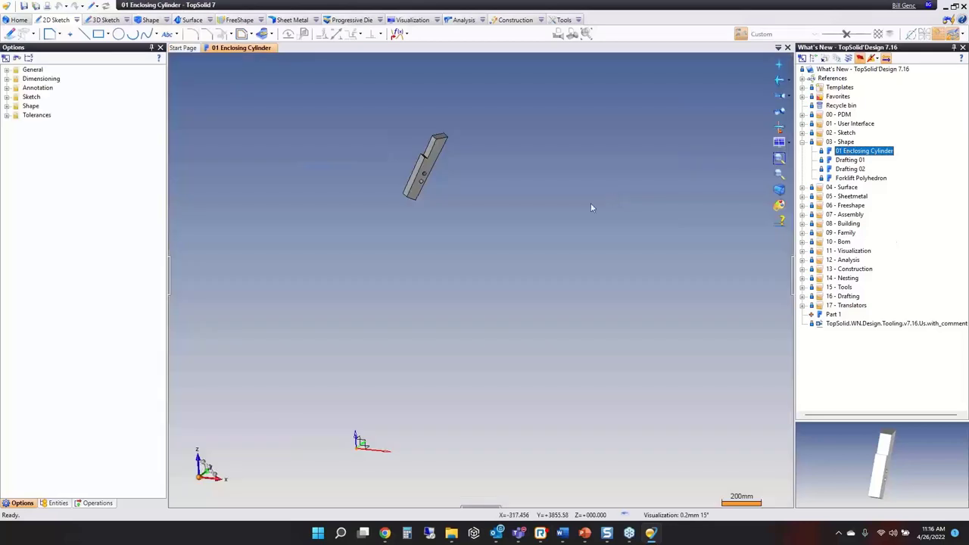
- Start a Drilling of type Hole on the bar's front face, about 23 mm from its long edge and 31 mm from its lower end
{"action": "left_click", "coordinate": [151, 19]}
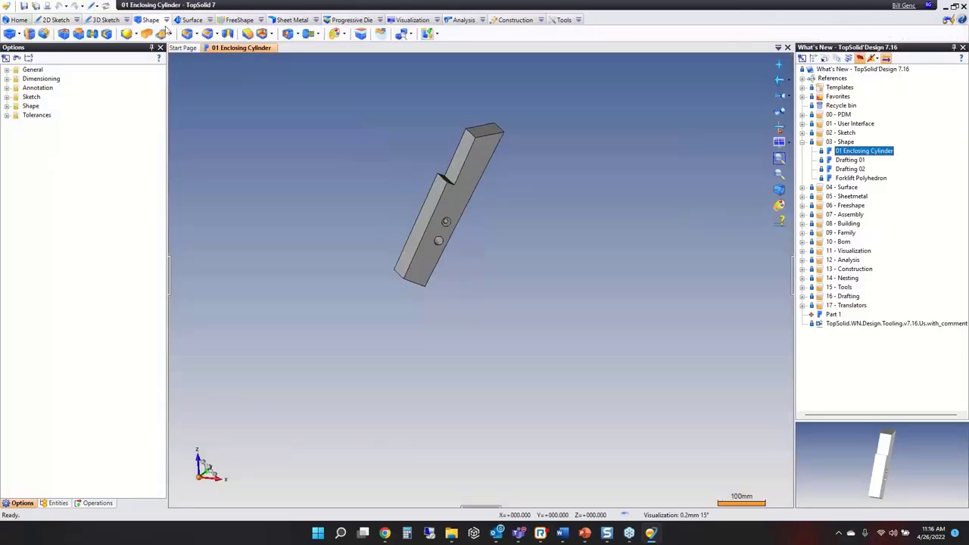
{"action": "right_click", "coordinate": [417, 257]}
{"action": "left_click", "coordinate": [468, 295]}
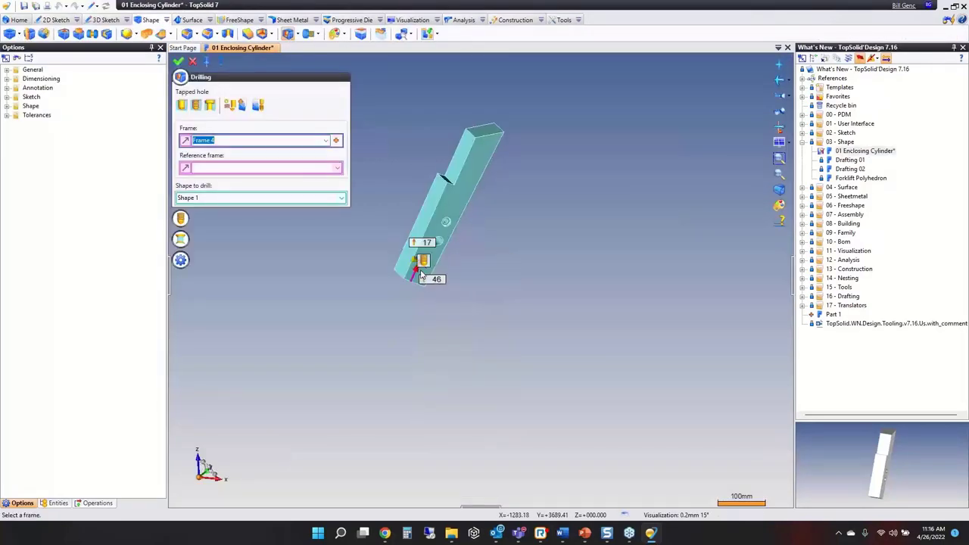
{"action": "scroll", "coordinate": [428, 272], "scroll_direction": "up", "scroll_amount": 5}
{"action": "left_click", "coordinate": [428, 275]}
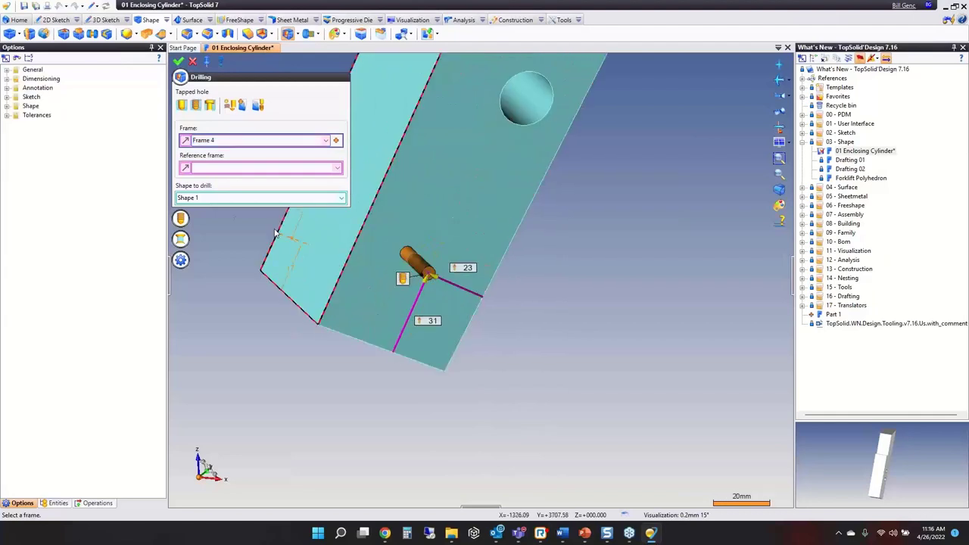
{"action": "left_click", "coordinate": [181, 105]}
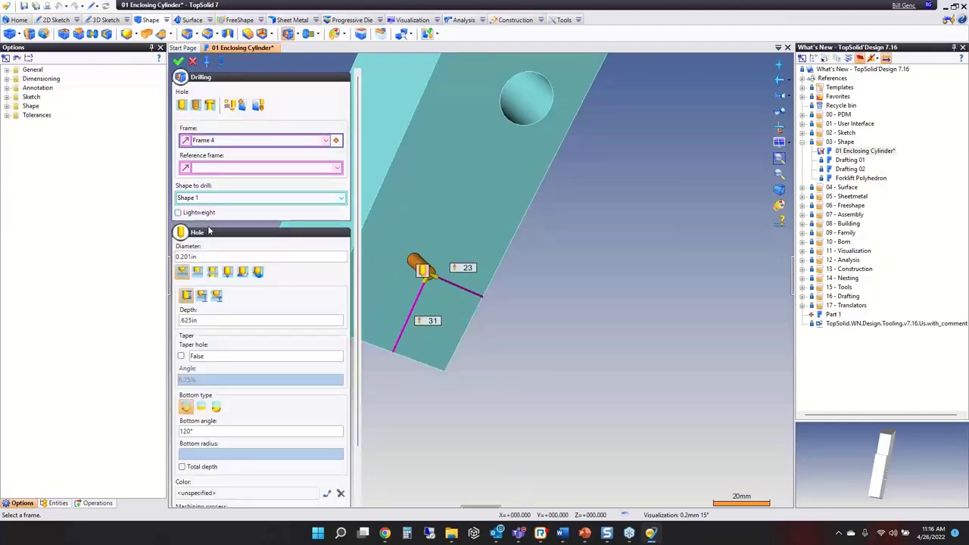
- Give the blind hole a flat bottom with a bottom radius of 1 mm
{"action": "middle_click_drag", "start_coordinate": [424, 325], "coordinate": [581, 292]}
{"action": "scroll", "coordinate": [530, 256], "scroll_direction": "up", "scroll_amount": 5}
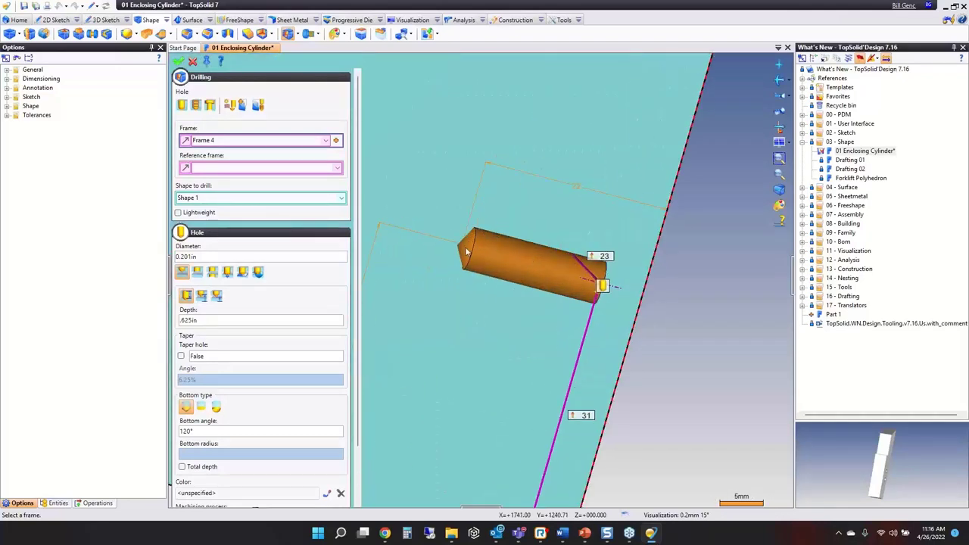
{"action": "left_click", "coordinate": [201, 407]}
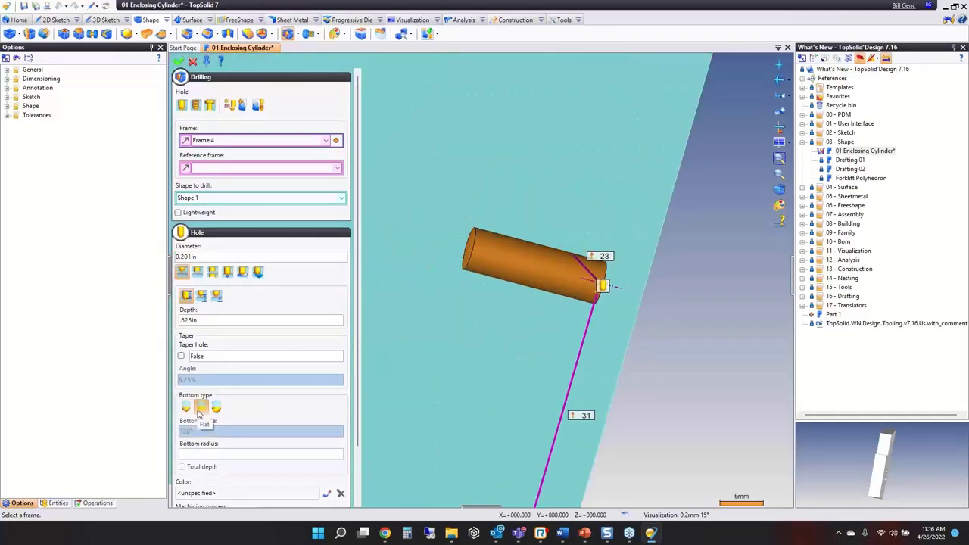
{"action": "left_click", "coordinate": [231, 452]}
{"action": "type", "text": ".03mm"}
{"action": "key", "text": "Return"}
{"action": "left_click", "coordinate": [231, 452]}
{"action": "type", "text": "1mm"}
{"action": "key", "text": "Return"}
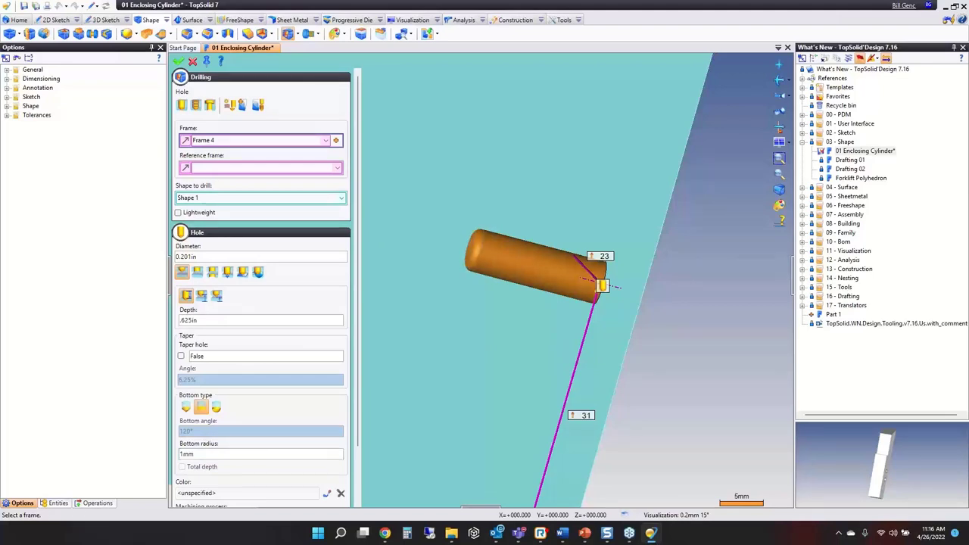
{"action": "scroll", "coordinate": [486, 264], "scroll_direction": "up", "scroll_amount": 3}
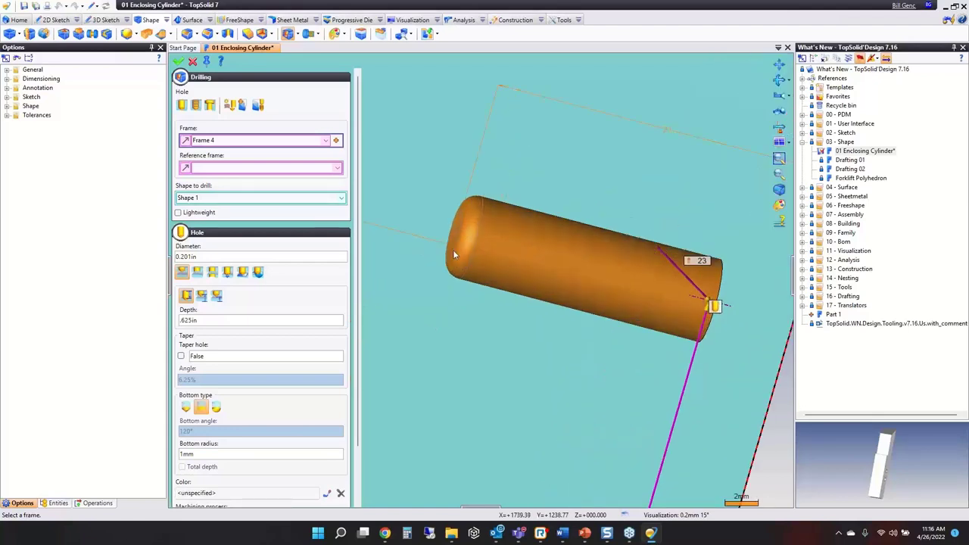
- Close the 01 Enclosing Cylinder part without saving and switch to the PowerPoint slide about enclosing cylinder, drillings and draft
{"action": "key", "text": "ctrl+F4"}
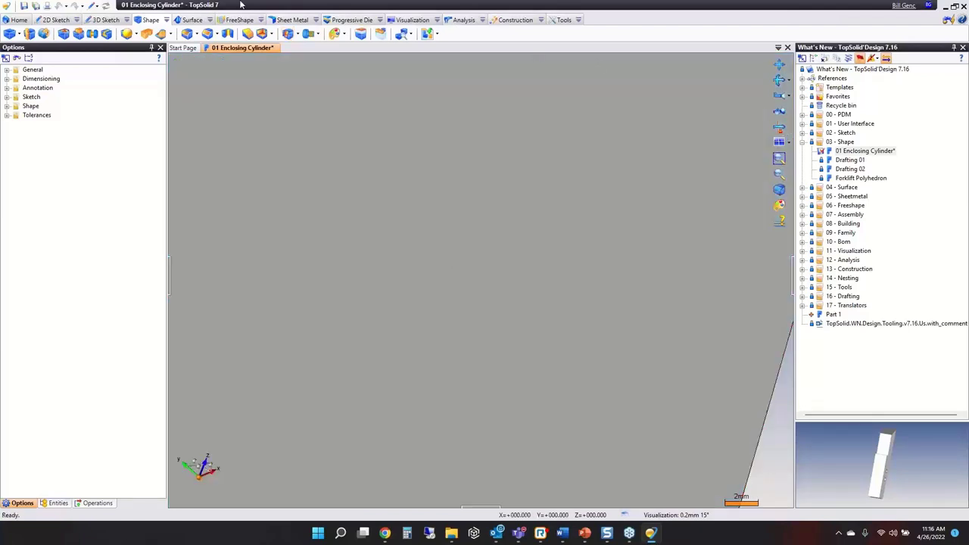
{"action": "left_click", "coordinate": [486, 286]}
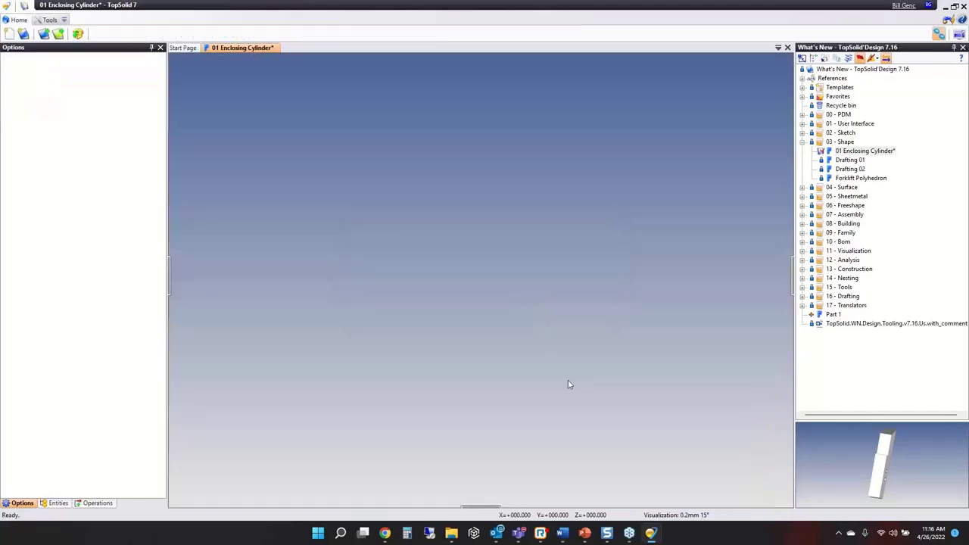
{"action": "mouse_move", "coordinate": [583, 536]}
{"action": "left_click", "coordinate": [640, 476]}
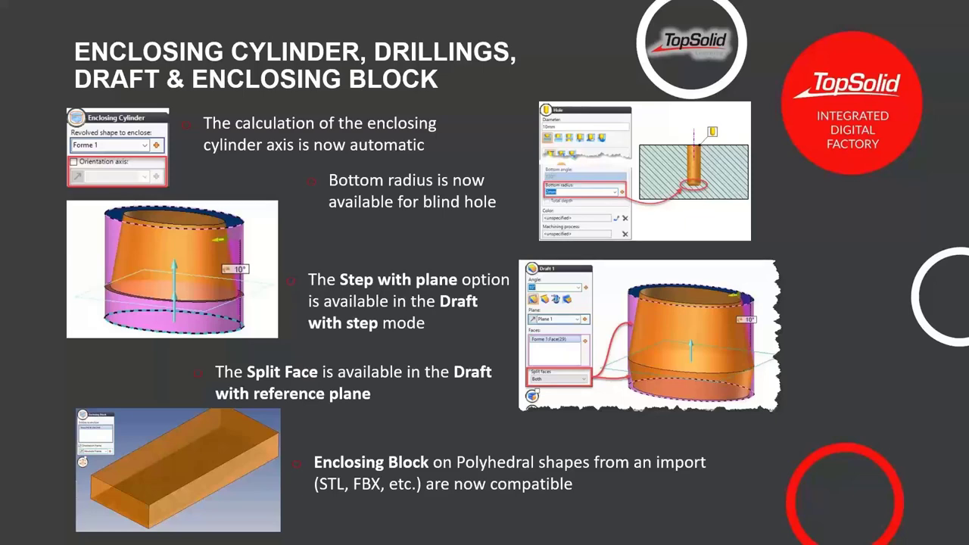
- Switch back to TopSolid and open the Drafting 01 part from the 03 - Shape folder
{"action": "key", "text": "super"}
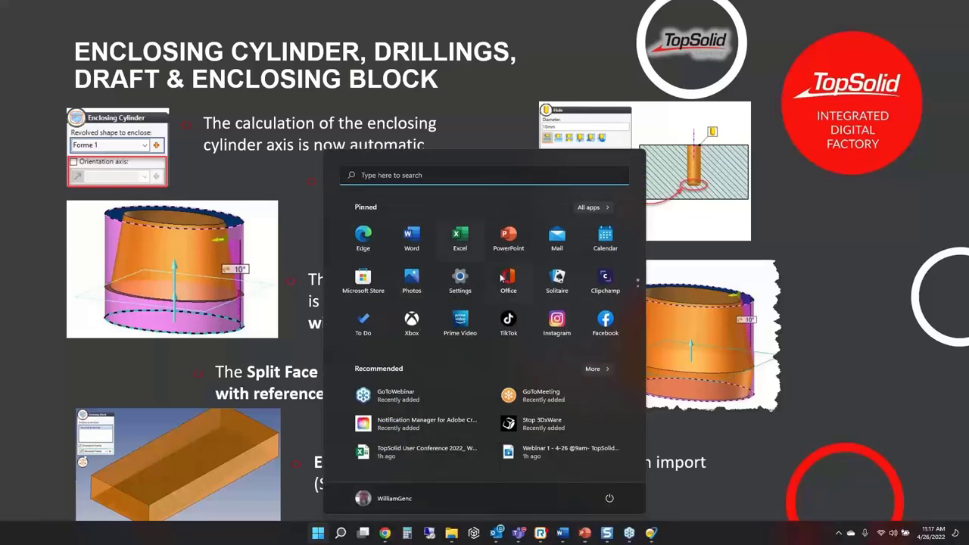
{"action": "left_click", "coordinate": [653, 534]}
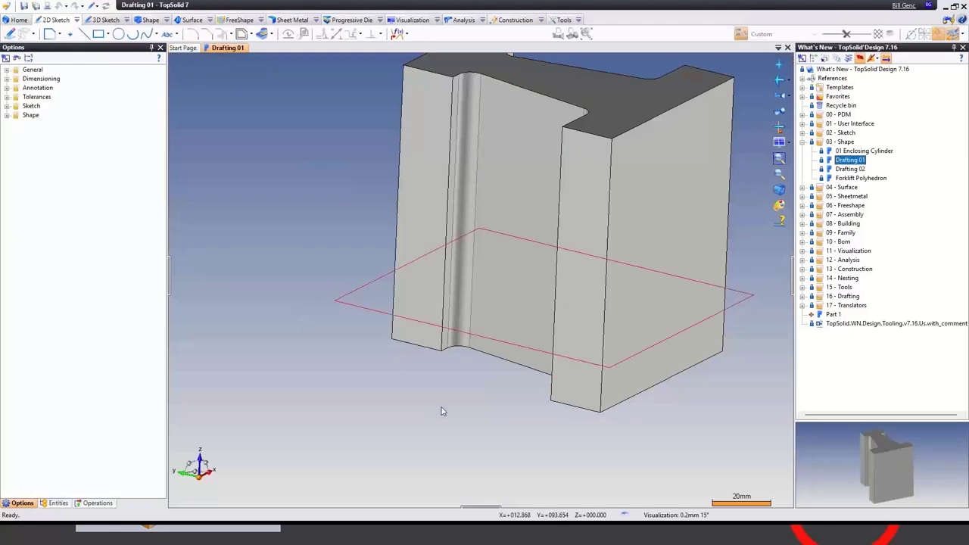
{"action": "middle_click_drag", "start_coordinate": [360, 398], "coordinate": [327, 423]}
- Start a reference-plane Draft with a 5° angle, using the horizontal plane across the block as its plane
{"action": "left_click", "coordinate": [151, 19]}
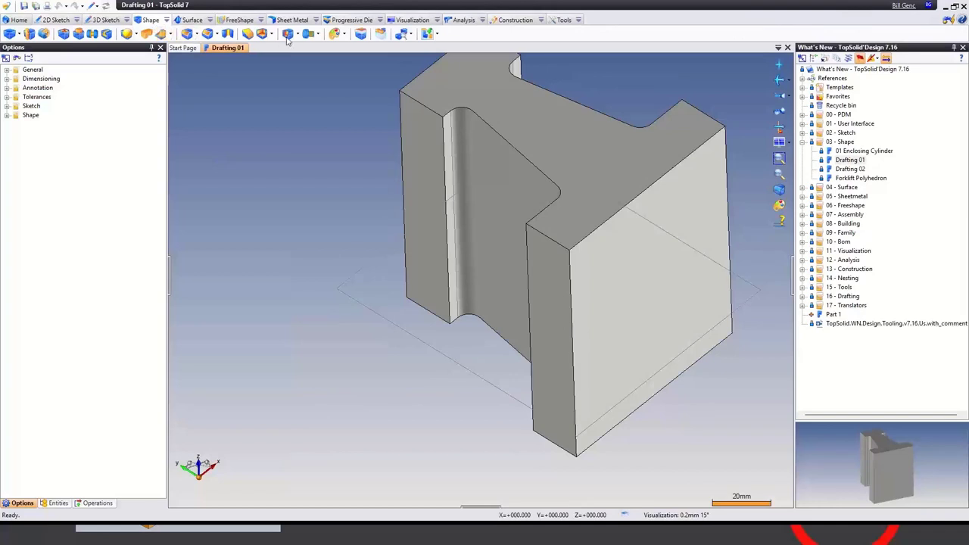
{"action": "left_click", "coordinate": [208, 104]}
{"action": "type", "text": "5"}
{"action": "left_click", "coordinate": [391, 289]}
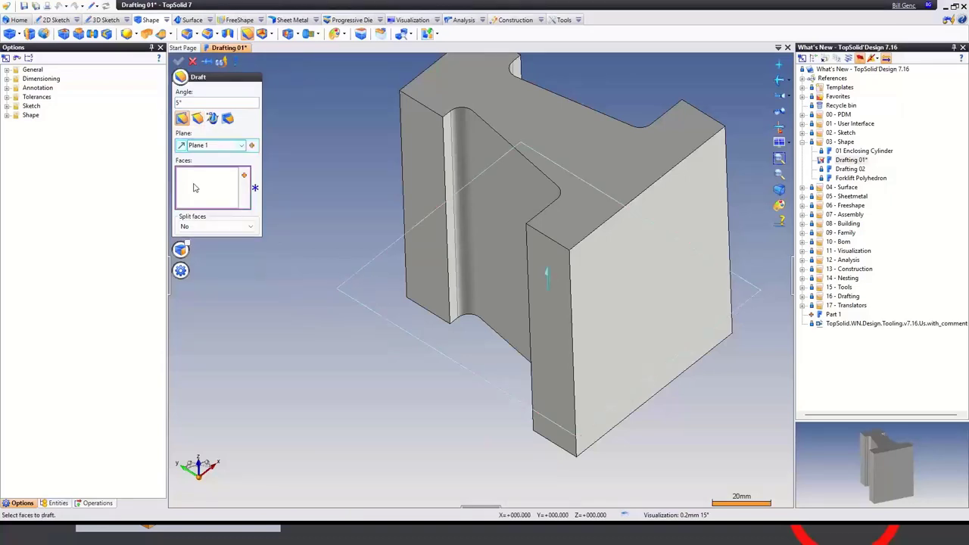
- Choose the faces to draft with the Root Face selection, using the block's top face as the root
{"action": "left_click", "coordinate": [244, 176]}
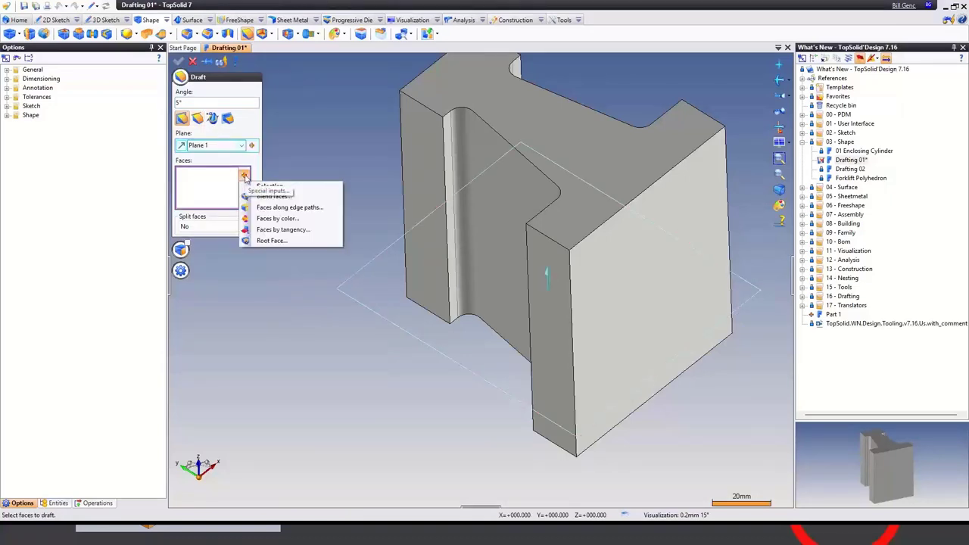
{"action": "left_click", "coordinate": [295, 241]}
{"action": "left_click", "coordinate": [522, 129]}
{"action": "left_click", "coordinate": [179, 60]}
{"action": "middle_click_drag", "start_coordinate": [336, 187], "coordinate": [340, 157]}
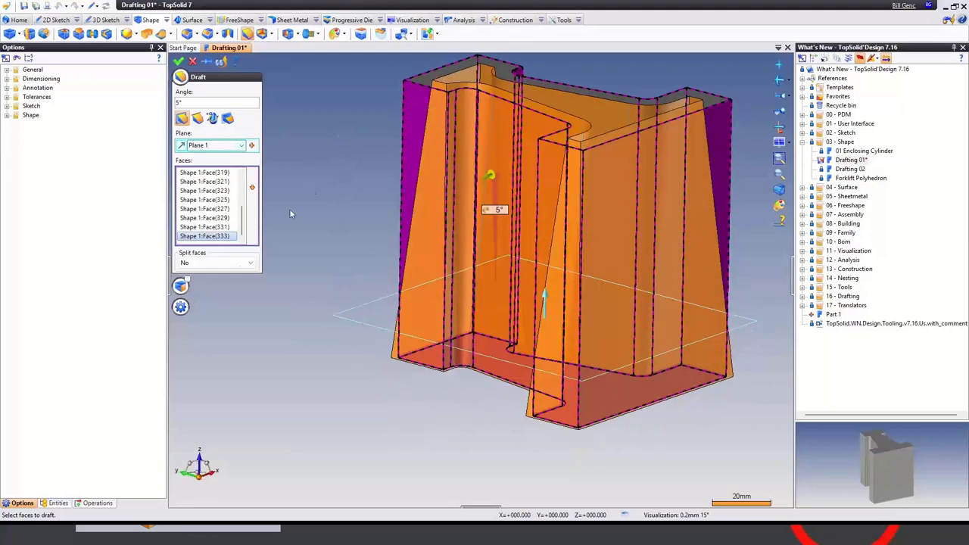
- Set the draft's split faces option to Both and examine the preview on either side of the plane
{"action": "left_click", "coordinate": [200, 265]}
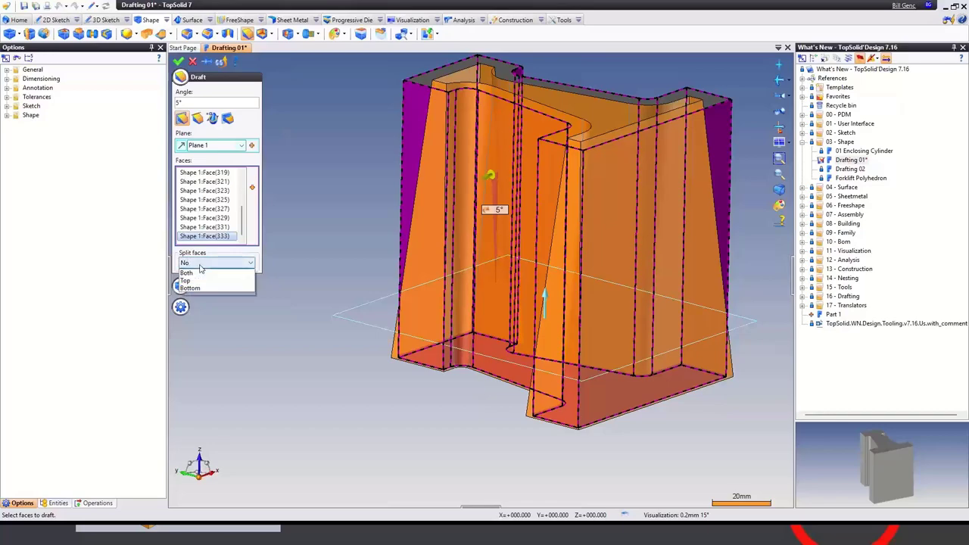
{"action": "left_click", "coordinate": [195, 281]}
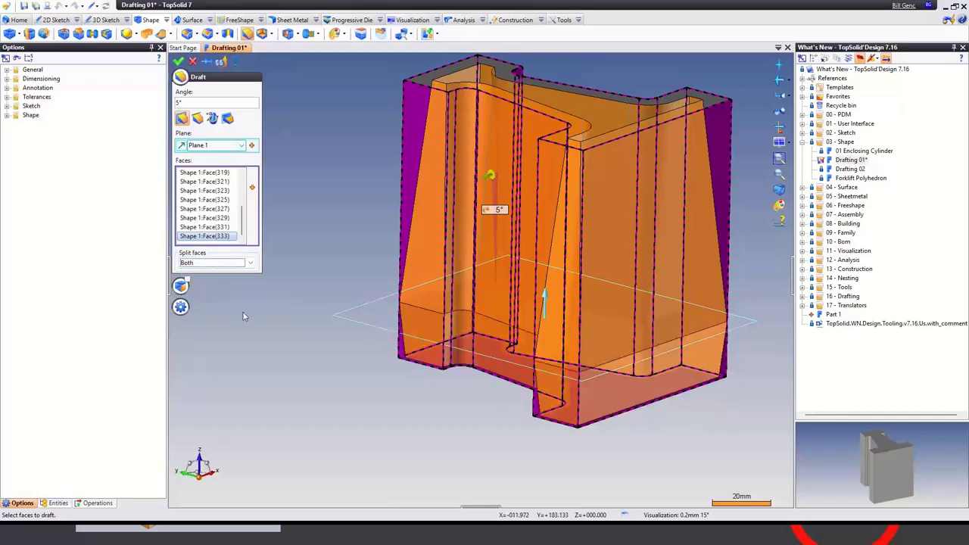
{"action": "scroll", "coordinate": [384, 328], "scroll_direction": "up", "scroll_amount": 5}
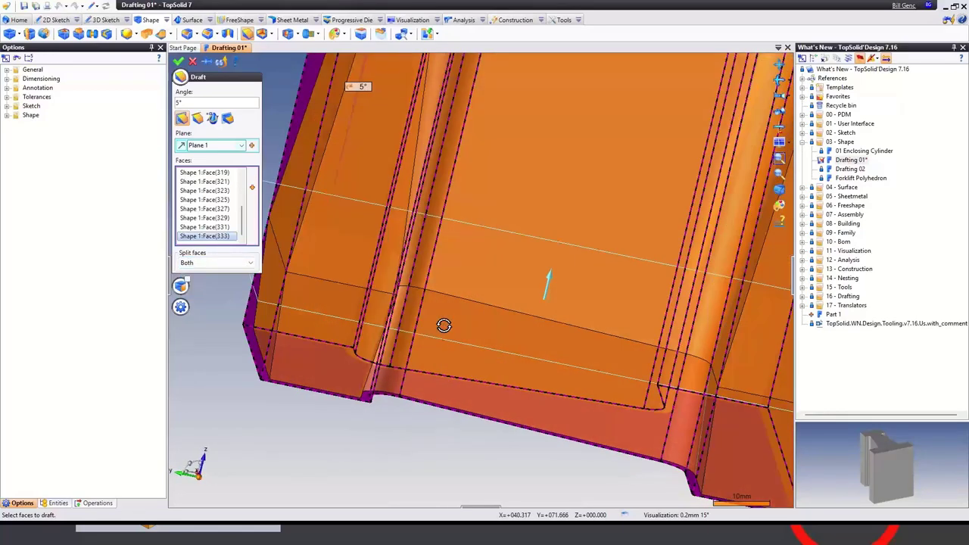
{"action": "middle_click_drag", "start_coordinate": [444, 326], "coordinate": [374, 325]}
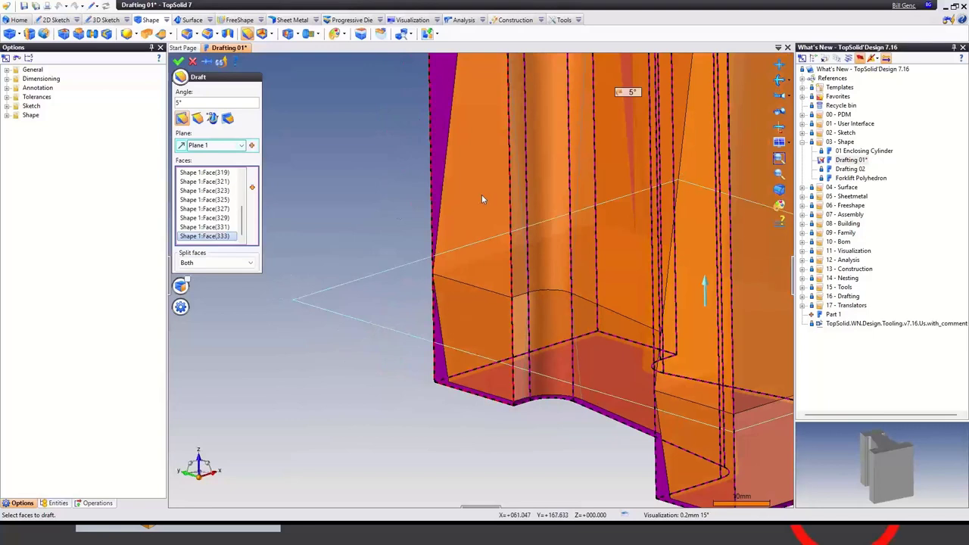
- Try the Top and Bottom split faces options for the draft, and cancel the command
{"action": "left_click", "coordinate": [216, 263]}
{"action": "left_click", "coordinate": [218, 289]}
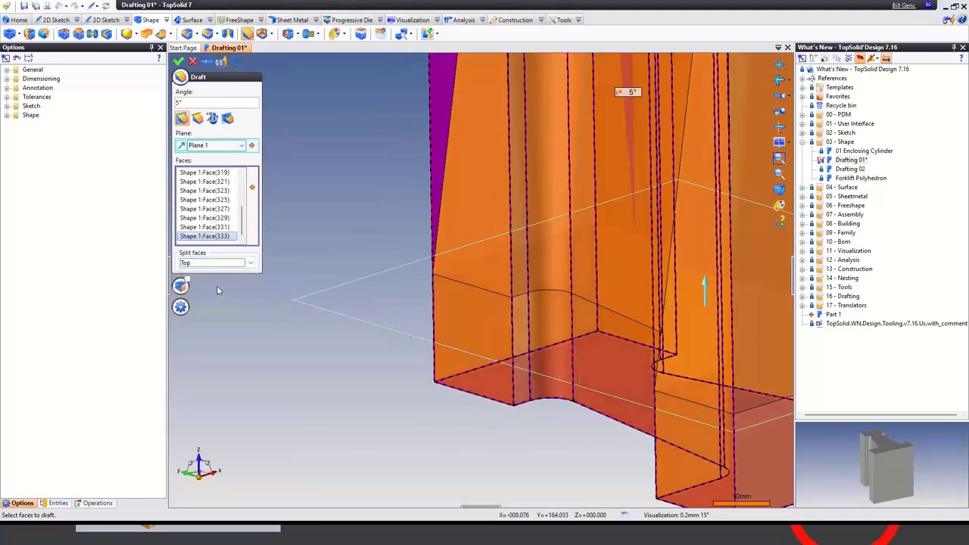
{"action": "left_click", "coordinate": [216, 263]}
{"action": "left_click", "coordinate": [218, 298]}
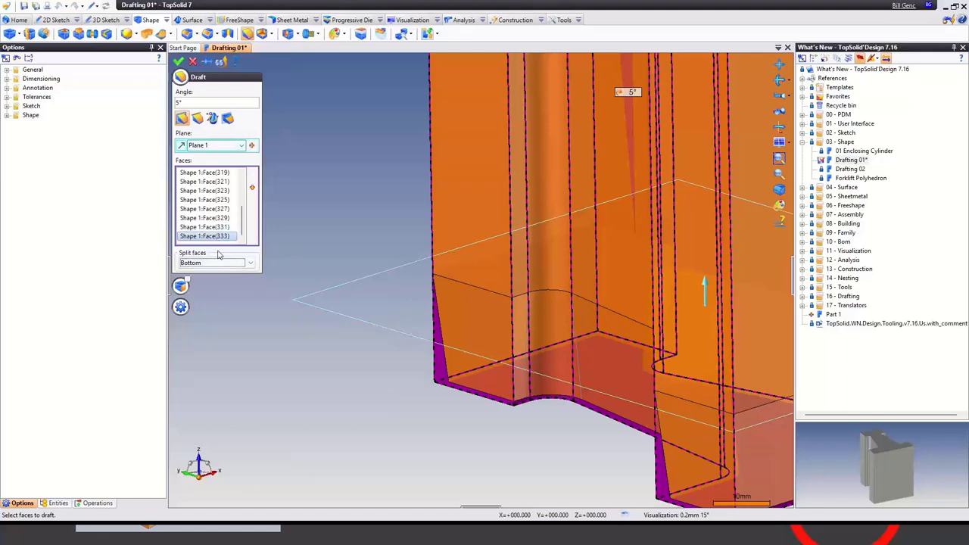
{"action": "left_click", "coordinate": [192, 62]}
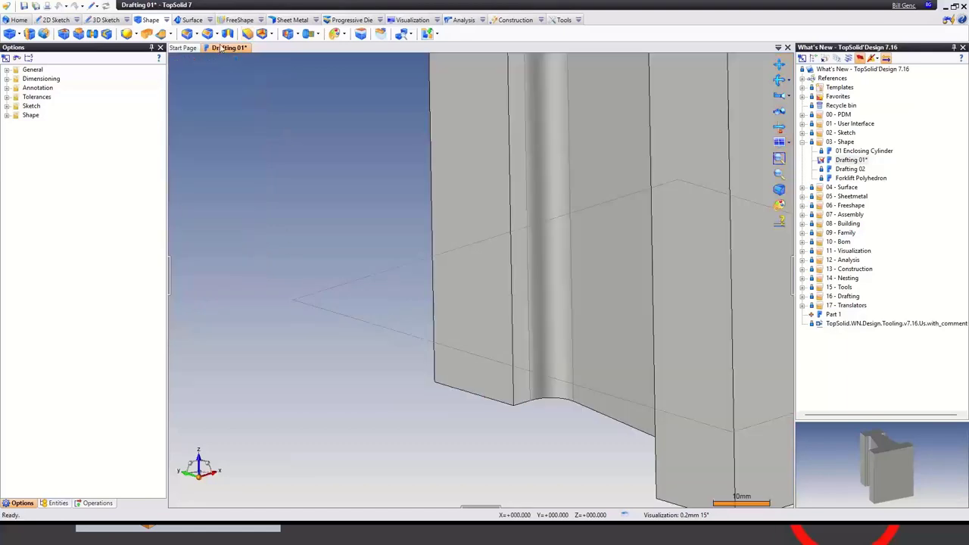
- Close Drafting 01 without saving and open the Drafting 02 part from the 03 - Shape folder
{"action": "left_click", "coordinate": [221, 48]}
{"action": "left_click", "coordinate": [499, 293]}
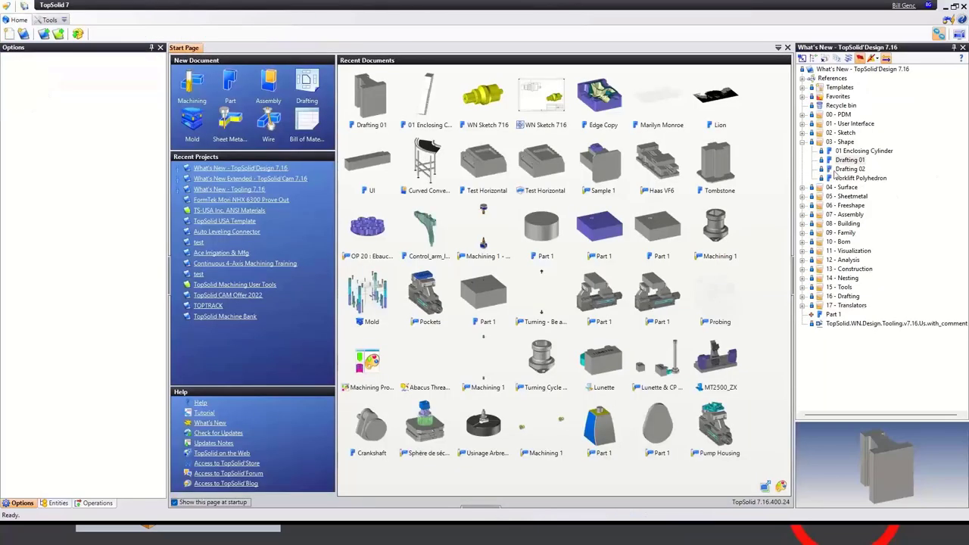
{"action": "double_click", "coordinate": [843, 169]}
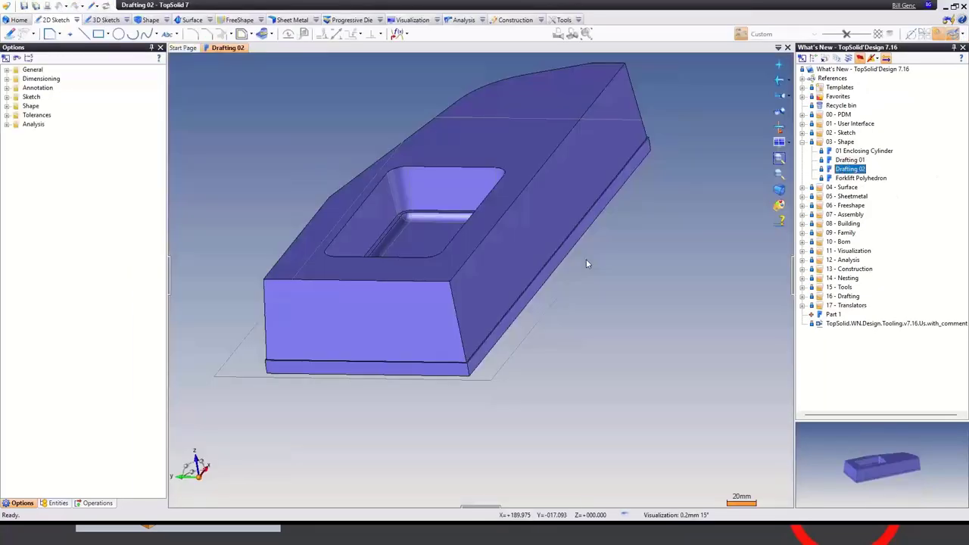
{"action": "middle_click_drag", "start_coordinate": [548, 347], "coordinate": [590, 421]}
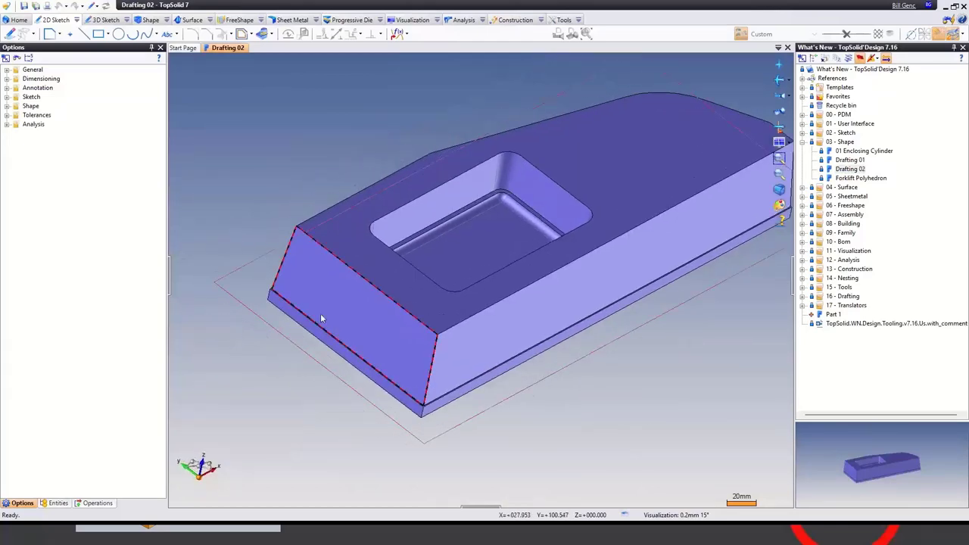
- Review the settings of the existing Draft 1 operation, then remove that operation from the part
{"action": "left_click", "coordinate": [97, 503]}
{"action": "left_click", "coordinate": [31, 91]}
{"action": "double_click", "coordinate": [31, 91]}
{"action": "middle_click_drag", "start_coordinate": [337, 110], "coordinate": [316, 188]}
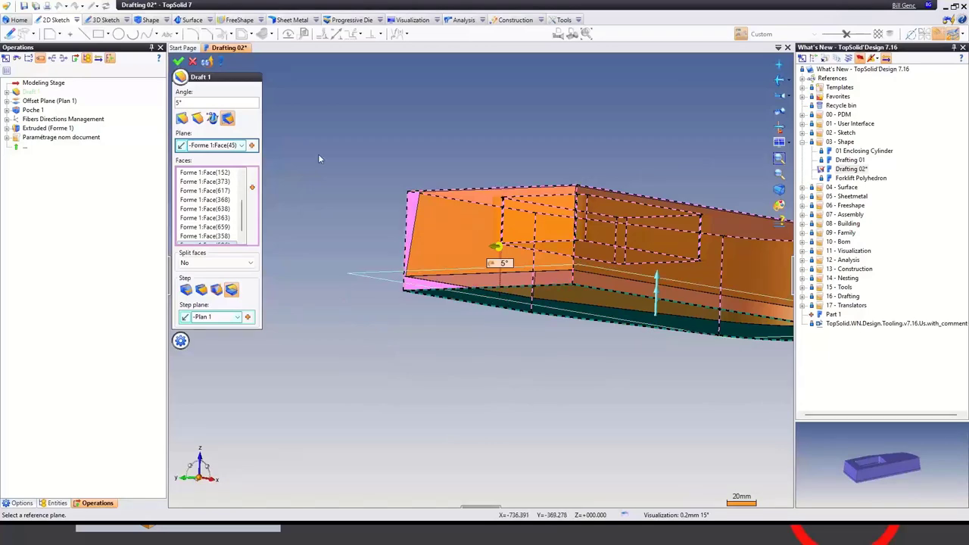
{"action": "key", "text": "Return"}
{"action": "key", "text": "ctrl+z"}
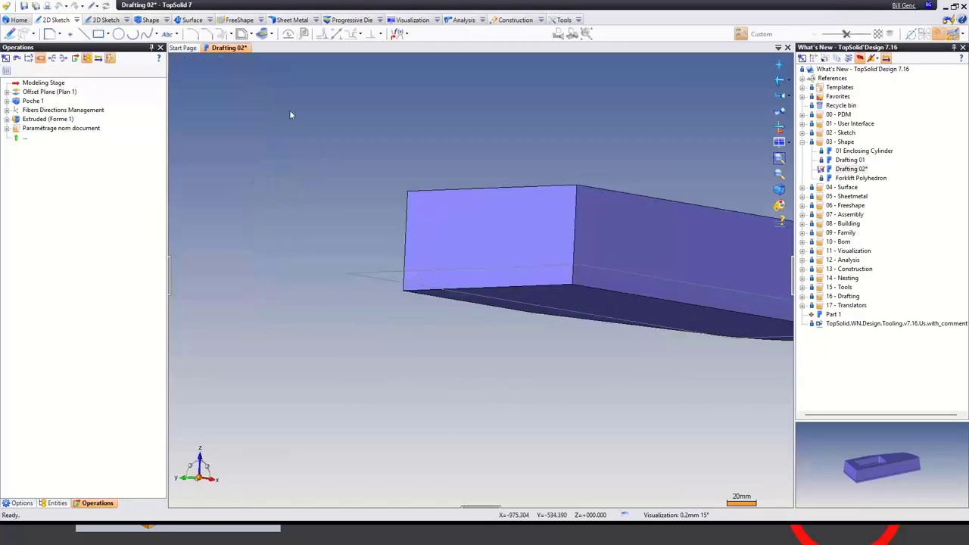
- Start a Draft in draft with step mode, using the part's underside as the reference plane
{"action": "mouse_move", "coordinate": [381, 262]}
{"action": "middle_mouse_down"}
{"action": "mouse_move", "coordinate": [324, 264]}
{"action": "mouse_move", "coordinate": [286, 234]}
{"action": "middle_mouse_up"}
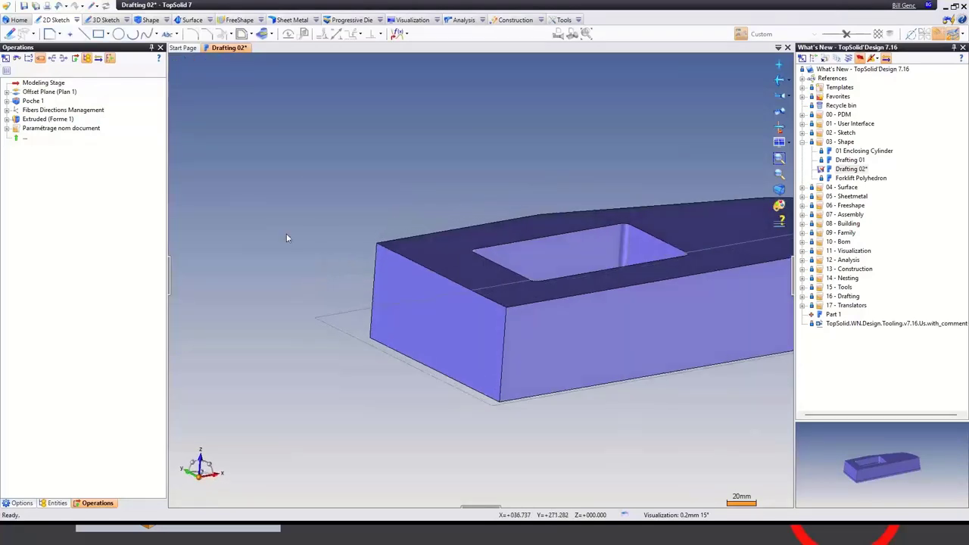
{"action": "left_click", "coordinate": [150, 21]}
{"action": "left_click", "coordinate": [247, 34]}
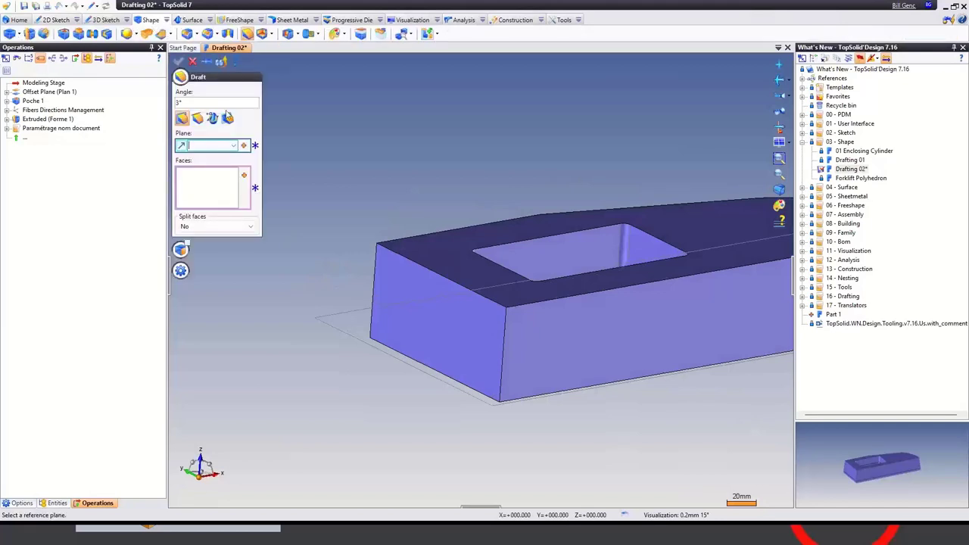
{"action": "left_click", "coordinate": [227, 122]}
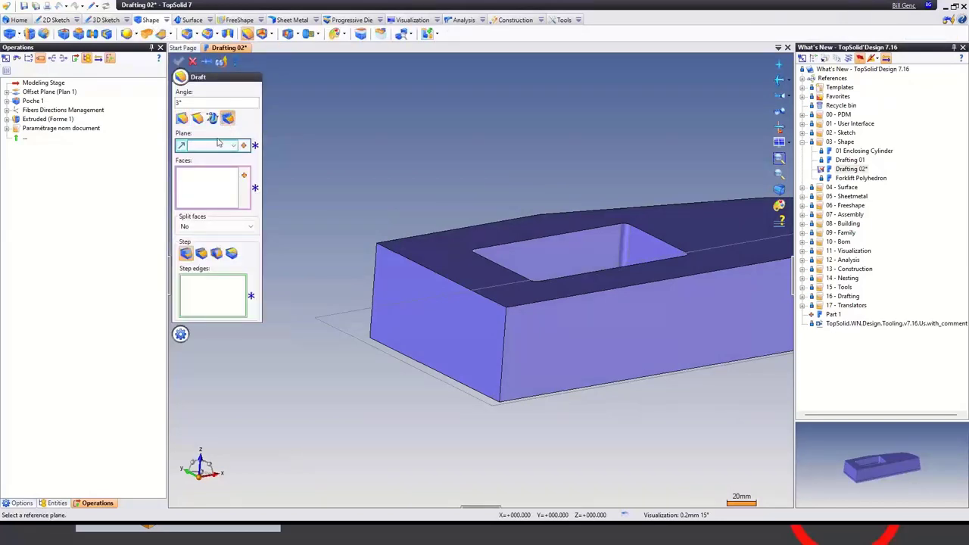
{"action": "middle_click_drag", "start_coordinate": [336, 171], "coordinate": [344, 144]}
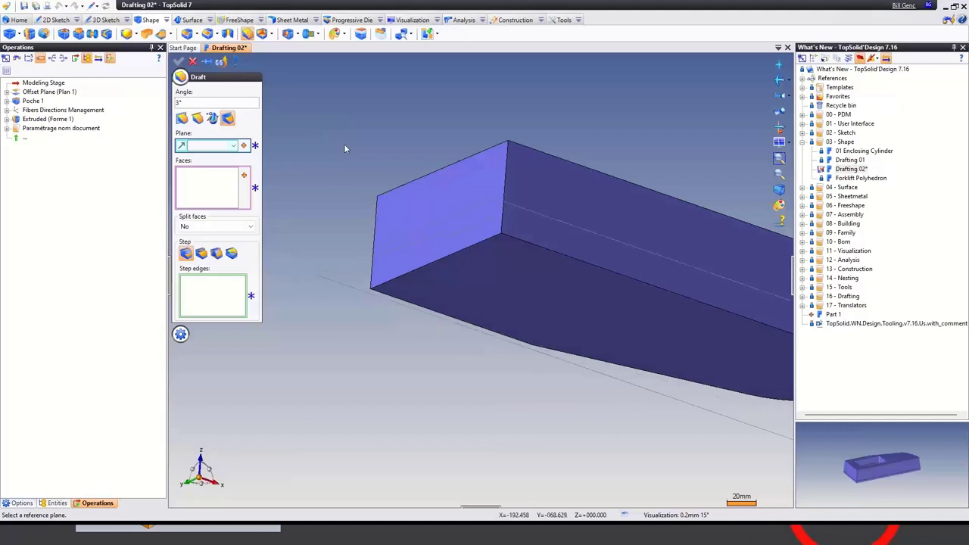
{"action": "left_click", "coordinate": [488, 289]}
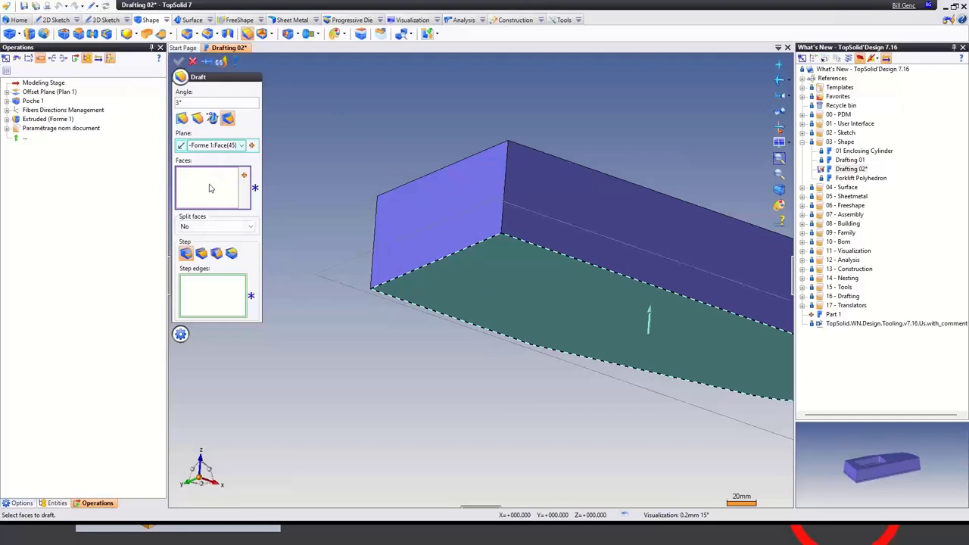
- Draft the flat end face using the Step with plane option on Plan 1, with the plane direction reversed
{"action": "left_click", "coordinate": [448, 198]}
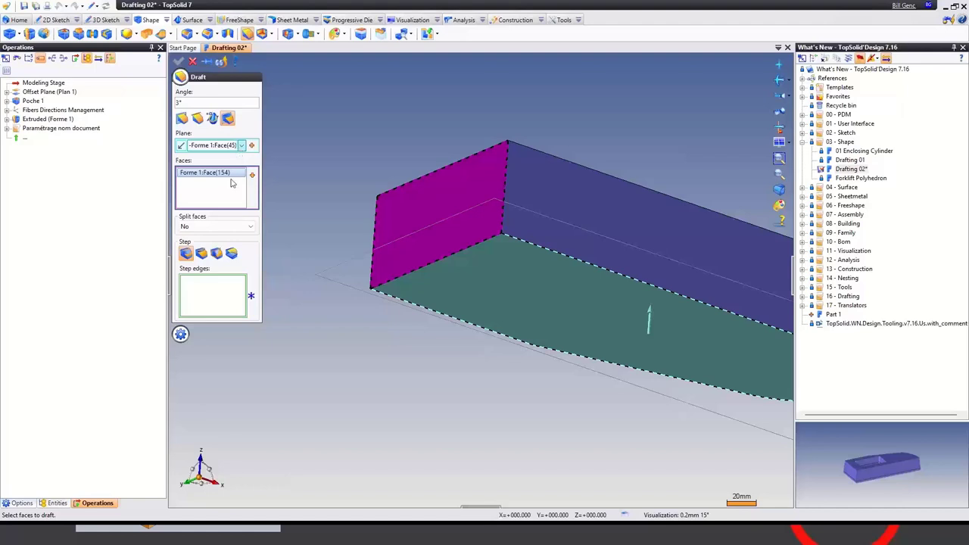
{"action": "left_click", "coordinate": [230, 252]}
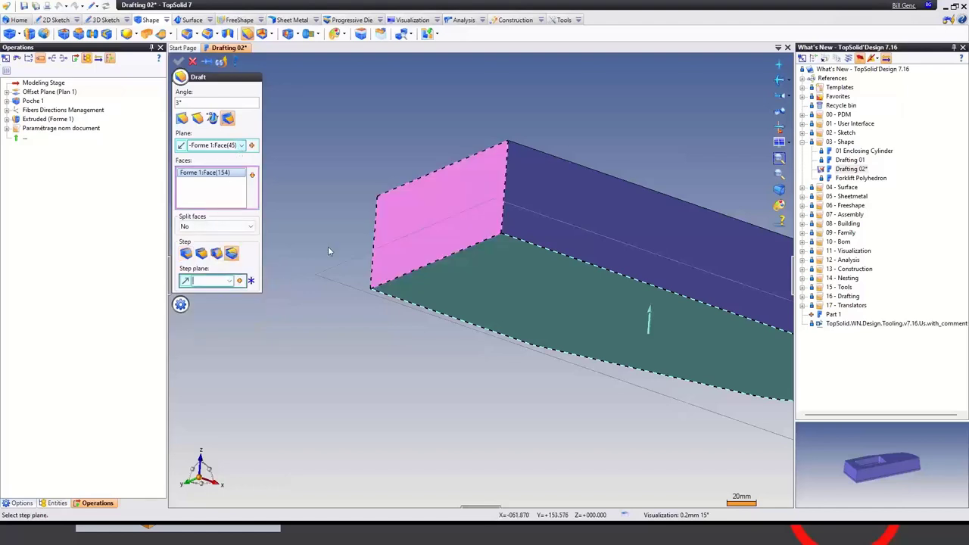
{"action": "left_click", "coordinate": [353, 263]}
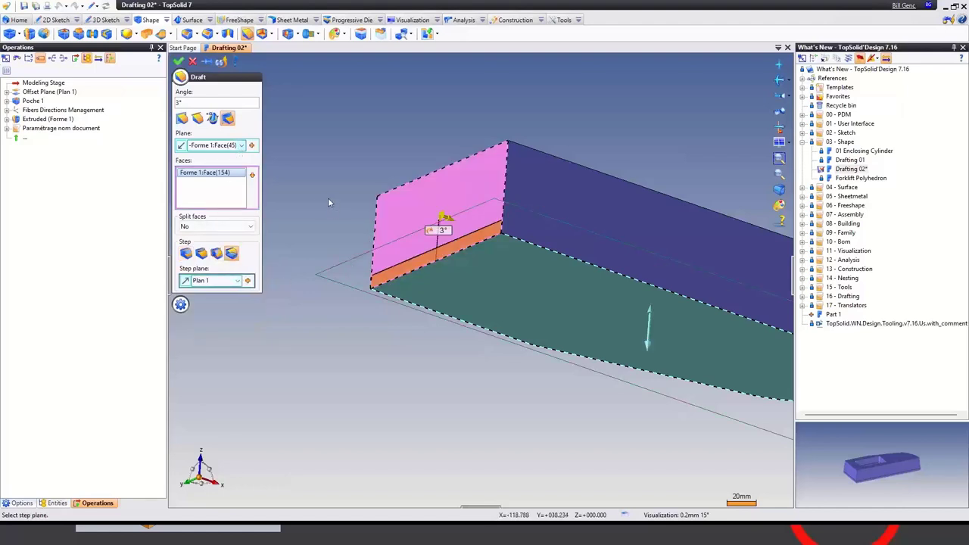
{"action": "left_click", "coordinate": [184, 281]}
{"action": "middle_click_drag", "start_coordinate": [325, 179], "coordinate": [207, 206]}
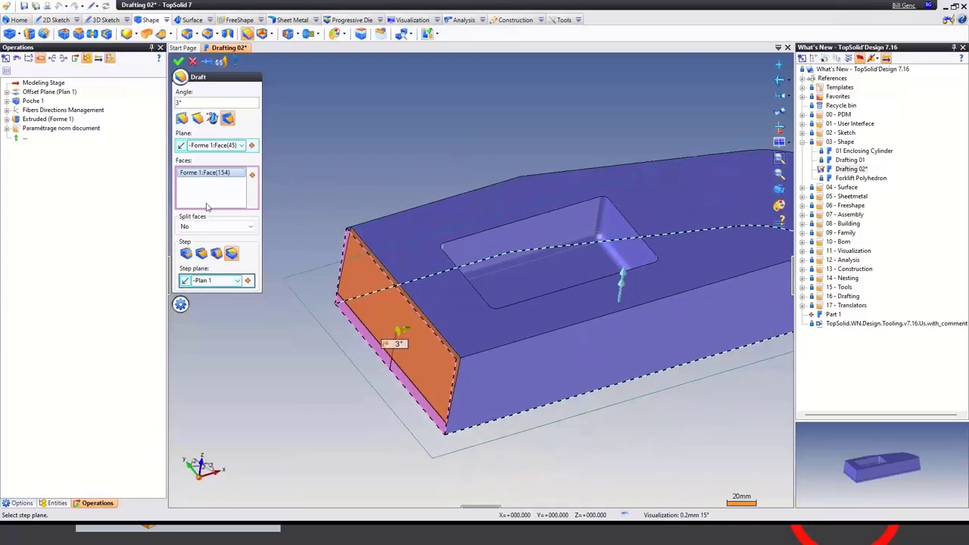
- Add the remaining outer side faces around the part, including the curved end, to the draft
{"action": "left_click", "coordinate": [536, 383]}
{"action": "scroll", "coordinate": [543, 352], "scroll_direction": "up", "scroll_amount": 4}
{"action": "scroll", "coordinate": [550, 310], "scroll_direction": "up", "scroll_amount": 3}
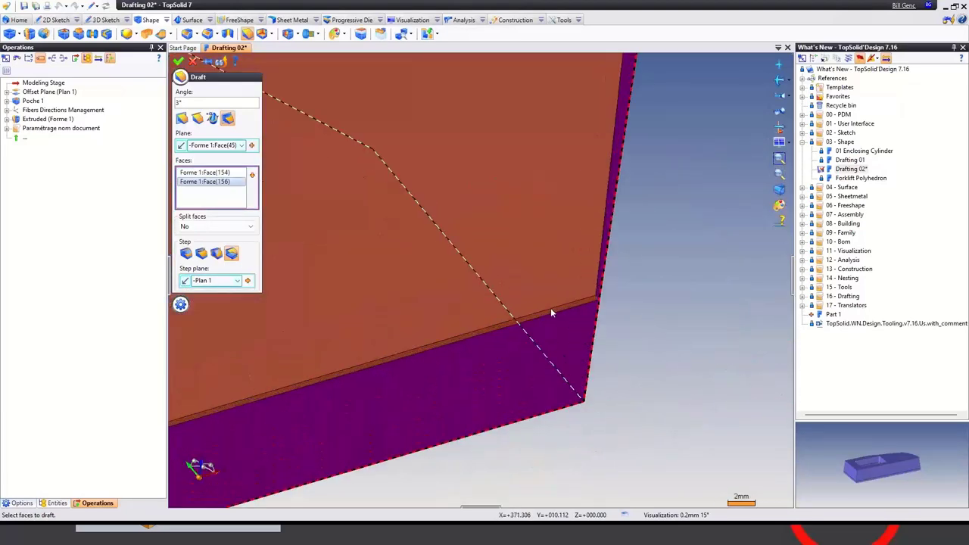
{"action": "scroll", "coordinate": [563, 324], "scroll_direction": "down", "scroll_amount": 4}
{"action": "middle_click_drag", "start_coordinate": [560, 342], "coordinate": [625, 253]}
{"action": "left_click", "coordinate": [626, 253]}
{"action": "left_click", "coordinate": [599, 113]}
{"action": "middle_click_drag", "start_coordinate": [599, 113], "coordinate": [583, 296]}
{"action": "left_click", "coordinate": [643, 152]}
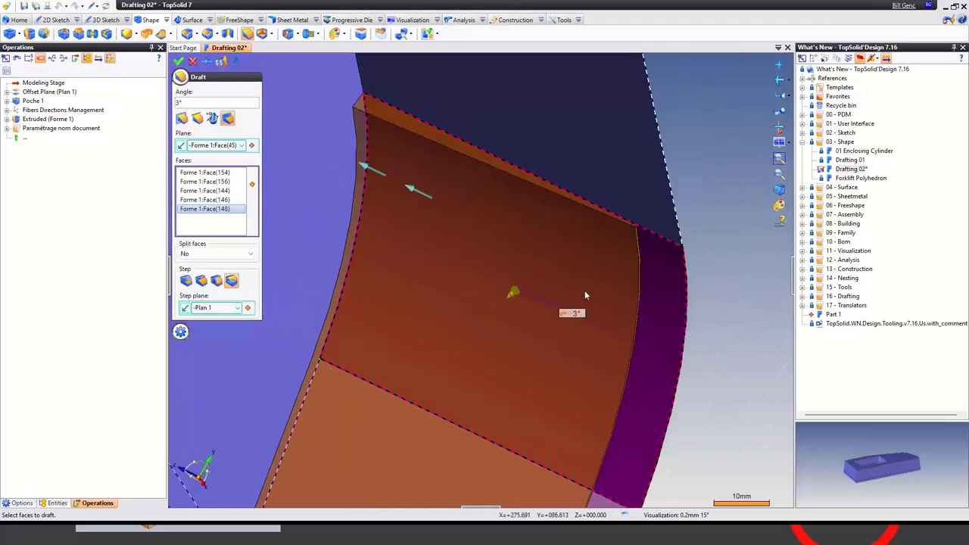
{"action": "left_click", "coordinate": [590, 177]}
{"action": "middle_click_drag", "start_coordinate": [590, 177], "coordinate": [547, 246]}
{"action": "middle_click_drag", "start_coordinate": [525, 138], "coordinate": [455, 144]}
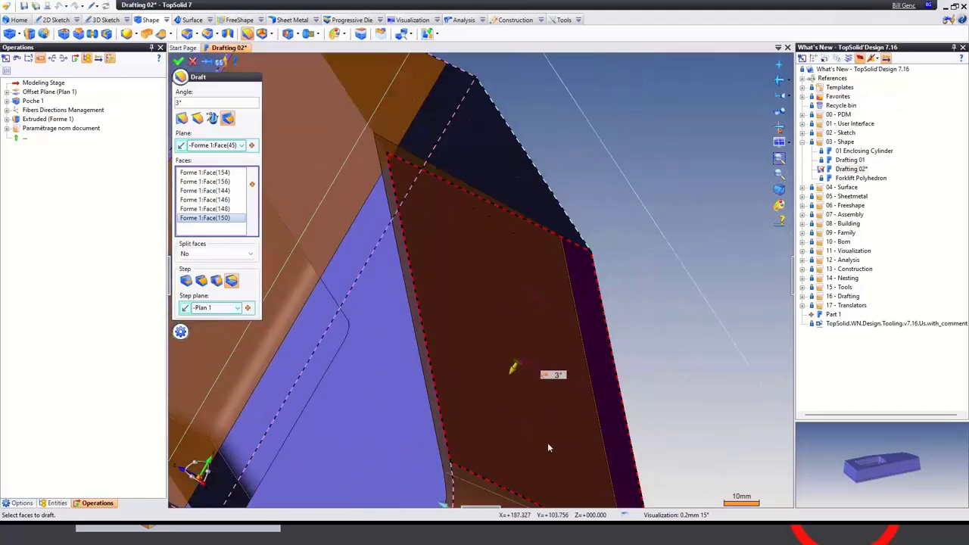
{"action": "left_click", "coordinate": [496, 215]}
{"action": "middle_click_drag", "start_coordinate": [498, 221], "coordinate": [508, 335]}
- Add the pocket's inner wall and corner faces to the draft and create the draft operation
{"action": "scroll", "coordinate": [509, 335], "scroll_direction": "up", "scroll_amount": 8}
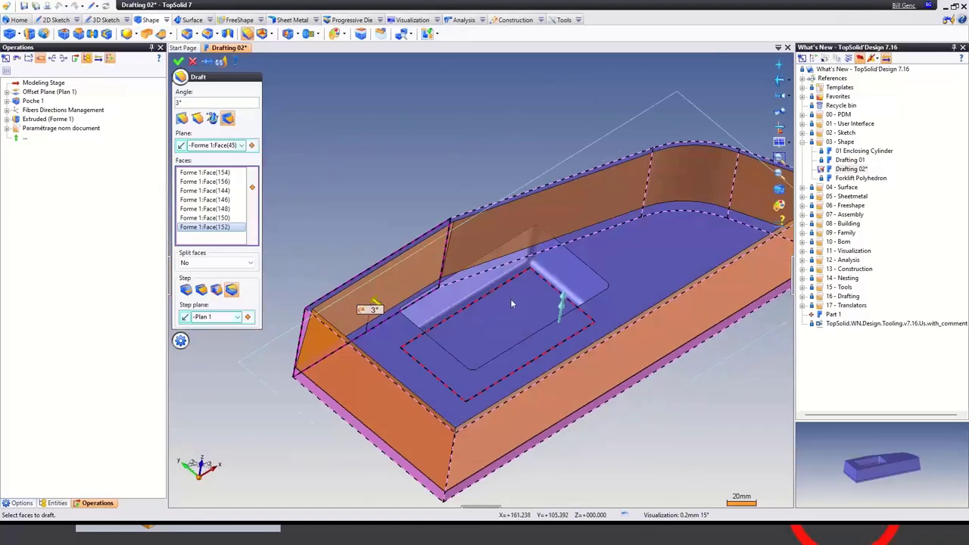
{"action": "left_click", "coordinate": [467, 278]}
{"action": "scroll", "coordinate": [467, 277], "scroll_direction": "up", "scroll_amount": 4}
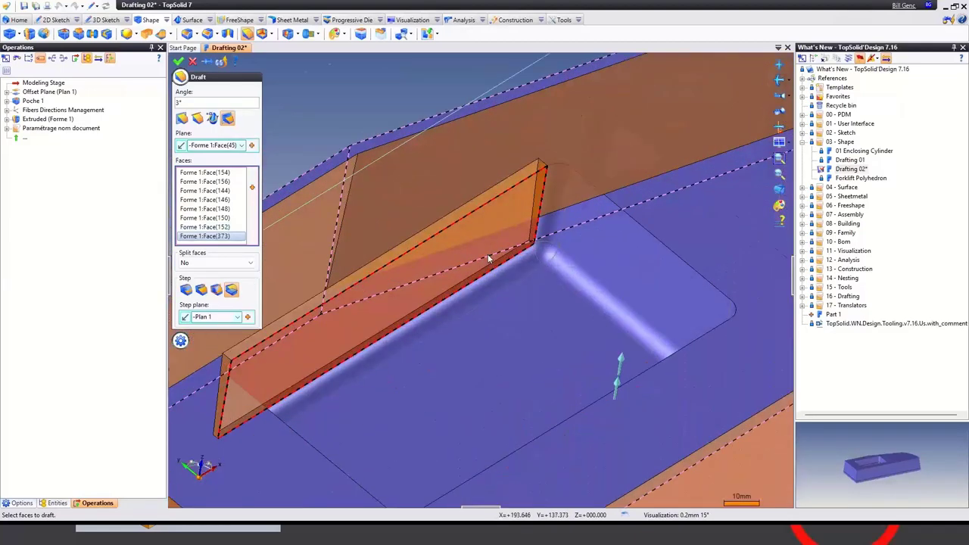
{"action": "left_click", "coordinate": [583, 140]}
{"action": "left_click", "coordinate": [652, 208]}
{"action": "middle_click_drag", "start_coordinate": [648, 218], "coordinate": [379, 383]}
{"action": "left_click", "coordinate": [583, 220]}
{"action": "left_click", "coordinate": [572, 293]}
{"action": "scroll", "coordinate": [400, 91], "scroll_direction": "down", "scroll_amount": 2}
{"action": "left_click", "coordinate": [454, 322]}
{"action": "left_click", "coordinate": [421, 305]}
{"action": "middle_click_drag", "start_coordinate": [421, 305], "coordinate": [664, 449]}
{"action": "left_click", "coordinate": [179, 60]}
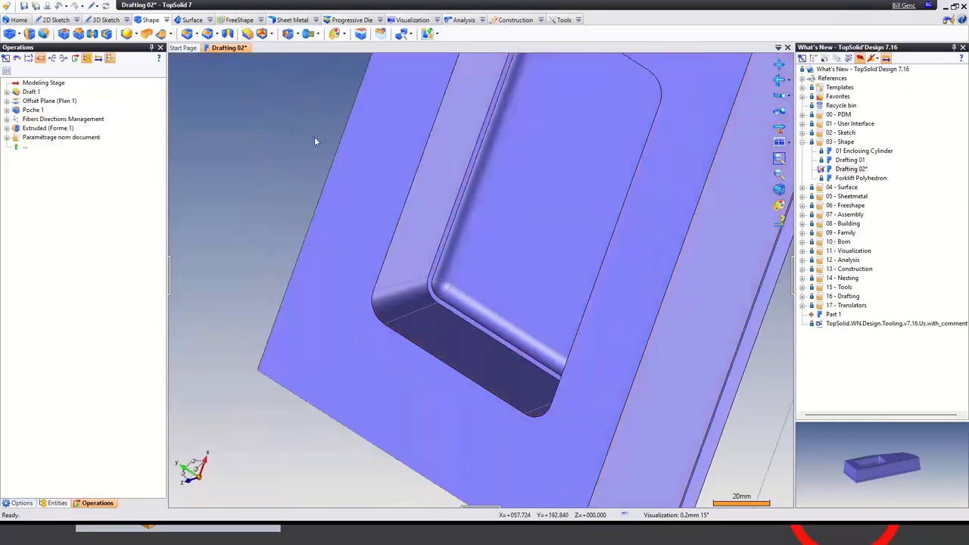
{"action": "middle_click_drag", "start_coordinate": [359, 236], "coordinate": [395, 171]}
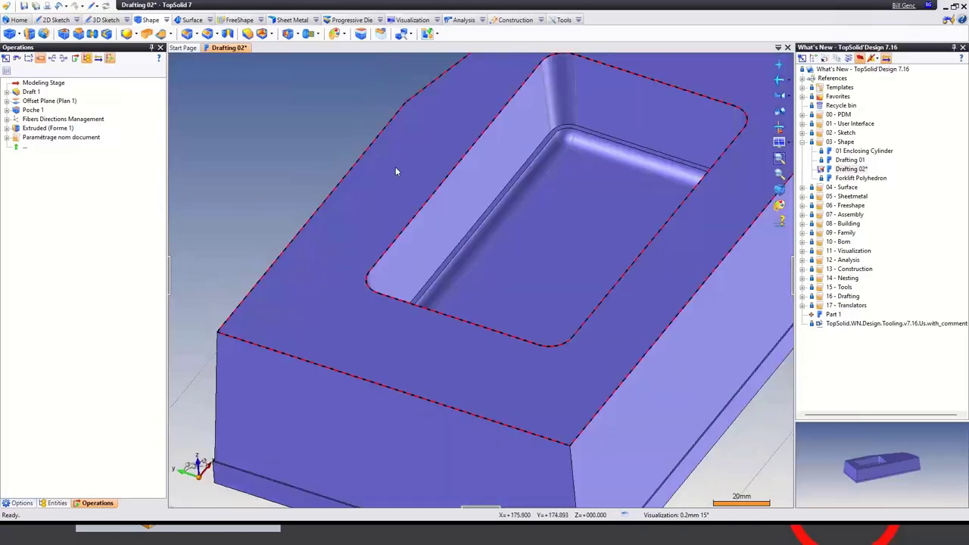
- Close Drafting 02 without saving its changes and switch to the PowerPoint presentation
{"action": "key", "text": "ctrl+w"}
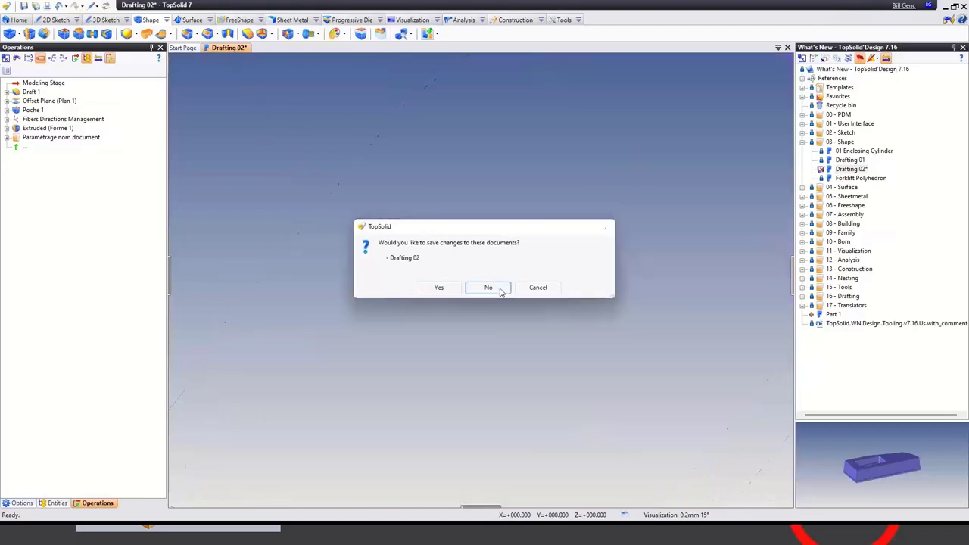
{"action": "left_click", "coordinate": [489, 287]}
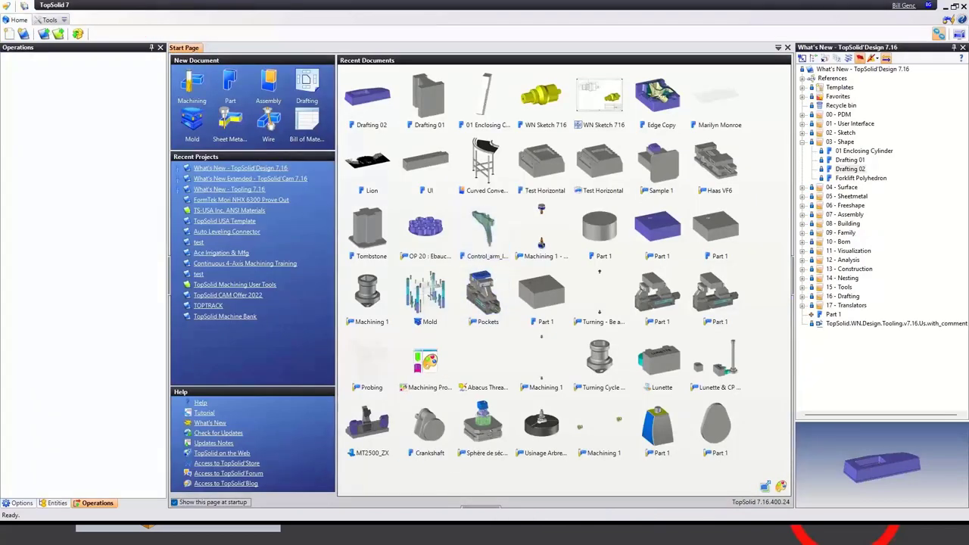
{"action": "left_click", "coordinate": [583, 521]}
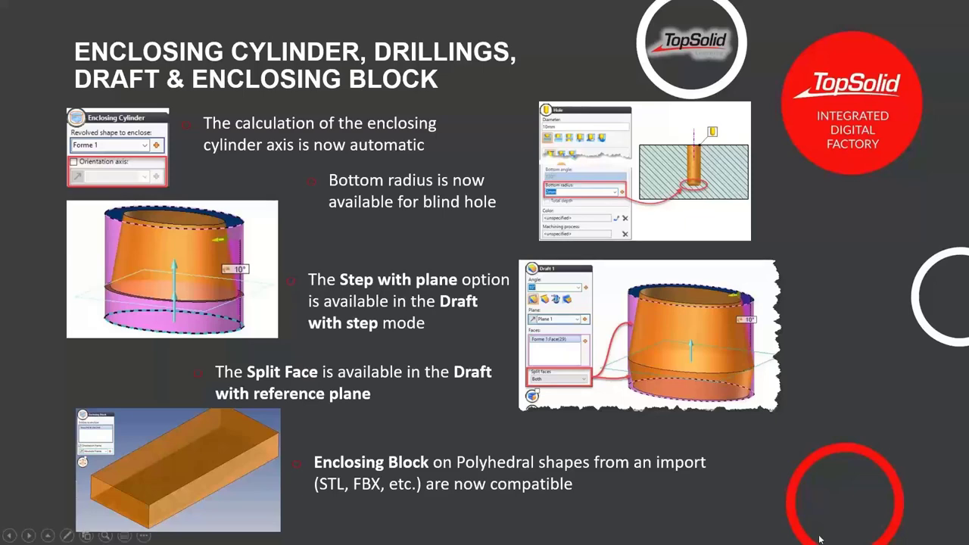
- Switch back to TopSolid and open the Forklift Polyhedron part from the 03 - Shape folder
{"action": "key", "text": "super"}
{"action": "left_click", "coordinate": [651, 533]}
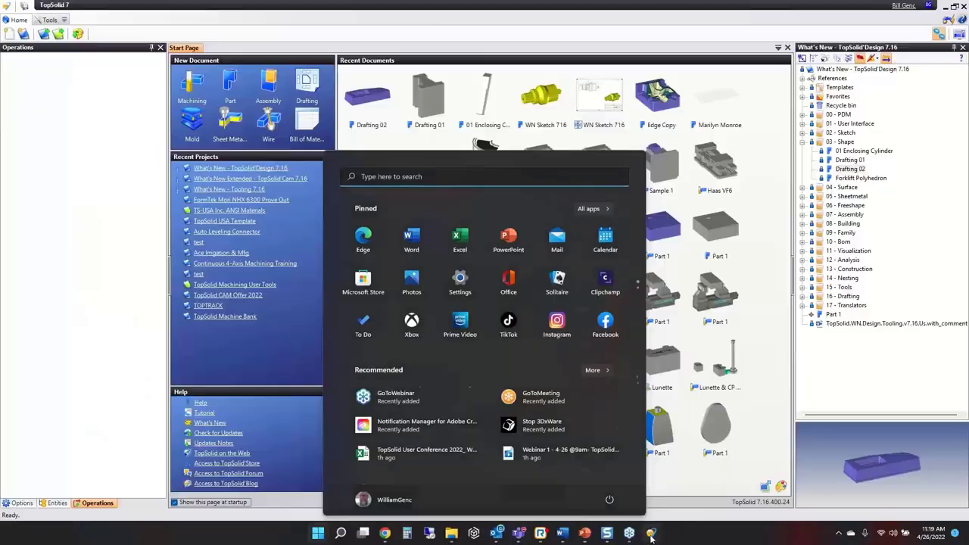
{"action": "double_click", "coordinate": [862, 179]}
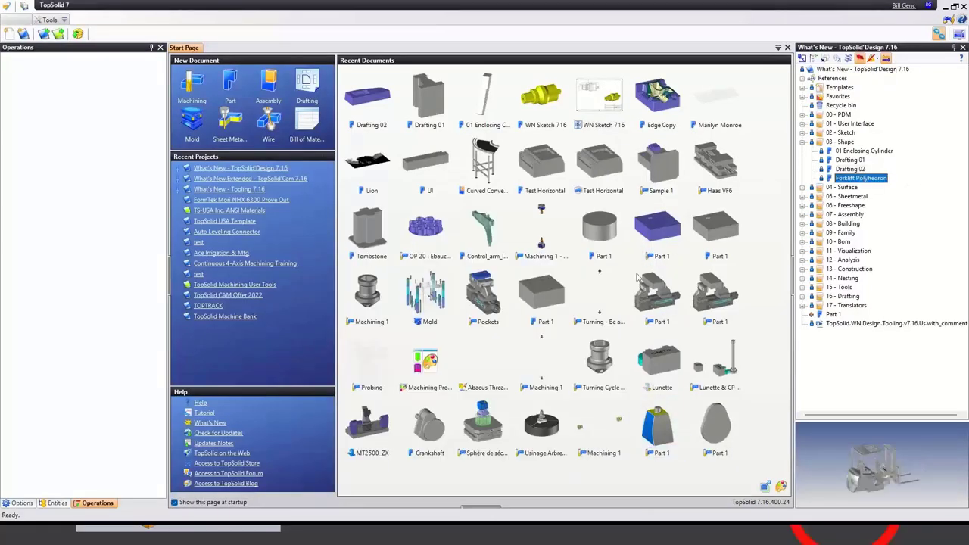
{"action": "scroll", "coordinate": [461, 171], "scroll_direction": "up", "scroll_amount": 5}
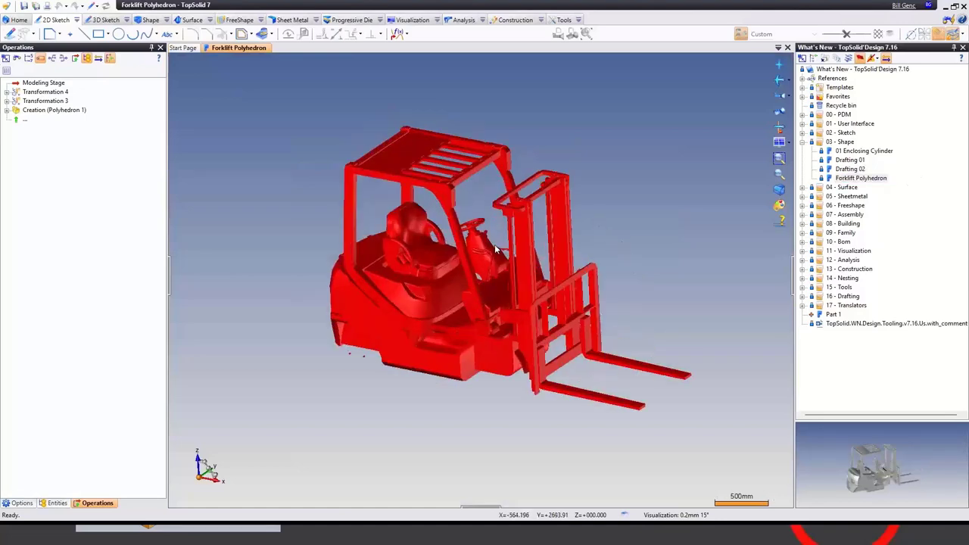
- Show the forklift's polyhedron facet edges, examine the triangulated mesh, and hide the edges again
{"action": "left_click", "coordinate": [412, 20]}
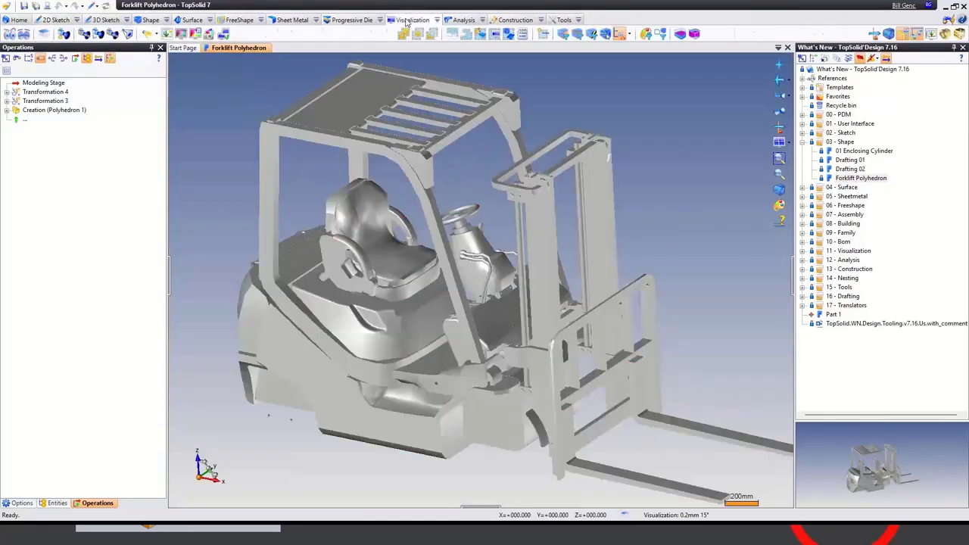
{"action": "left_click", "coordinate": [605, 33]}
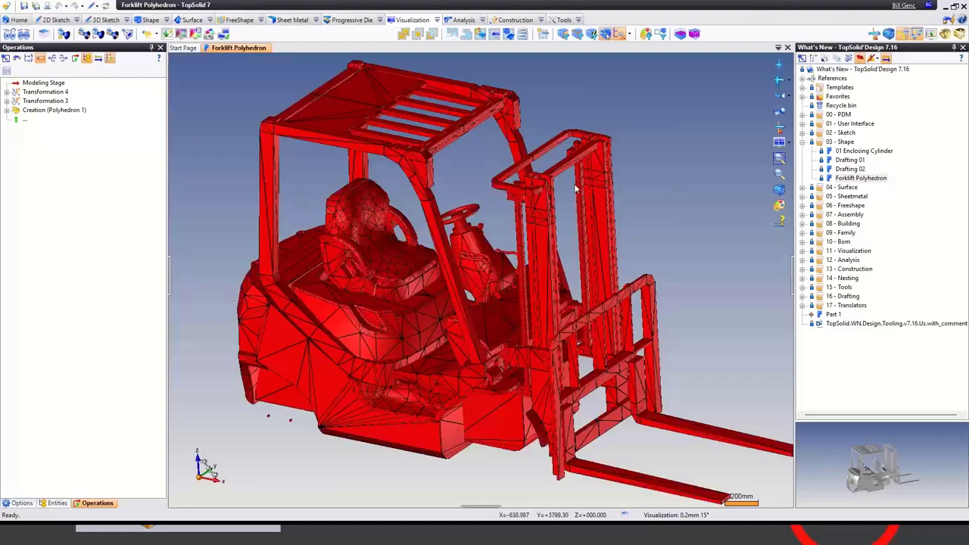
{"action": "scroll", "coordinate": [531, 213], "scroll_direction": "up", "scroll_amount": 3}
{"action": "scroll", "coordinate": [535, 217], "scroll_direction": "down", "scroll_amount": 2}
{"action": "scroll", "coordinate": [534, 217], "scroll_direction": "down", "scroll_amount": 1}
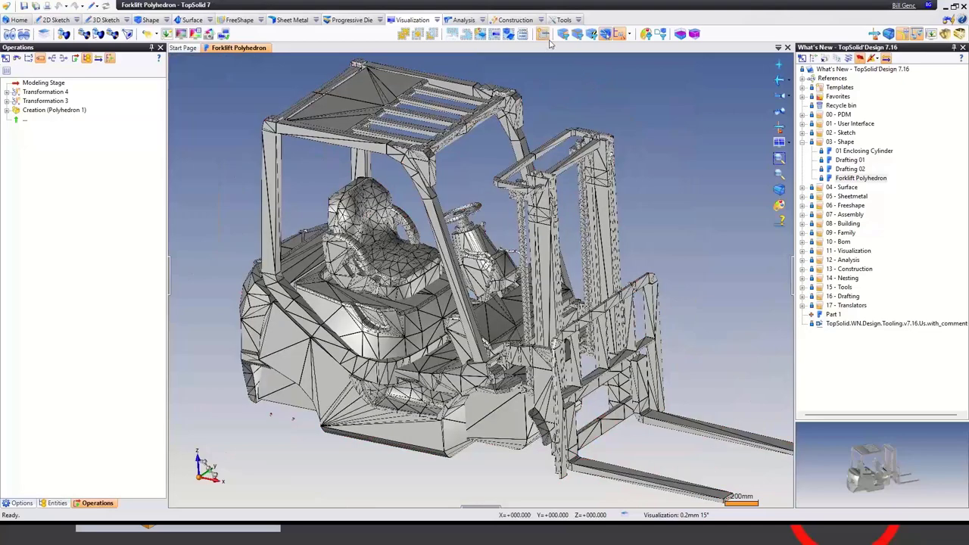
{"action": "left_click", "coordinate": [605, 34]}
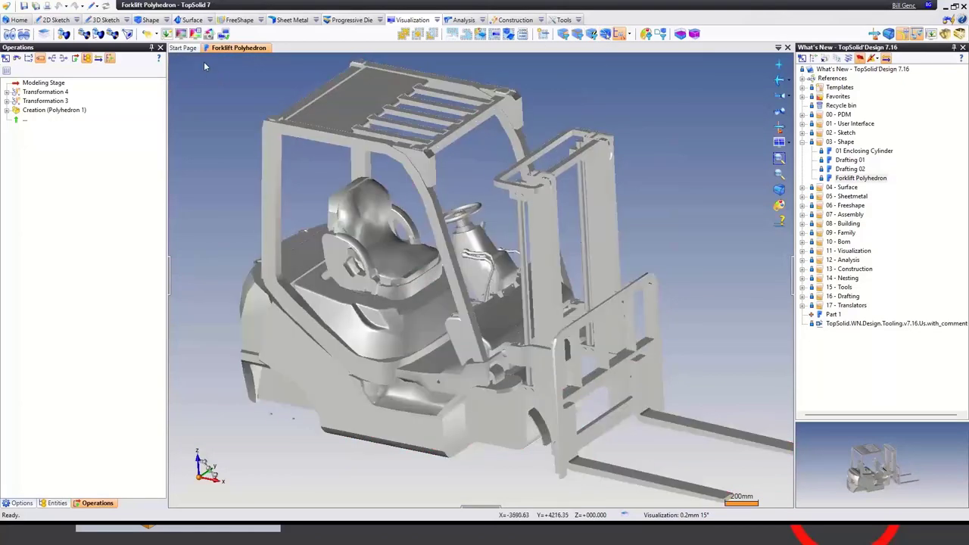
- Try an Enclosing Block around the forklift polyhedron, oriented to the Absolute Frame
{"action": "left_click", "coordinate": [148, 19]}
{"action": "left_click", "coordinate": [10, 34]}
{"action": "left_click", "coordinate": [34, 66]}
{"action": "left_click", "coordinate": [326, 119]}
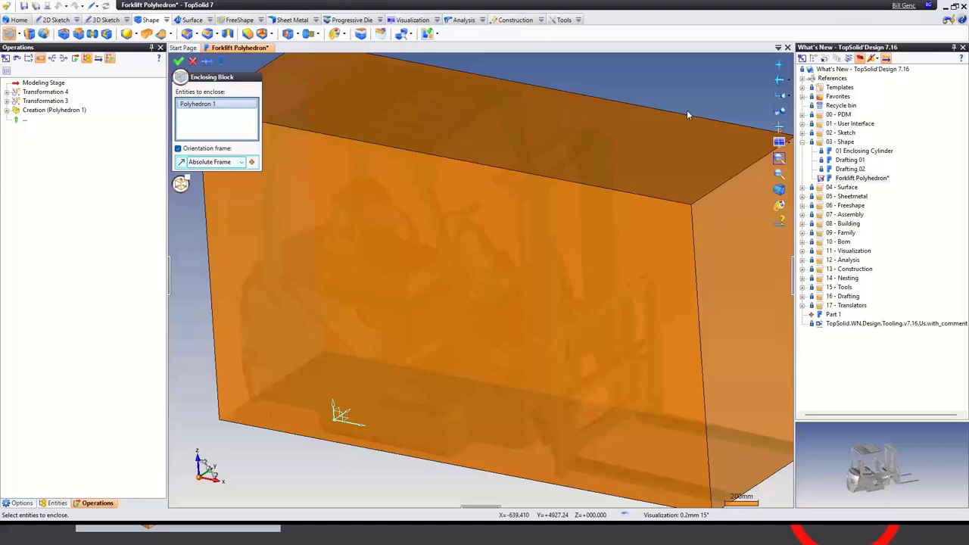
{"action": "key", "text": "Escape"}
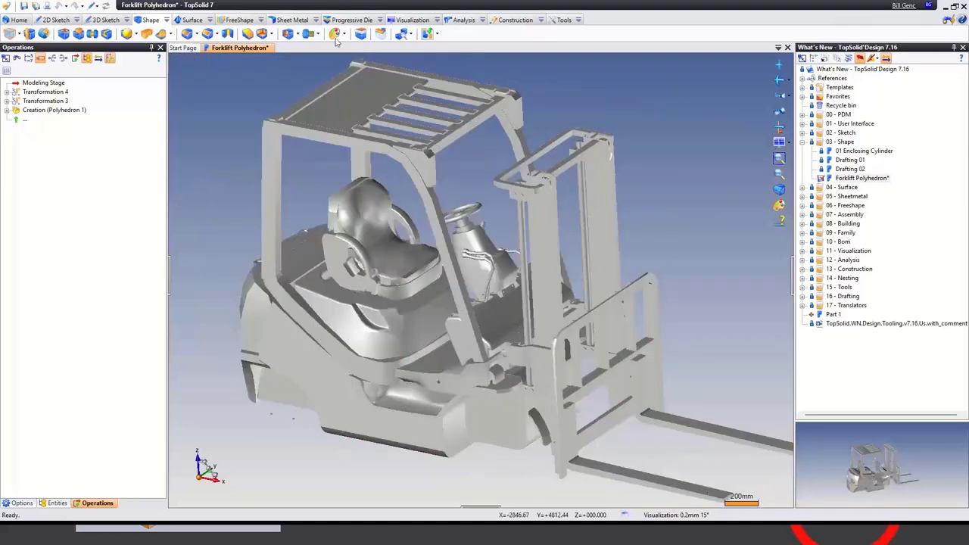
- Close the Forklift Polyhedron document without saving its changes
{"action": "middle_click", "coordinate": [246, 48]}
{"action": "left_click", "coordinate": [485, 287]}
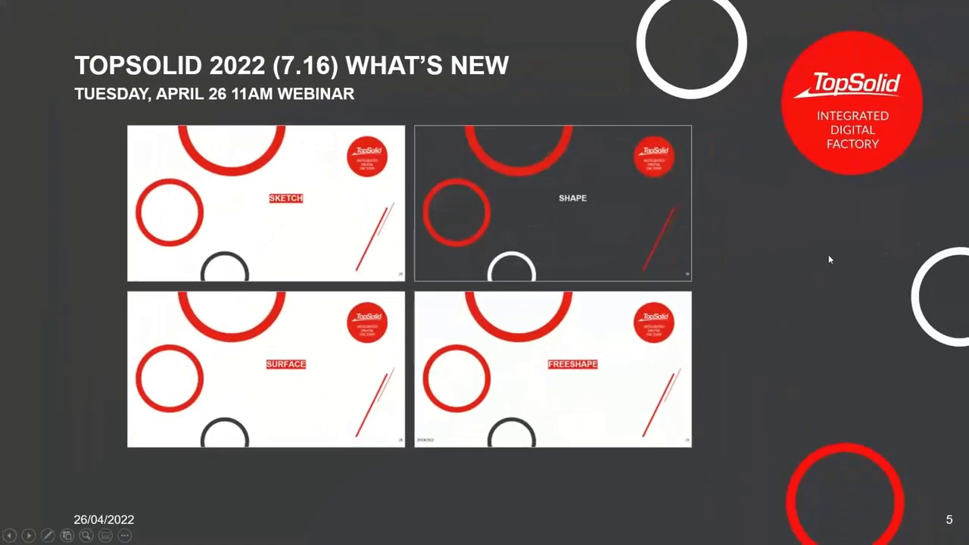
{"action": "left_click", "coordinate": [303, 386]}
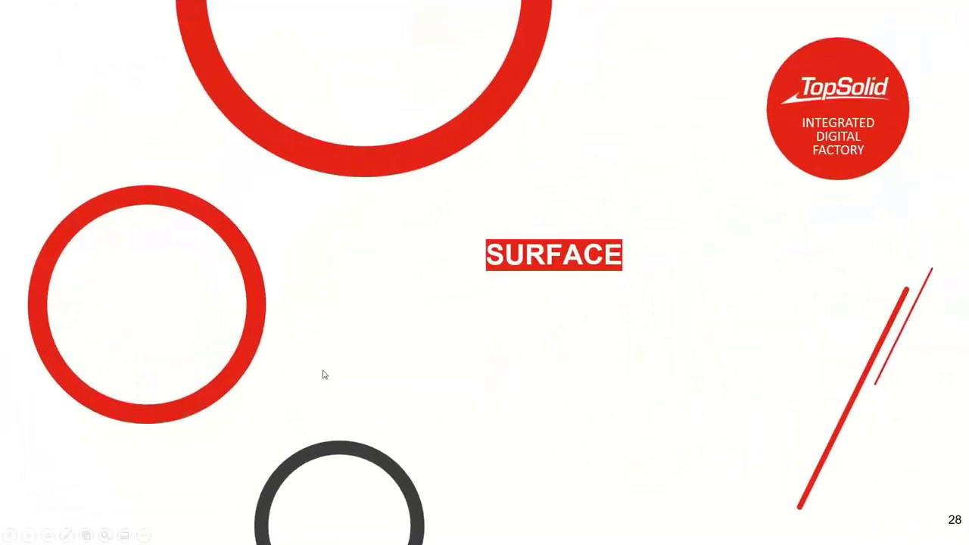
{"action": "left_click", "coordinate": [323, 374]}
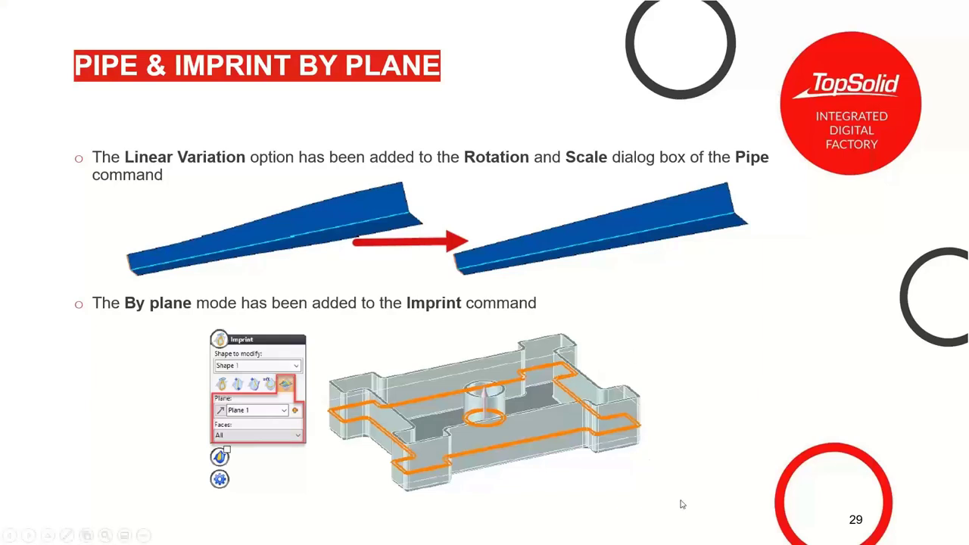
- Switch to TopSolid and open the Imprint & Pipe part from the 04 - Surface folder
{"action": "key", "text": "super"}
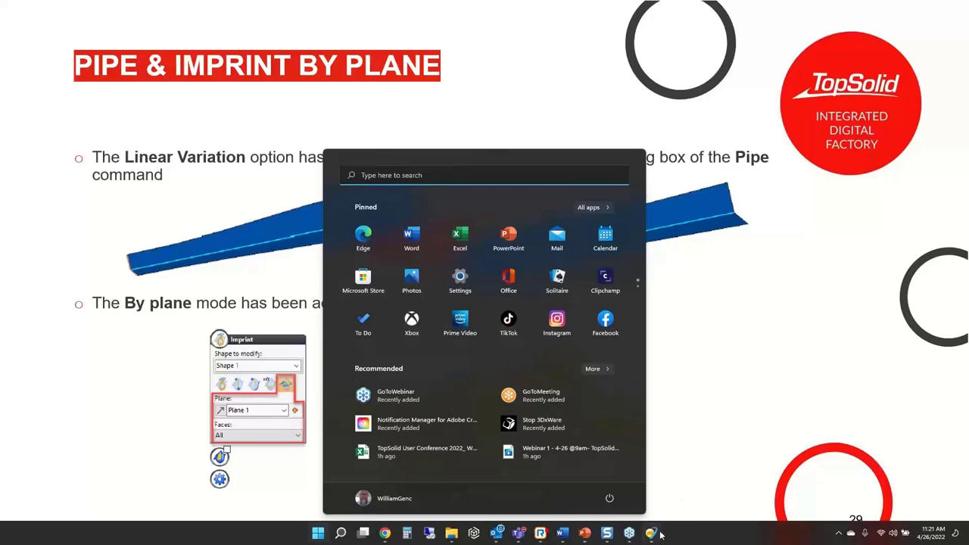
{"action": "left_click", "coordinate": [648, 534]}
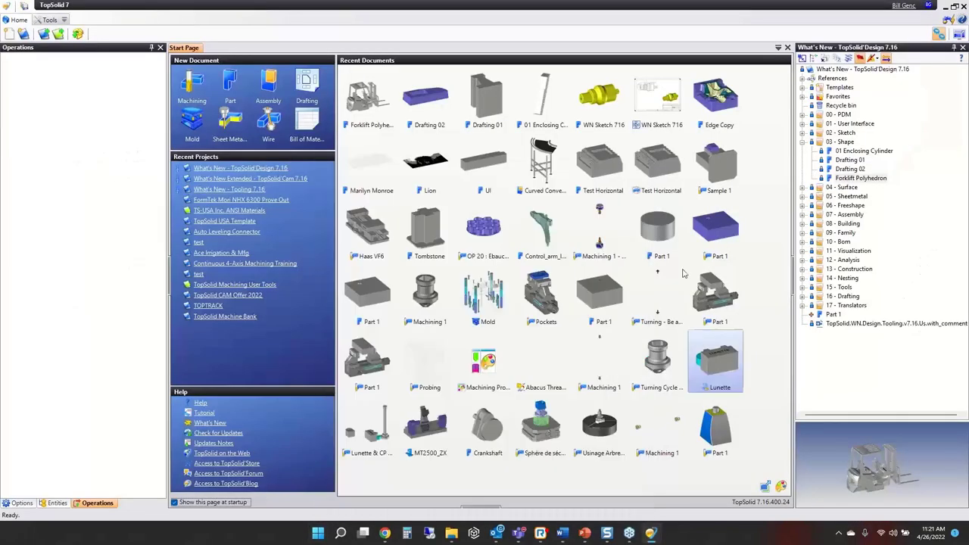
{"action": "left_click", "coordinate": [803, 141]}
{"action": "left_click", "coordinate": [802, 151]}
{"action": "double_click", "coordinate": [854, 169]}
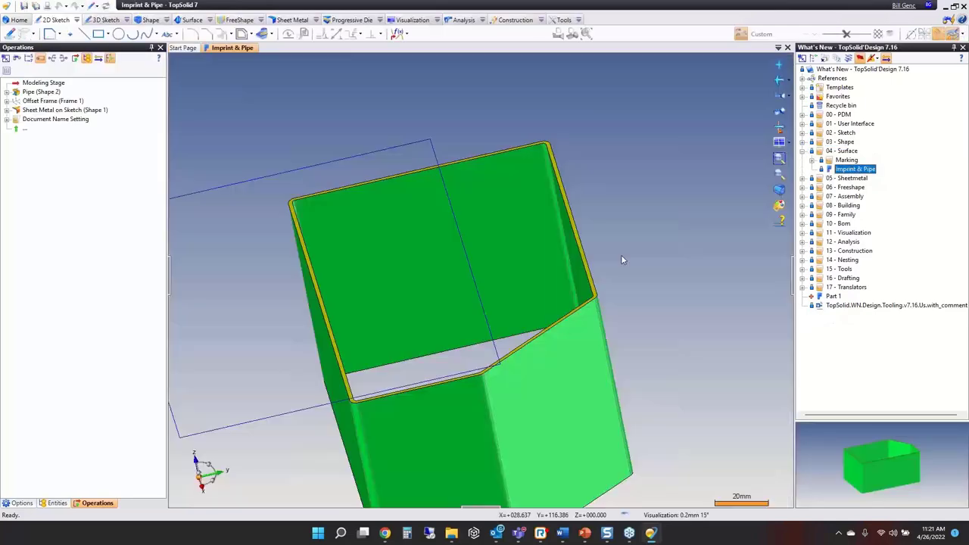
- Start an Imprint on the green sheet metal shape in By plane mode, using the Absolute XY Plane
{"action": "scroll", "coordinate": [444, 195], "scroll_direction": "down", "scroll_amount": 3}
{"action": "middle_click_drag", "start_coordinate": [476, 201], "coordinate": [501, 188]}
{"action": "scroll", "coordinate": [394, 203], "scroll_direction": "up", "scroll_amount": 4}
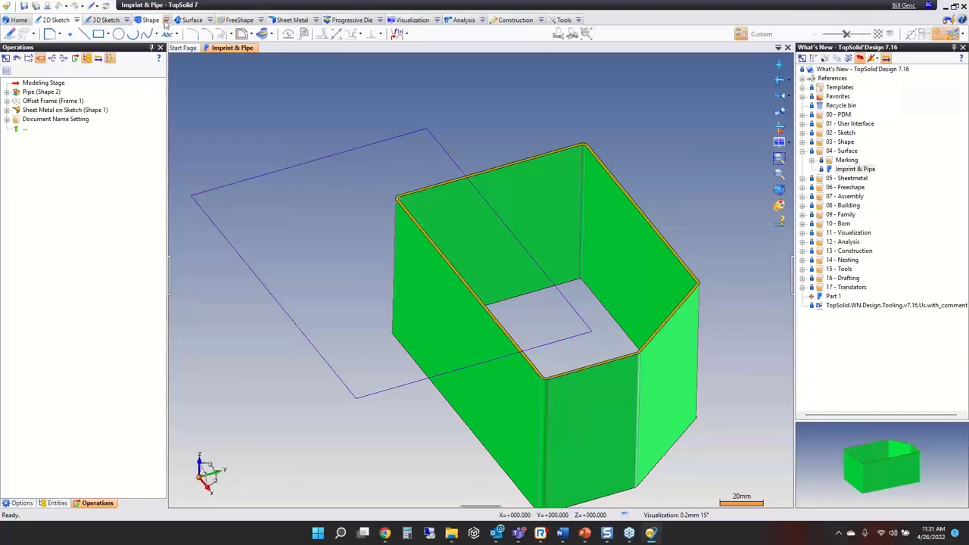
{"action": "left_click", "coordinate": [189, 20]}
{"action": "left_click", "coordinate": [209, 33]}
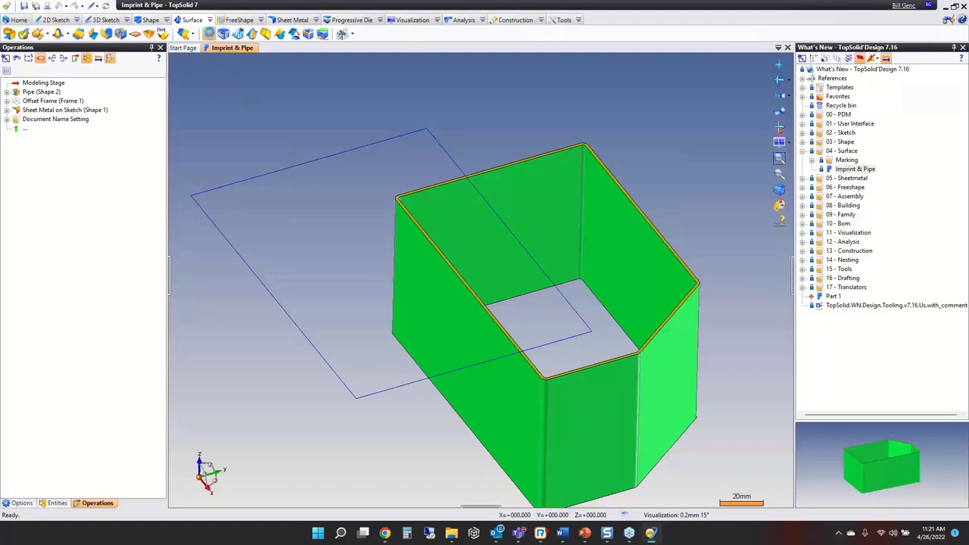
{"action": "left_click", "coordinate": [492, 246]}
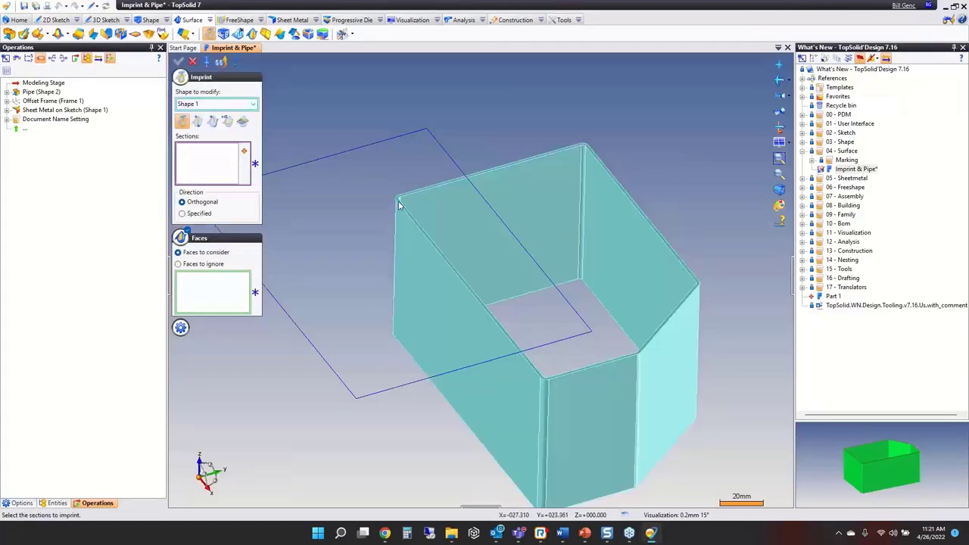
{"action": "left_click", "coordinate": [242, 121]}
{"action": "left_click", "coordinate": [420, 165]}
{"action": "left_click", "coordinate": [185, 191]}
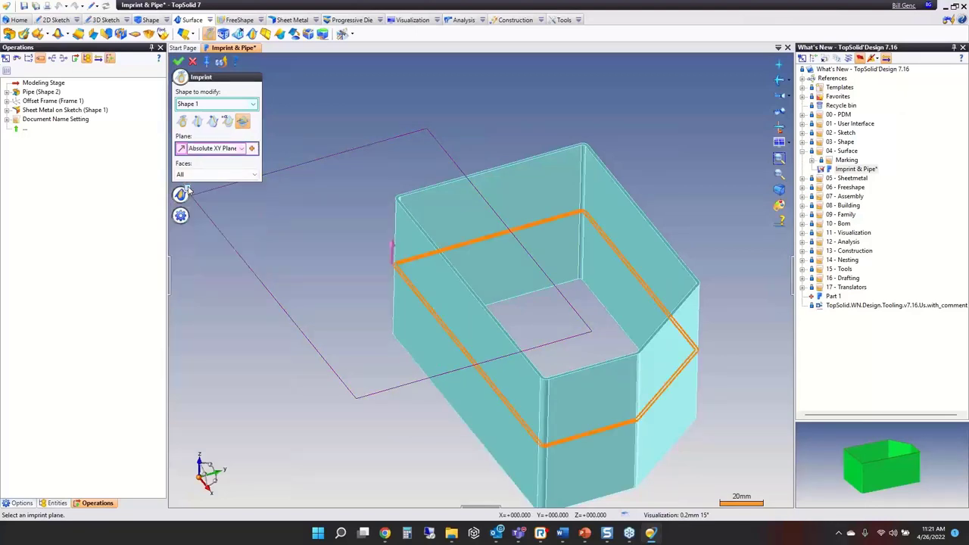
- Preview the imprint on External faces, switch to Internal faces, and create the imprint
{"action": "scroll", "coordinate": [369, 276], "scroll_direction": "up", "scroll_amount": 2}
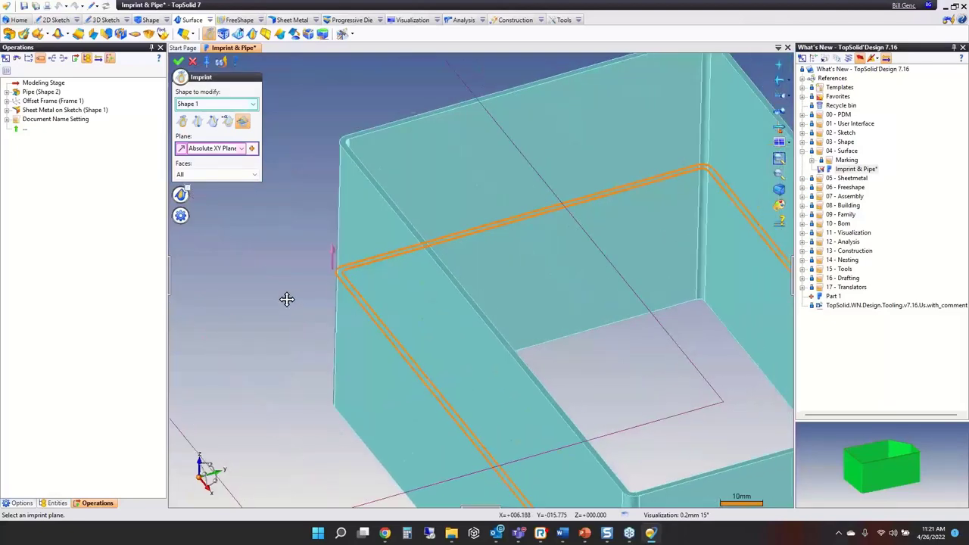
{"action": "scroll", "coordinate": [327, 273], "scroll_direction": "up", "scroll_amount": 2}
{"action": "scroll", "coordinate": [315, 240], "scroll_direction": "down", "scroll_amount": 1}
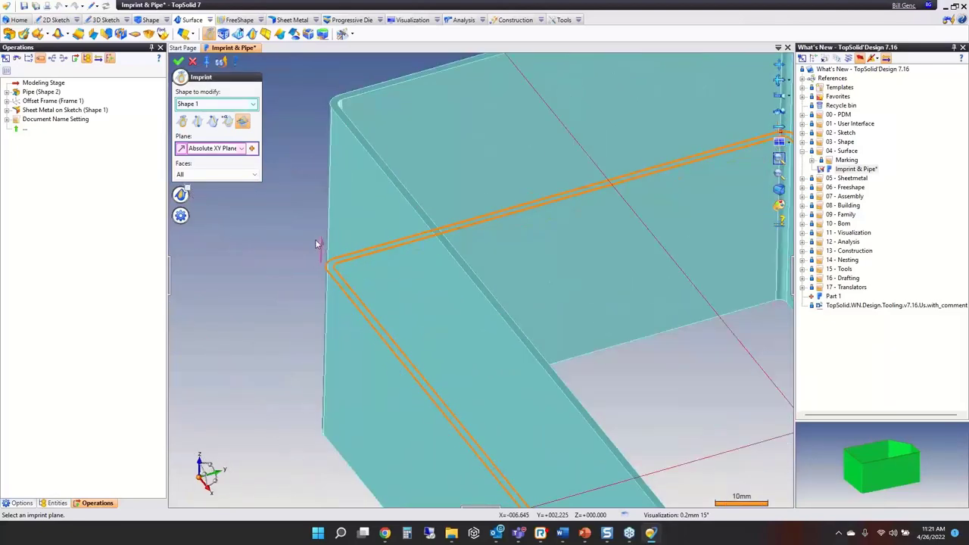
{"action": "left_click", "coordinate": [217, 177]}
{"action": "left_click", "coordinate": [215, 196]}
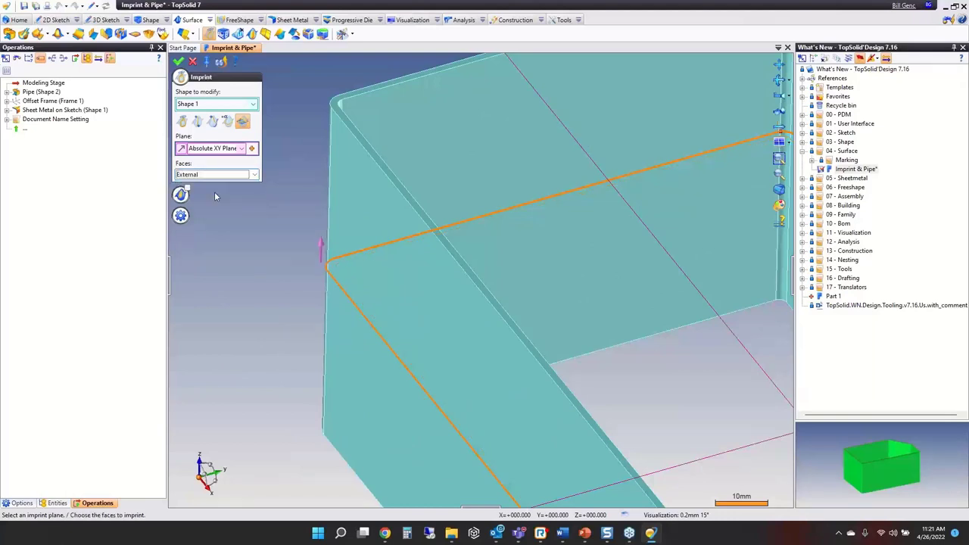
{"action": "left_click", "coordinate": [214, 175]}
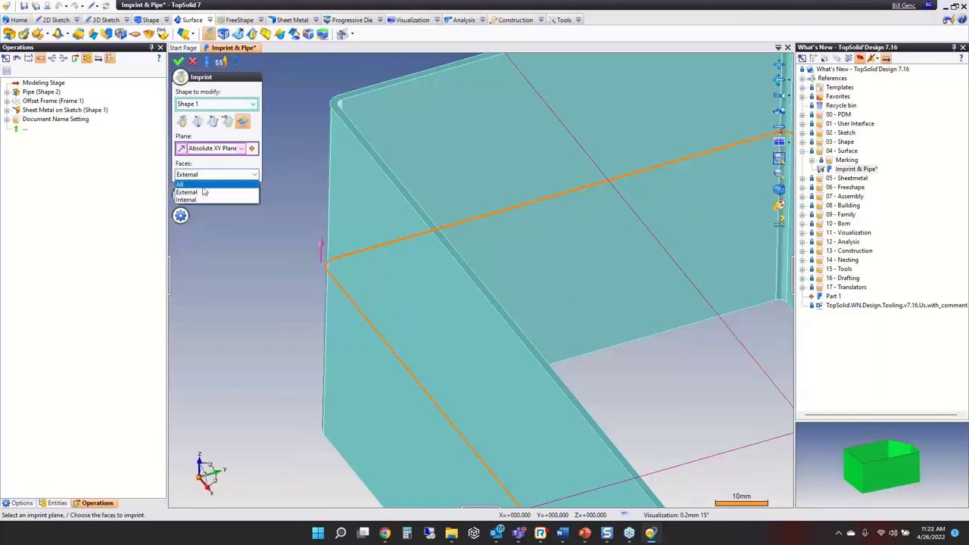
{"action": "left_click", "coordinate": [199, 200]}
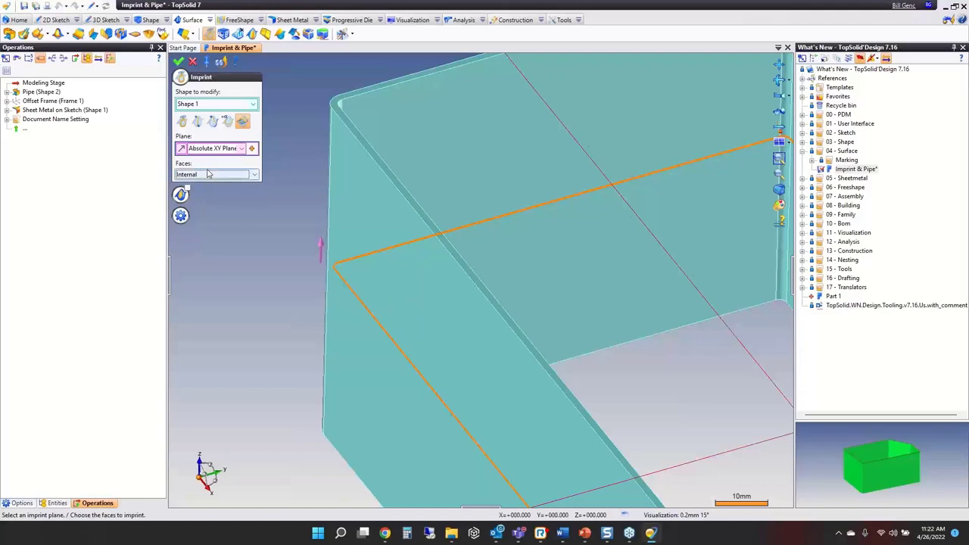
{"action": "left_click", "coordinate": [179, 60]}
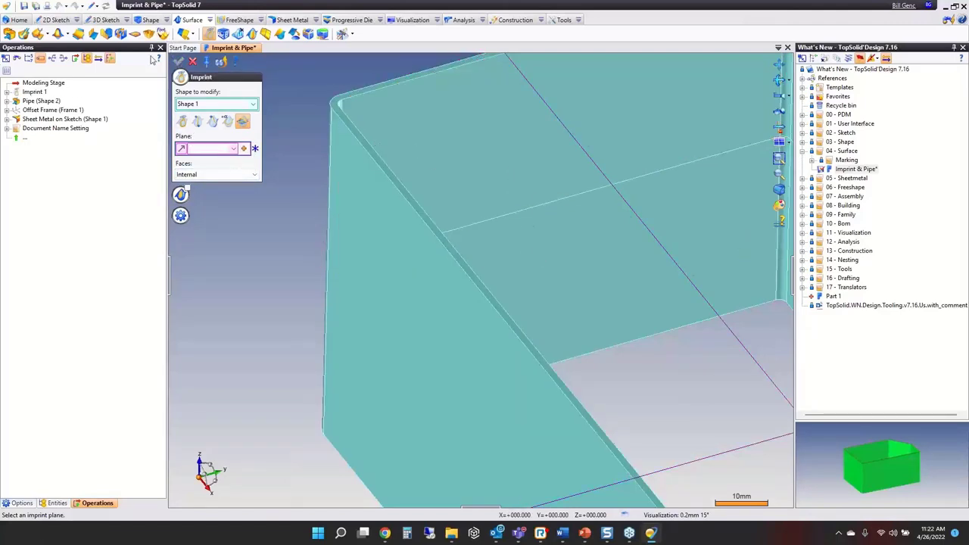
{"action": "left_click", "coordinate": [192, 60]}
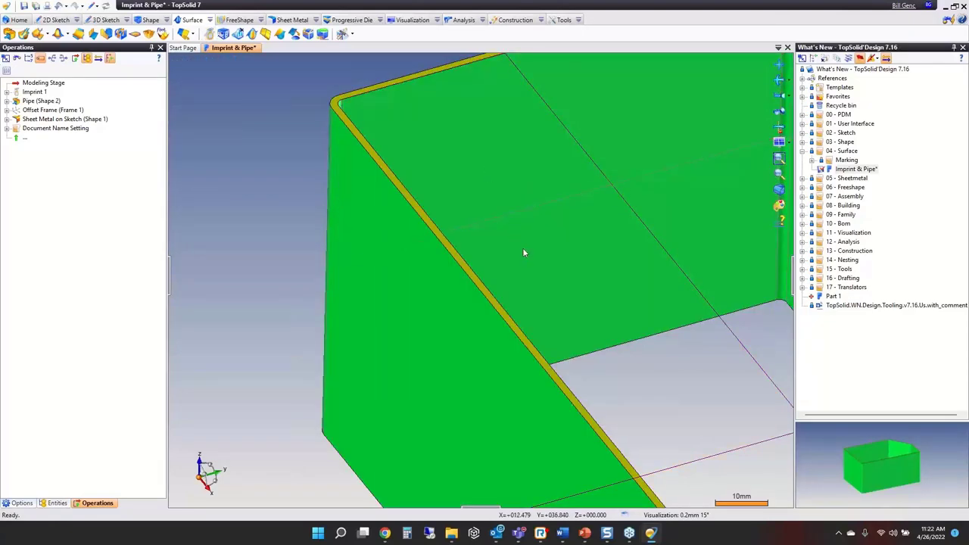
- Open the grey Pipe surface (Shape 2) for editing
{"action": "scroll", "coordinate": [728, 221], "scroll_direction": "down", "scroll_amount": 5}
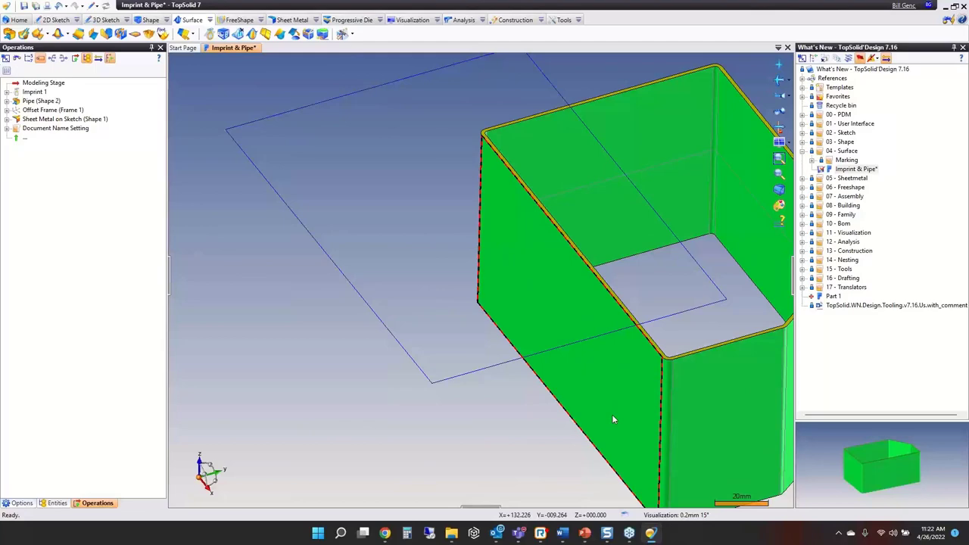
{"action": "scroll", "coordinate": [613, 419], "scroll_direction": "down", "scroll_amount": 6}
{"action": "middle_click_drag", "start_coordinate": [525, 367], "coordinate": [350, 224]}
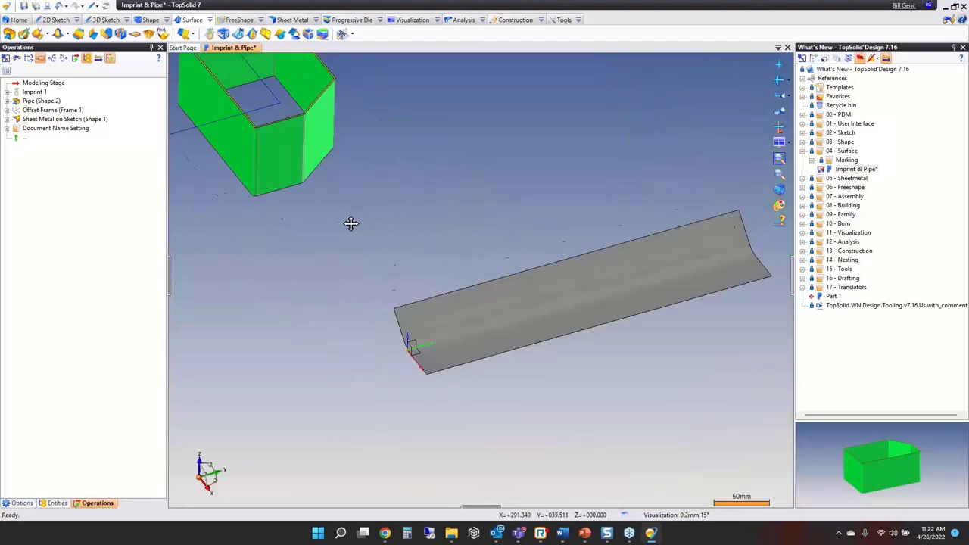
{"action": "scroll", "coordinate": [450, 288], "scroll_direction": "up", "scroll_amount": 3}
{"action": "scroll", "coordinate": [307, 359], "scroll_direction": "down", "scroll_amount": 3}
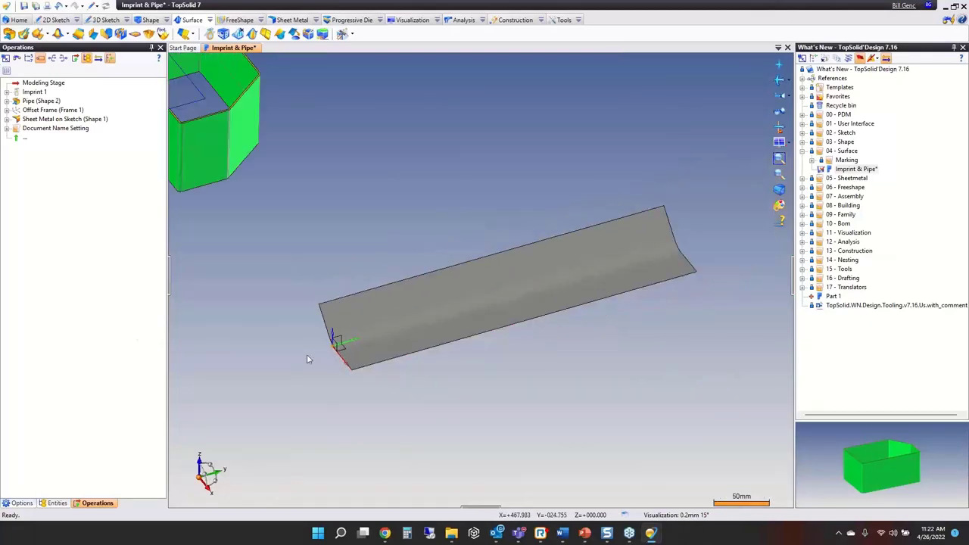
{"action": "right_click", "coordinate": [422, 315]}
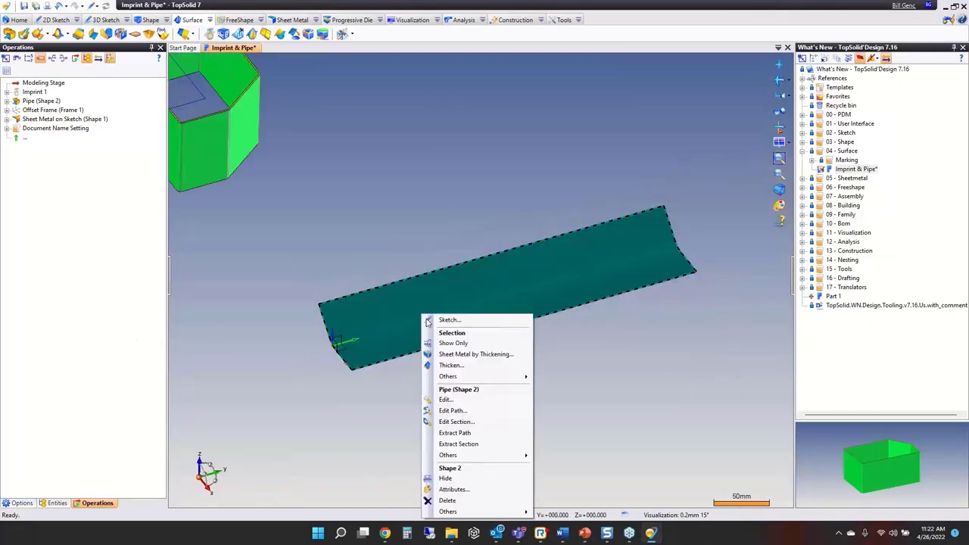
{"action": "left_click", "coordinate": [499, 400]}
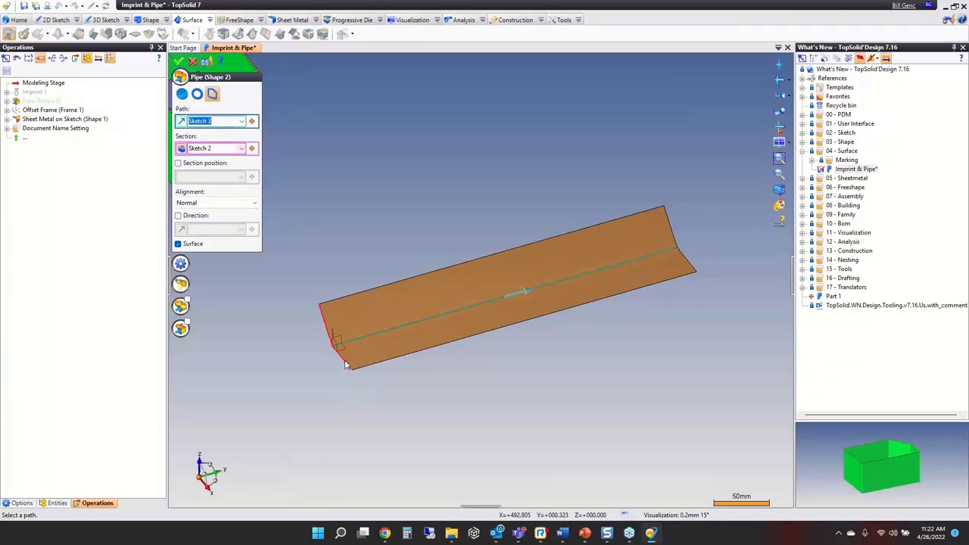
- Add a Scale to the pipe with an initial factor of 1 and a final factor of 1.5
{"action": "left_click", "coordinate": [181, 330]}
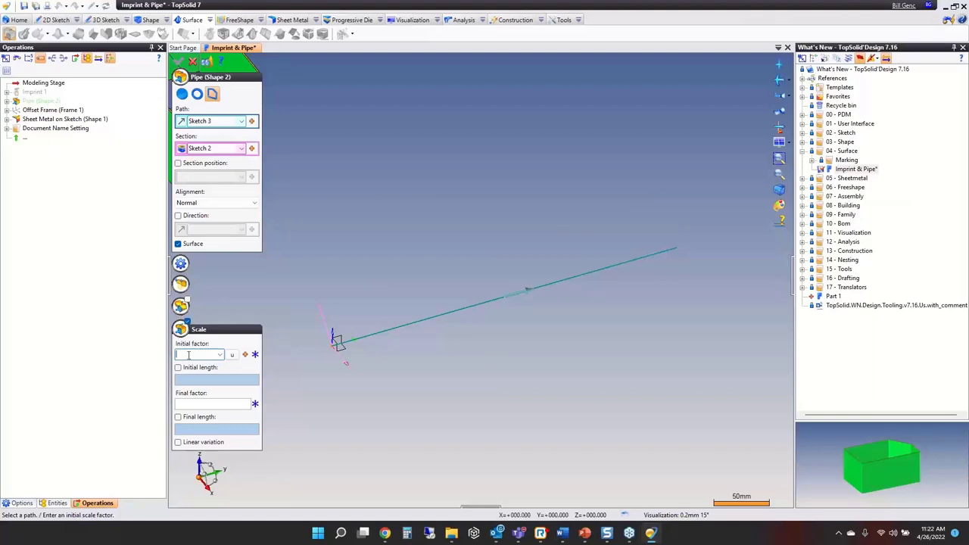
{"action": "type", "text": "1"}
{"action": "key", "text": "Return"}
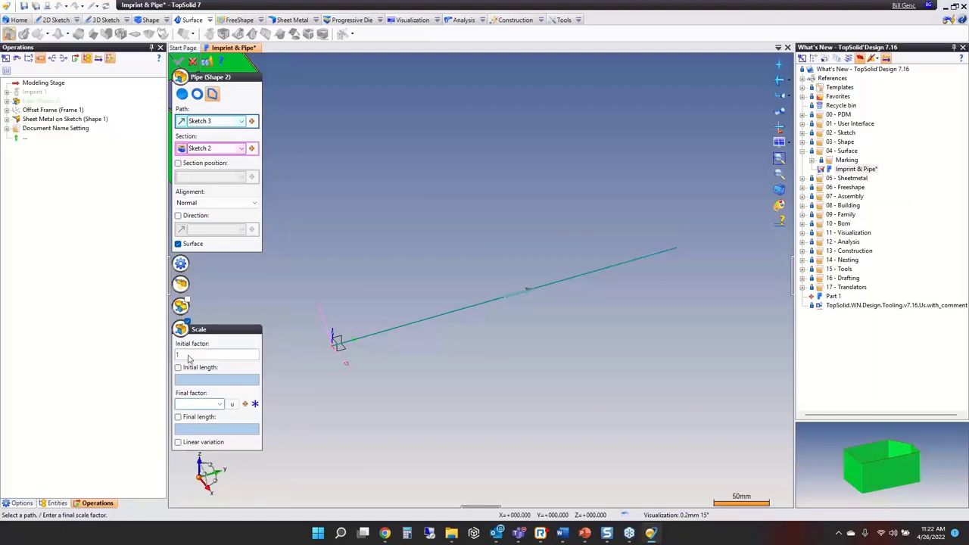
{"action": "type", "text": "1.5"}
{"action": "key", "text": "Return"}
- Set the pipe's final scale factor to 2 and preview its Linear variation on and off
{"action": "left_click", "coordinate": [216, 404]}
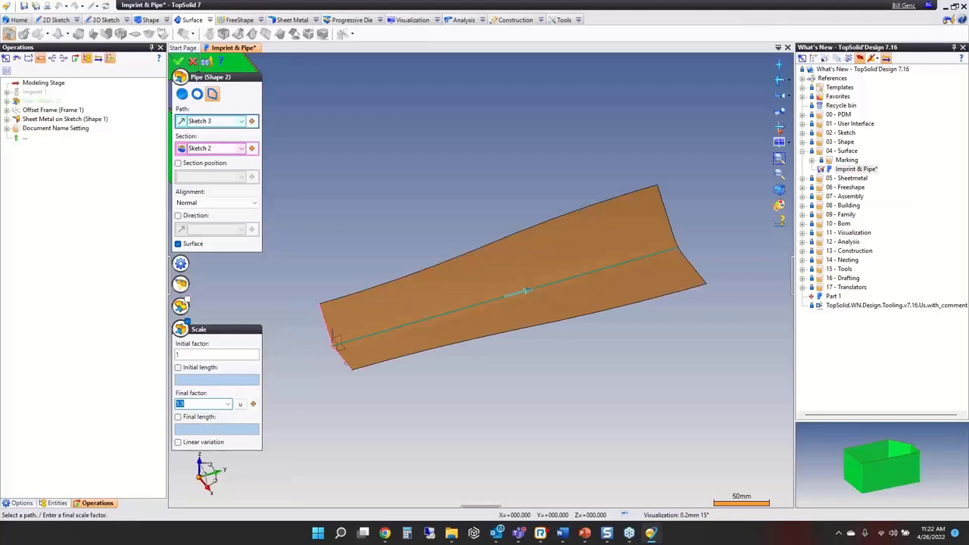
{"action": "type", "text": "2"}
{"action": "key", "text": "Return"}
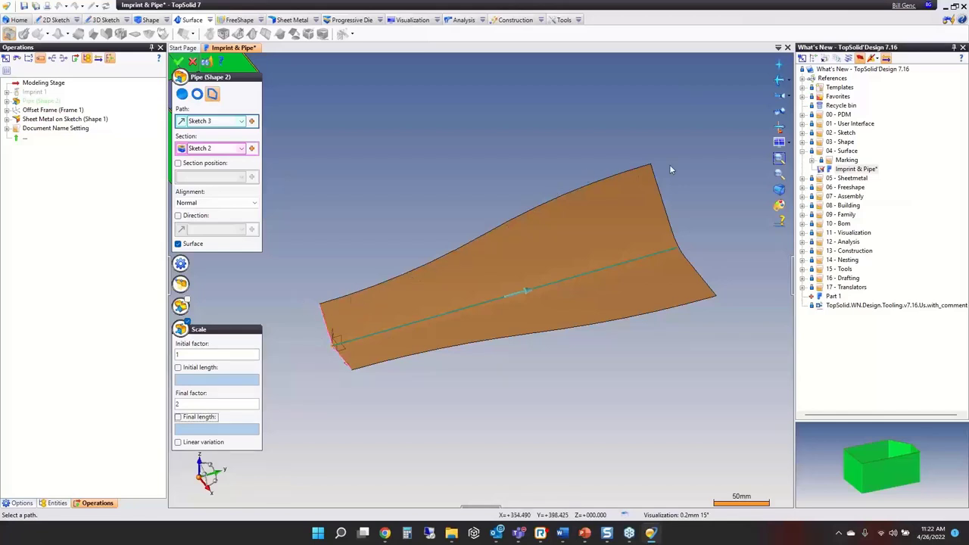
{"action": "left_click", "coordinate": [179, 442]}
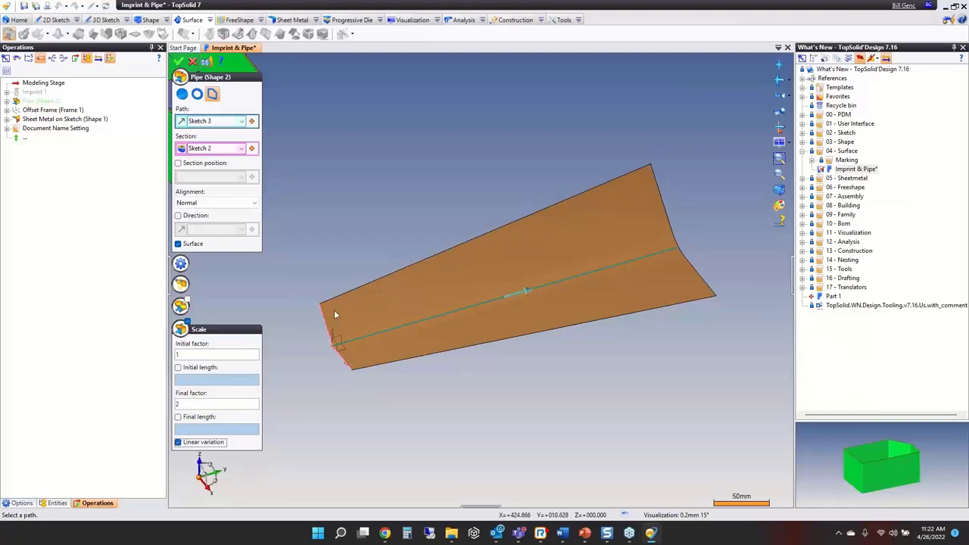
{"action": "left_click", "coordinate": [179, 442]}
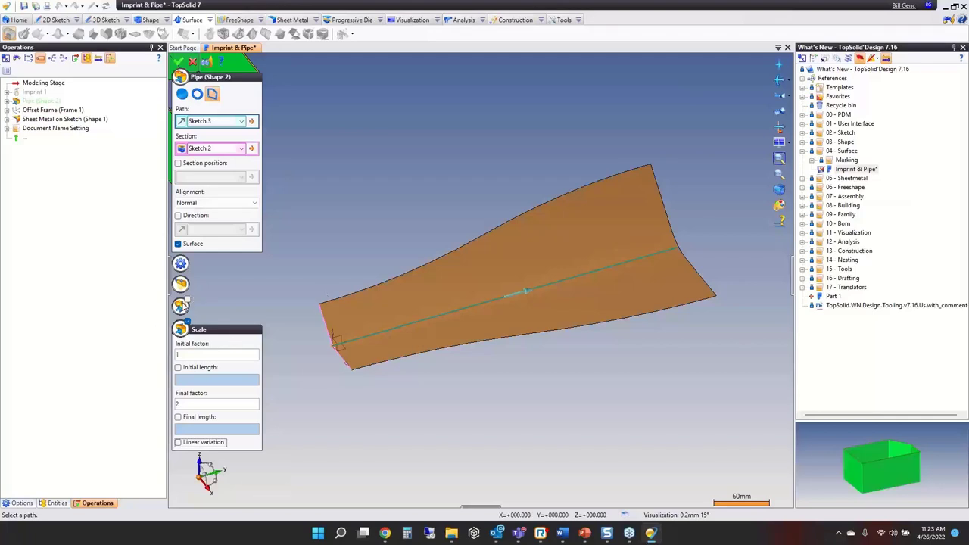
- Add a Twist to the pipe with an initial angle of 0° and a final angle of 90°
{"action": "left_click", "coordinate": [182, 305]}
{"action": "type", "text": "0"}
{"action": "key", "text": "Return"}
{"action": "type", "text": "90"}
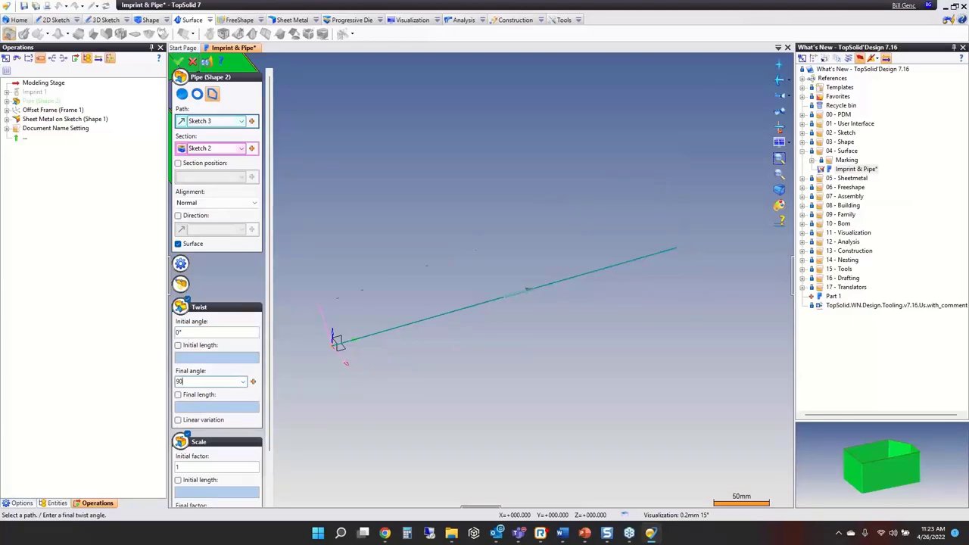
{"action": "key", "text": "Return"}
- Compare the twist with and without Linear variation, leave the option enabled, and validate the pipe
{"action": "middle_click_drag", "start_coordinate": [385, 357], "coordinate": [411, 325]}
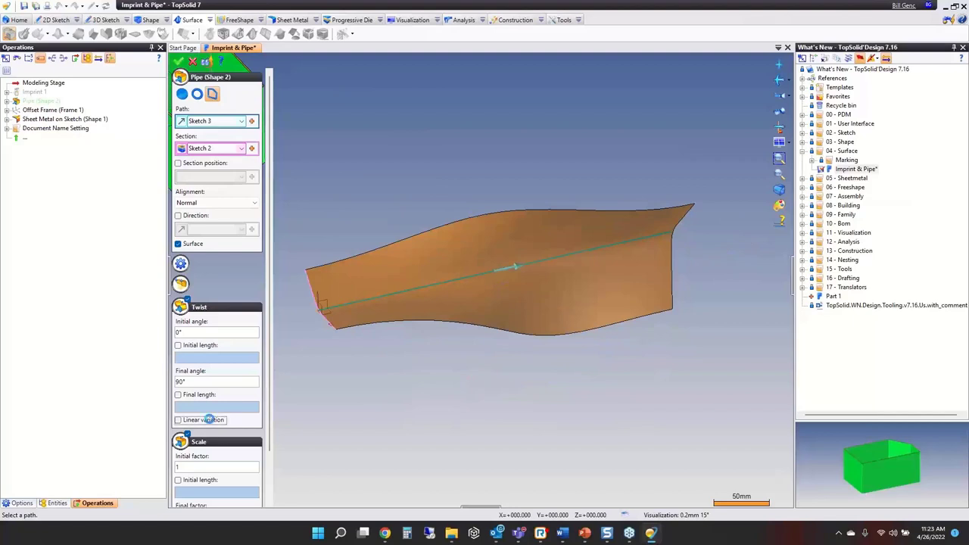
{"action": "left_click", "coordinate": [208, 420]}
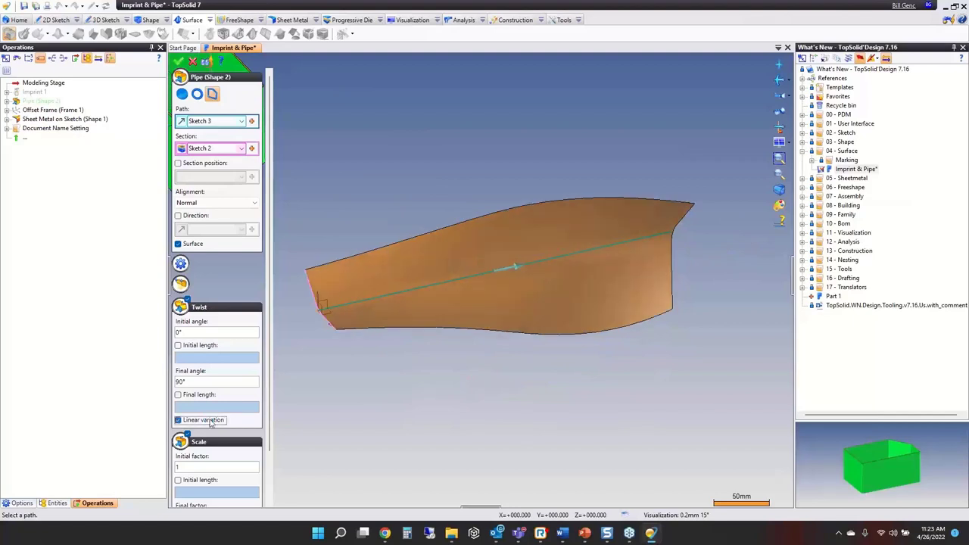
{"action": "left_click", "coordinate": [208, 419]}
{"action": "middle_click_drag", "start_coordinate": [385, 316], "coordinate": [373, 347]}
{"action": "left_click", "coordinate": [178, 419]}
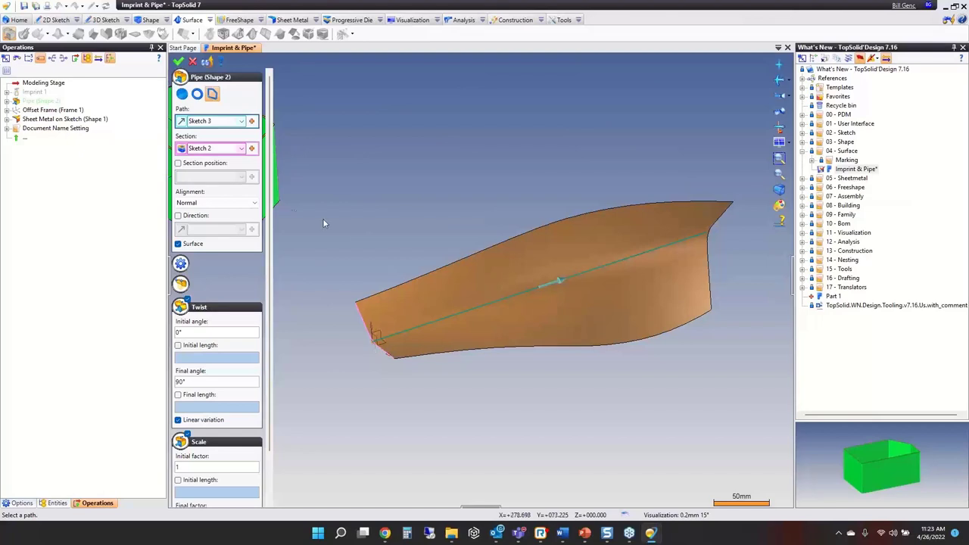
{"action": "left_click", "coordinate": [180, 63]}
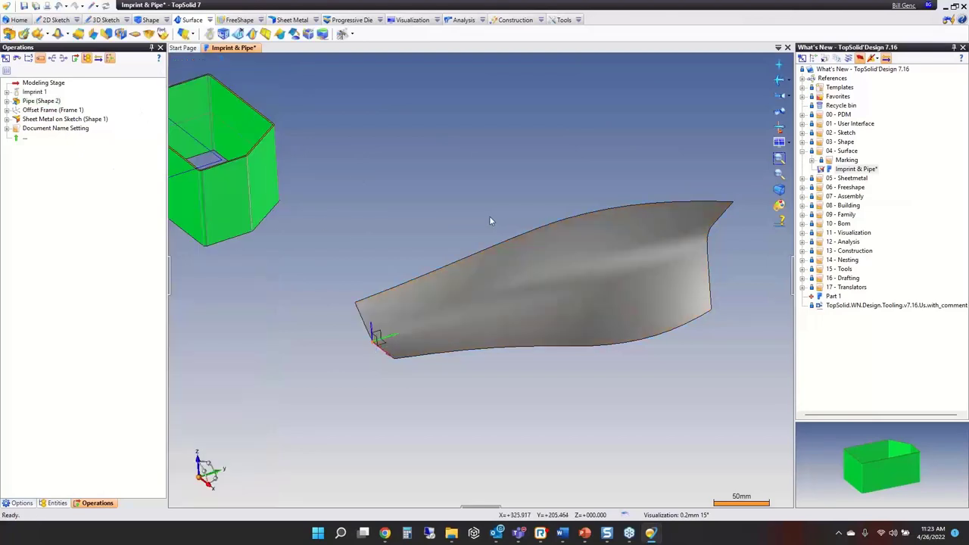
- Close the Imprint & Pipe document without saving and switch to the PowerPoint slide show, advancing to the Marking slide
{"action": "middle_click", "coordinate": [241, 47]}
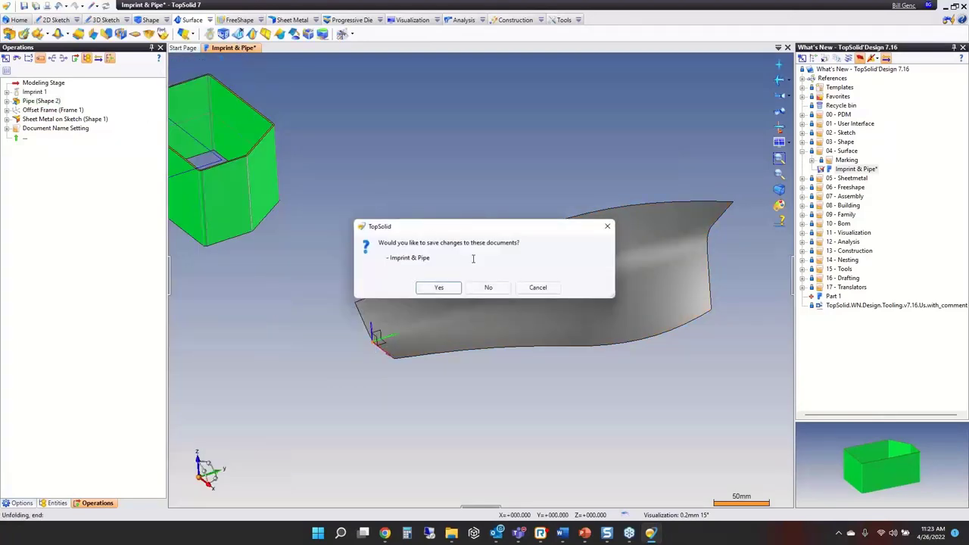
{"action": "left_click", "coordinate": [489, 288]}
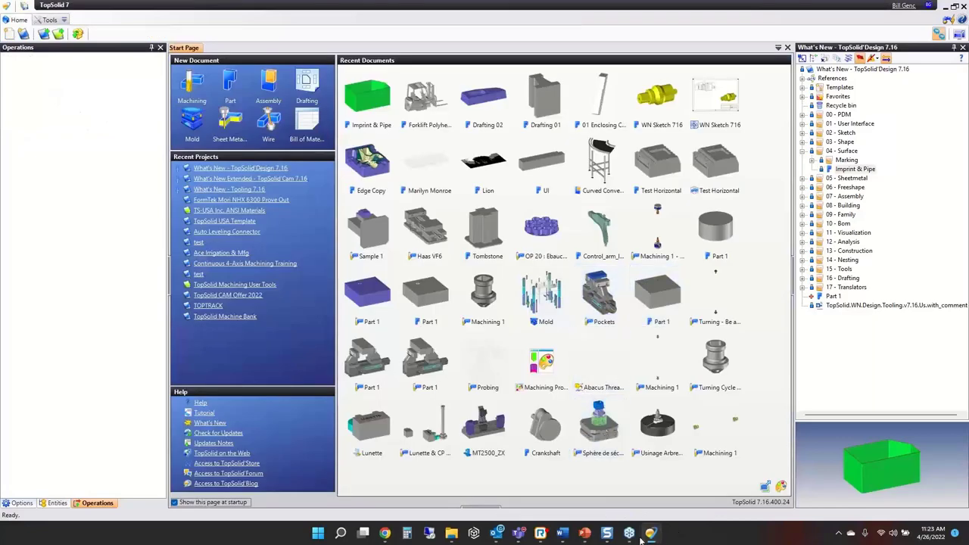
{"action": "mouse_move", "coordinate": [634, 540]}
{"action": "mouse_move", "coordinate": [584, 533]}
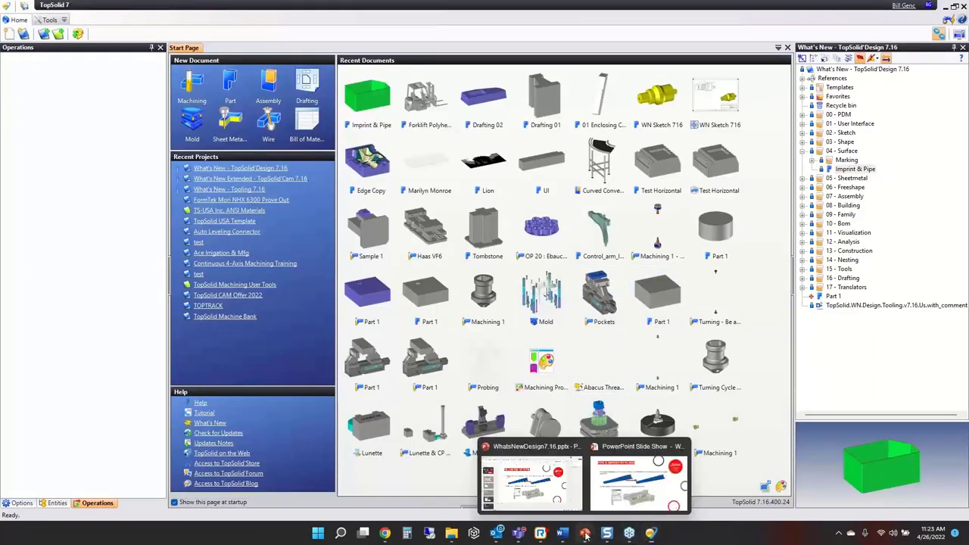
{"action": "left_click", "coordinate": [640, 477]}
{"action": "left_click", "coordinate": [613, 306]}
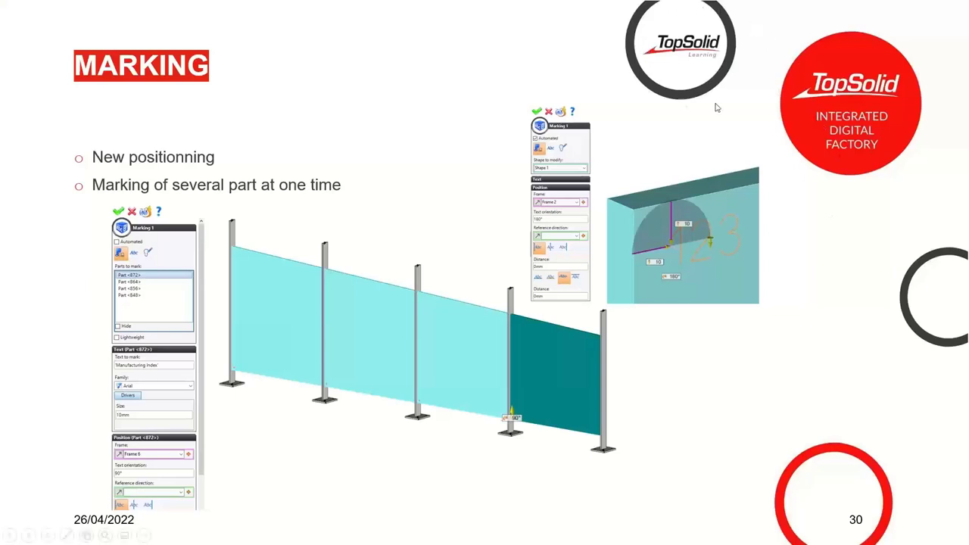
- Open the Marking command course page on TopSolid'Learning from the slide and play its video with the sound muted
{"action": "left_click", "coordinate": [688, 63]}
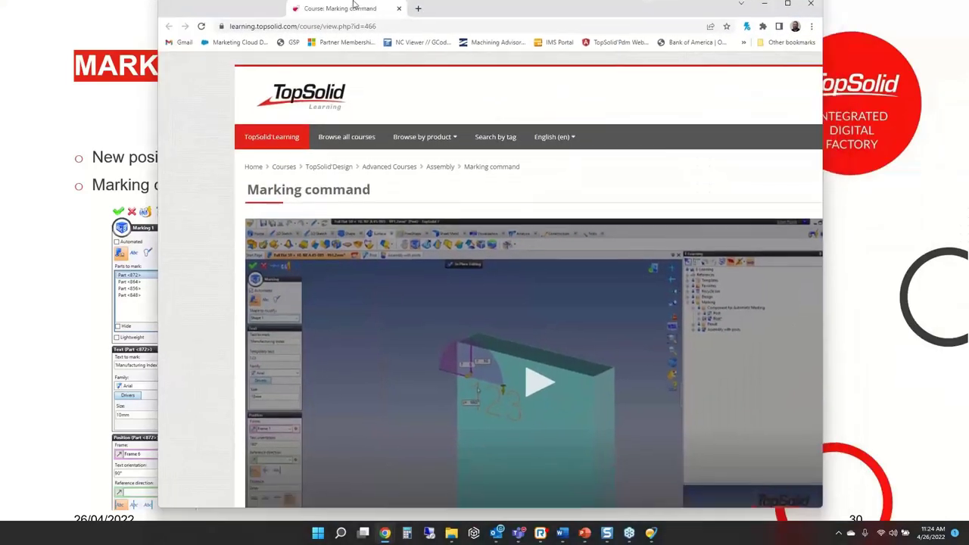
{"action": "double_click", "coordinate": [353, 5]}
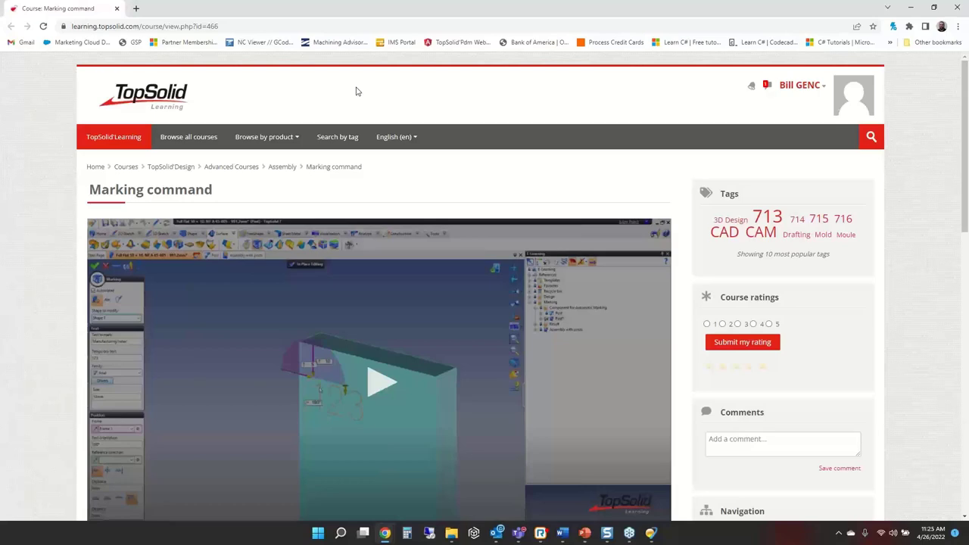
{"action": "scroll", "coordinate": [348, 220], "scroll_direction": "down", "scroll_amount": 3}
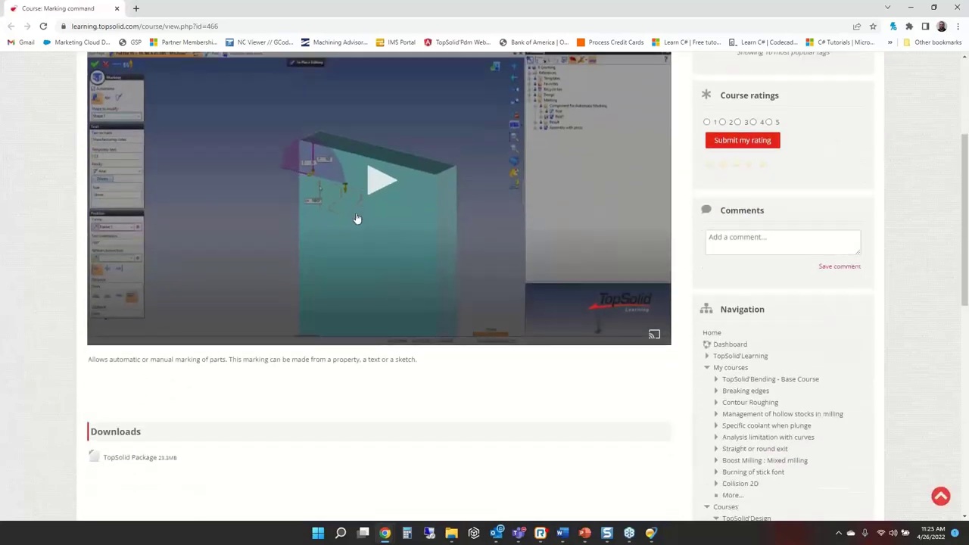
{"action": "left_click", "coordinate": [382, 182]}
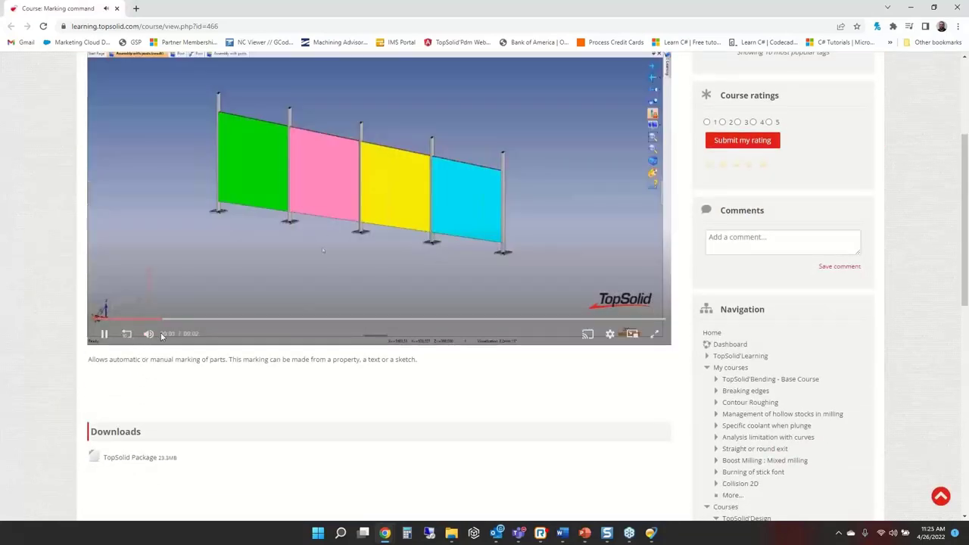
{"action": "left_click", "coordinate": [150, 334]}
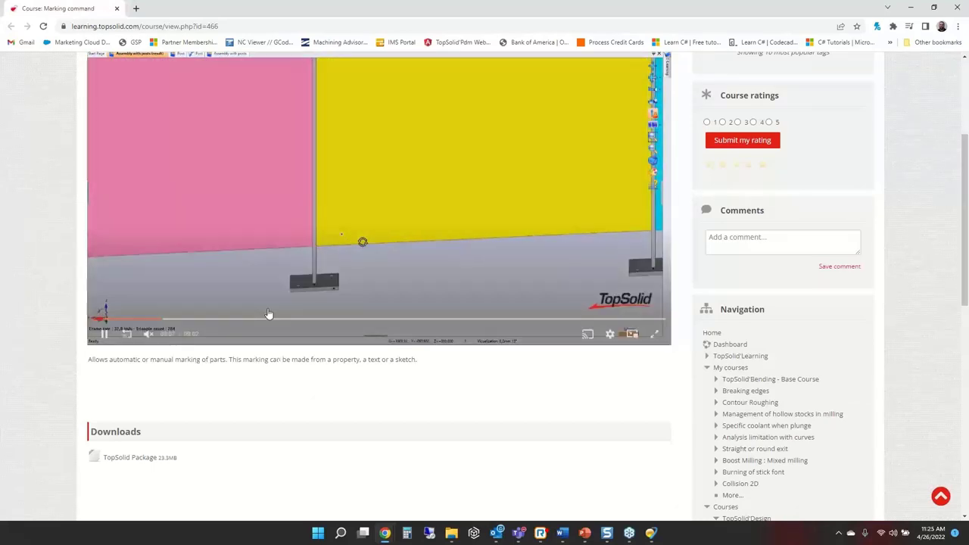
{"action": "scroll", "coordinate": [294, 344], "scroll_direction": "up", "scroll_amount": 2}
{"action": "scroll", "coordinate": [294, 344], "scroll_direction": "down", "scroll_amount": 1}
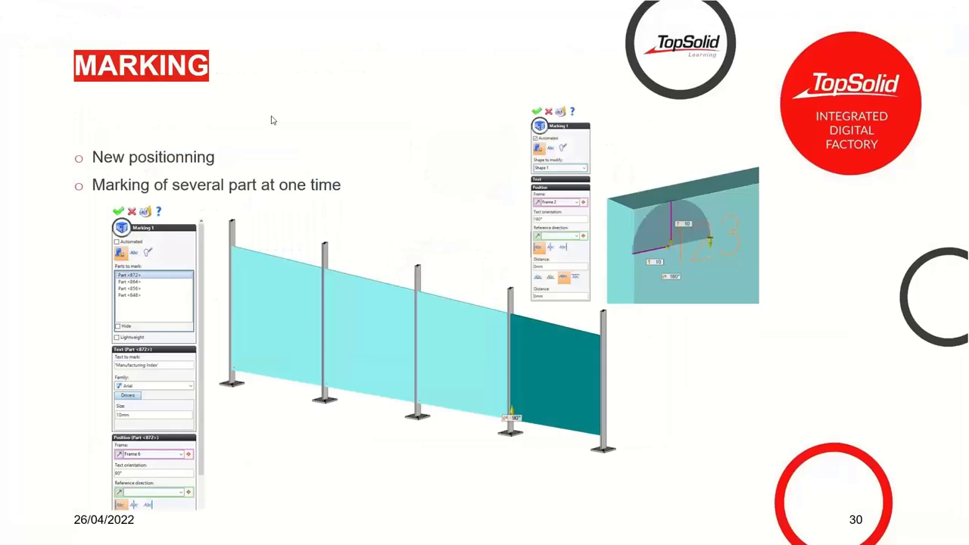
- Switch to TopSolid and open Assembly with posts from the Marking folder under 04 - Surface
{"action": "key", "text": "super"}
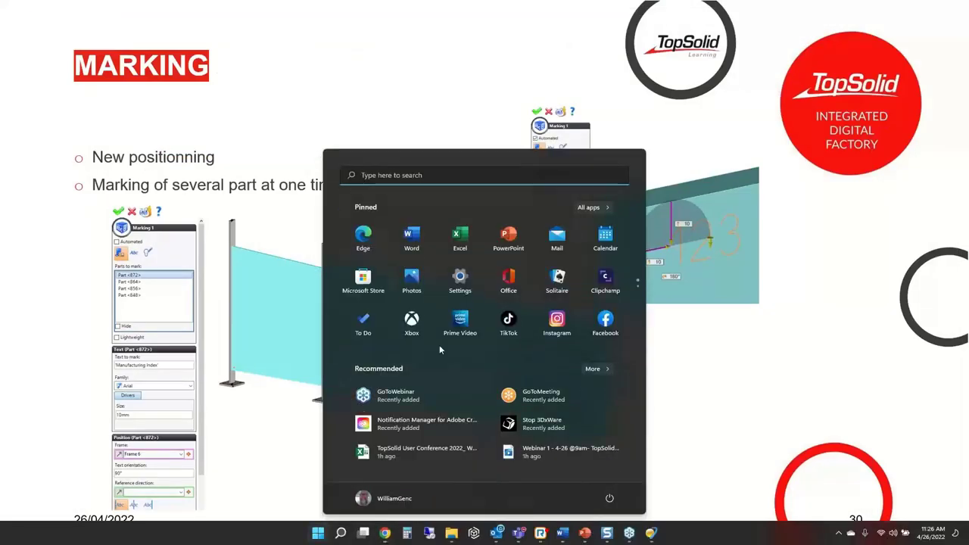
{"action": "left_click", "coordinate": [653, 534]}
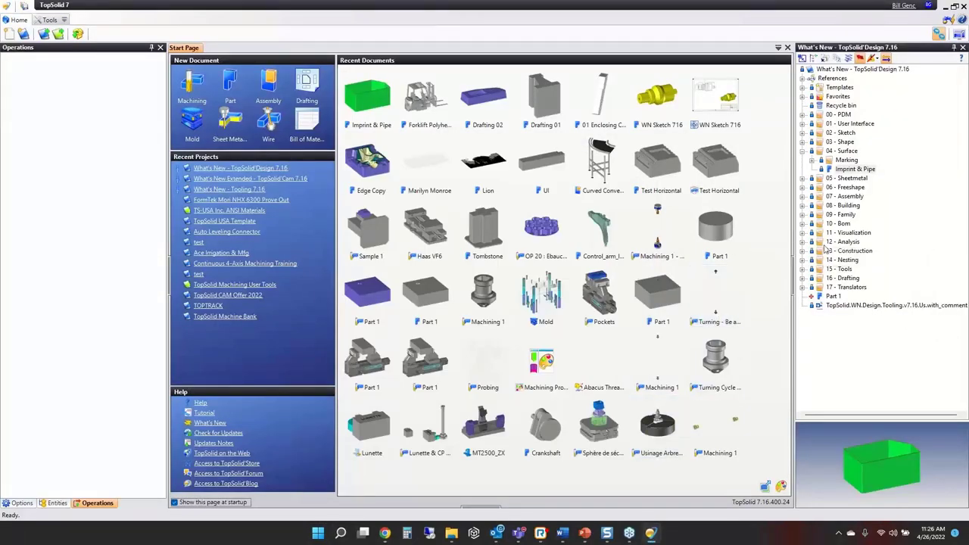
{"action": "left_click", "coordinate": [821, 160]}
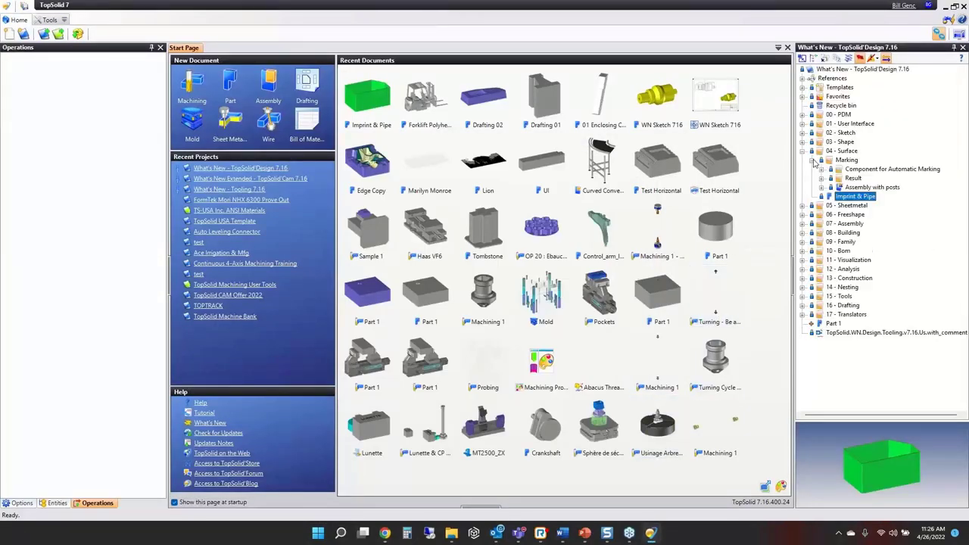
{"action": "left_click", "coordinate": [863, 188]}
{"action": "double_click", "coordinate": [864, 189]}
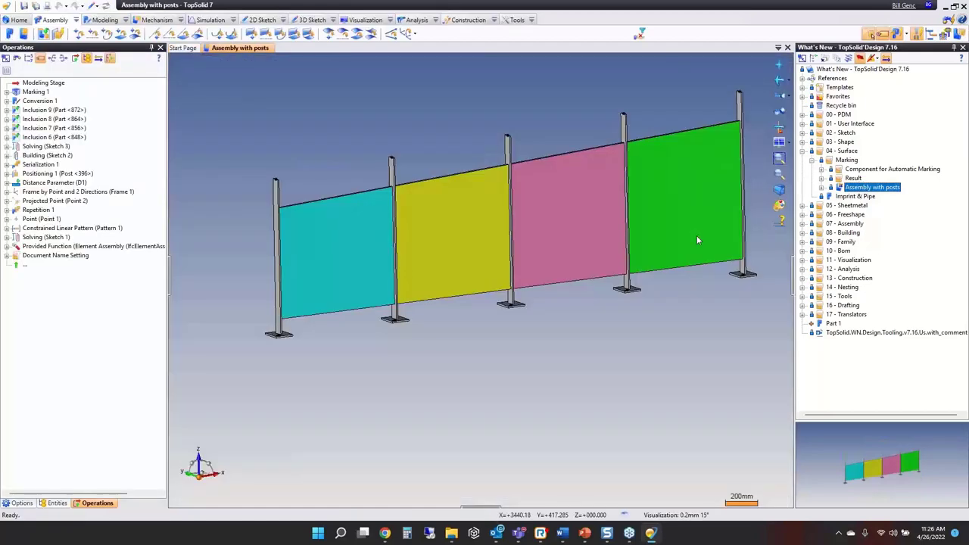
- Examine the Post documents in the Component for Automatic Marking folder
{"action": "left_click", "coordinate": [106, 19]}
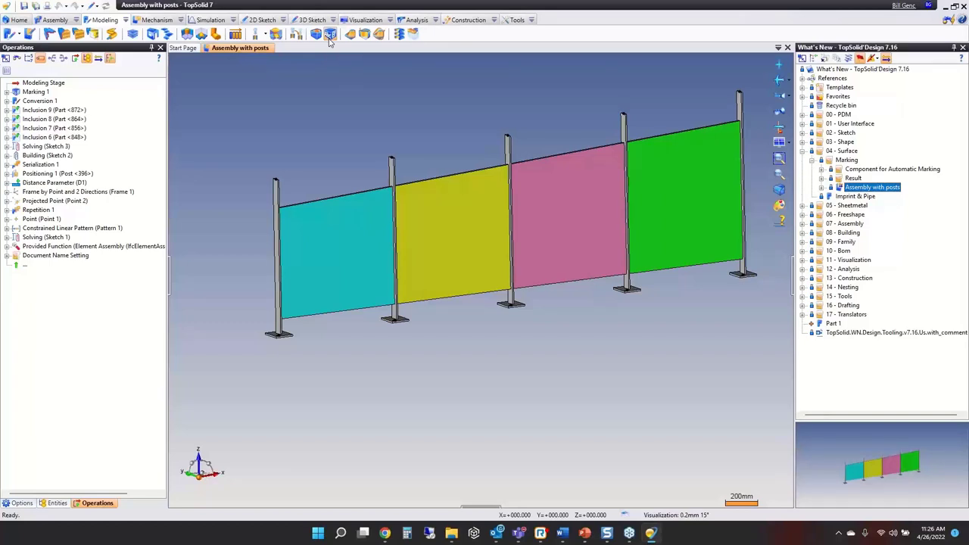
{"action": "left_click", "coordinate": [822, 169]}
{"action": "left_click", "coordinate": [860, 188]}
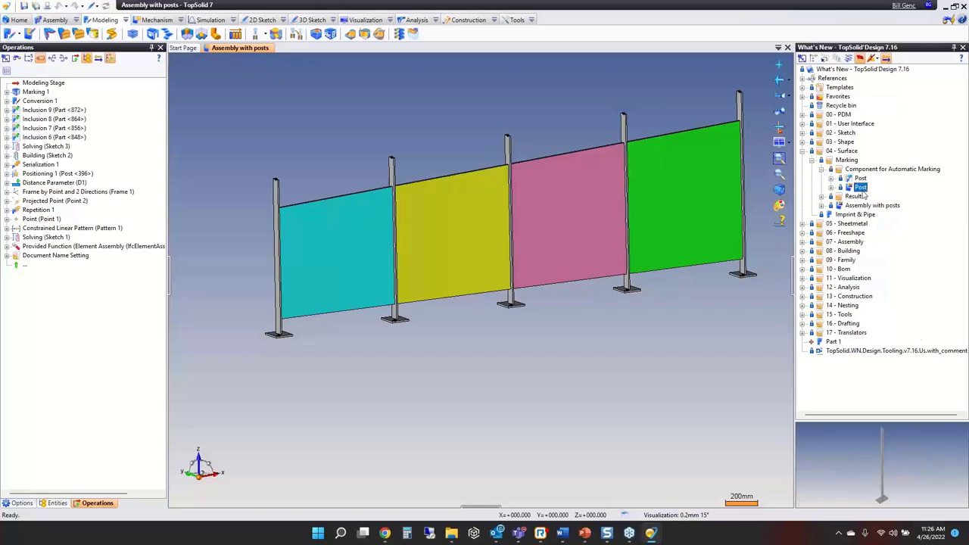
{"action": "left_click", "coordinate": [832, 179]}
{"action": "left_click", "coordinate": [831, 179]}
- Start a Marking with the turquoise panel as first part, placing its frame 25 mm from the post-side edge and 20 mm above the lower edge
{"action": "left_click_drag", "start_coordinate": [338, 98], "coordinate": [337, 94]}
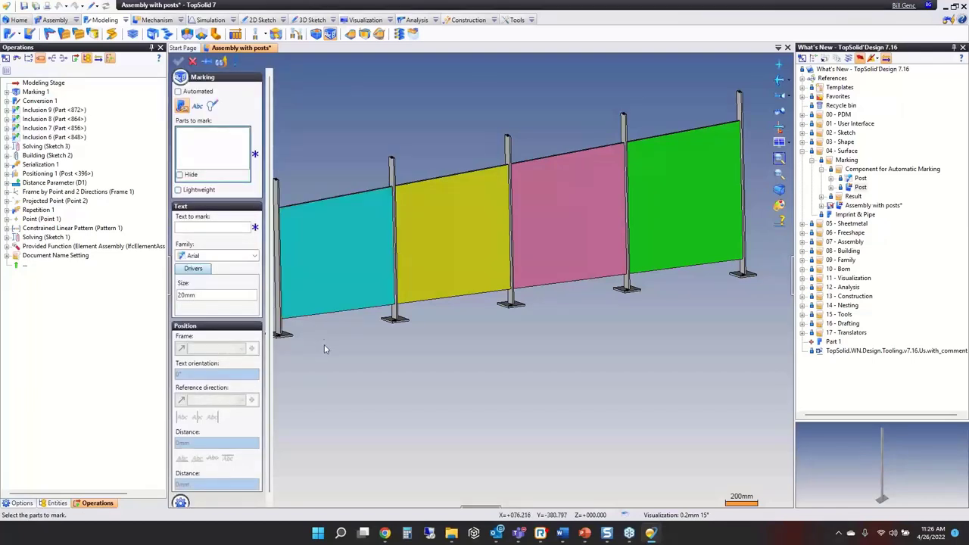
{"action": "middle_click_drag", "start_coordinate": [324, 342], "coordinate": [397, 316]}
{"action": "left_click", "coordinate": [383, 300]}
{"action": "scroll", "coordinate": [371, 318], "scroll_direction": "up", "scroll_amount": 5}
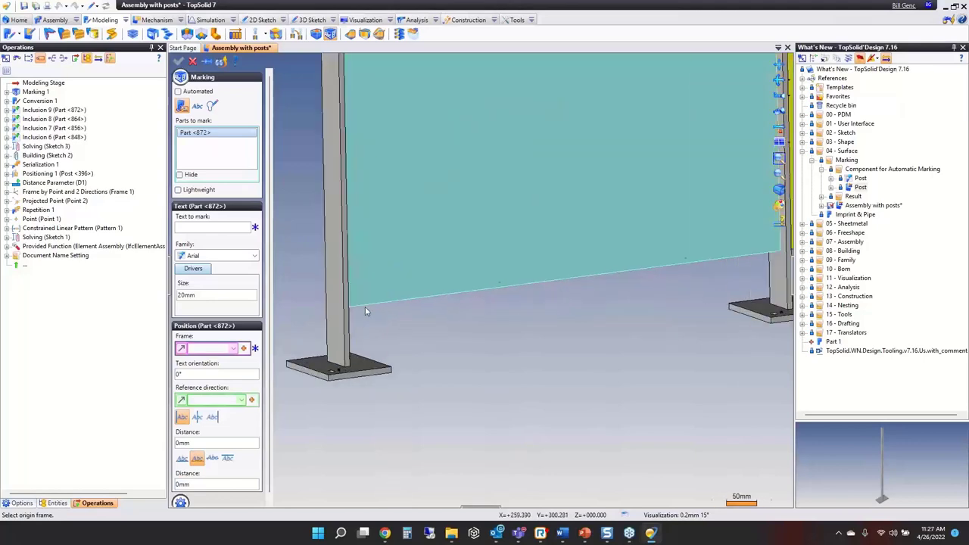
{"action": "middle_click_drag", "start_coordinate": [469, 284], "coordinate": [441, 281]}
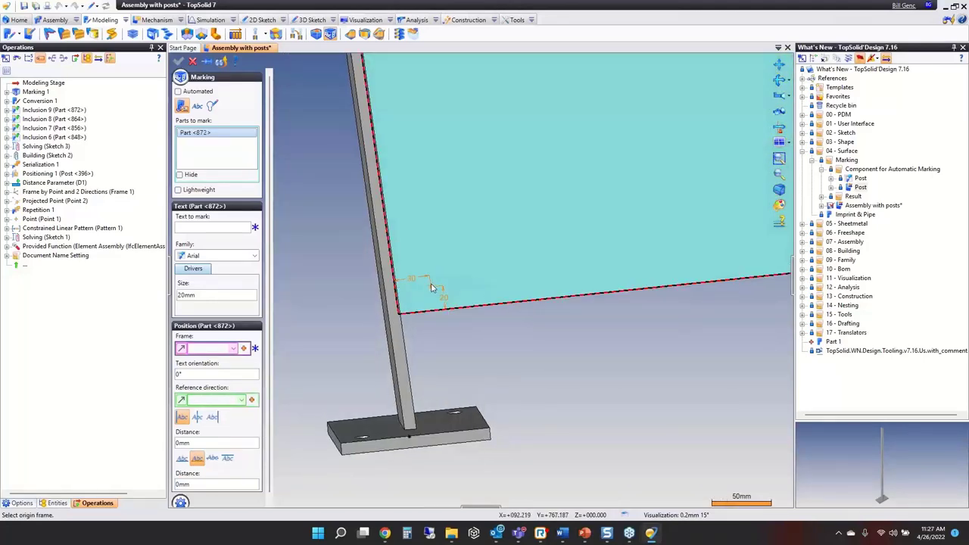
{"action": "left_click", "coordinate": [424, 292]}
- Use the 'Manufacturing Index' property as the text to mark and set the text size to 10 mm
{"action": "left_click", "coordinate": [206, 227]}
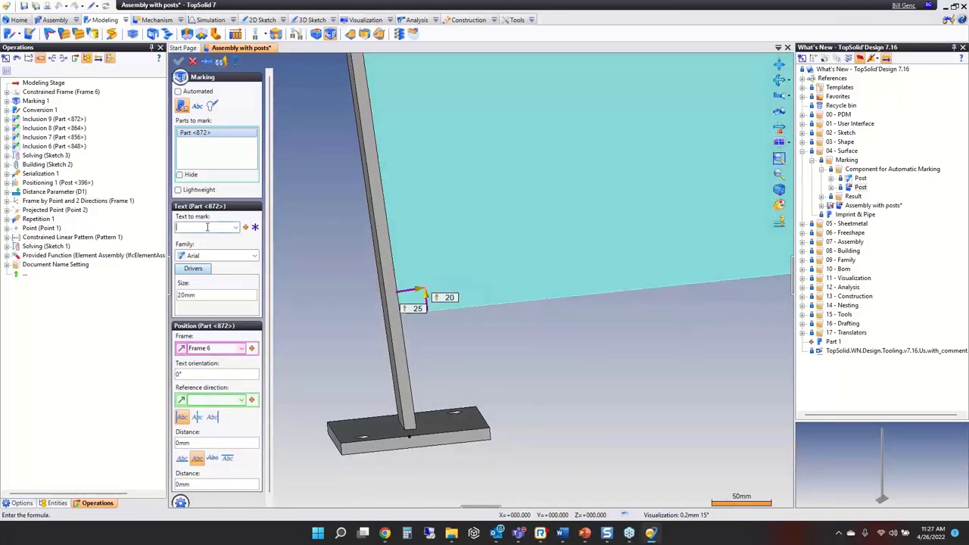
{"action": "type", "text": "index"}
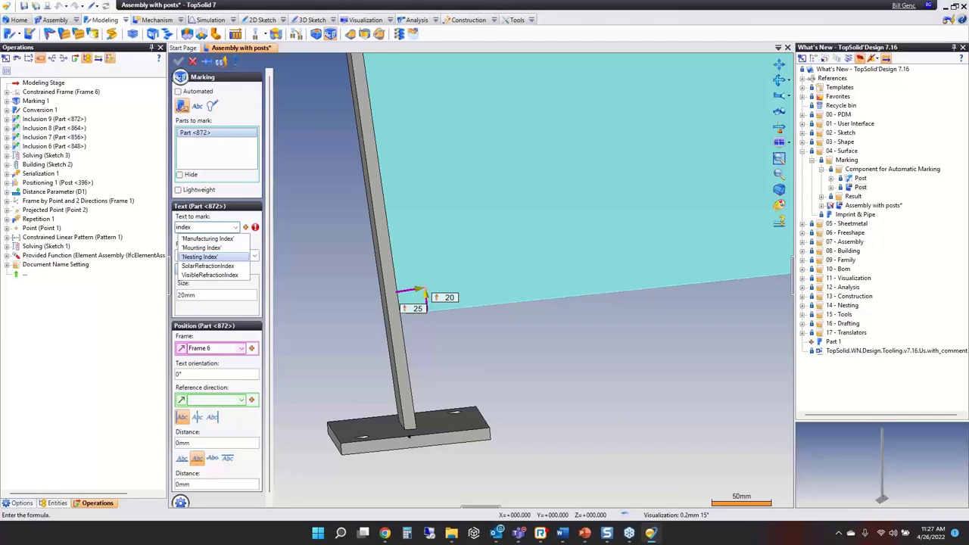
{"action": "left_click", "coordinate": [210, 238]}
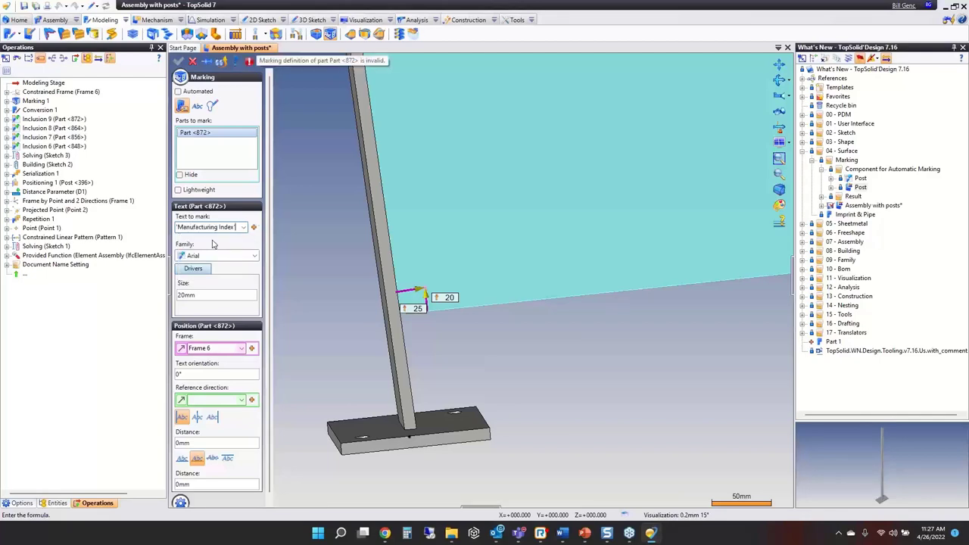
{"action": "left_click", "coordinate": [204, 294]}
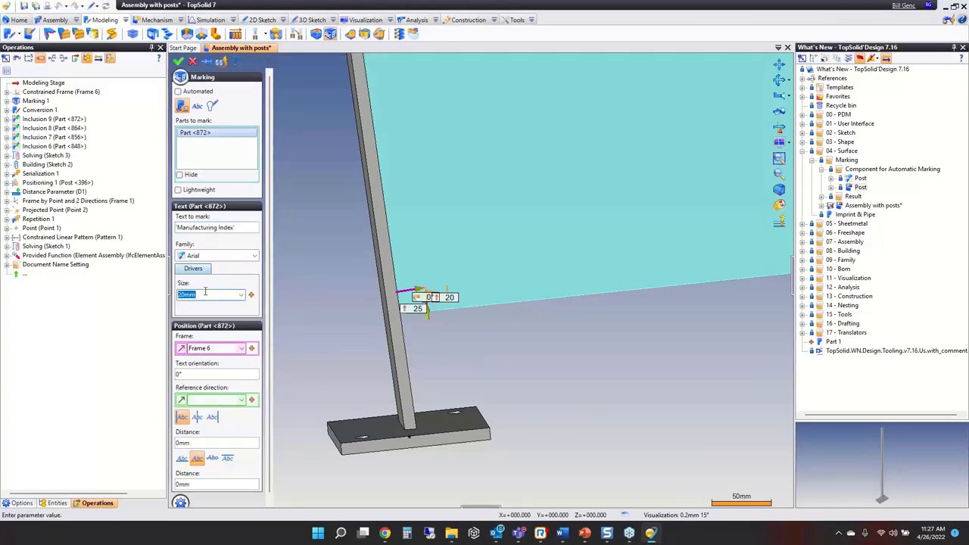
{"action": "type", "text": "10"}
{"action": "key", "text": "Return"}
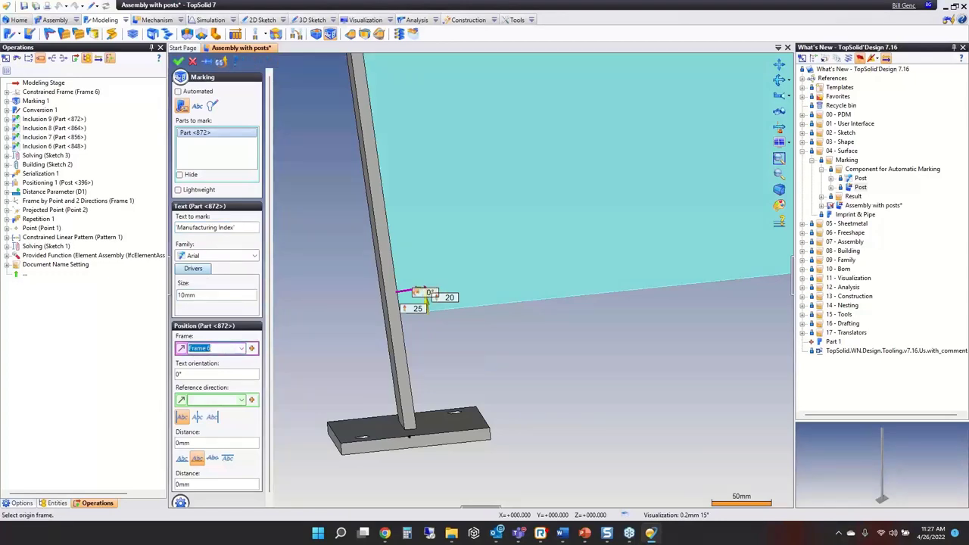
- Move the turquoise panel's marking frame to 10 mm from both corner edges and rotate the text orientation to 180°
{"action": "scroll", "coordinate": [425, 294], "scroll_direction": "up", "scroll_amount": 2}
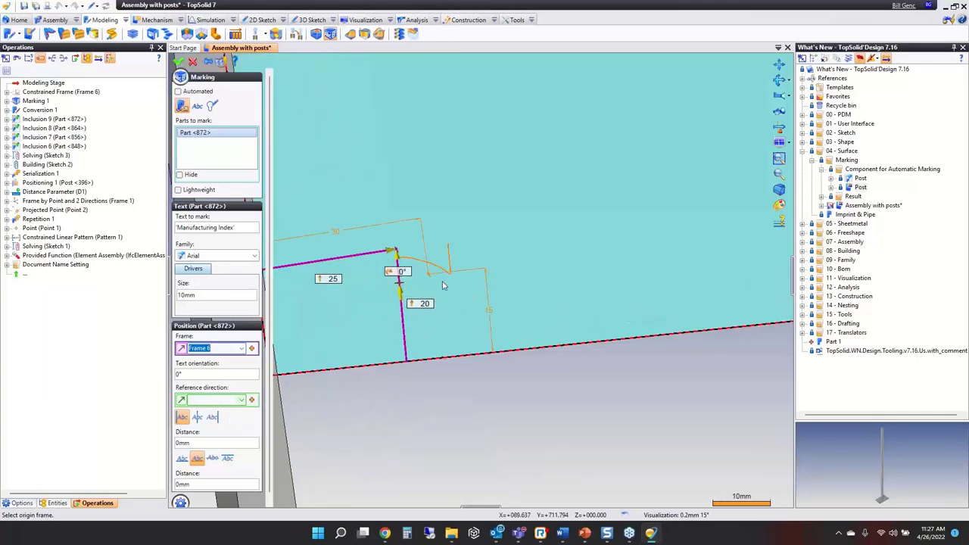
{"action": "left_click_drag", "start_coordinate": [405, 300], "coordinate": [430, 236]}
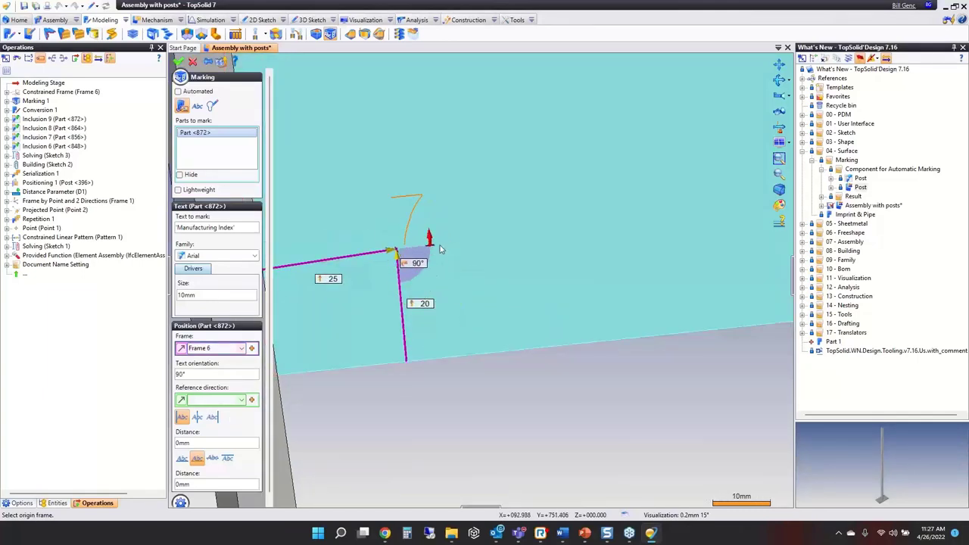
{"action": "middle_click_drag", "start_coordinate": [311, 343], "coordinate": [378, 329]}
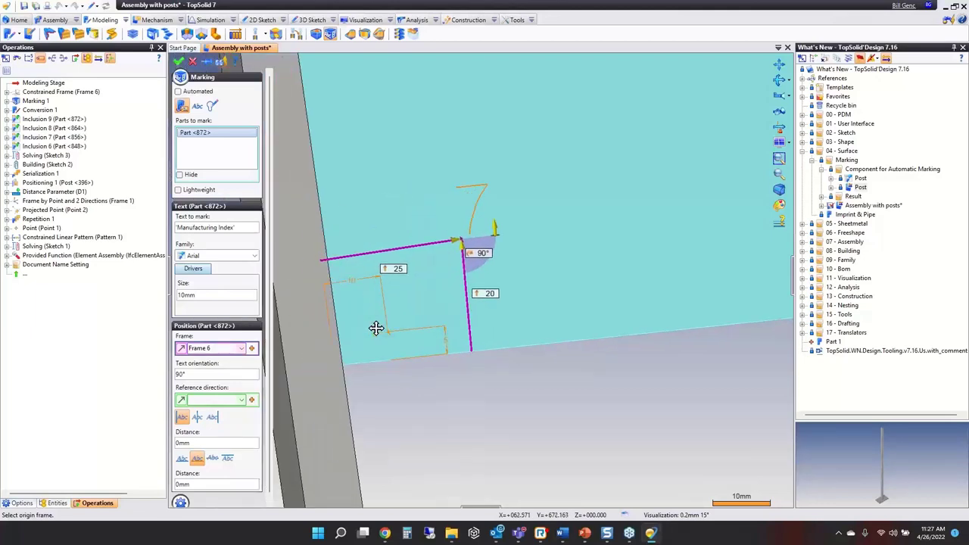
{"action": "left_click", "coordinate": [382, 310]}
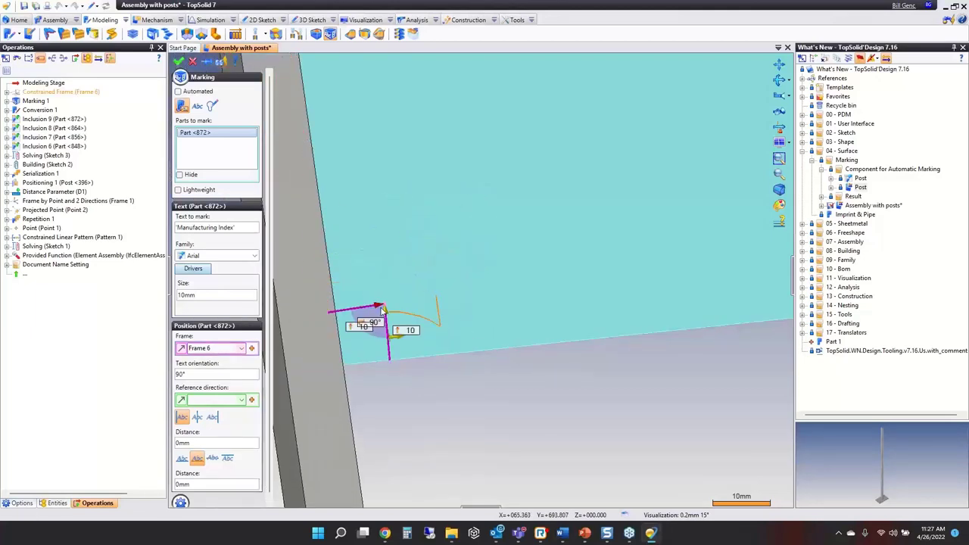
{"action": "left_click_drag", "start_coordinate": [405, 342], "coordinate": [424, 303]}
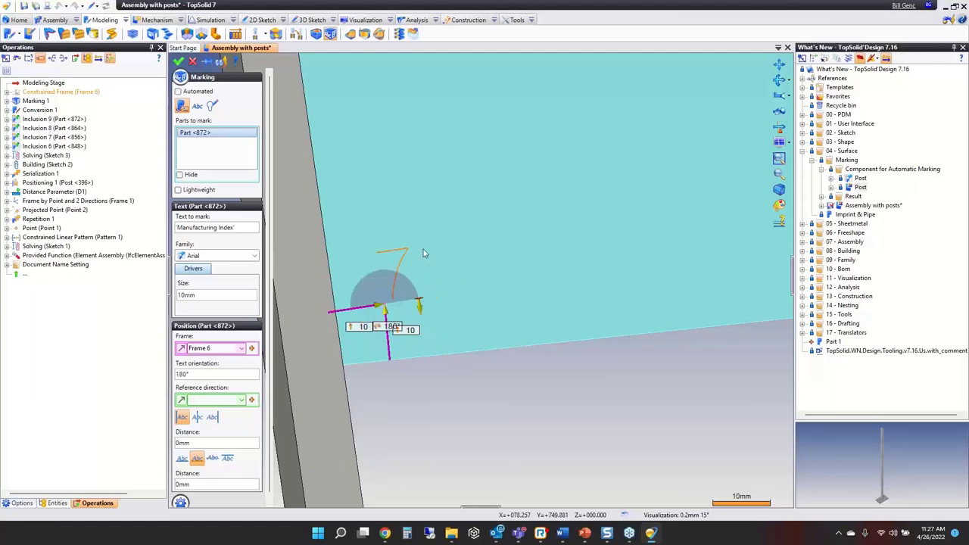
- Add the yellow panel to the parts to mark, placing its frame 10 mm from both edges of the lower post-side corner
{"action": "left_click", "coordinate": [201, 156]}
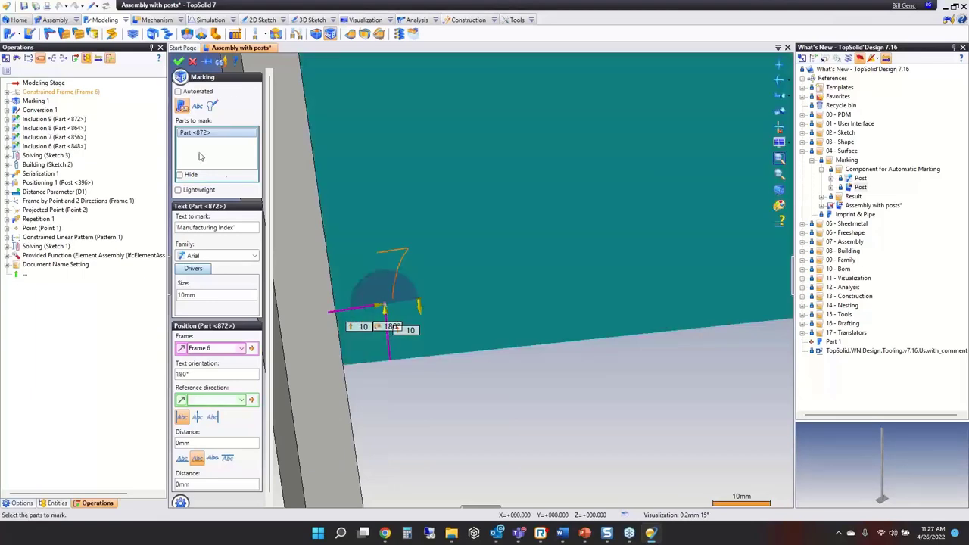
{"action": "scroll", "coordinate": [390, 260], "scroll_direction": "down", "scroll_amount": 6}
{"action": "scroll", "coordinate": [551, 265], "scroll_direction": "up", "scroll_amount": 2}
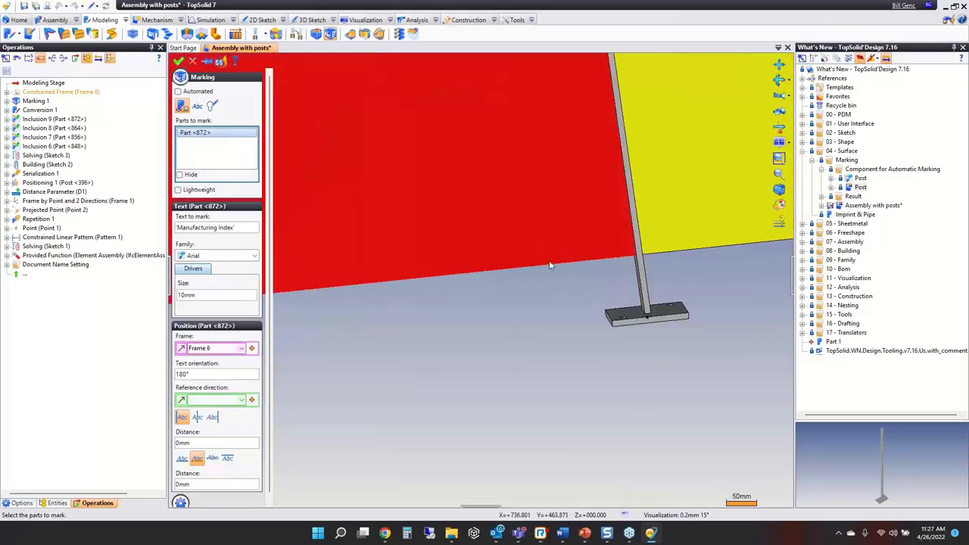
{"action": "scroll", "coordinate": [685, 235], "scroll_direction": "up", "scroll_amount": 4}
{"action": "left_click", "coordinate": [617, 266]}
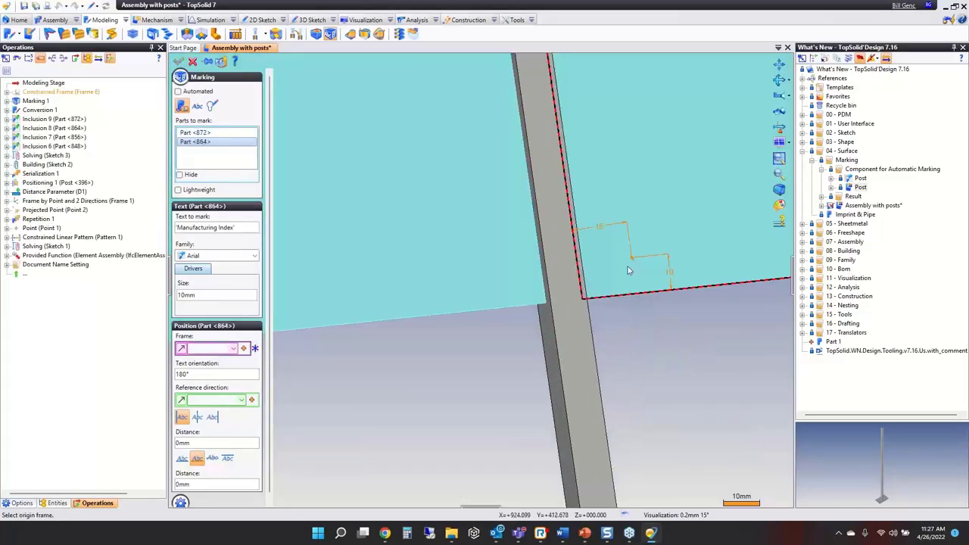
{"action": "left_click", "coordinate": [621, 268]}
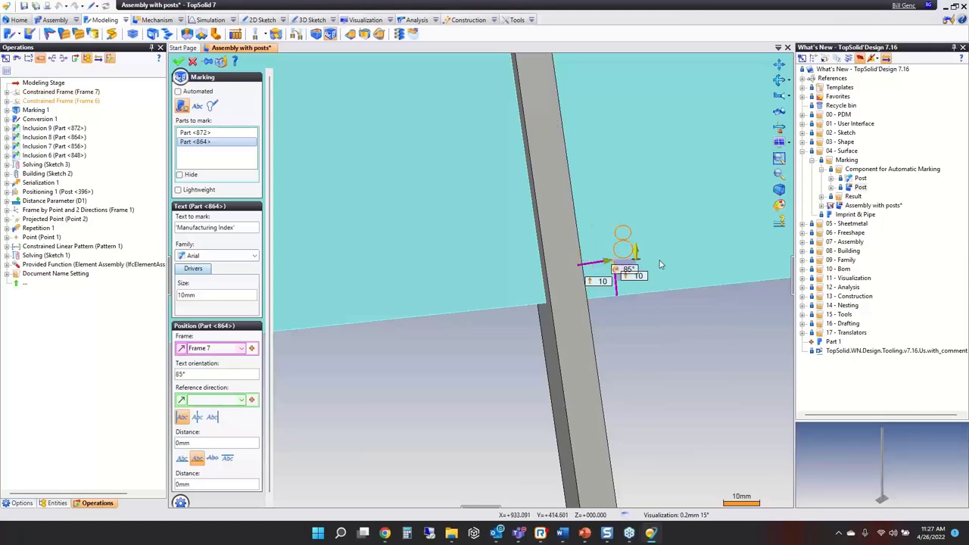
- Add the pink panel to the marking, with its frame 20 mm from the post-side edge and 15 mm above the lower edge
{"action": "scroll", "coordinate": [563, 305], "scroll_direction": "down", "scroll_amount": 8}
{"action": "scroll", "coordinate": [722, 289], "scroll_direction": "down", "scroll_amount": 2}
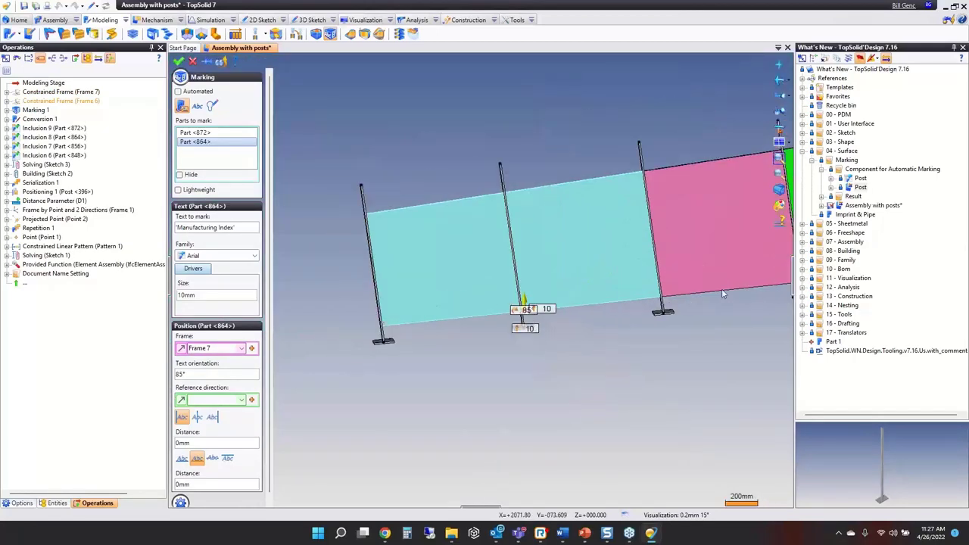
{"action": "scroll", "coordinate": [686, 273], "scroll_direction": "up", "scroll_amount": 10}
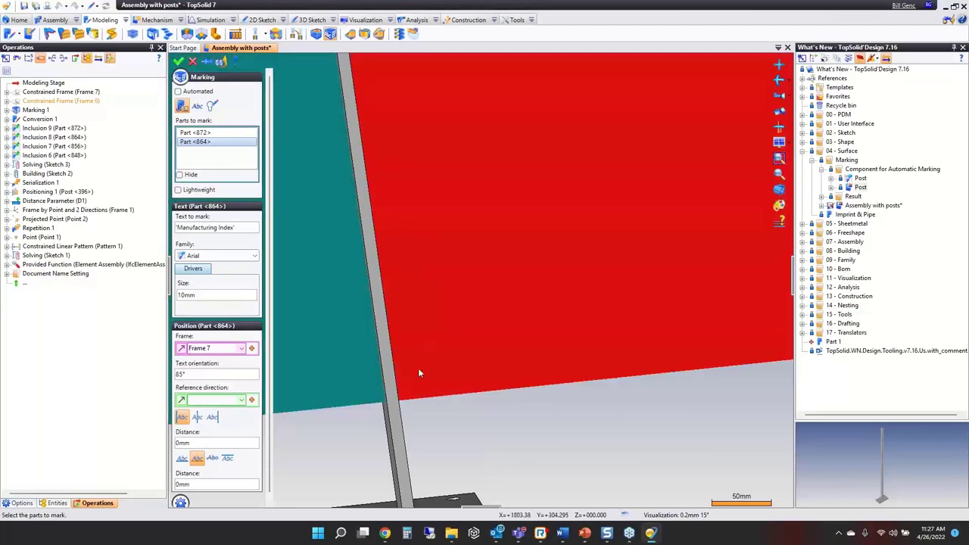
{"action": "left_click", "coordinate": [424, 371]}
{"action": "left_click", "coordinate": [422, 380]}
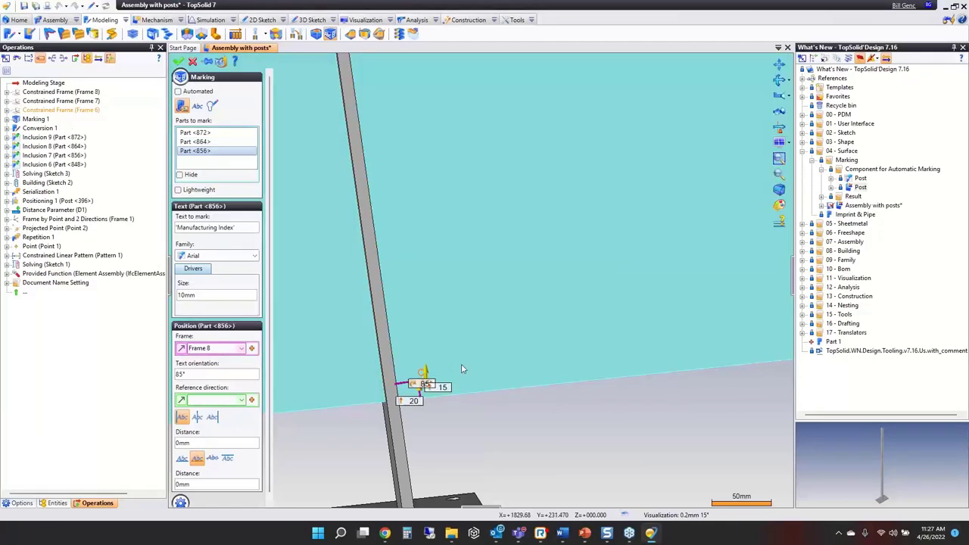
- Add the green panel to the marking with its frame near the lower post-side corner, and validate the marking of all four panels
{"action": "scroll", "coordinate": [433, 223], "scroll_direction": "down", "scroll_amount": 5}
{"action": "scroll", "coordinate": [556, 240], "scroll_direction": "up", "scroll_amount": 6}
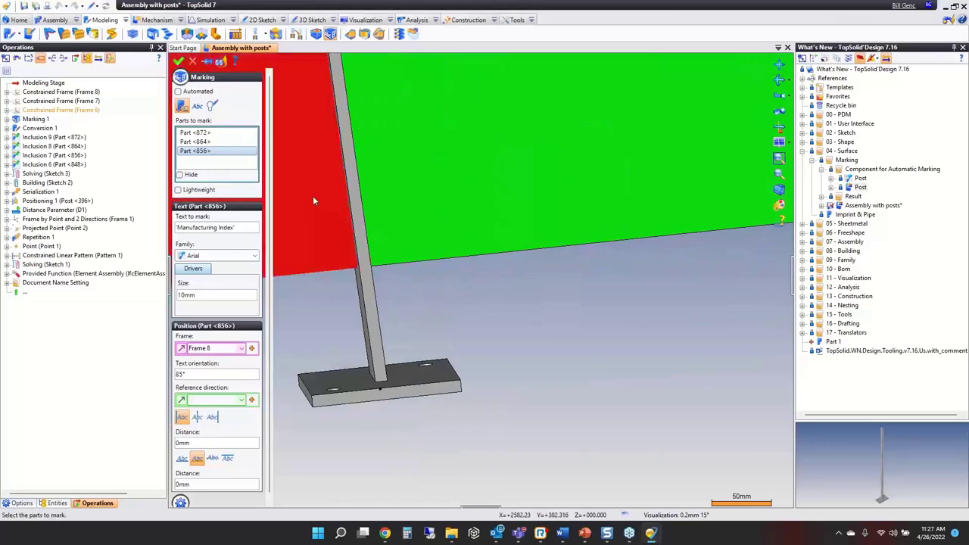
{"action": "left_click", "coordinate": [388, 243]}
{"action": "scroll", "coordinate": [391, 253], "scroll_direction": "up", "scroll_amount": 4}
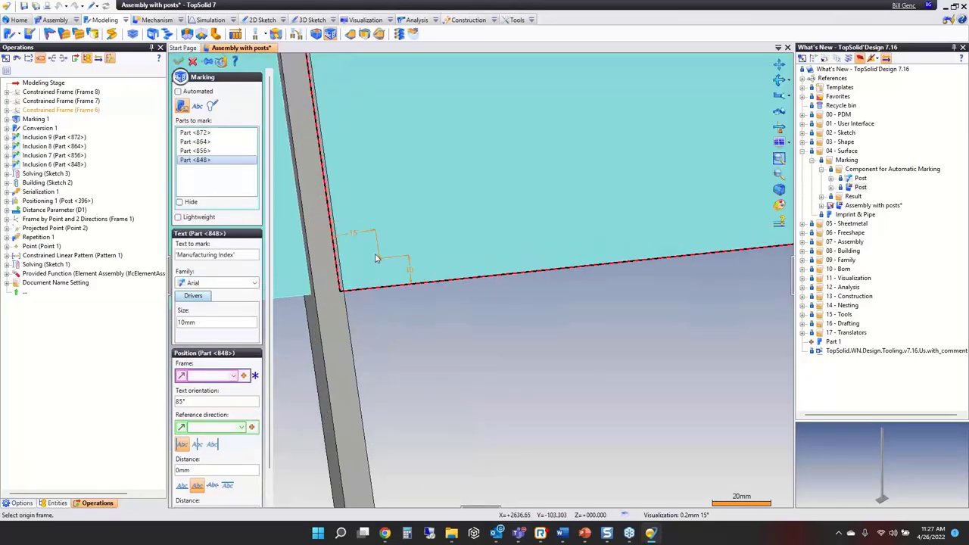
{"action": "left_click", "coordinate": [386, 257]}
{"action": "left_click", "coordinate": [179, 62]}
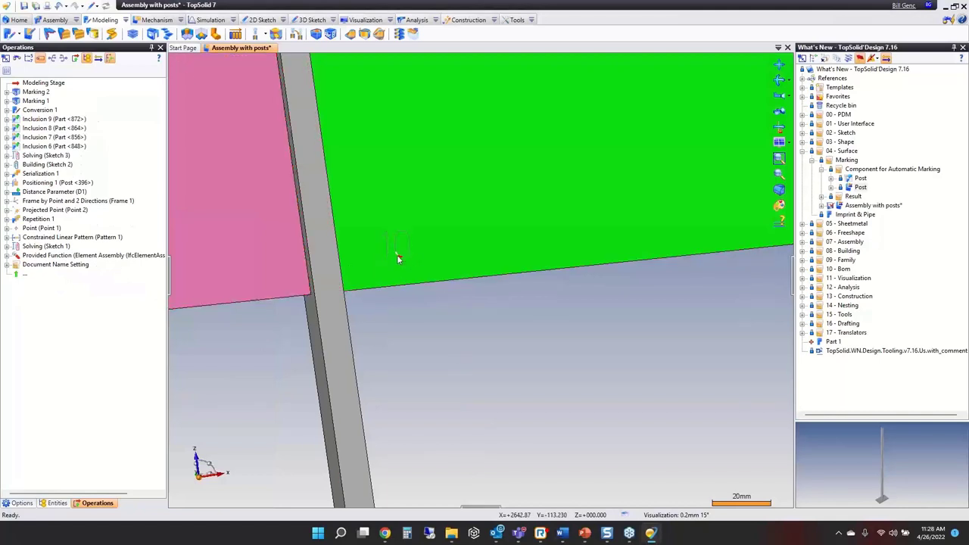
- Switch to the PowerPoint slide show and go through the Freeshape section to the Various Enhancement slide
{"action": "scroll", "coordinate": [457, 288], "scroll_direction": "down", "scroll_amount": 5}
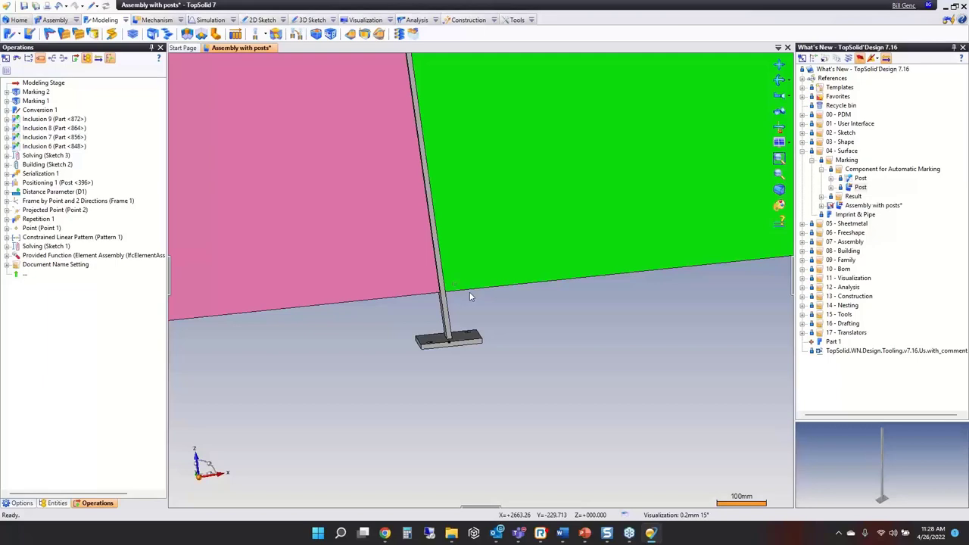
{"action": "scroll", "coordinate": [469, 292], "scroll_direction": "down", "scroll_amount": 3}
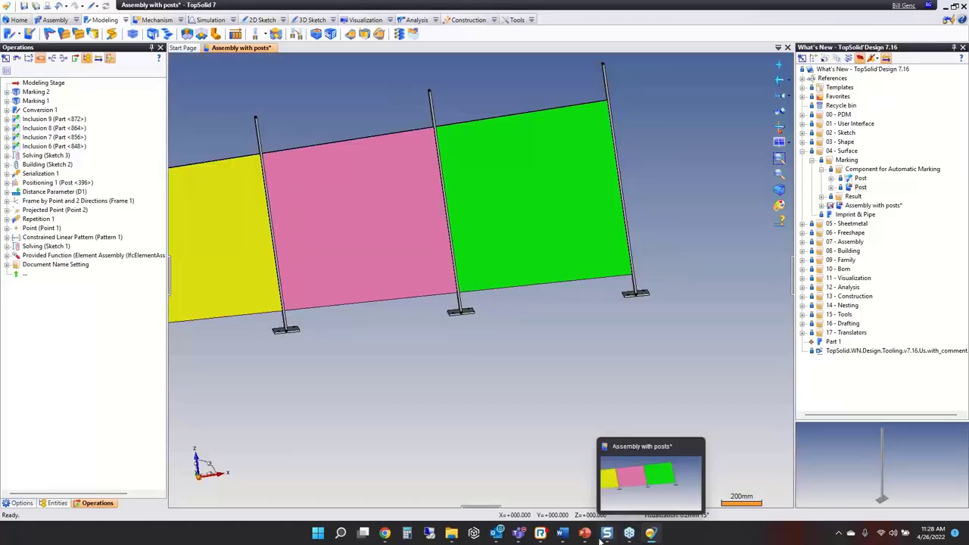
{"action": "mouse_move", "coordinate": [585, 533]}
{"action": "left_click", "coordinate": [636, 473]}
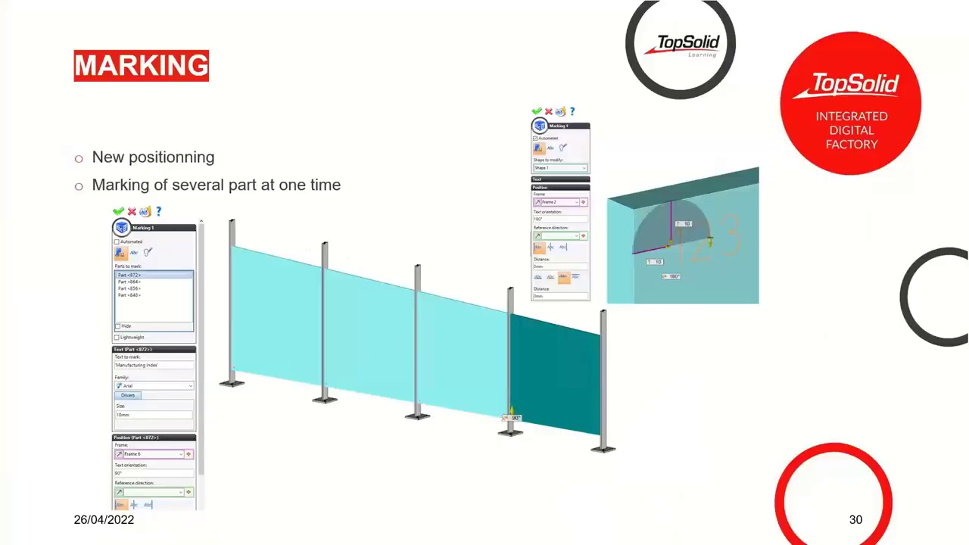
{"action": "left_click", "coordinate": [649, 342]}
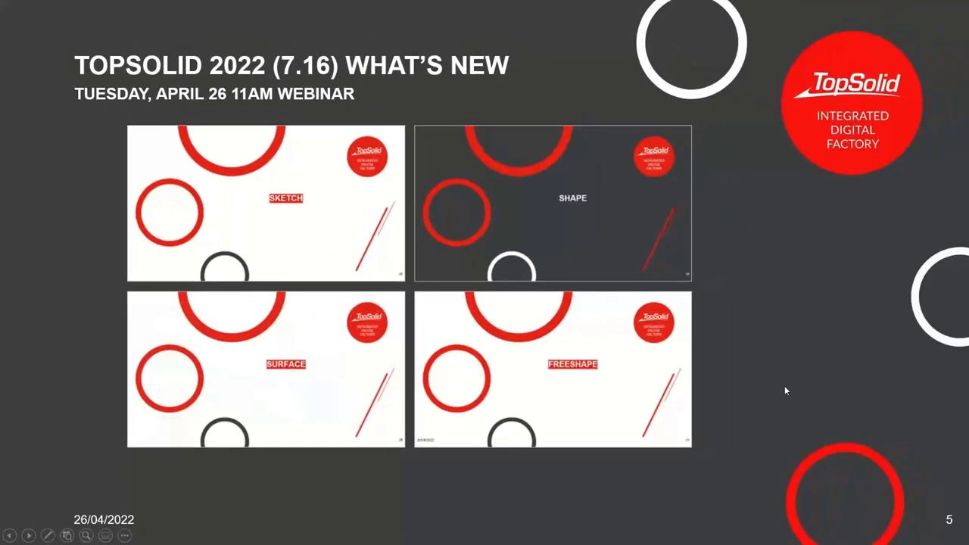
{"action": "left_click", "coordinate": [589, 395]}
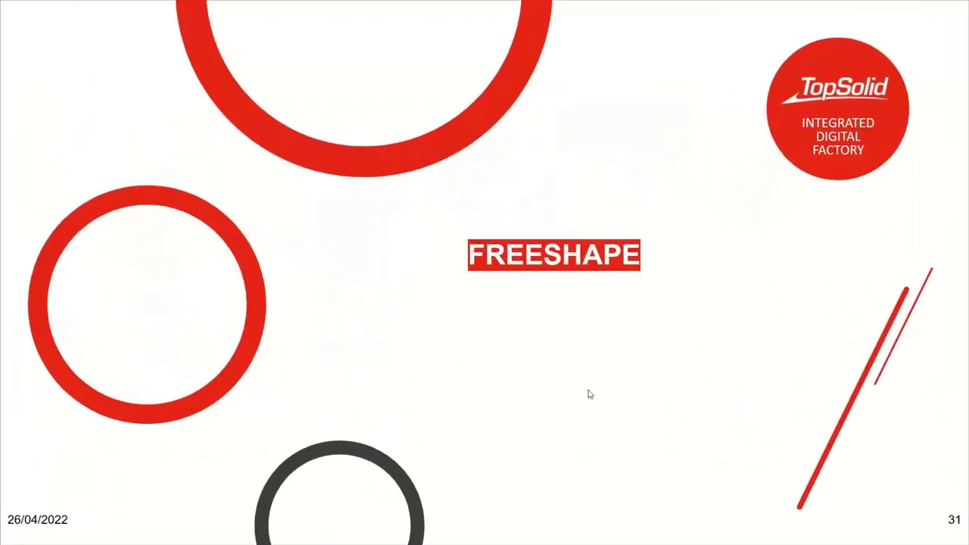
{"action": "left_click", "coordinate": [590, 393]}
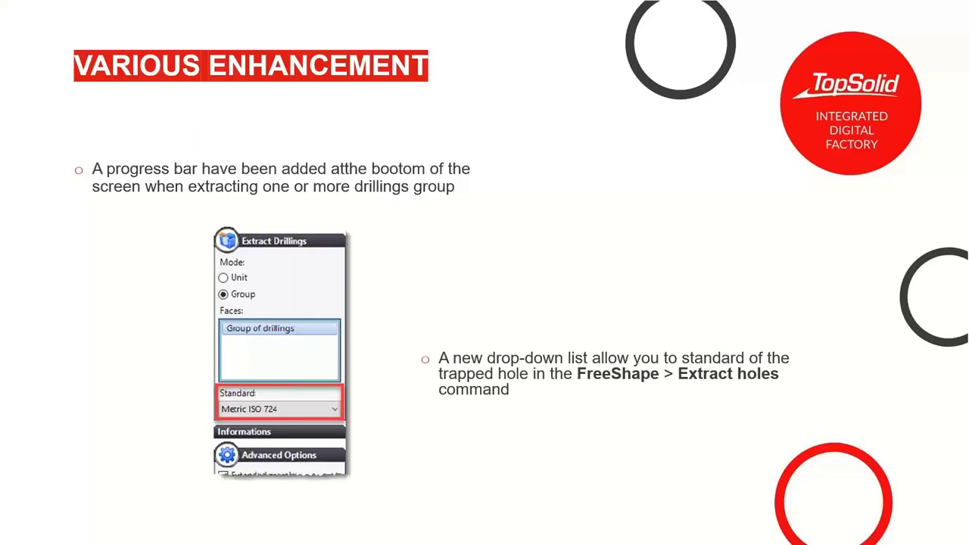
- Switch to TopSolid and close Assembly with posts without saving its changes
{"action": "key", "text": "super"}
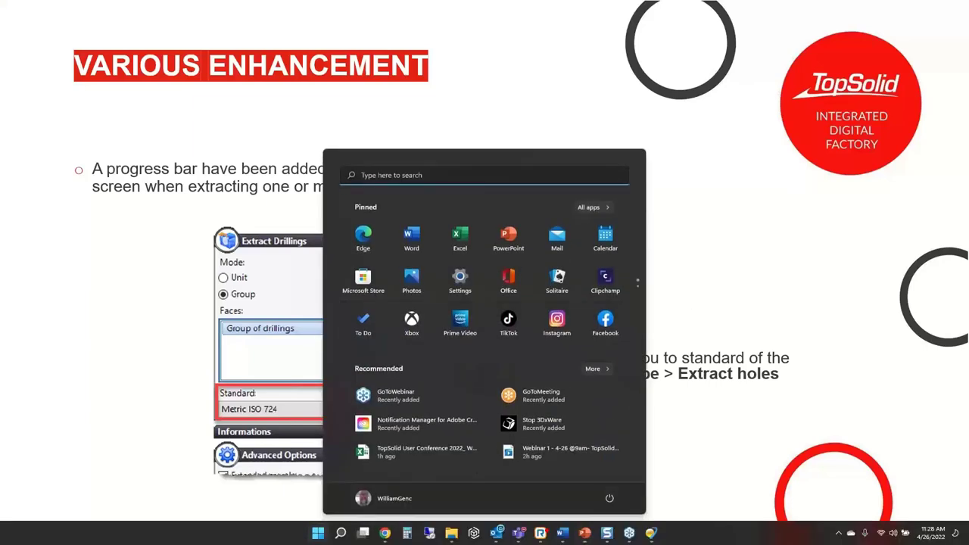
{"action": "left_click", "coordinate": [651, 534]}
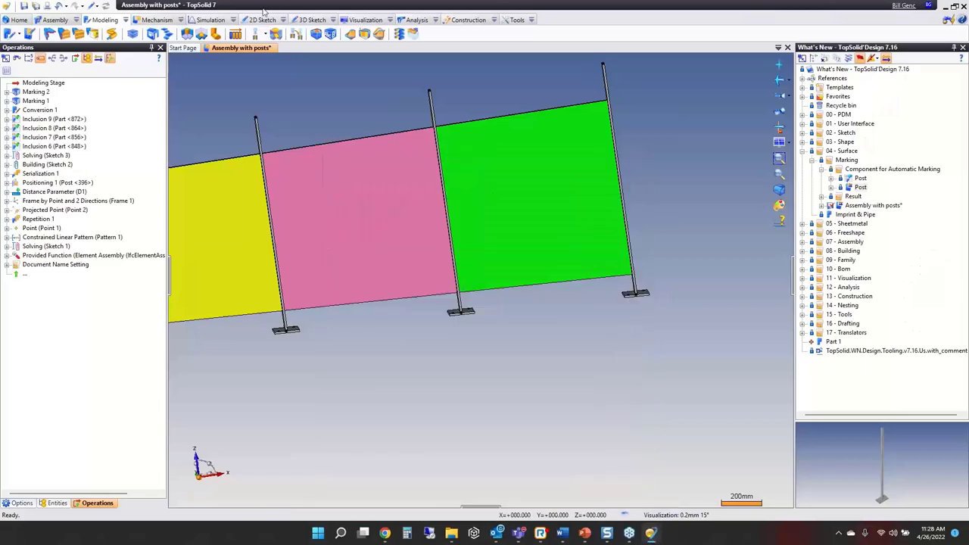
{"action": "middle_click", "coordinate": [254, 49]}
{"action": "left_click", "coordinate": [439, 297]}
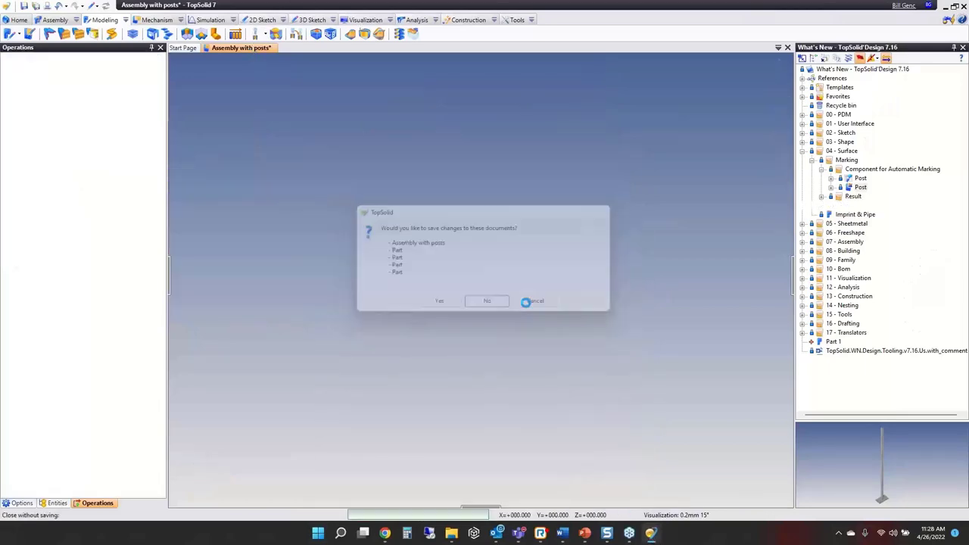
- Collapse the Marking folder and open the FreeShape document from the 06 - Freeshape folder
{"action": "left_click", "coordinate": [820, 162]}
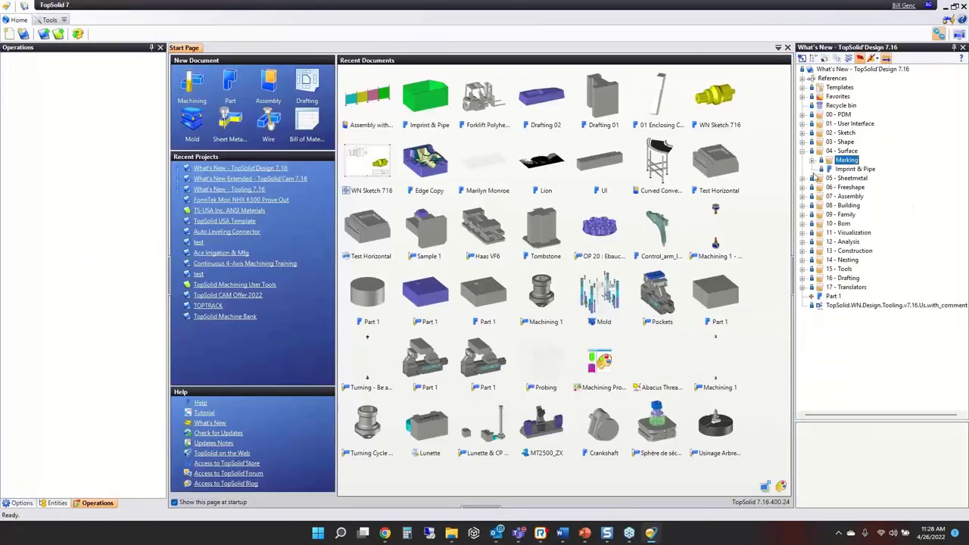
{"action": "left_click", "coordinate": [803, 187]}
{"action": "double_click", "coordinate": [841, 197]}
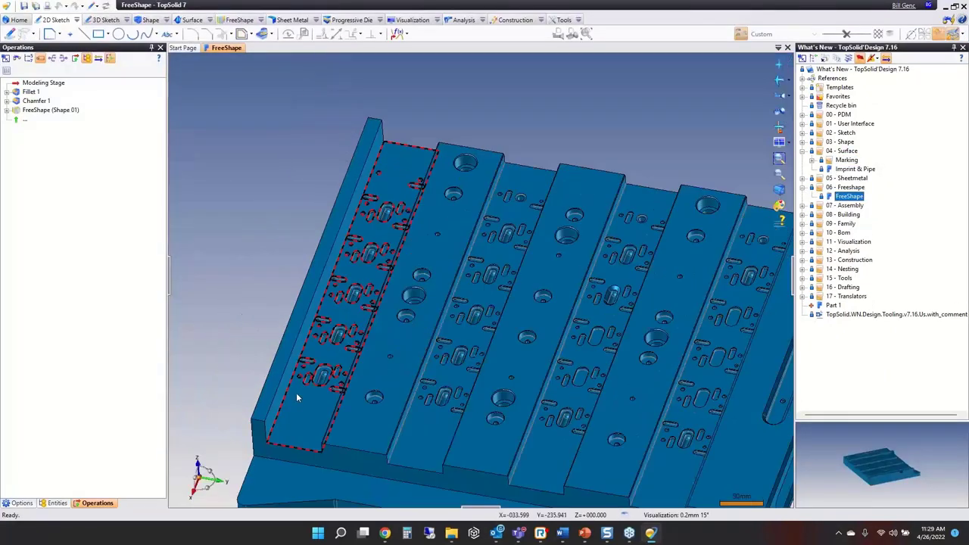
- Examine the whole FreeShape plate and where its chamfer and fillet operations apply
{"action": "scroll", "coordinate": [296, 397], "scroll_direction": "down", "scroll_amount": 3}
{"action": "mouse_move", "coordinate": [297, 397]}
{"action": "middle_mouse_down"}
{"action": "mouse_move", "coordinate": [362, 309]}
{"action": "mouse_move", "coordinate": [364, 262]}
{"action": "mouse_move", "coordinate": [350, 390]}
{"action": "mouse_move", "coordinate": [356, 356]}
{"action": "middle_mouse_up"}
{"action": "left_click", "coordinate": [32, 100]}
{"action": "left_click", "coordinate": [31, 91]}
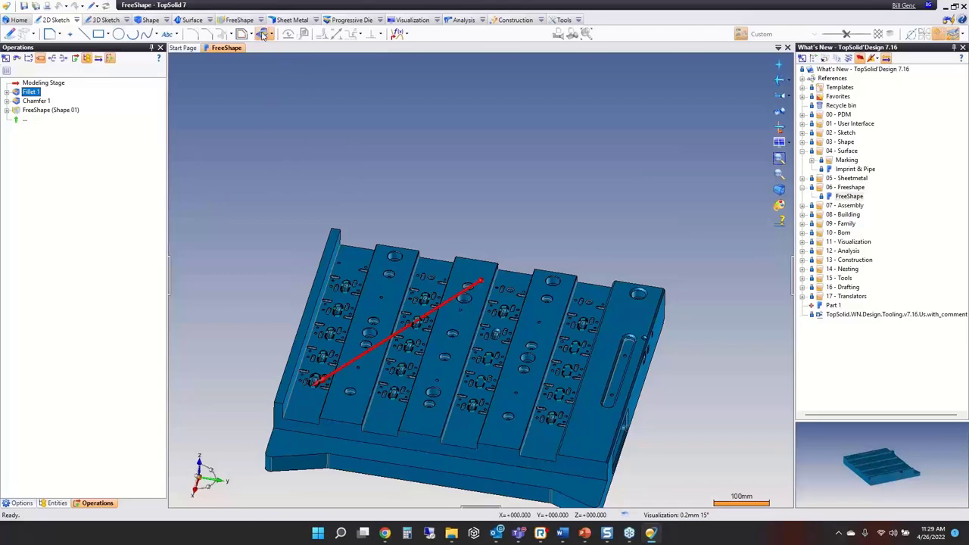
- Start a FreeShape operation on Shape 01 of the plate in Modify mode
{"action": "left_click", "coordinate": [239, 19]}
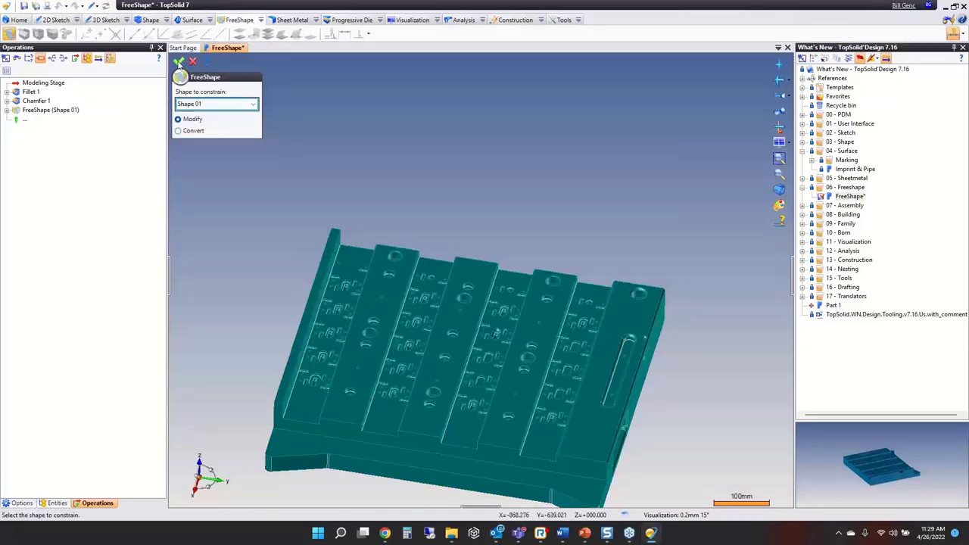
{"action": "left_click", "coordinate": [178, 63]}
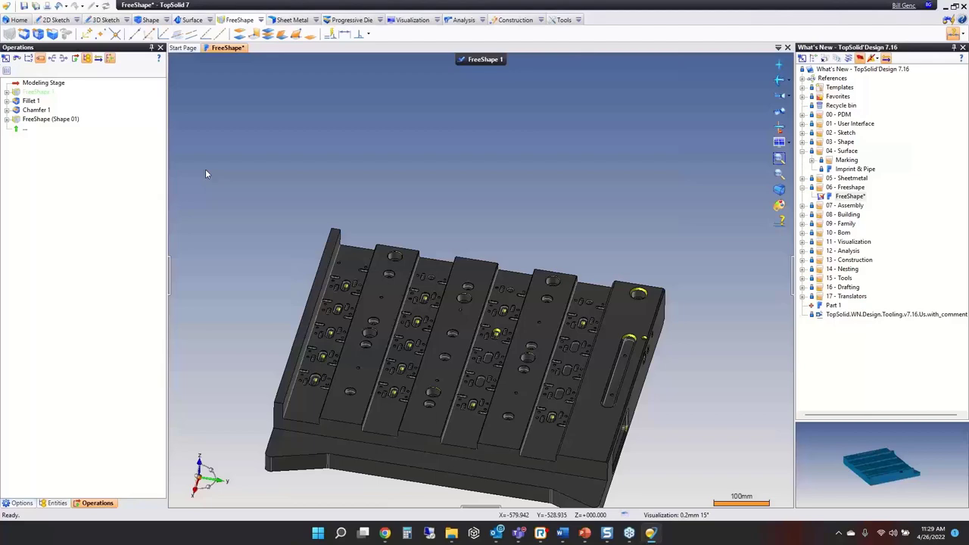
{"action": "scroll", "coordinate": [320, 385], "scroll_direction": "up", "scroll_amount": 5}
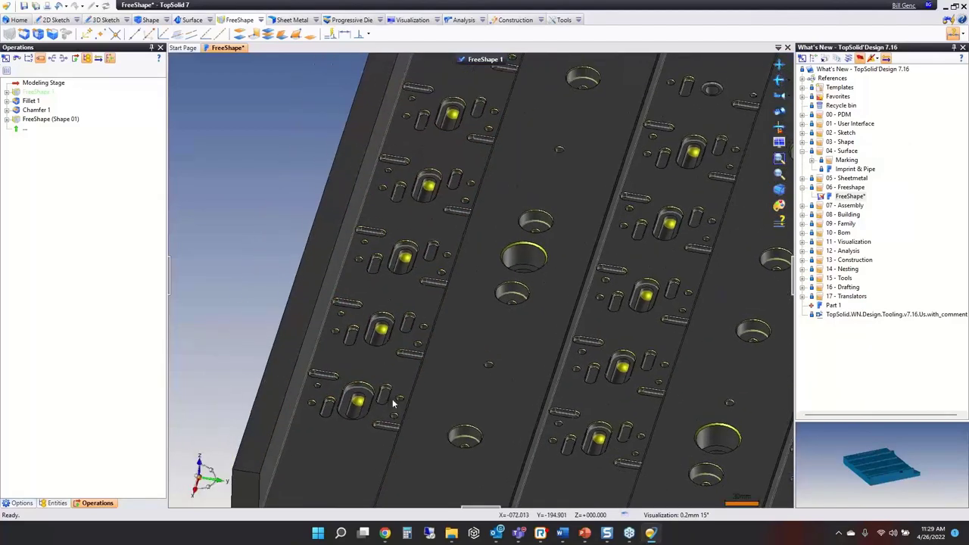
{"action": "scroll", "coordinate": [391, 400], "scroll_direction": "down", "scroll_amount": 3}
{"action": "scroll", "coordinate": [383, 363], "scroll_direction": "up", "scroll_amount": 3}
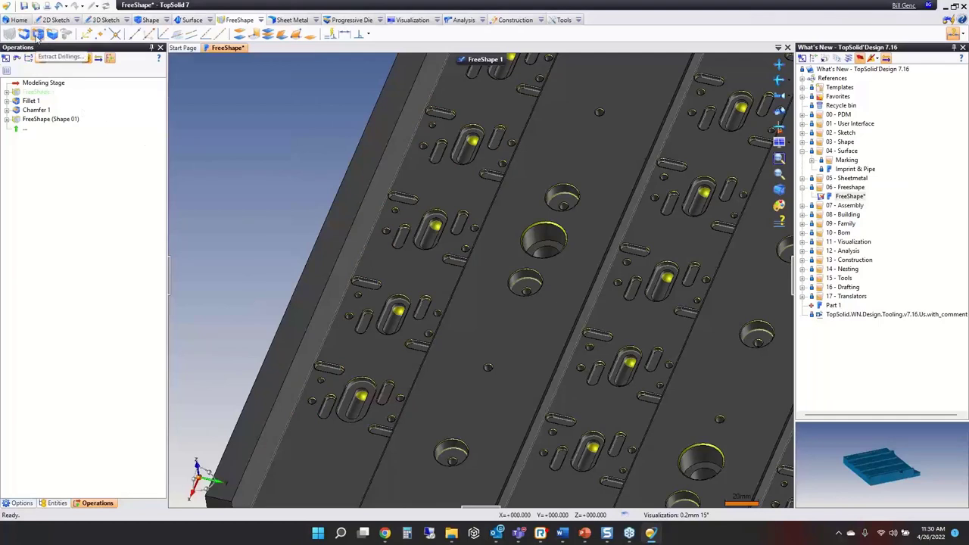
- Set up Extract Drillings in Group mode with the Metric ISO 724 standard, selecting the small-hole groups in the plate's four recessed channels
{"action": "left_click", "coordinate": [37, 34]}
{"action": "left_click", "coordinate": [199, 194]}
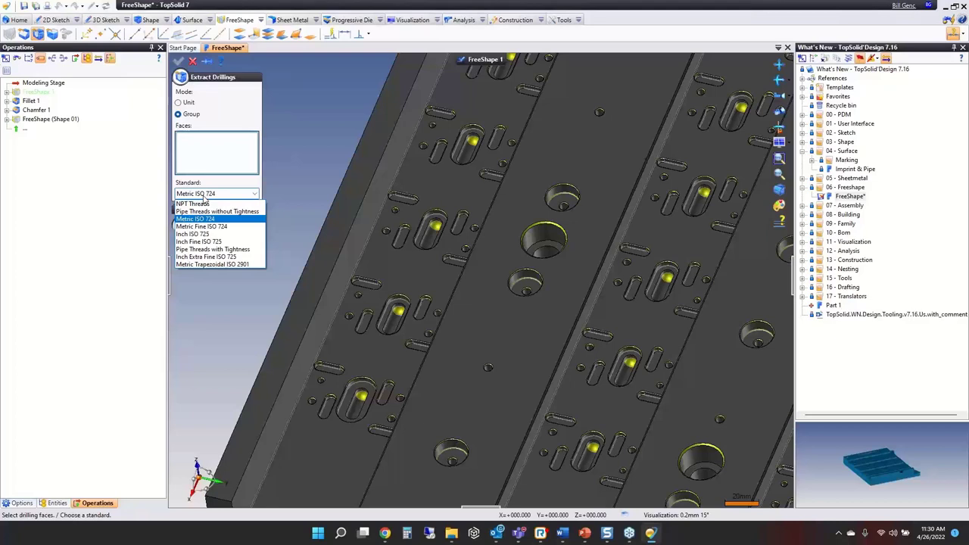
{"action": "left_click", "coordinate": [205, 197]}
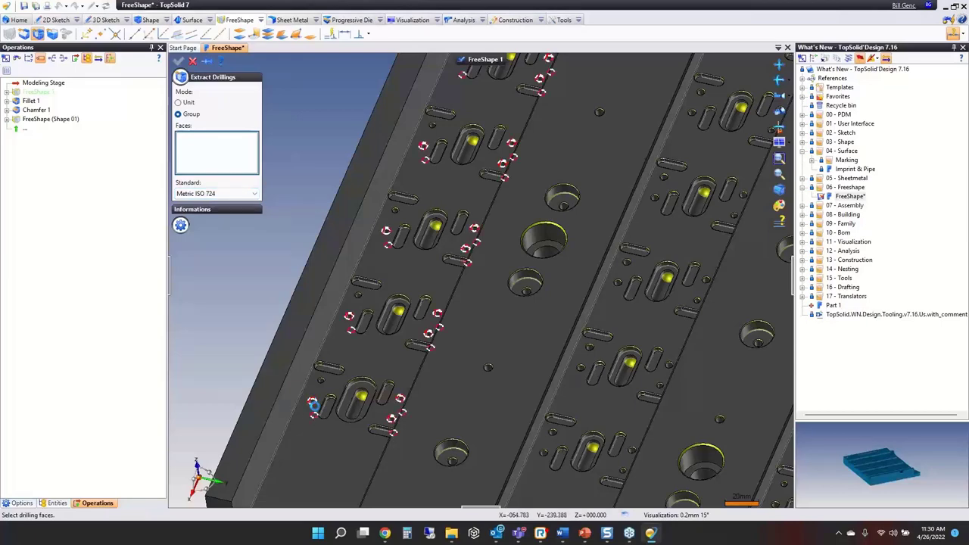
{"action": "left_click", "coordinate": [315, 401]}
{"action": "left_click", "coordinate": [542, 457]}
{"action": "scroll", "coordinate": [499, 439], "scroll_direction": "down", "scroll_amount": 3}
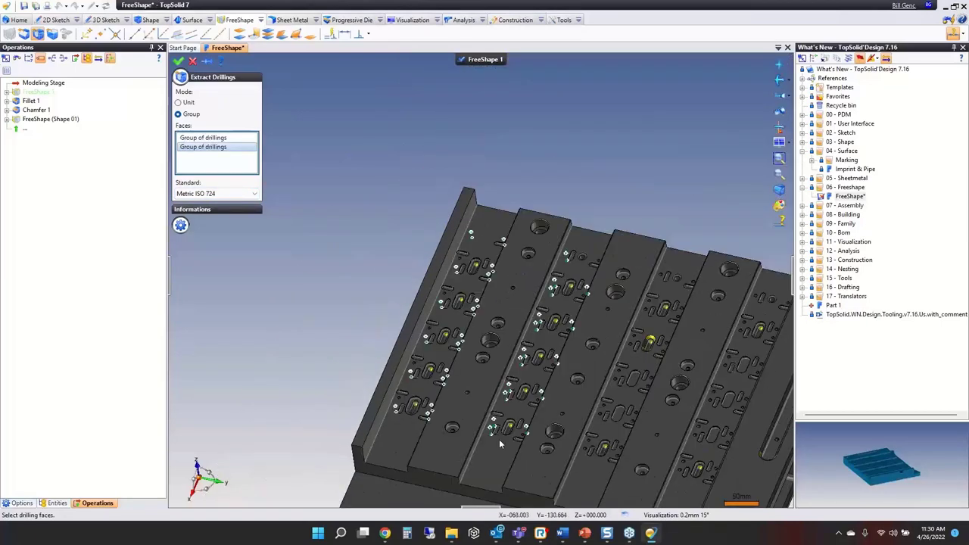
{"action": "left_click", "coordinate": [598, 452]}
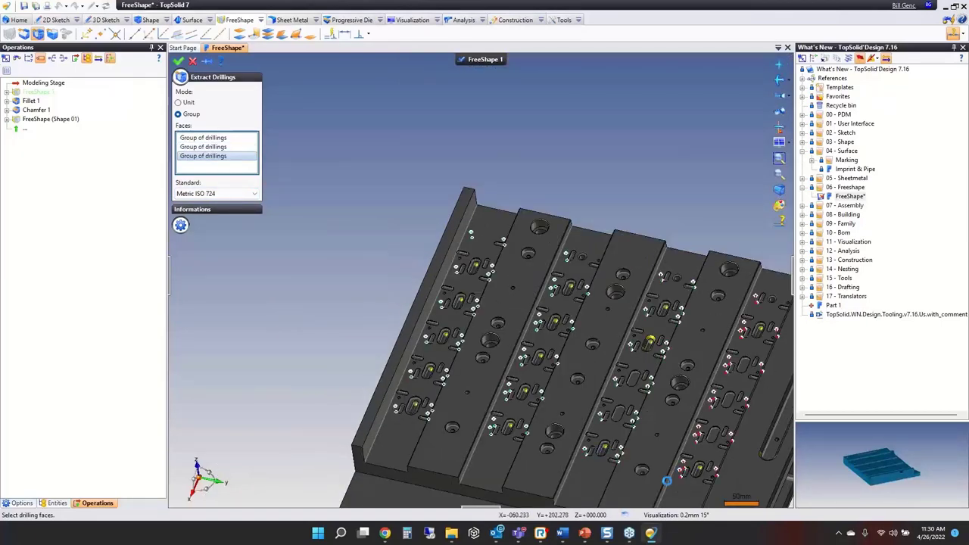
{"action": "left_click", "coordinate": [666, 480]}
- Add the three groups of stepped holes on the plate's raised ribs to the drilling extraction
{"action": "scroll", "coordinate": [644, 477], "scroll_direction": "up", "scroll_amount": 5}
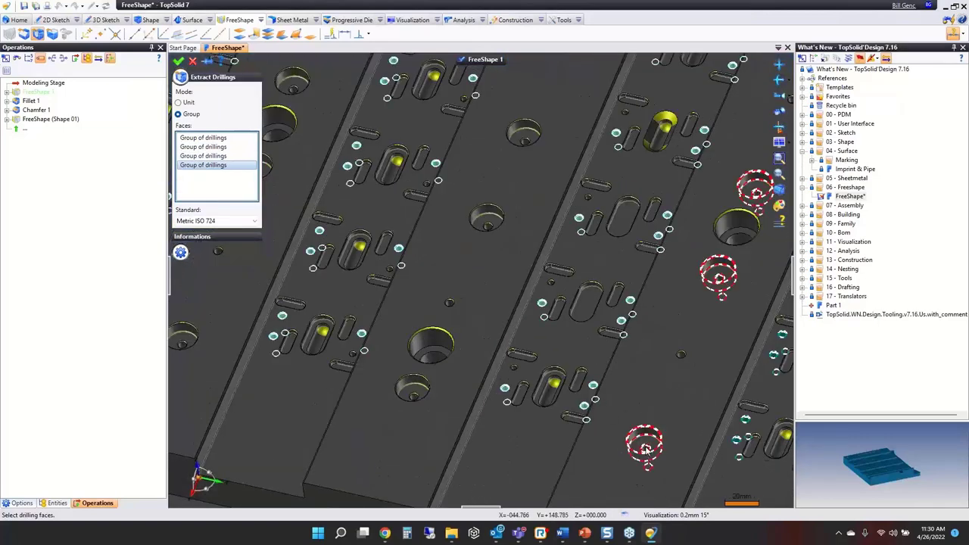
{"action": "left_click", "coordinate": [645, 449]}
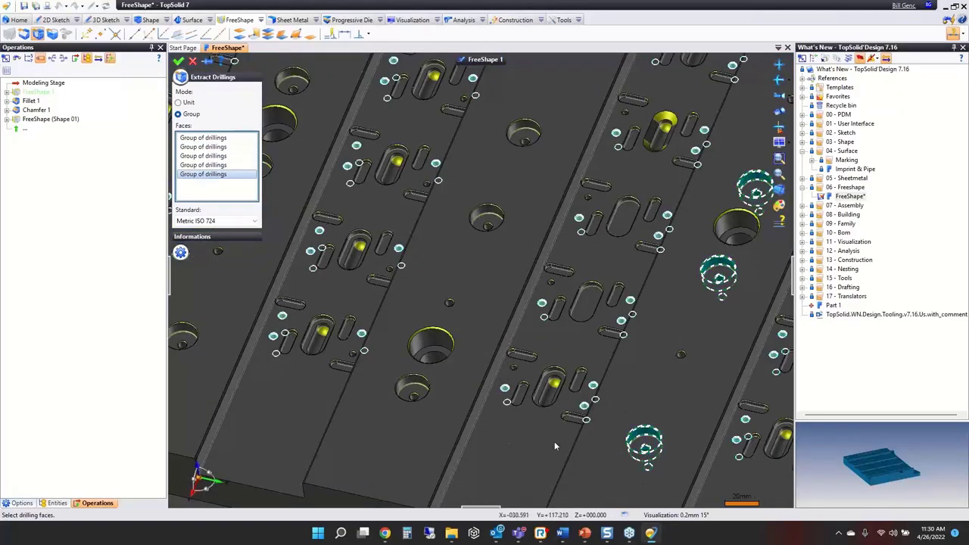
{"action": "left_click", "coordinate": [383, 391]}
{"action": "scroll", "coordinate": [305, 375], "scroll_direction": "down", "scroll_amount": 5}
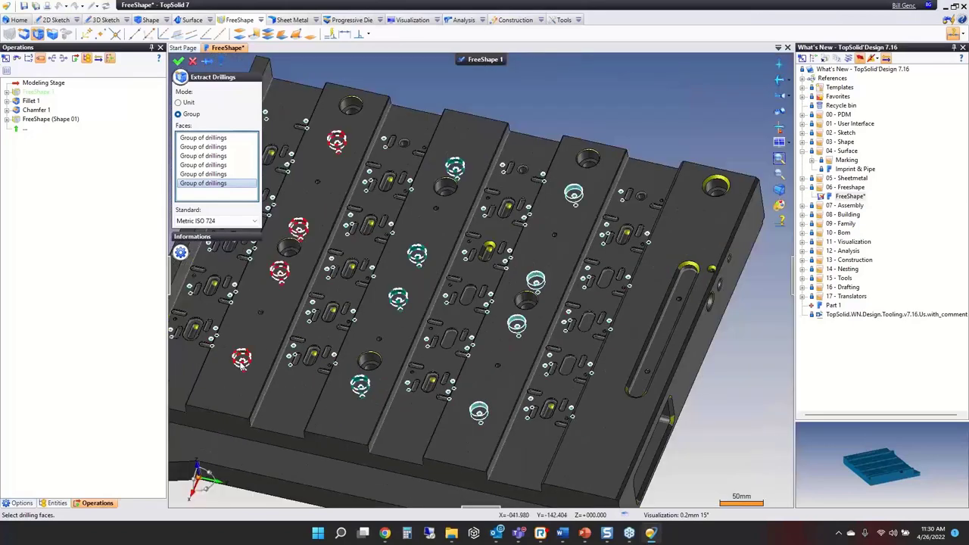
{"action": "left_click", "coordinate": [295, 386]}
{"action": "scroll", "coordinate": [613, 409], "scroll_direction": "down", "scroll_amount": 1}
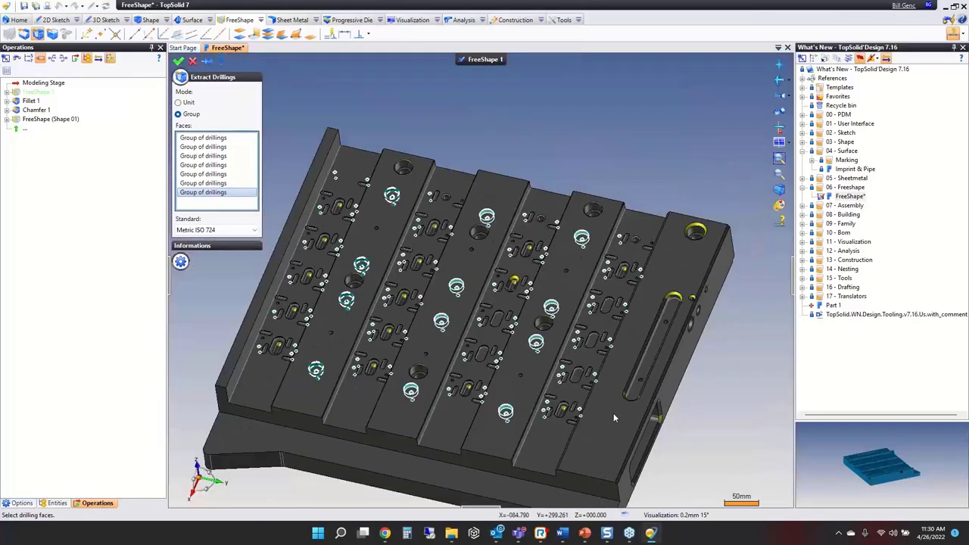
- Try to add two individual holes on the plate's side face to the extraction, removing each from the selection
{"action": "middle_click_drag", "start_coordinate": [705, 273], "coordinate": [695, 291]}
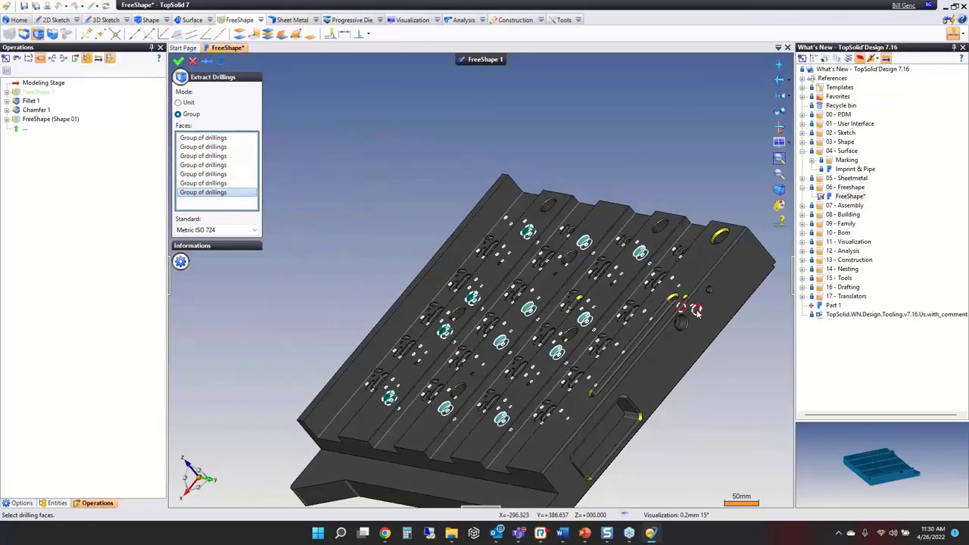
{"action": "left_click", "coordinate": [697, 309]}
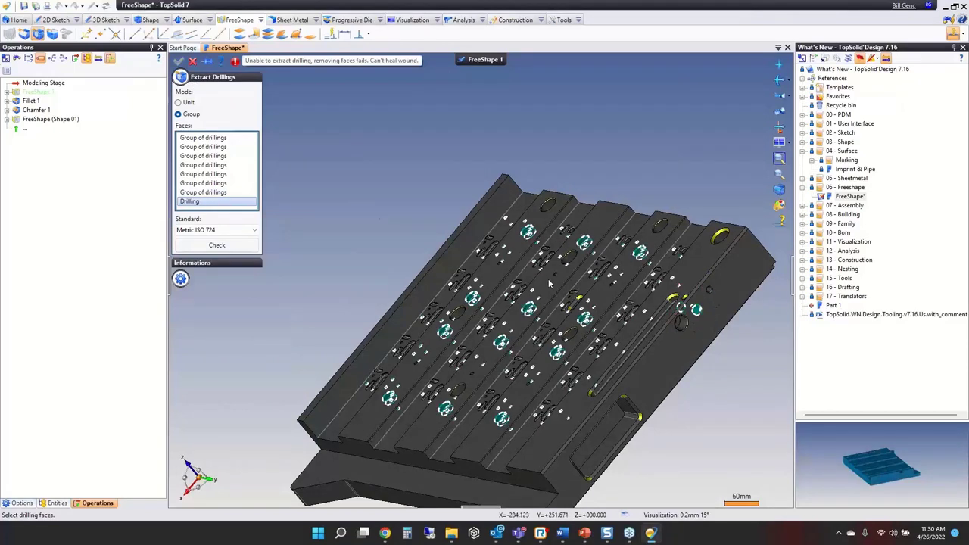
{"action": "left_click", "coordinate": [201, 203]}
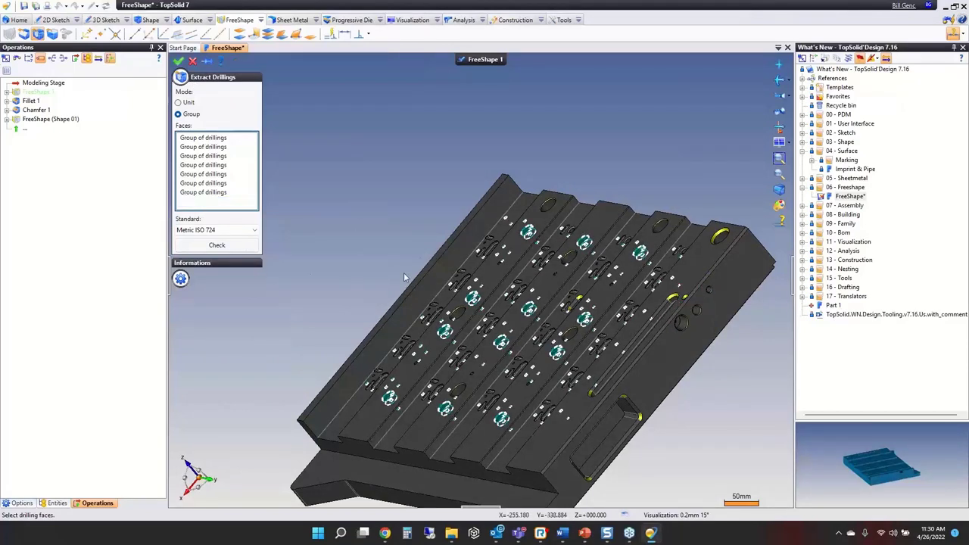
{"action": "left_click", "coordinate": [708, 293]}
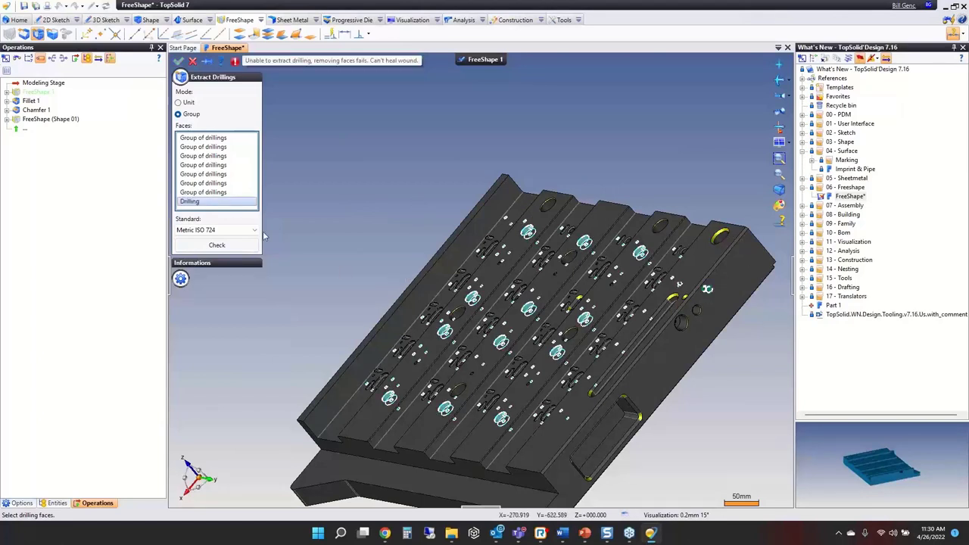
{"action": "key", "text": "Delete"}
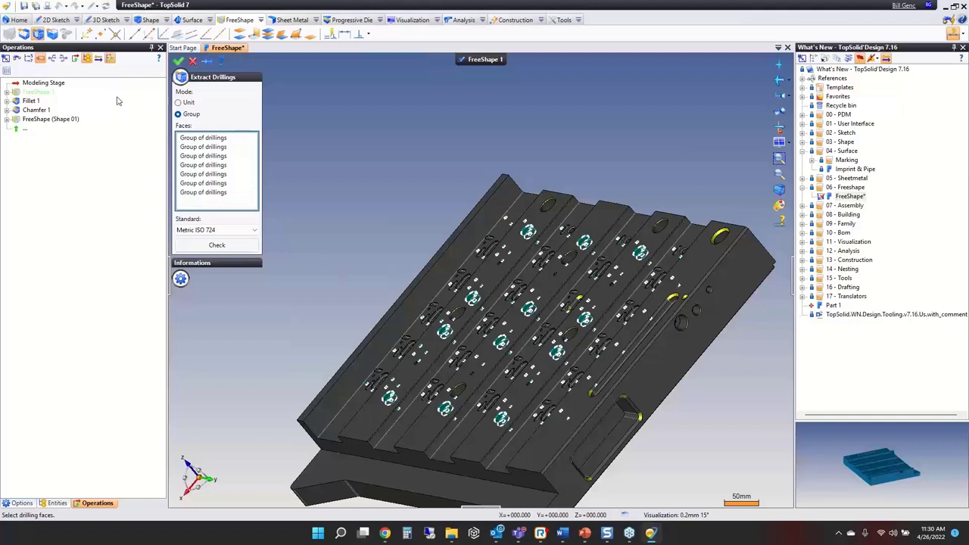
- Extract the selected drilling groups and finish the FreeShape operation
{"action": "left_click", "coordinate": [178, 62]}
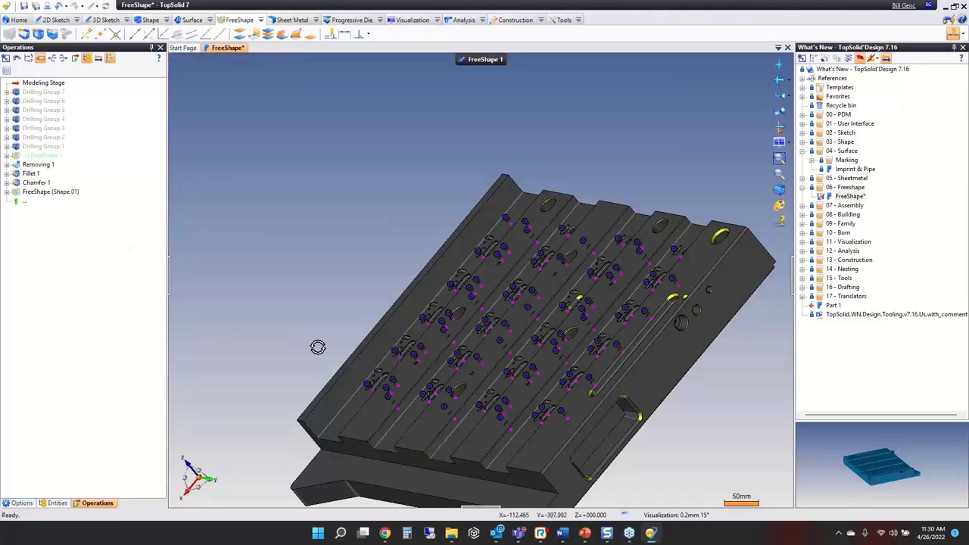
{"action": "middle_click_drag", "start_coordinate": [318, 347], "coordinate": [307, 357]}
{"action": "scroll", "coordinate": [302, 363], "scroll_direction": "up", "scroll_amount": 5}
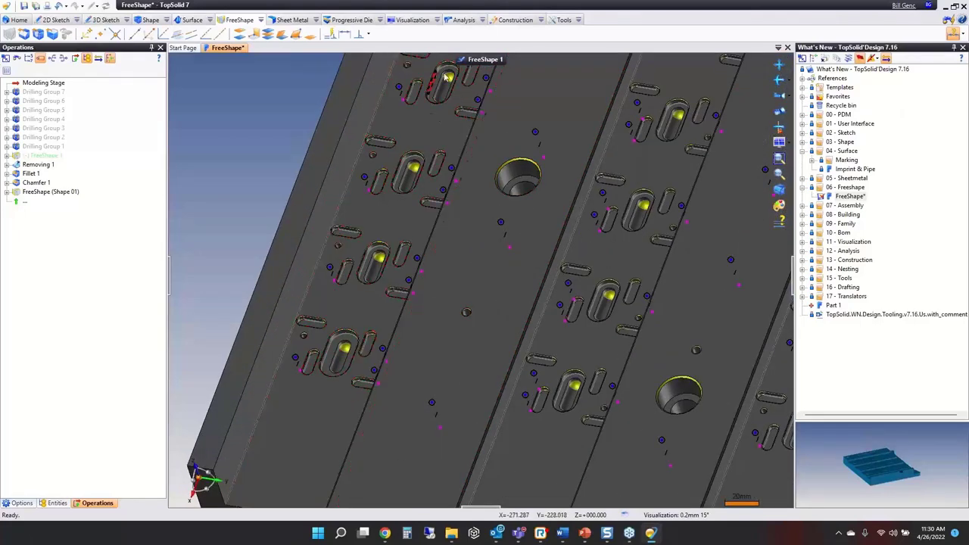
{"action": "left_click", "coordinate": [477, 62]}
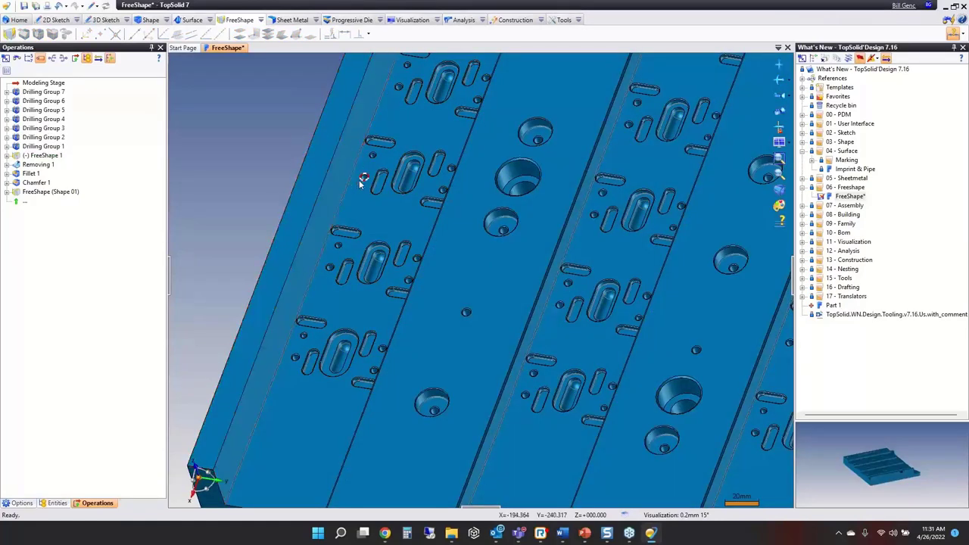
- Examine the hole parameters of Drilling Group 1 and leave its definition without changes
{"action": "double_click", "coordinate": [59, 149]}
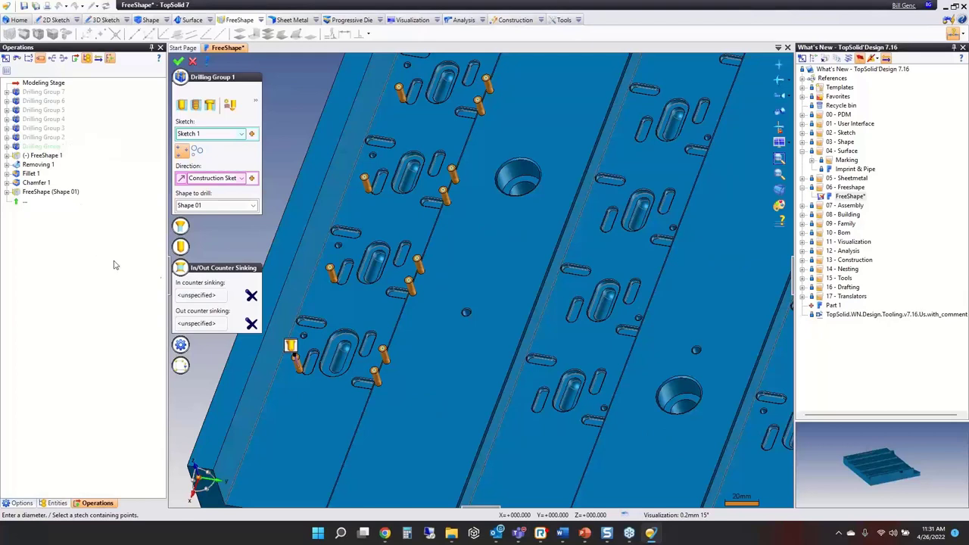
{"action": "left_click", "coordinate": [180, 246]}
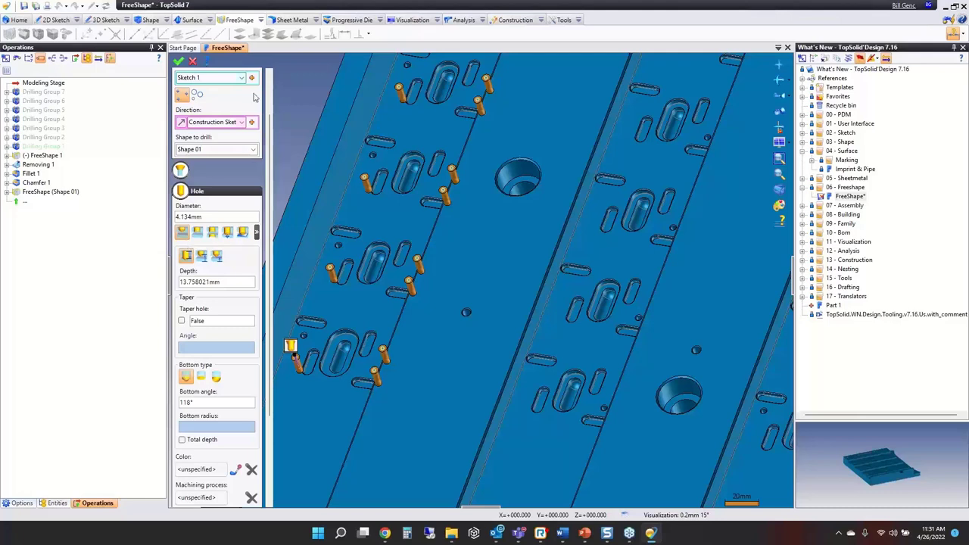
{"action": "left_click", "coordinate": [194, 62]}
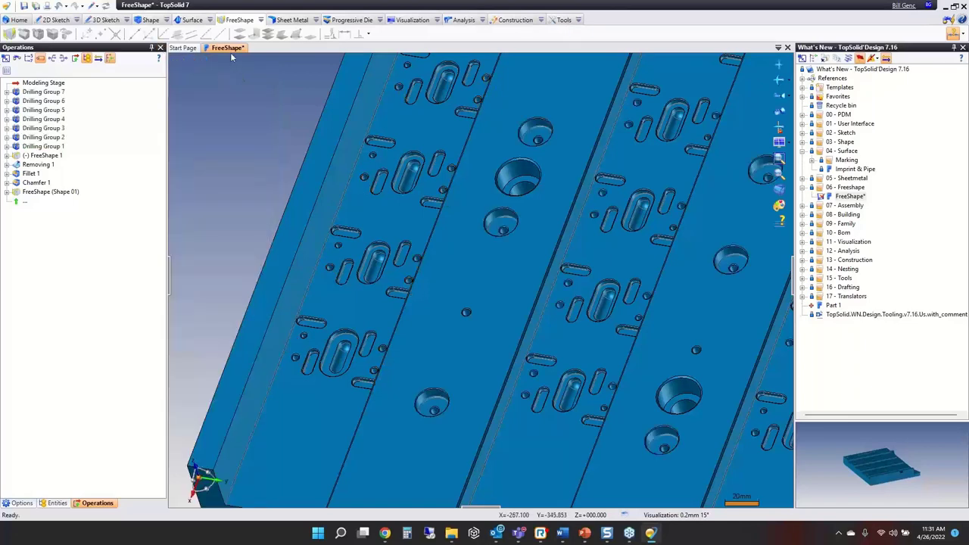
- Close the FreeShape document
{"action": "middle_click", "coordinate": [224, 50]}
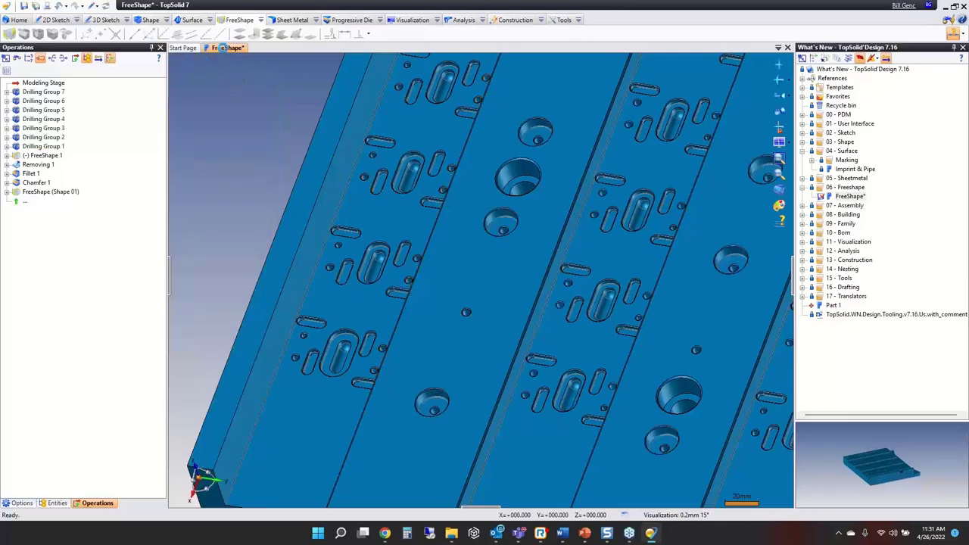